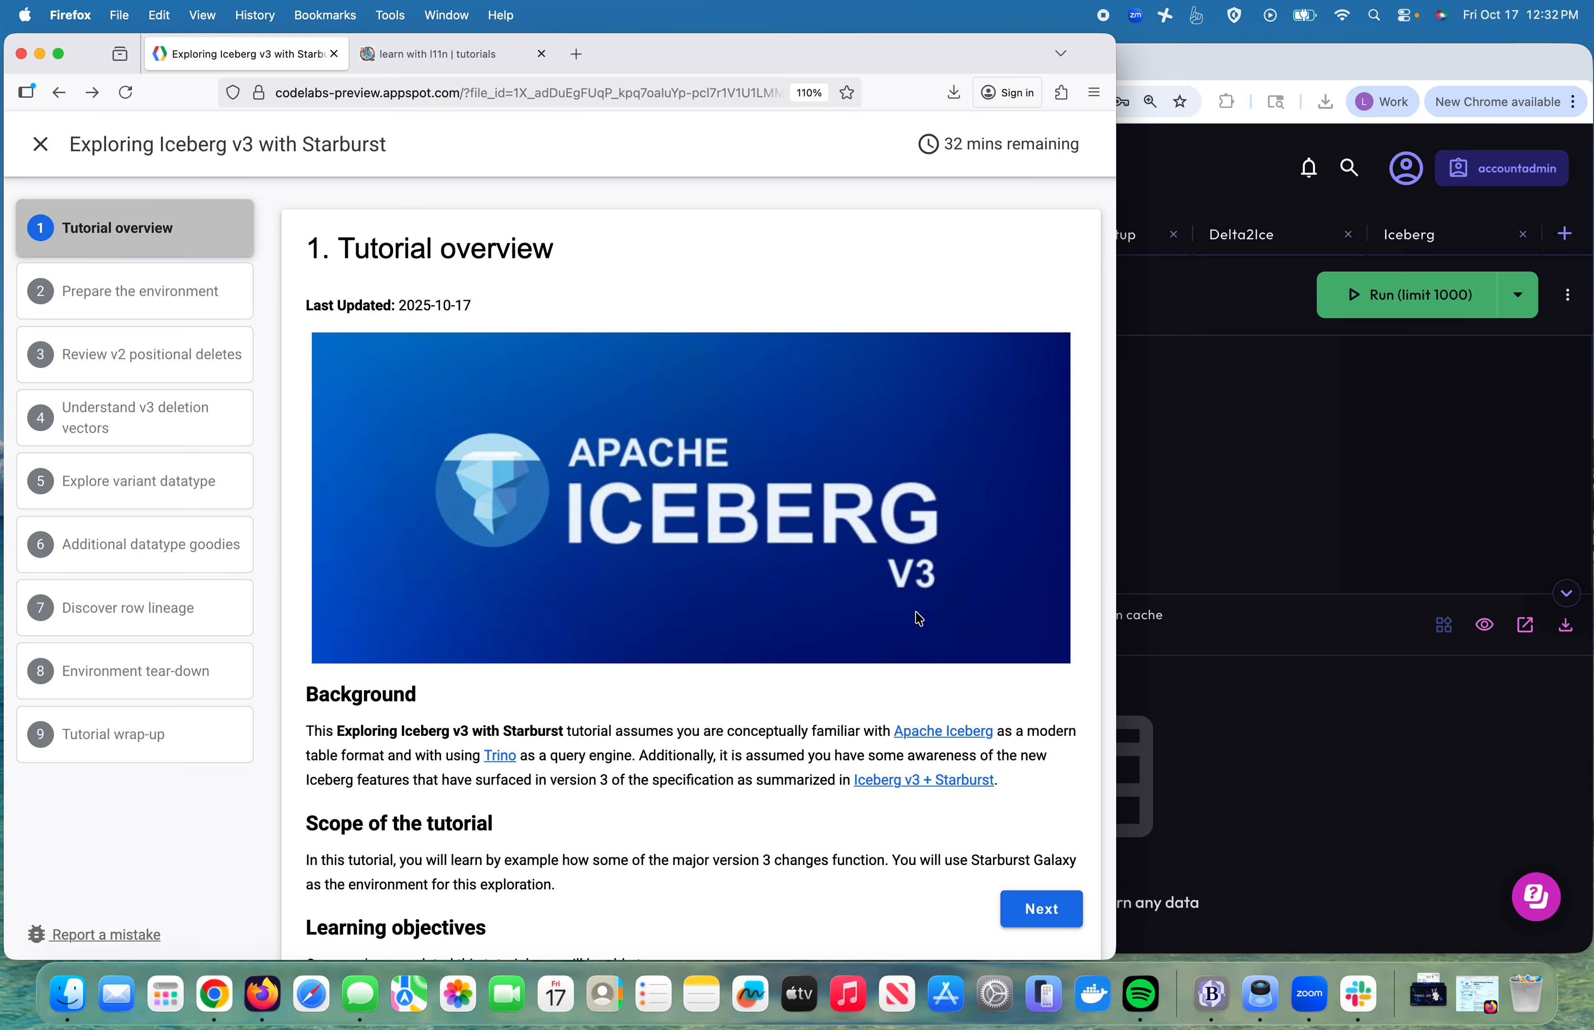
Step: Scroll through the overview's objectives and prerequisites, then open the Apache Iceberg site in a new tab
scroll(771, 606, down, 4)
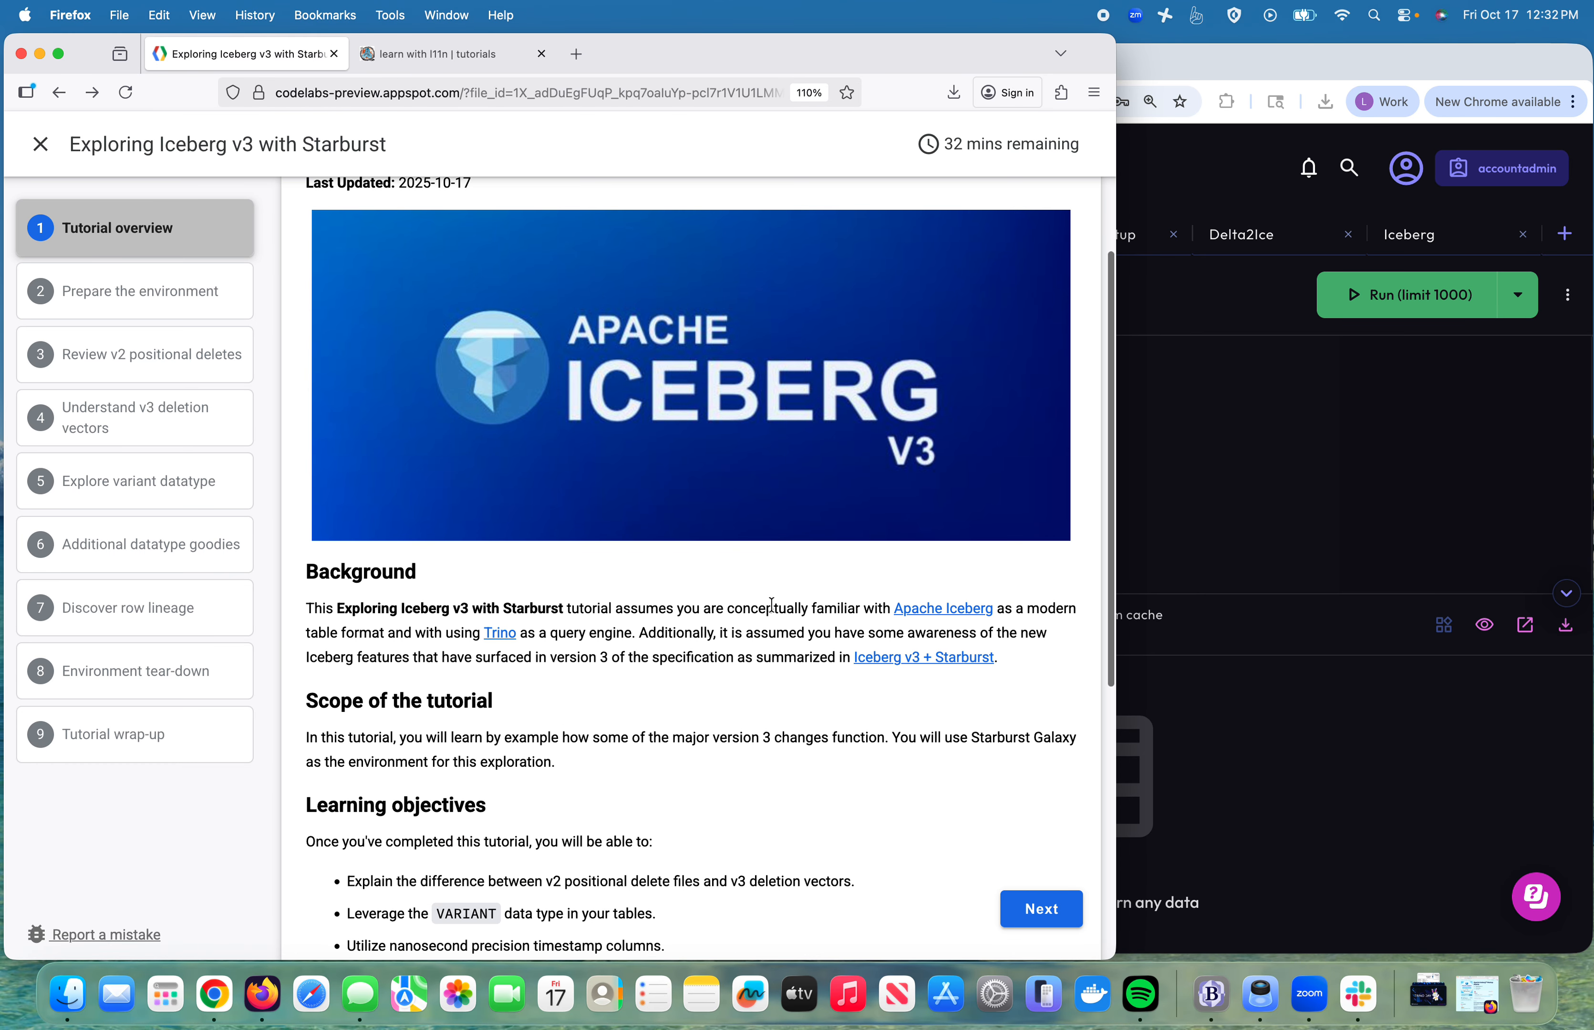
scroll(678, 527, down, 3)
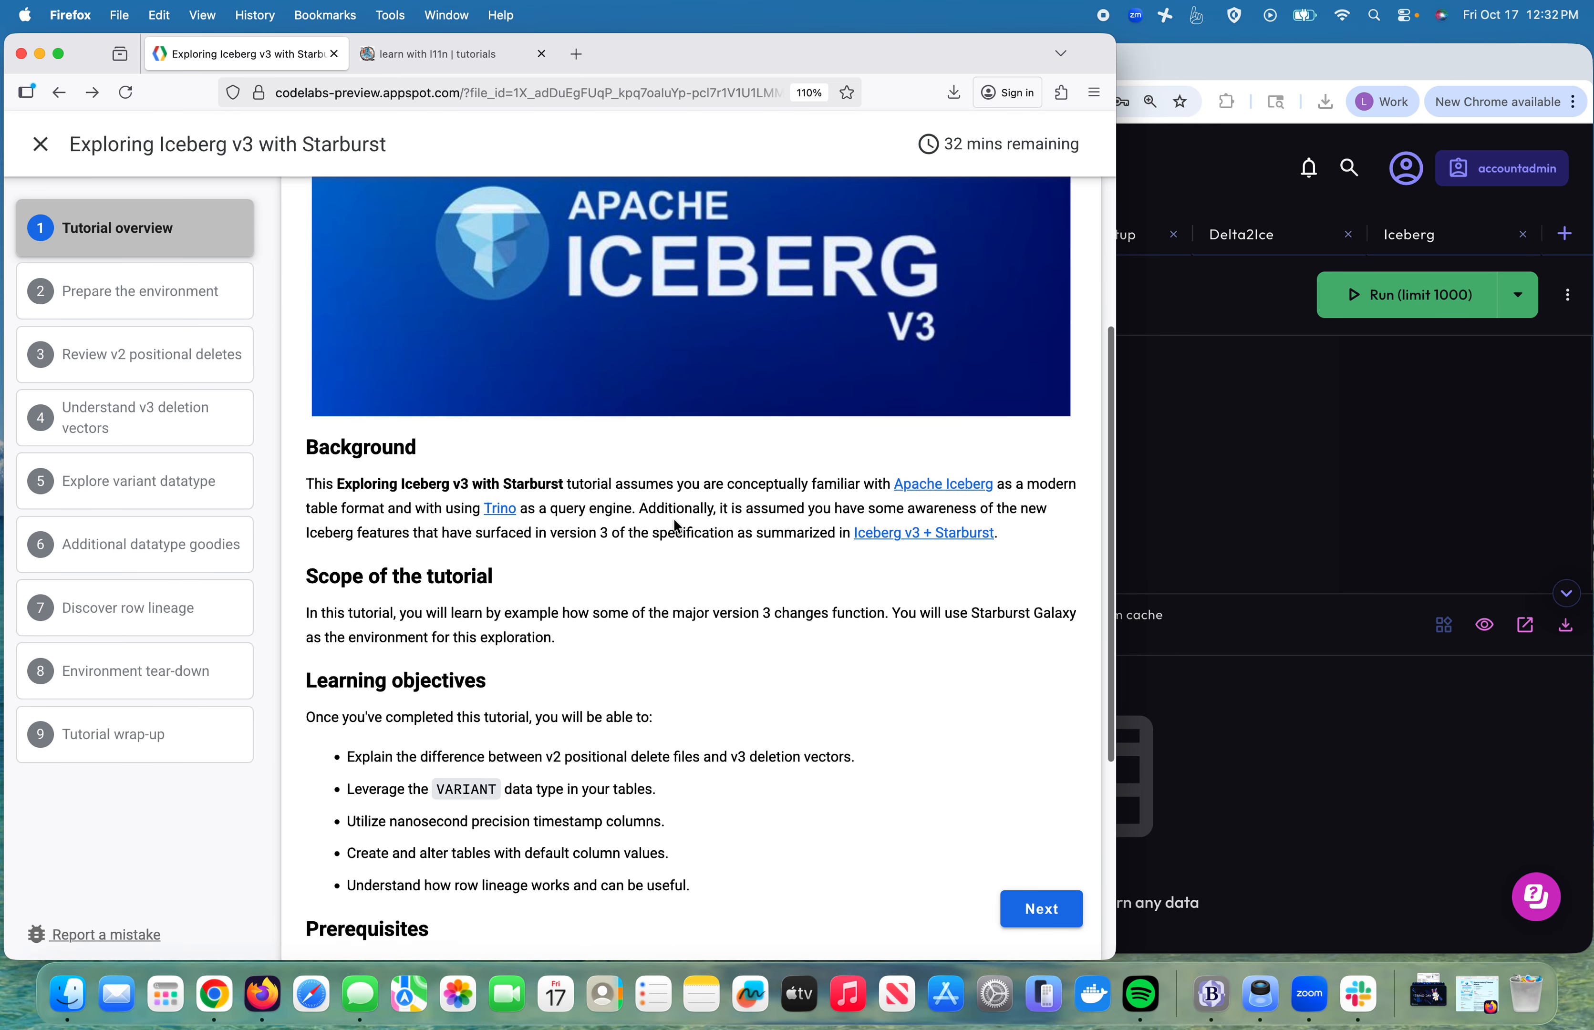
scroll(678, 527, down, 6)
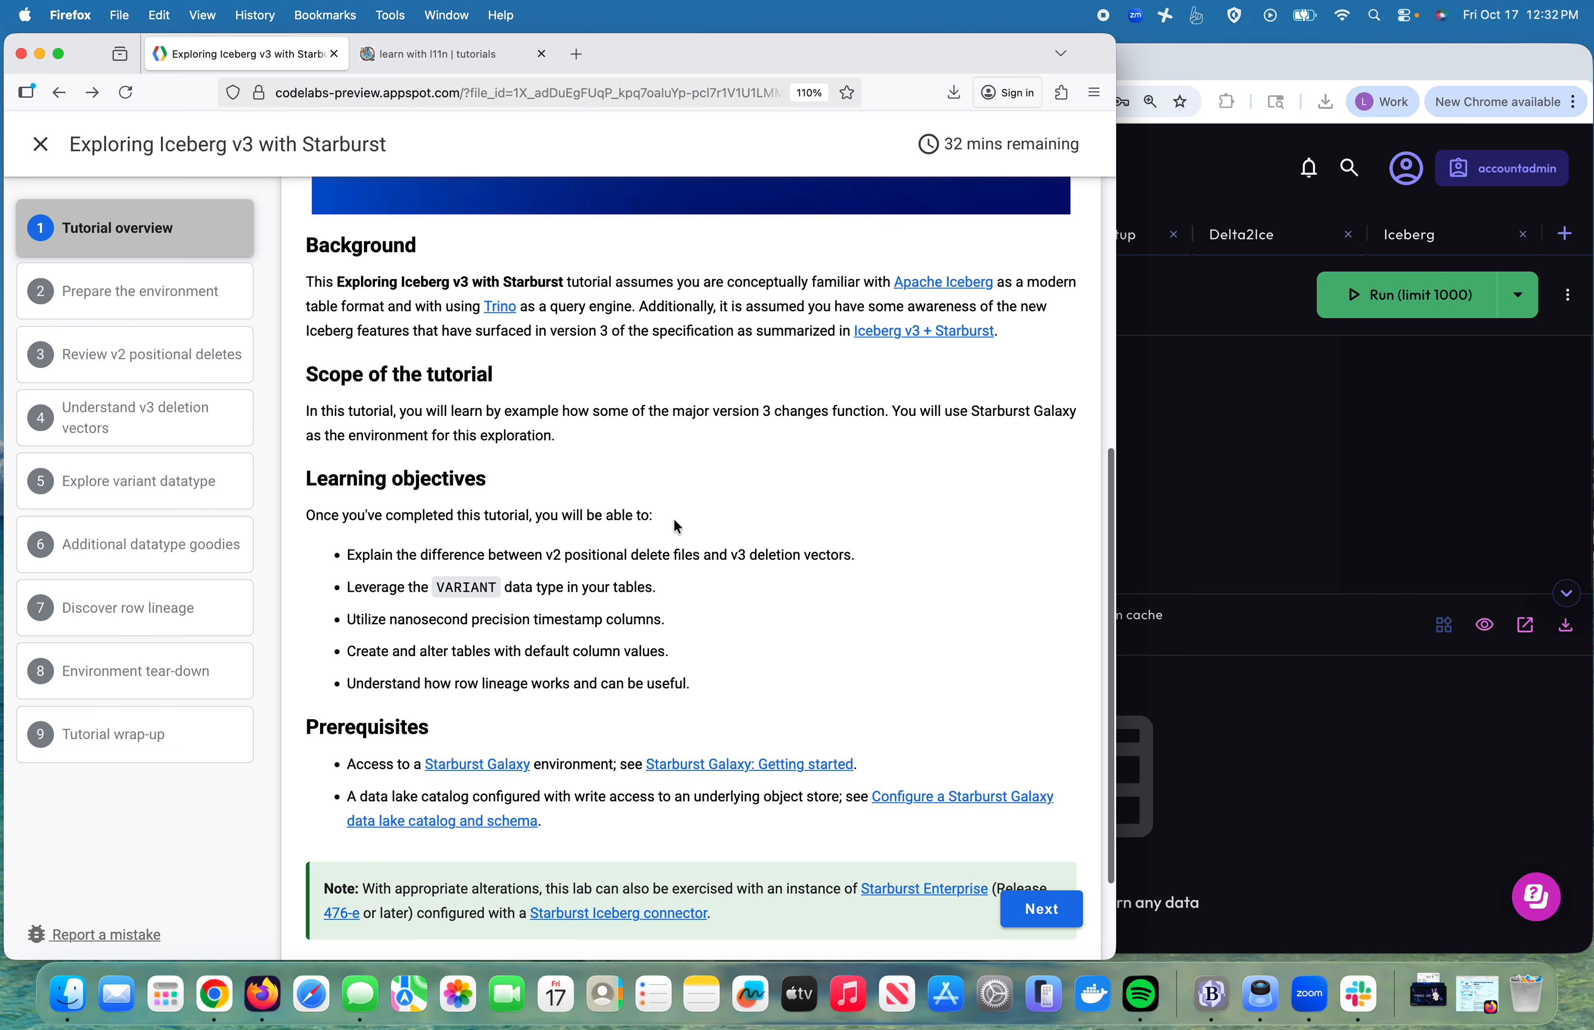
click(938, 283)
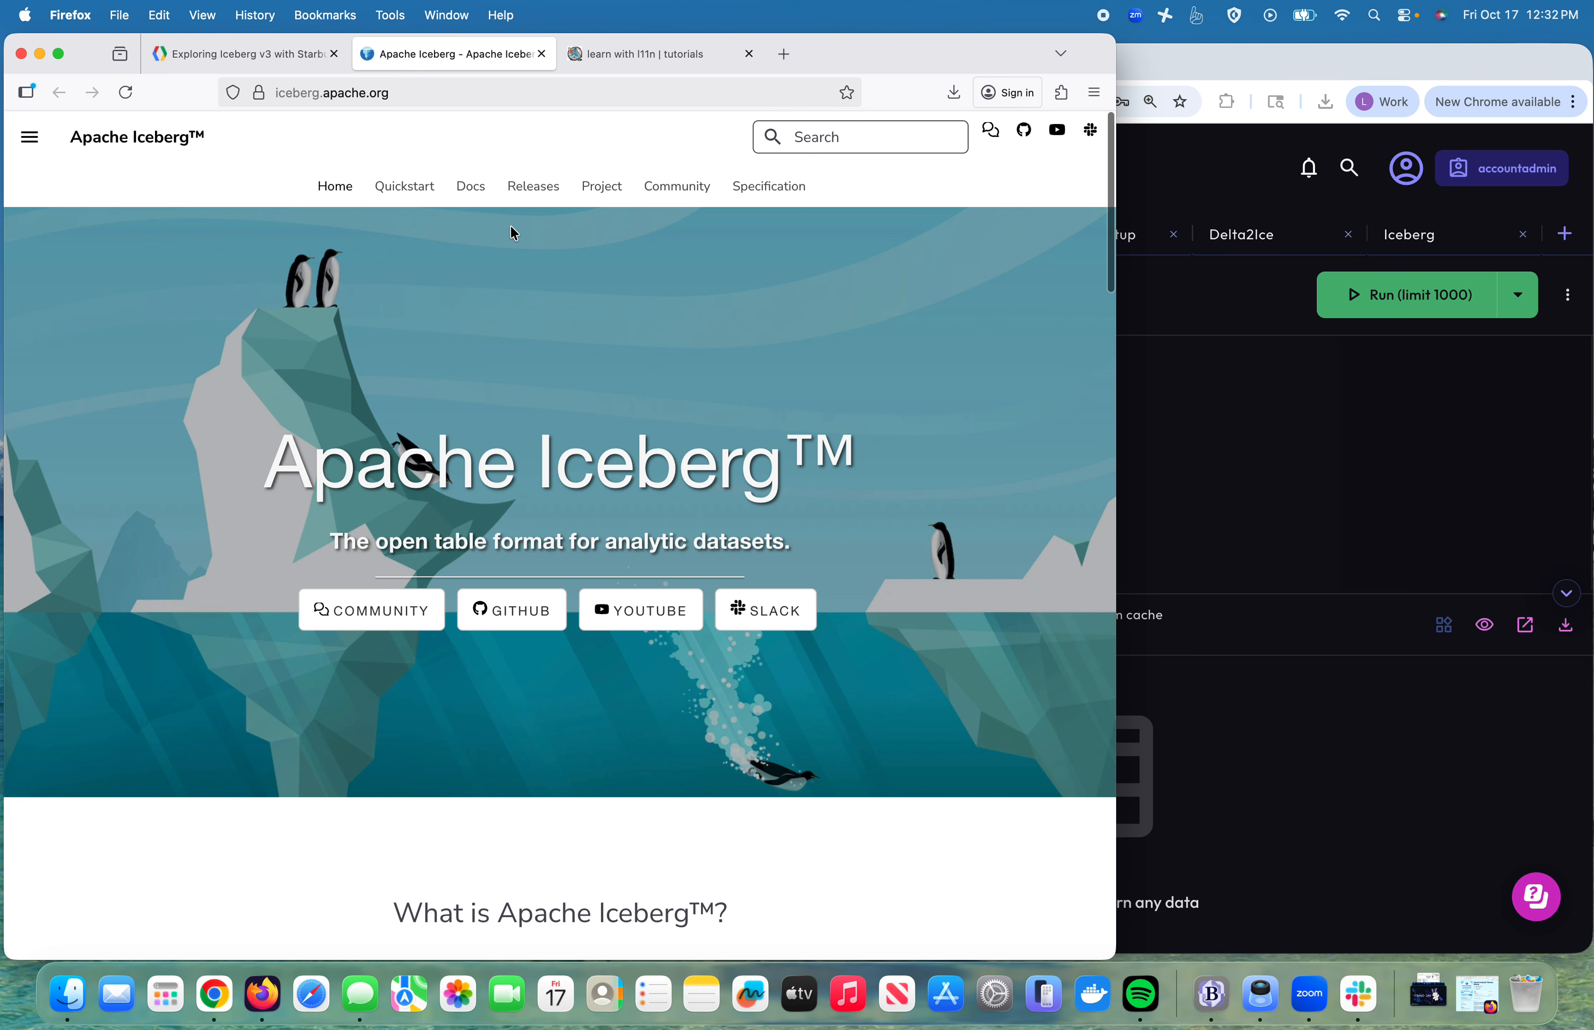
Step: Open the Iceberg Table Spec page from the Specification section's menu
click(751, 188)
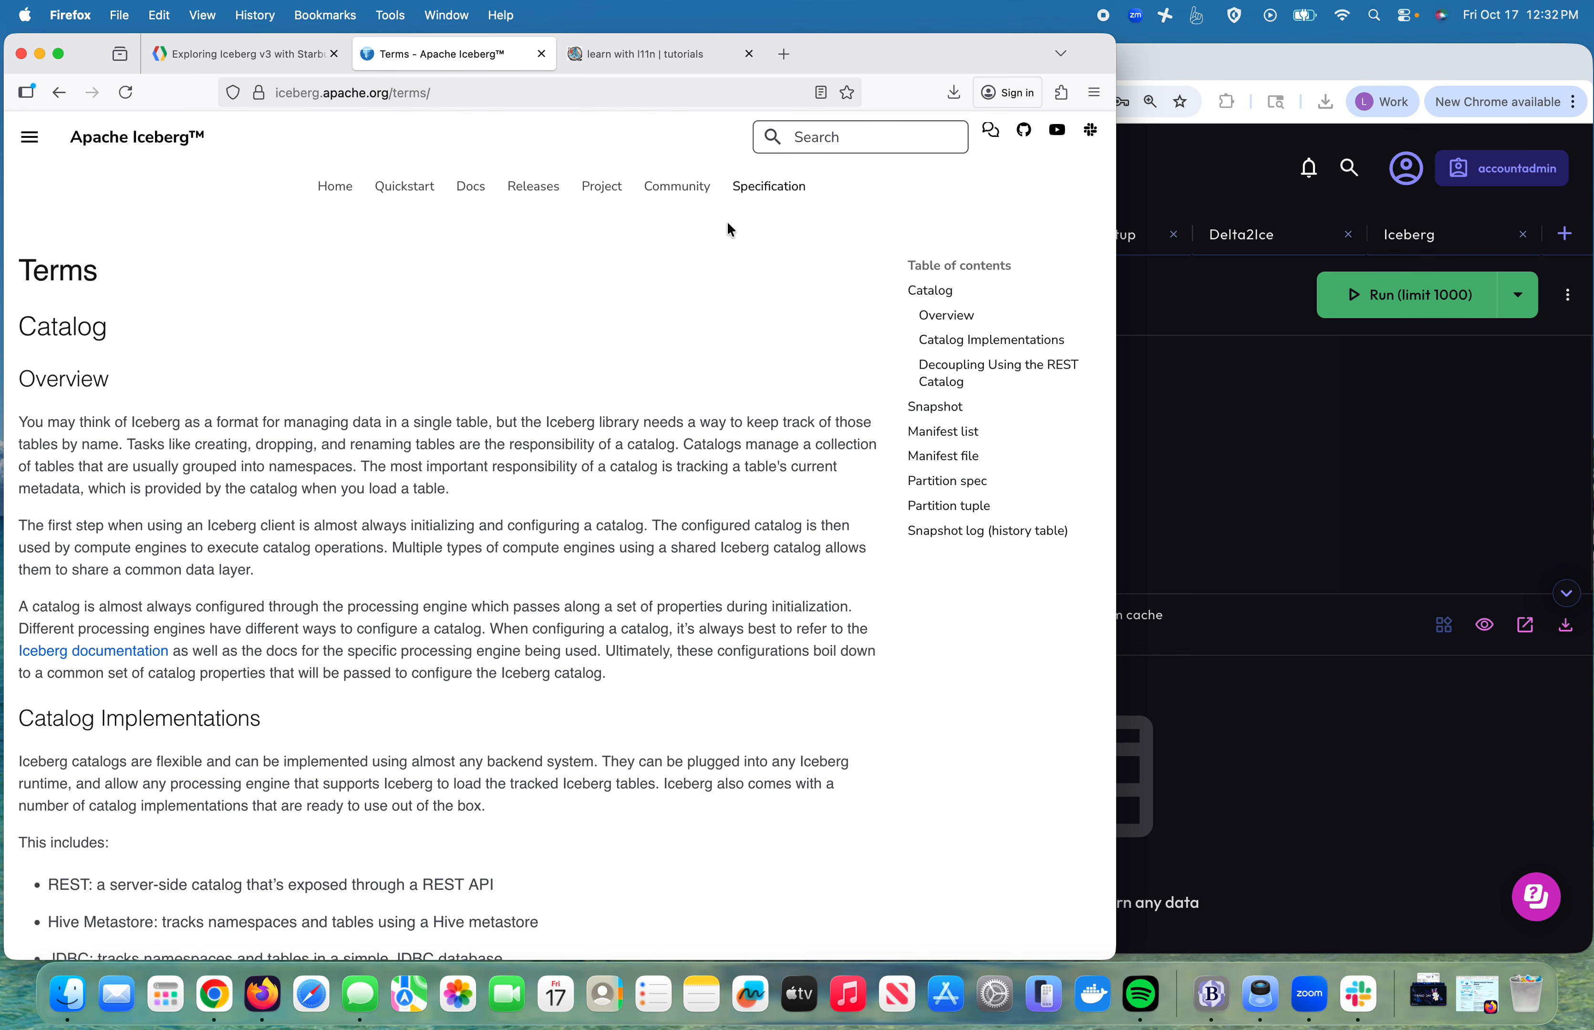
click(754, 188)
click(27, 139)
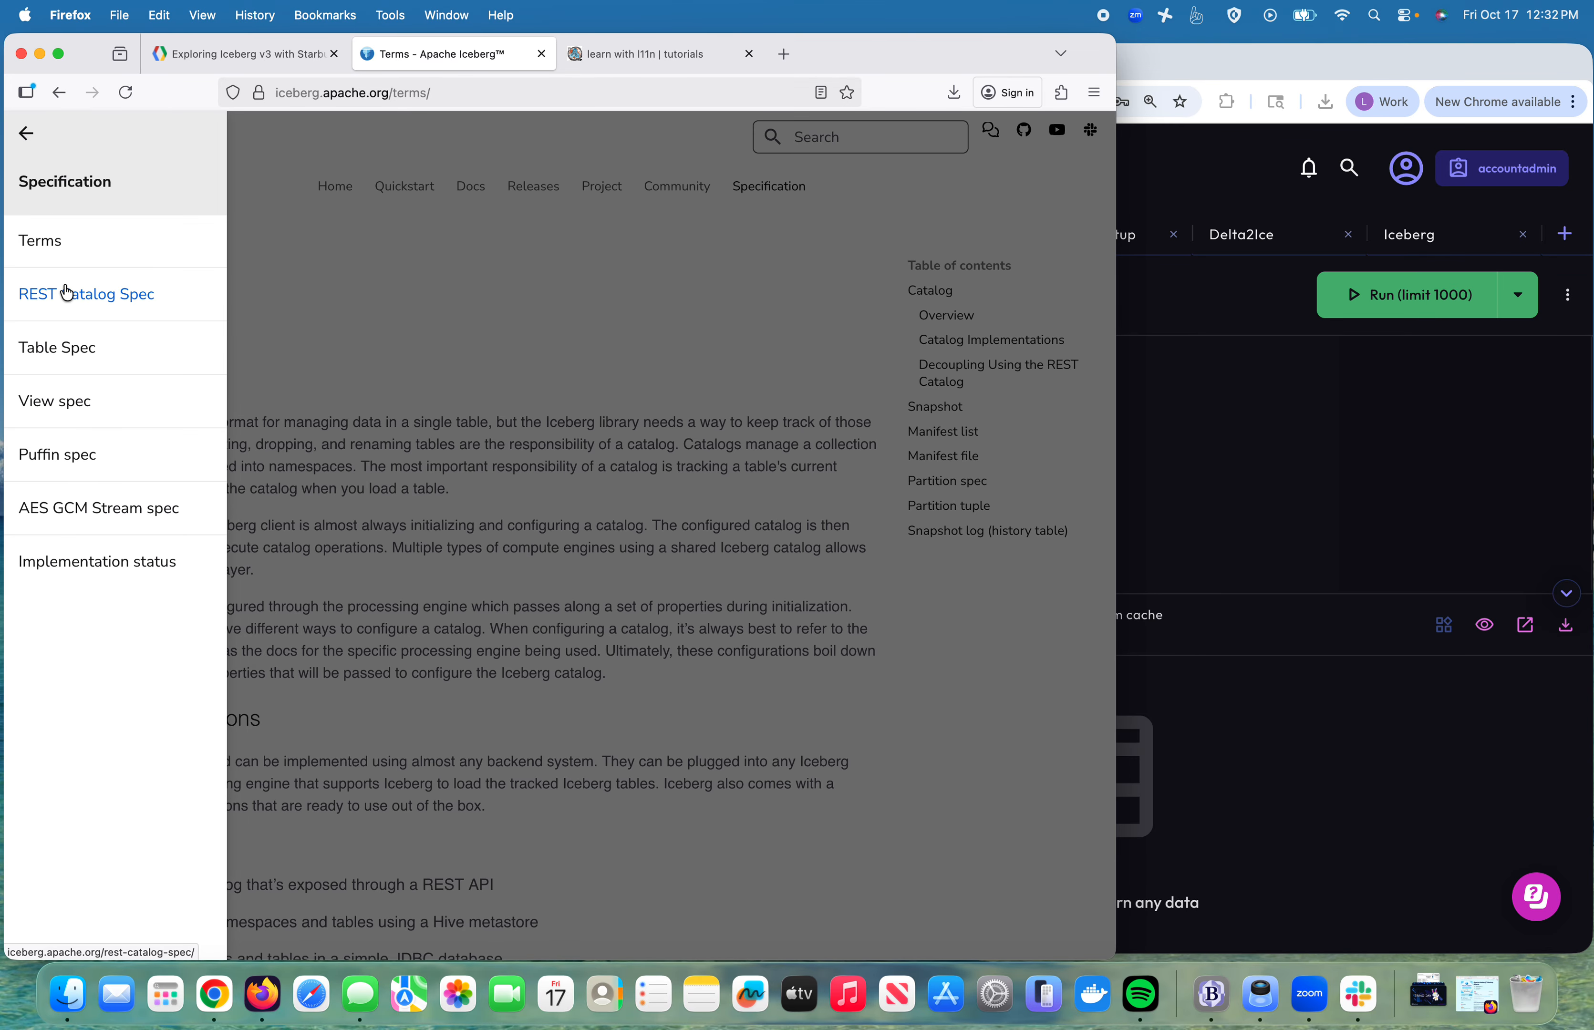
click(64, 348)
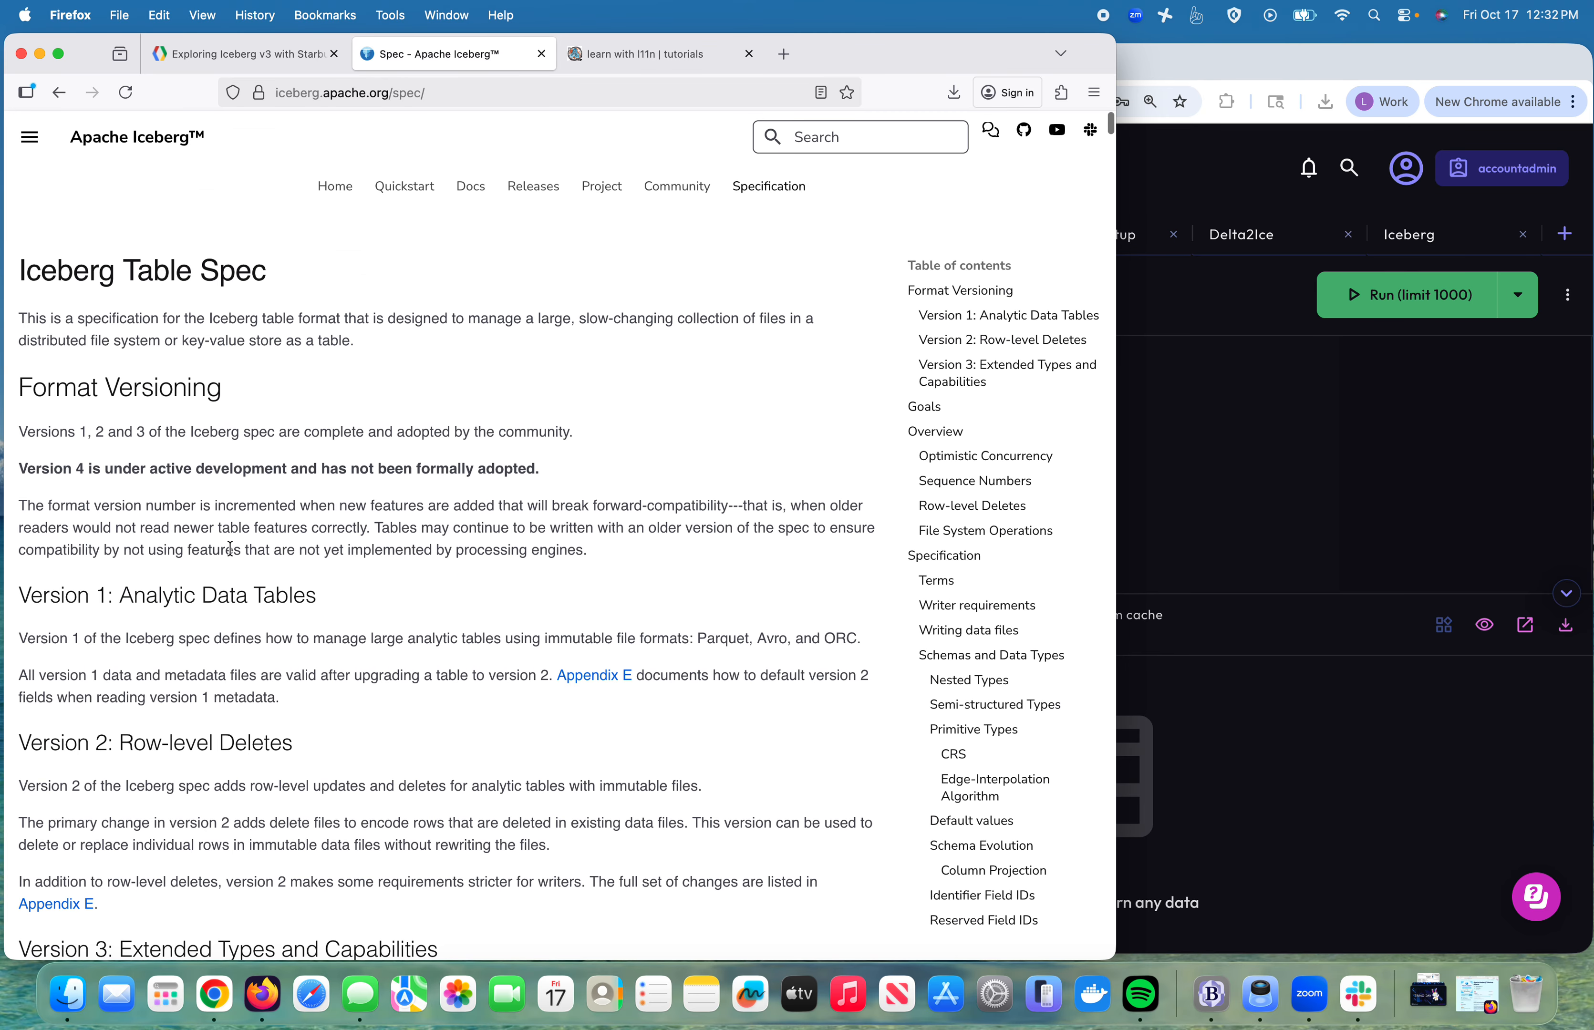
Step: Highlight the Table Spec's Version 3 capabilities list, then return to the Iceberg v3 tutorial
scroll(228, 550, down, 5)
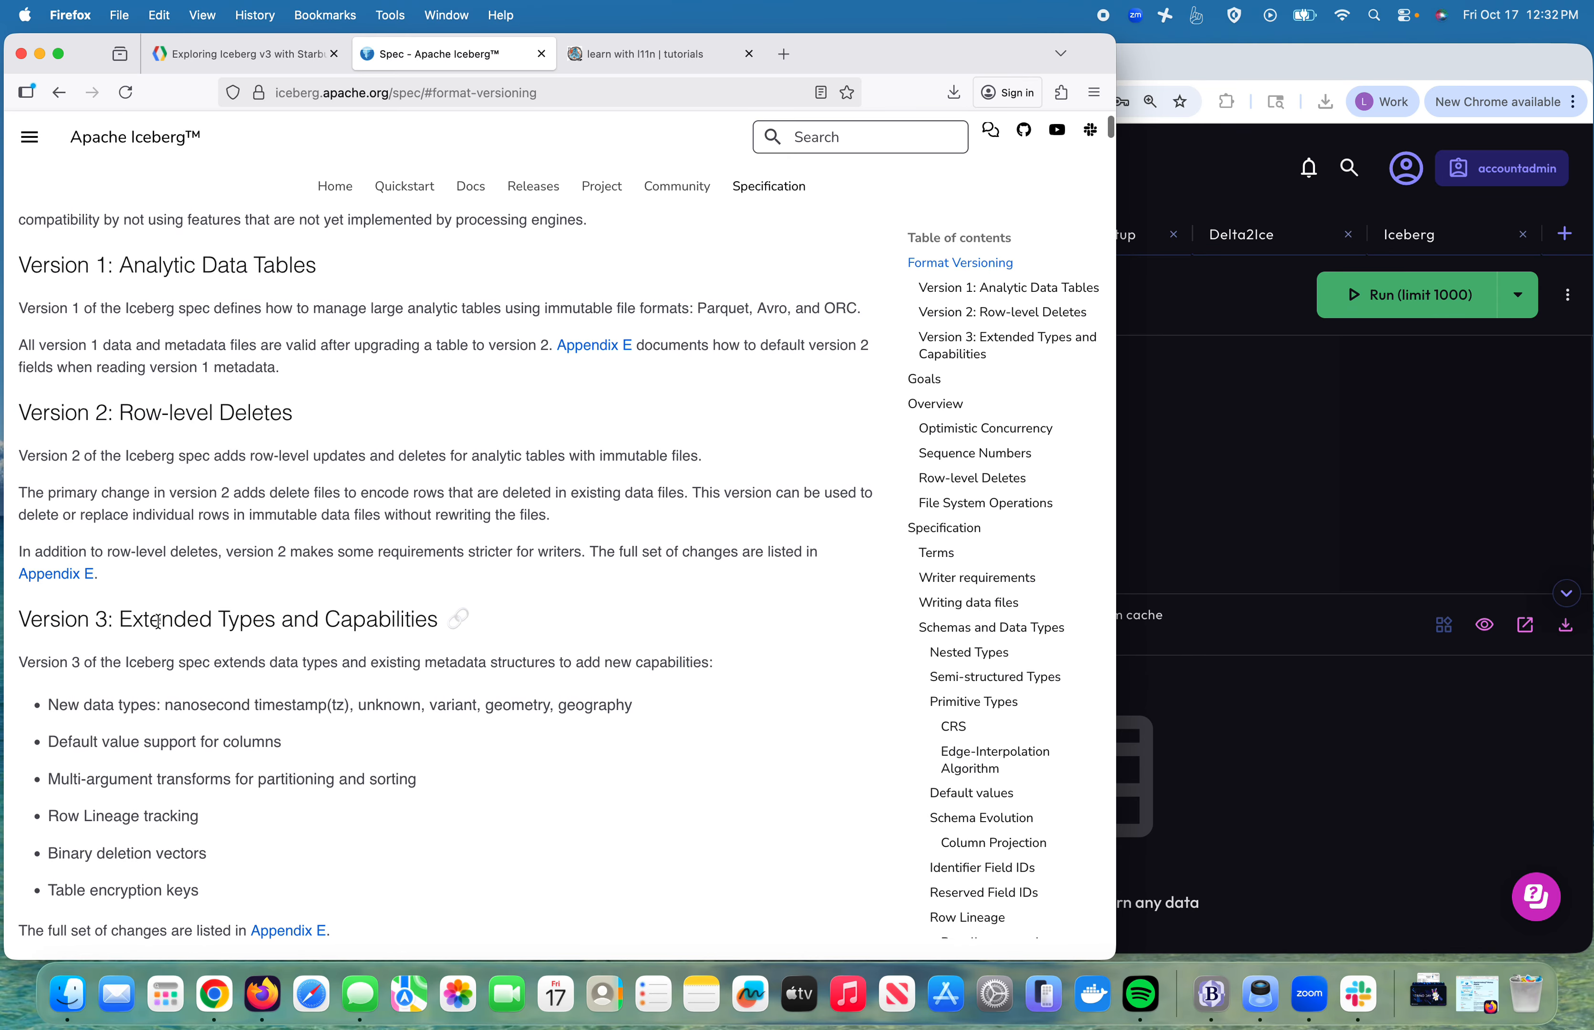
drag(78, 663, 242, 920)
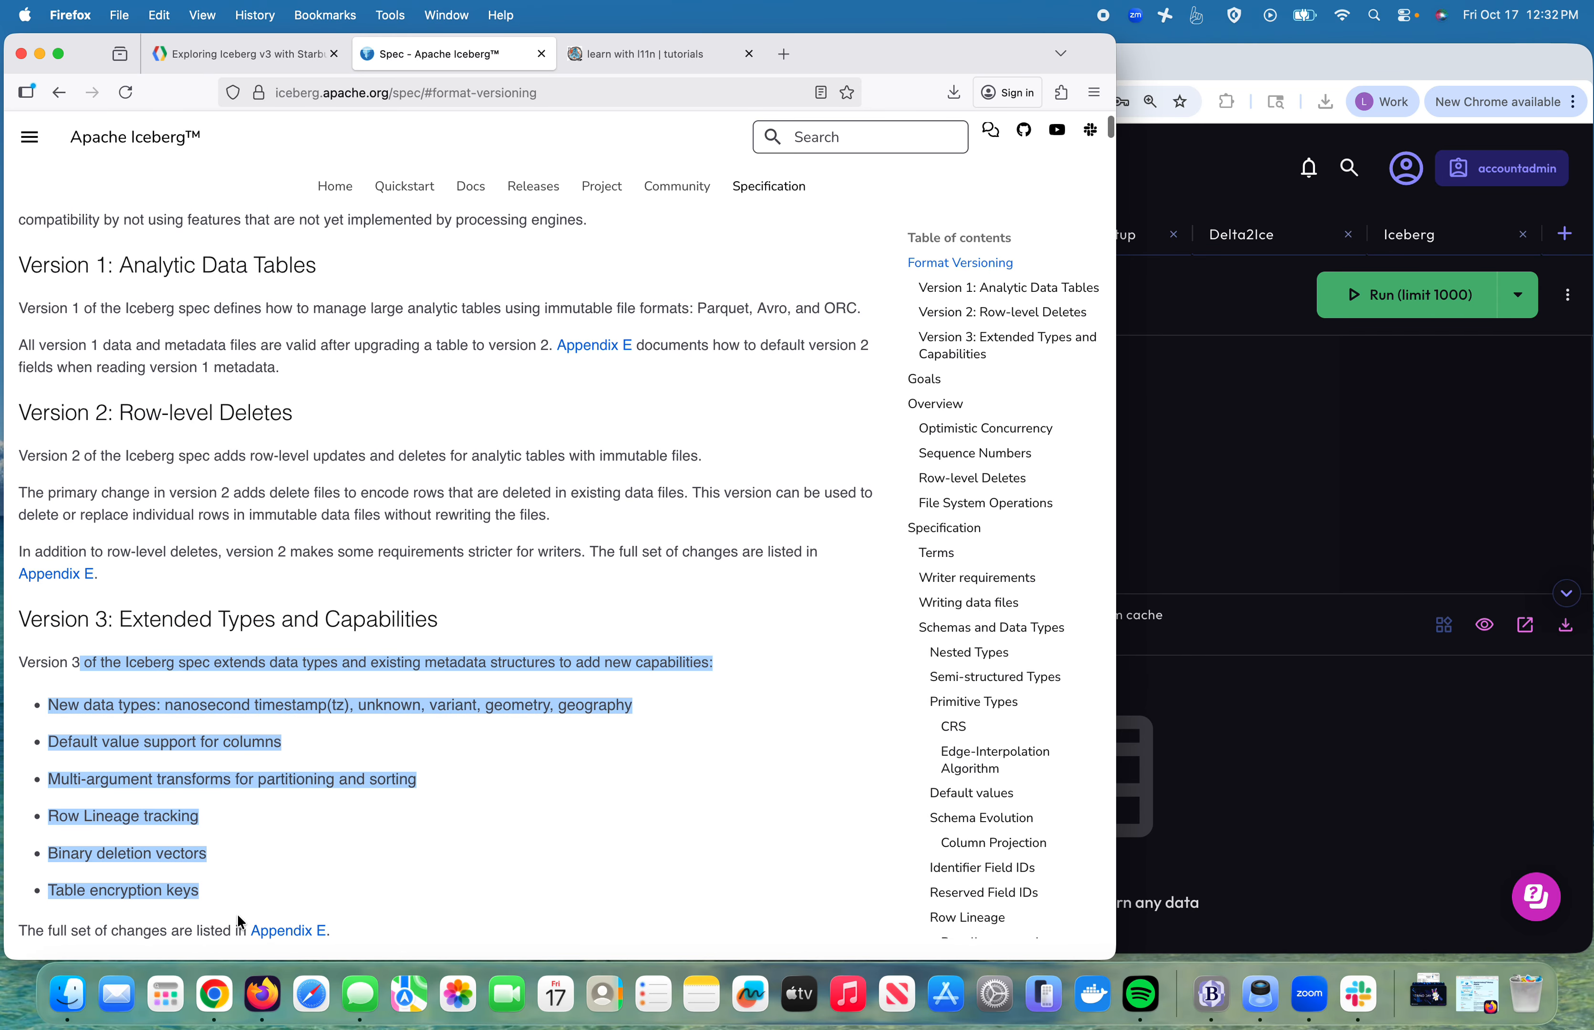
click(292, 55)
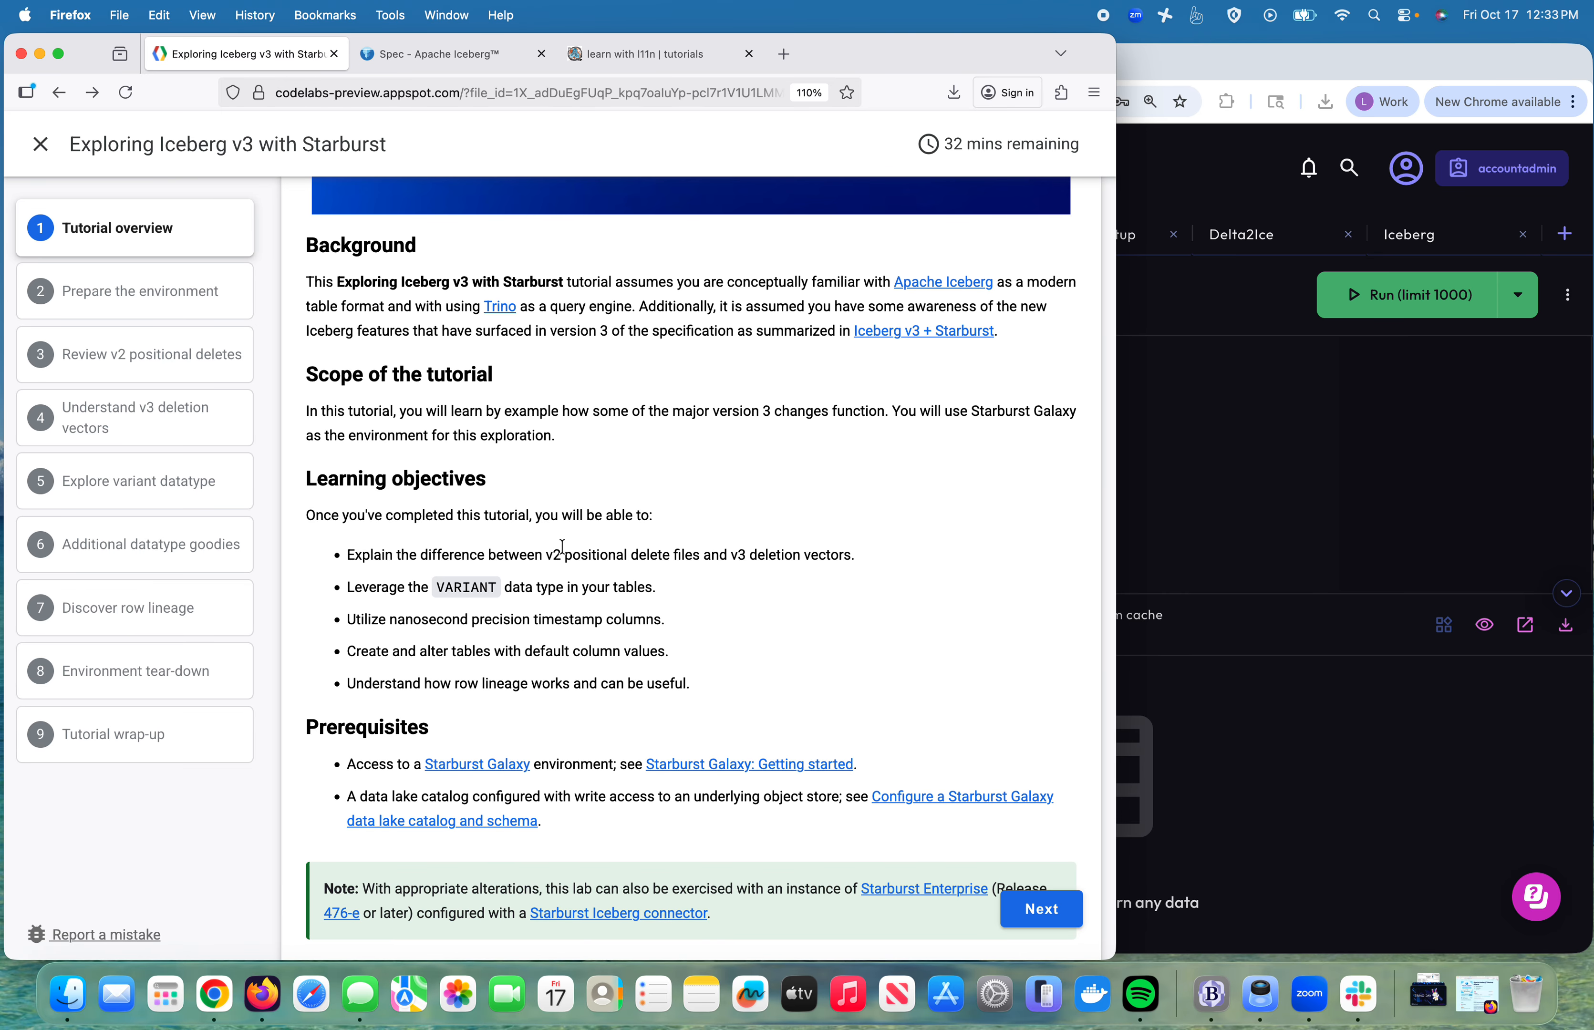
Step: Highlight the learning objectives, then open the Getting started tutorial and Starburst Galaxy page in new tabs
drag(563, 555, 647, 687)
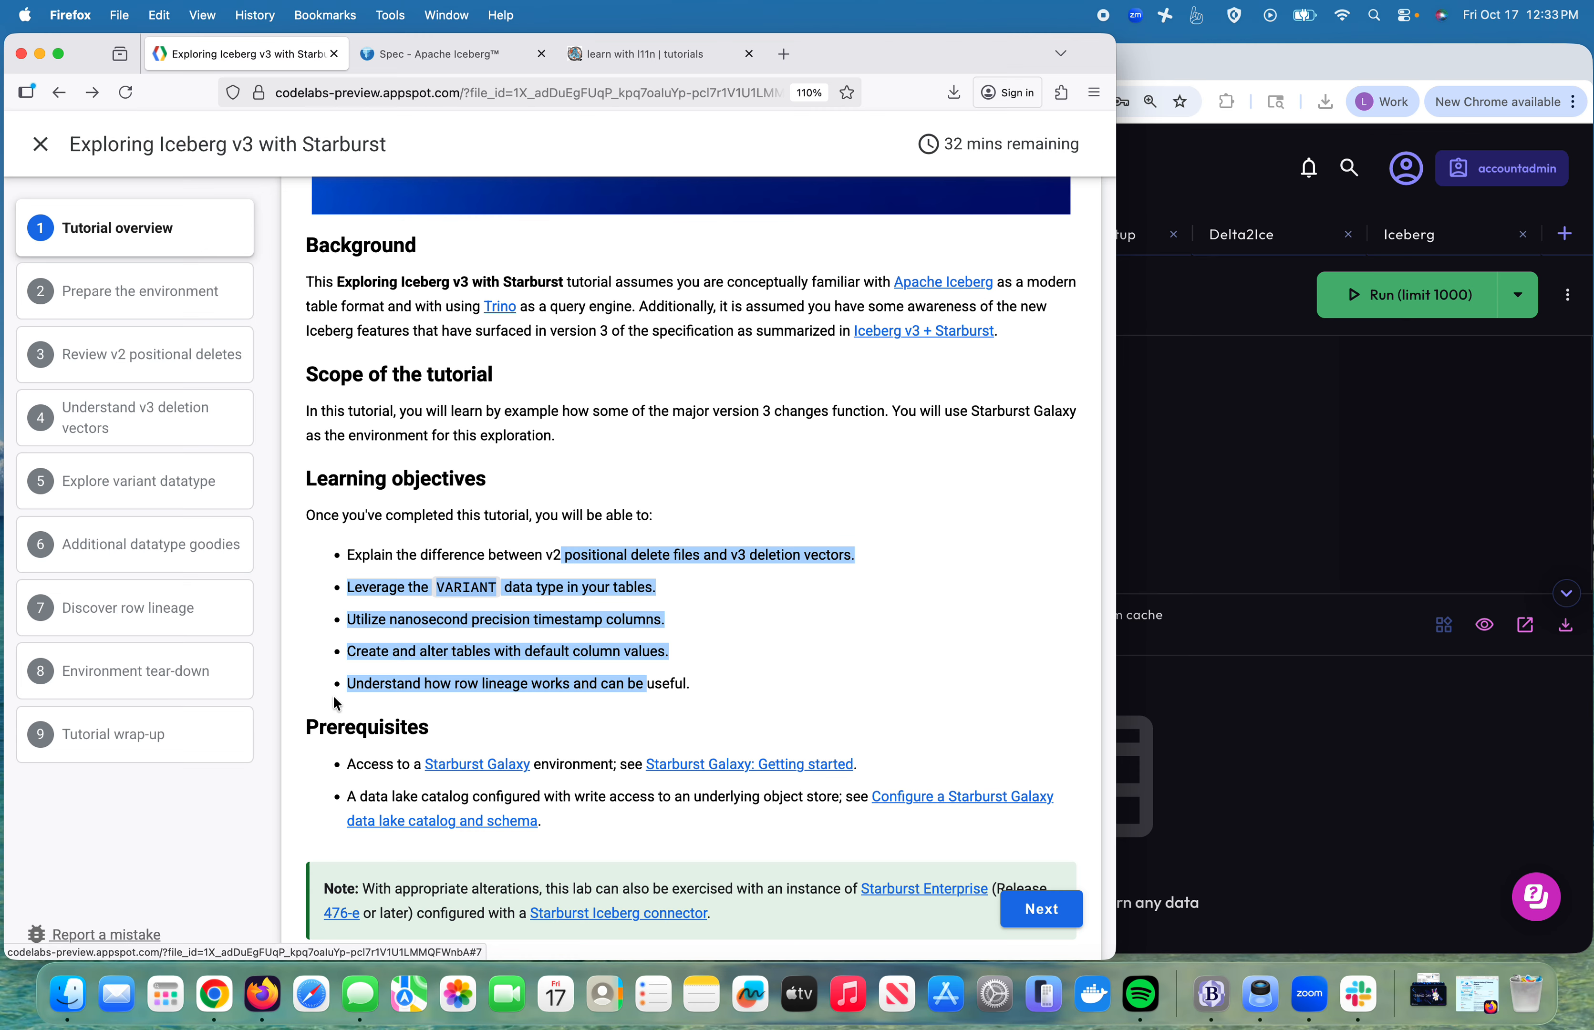
click(474, 732)
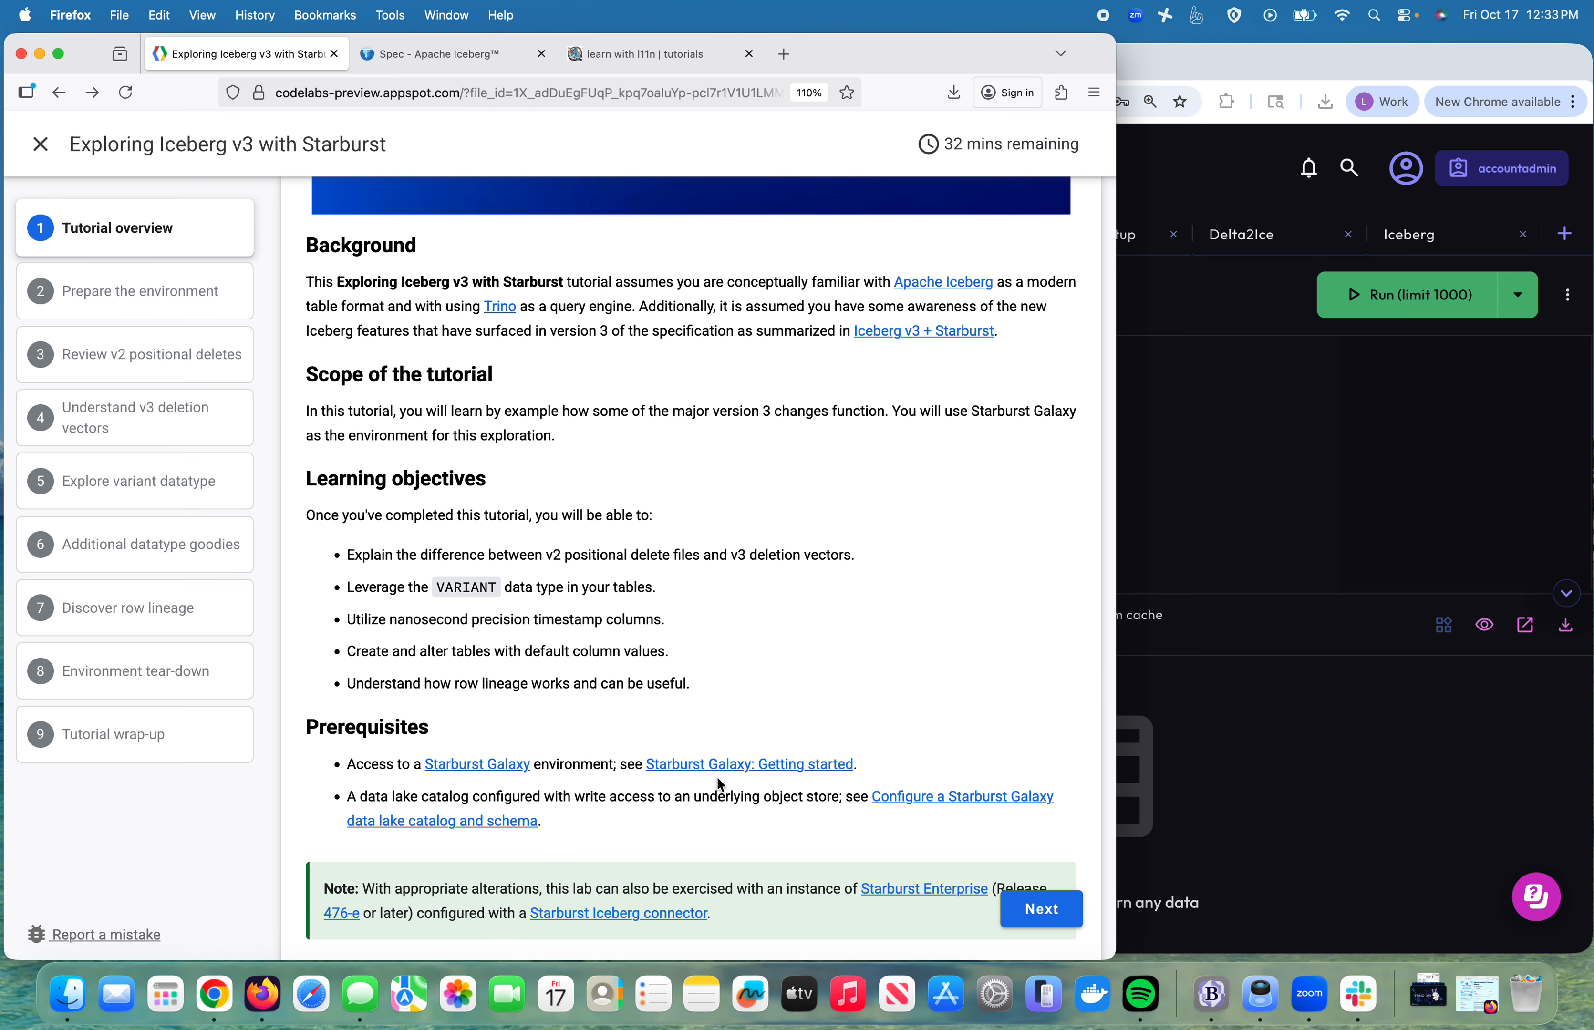
click(731, 774)
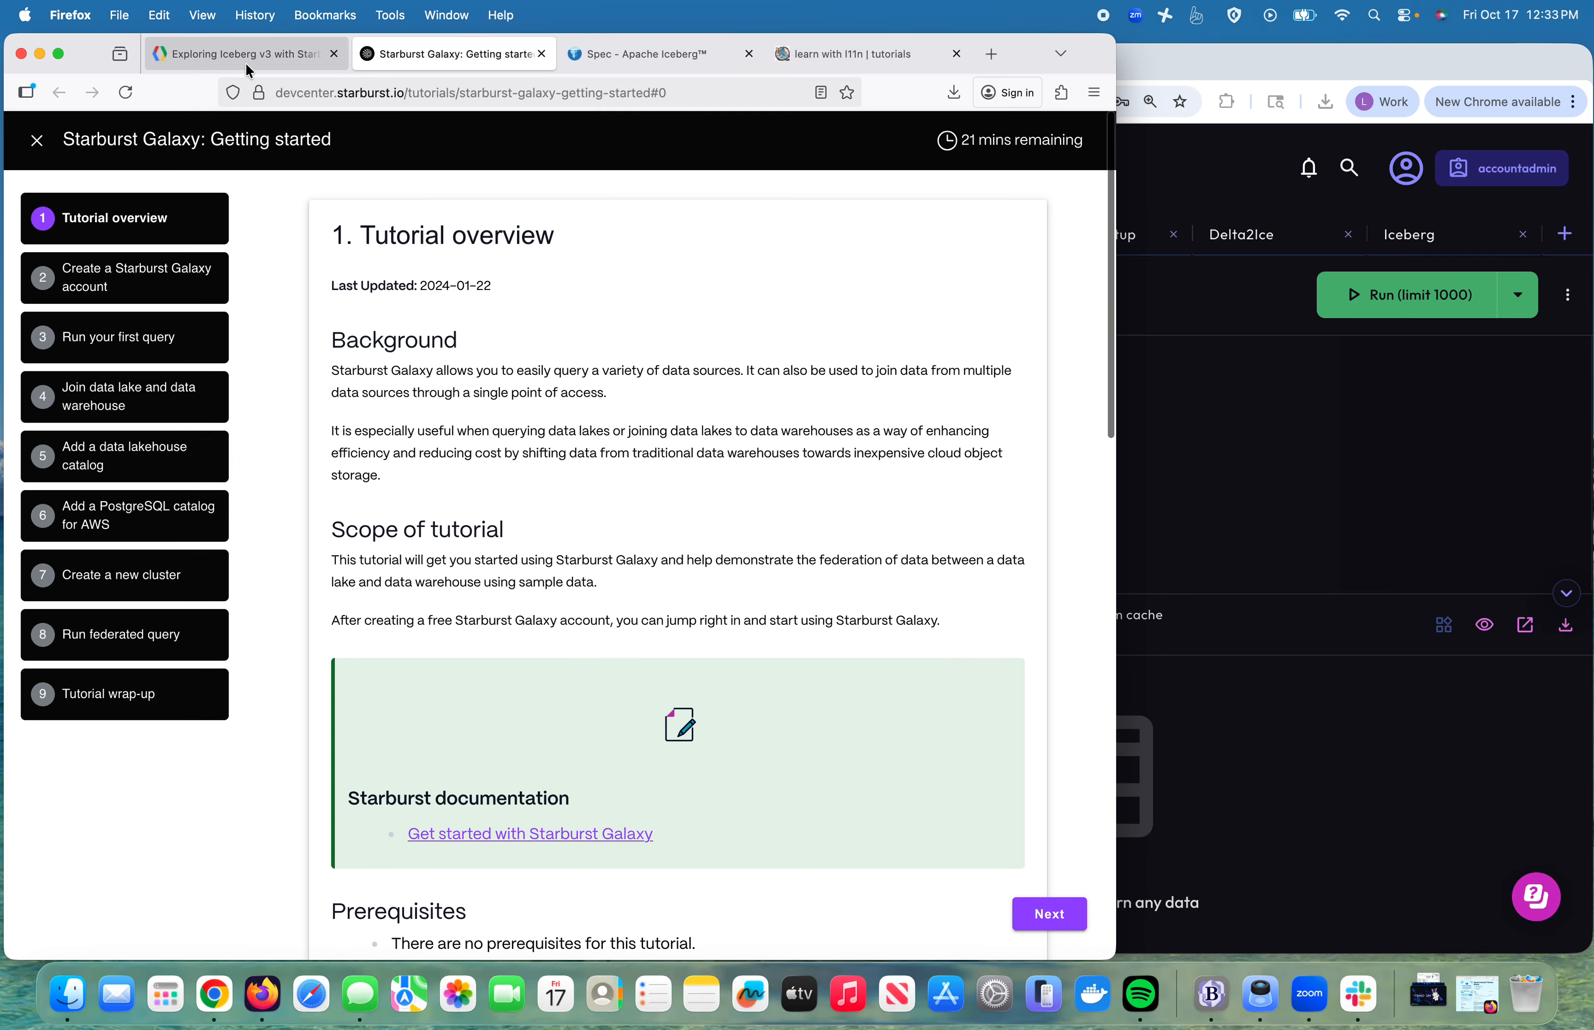
click(204, 60)
click(499, 771)
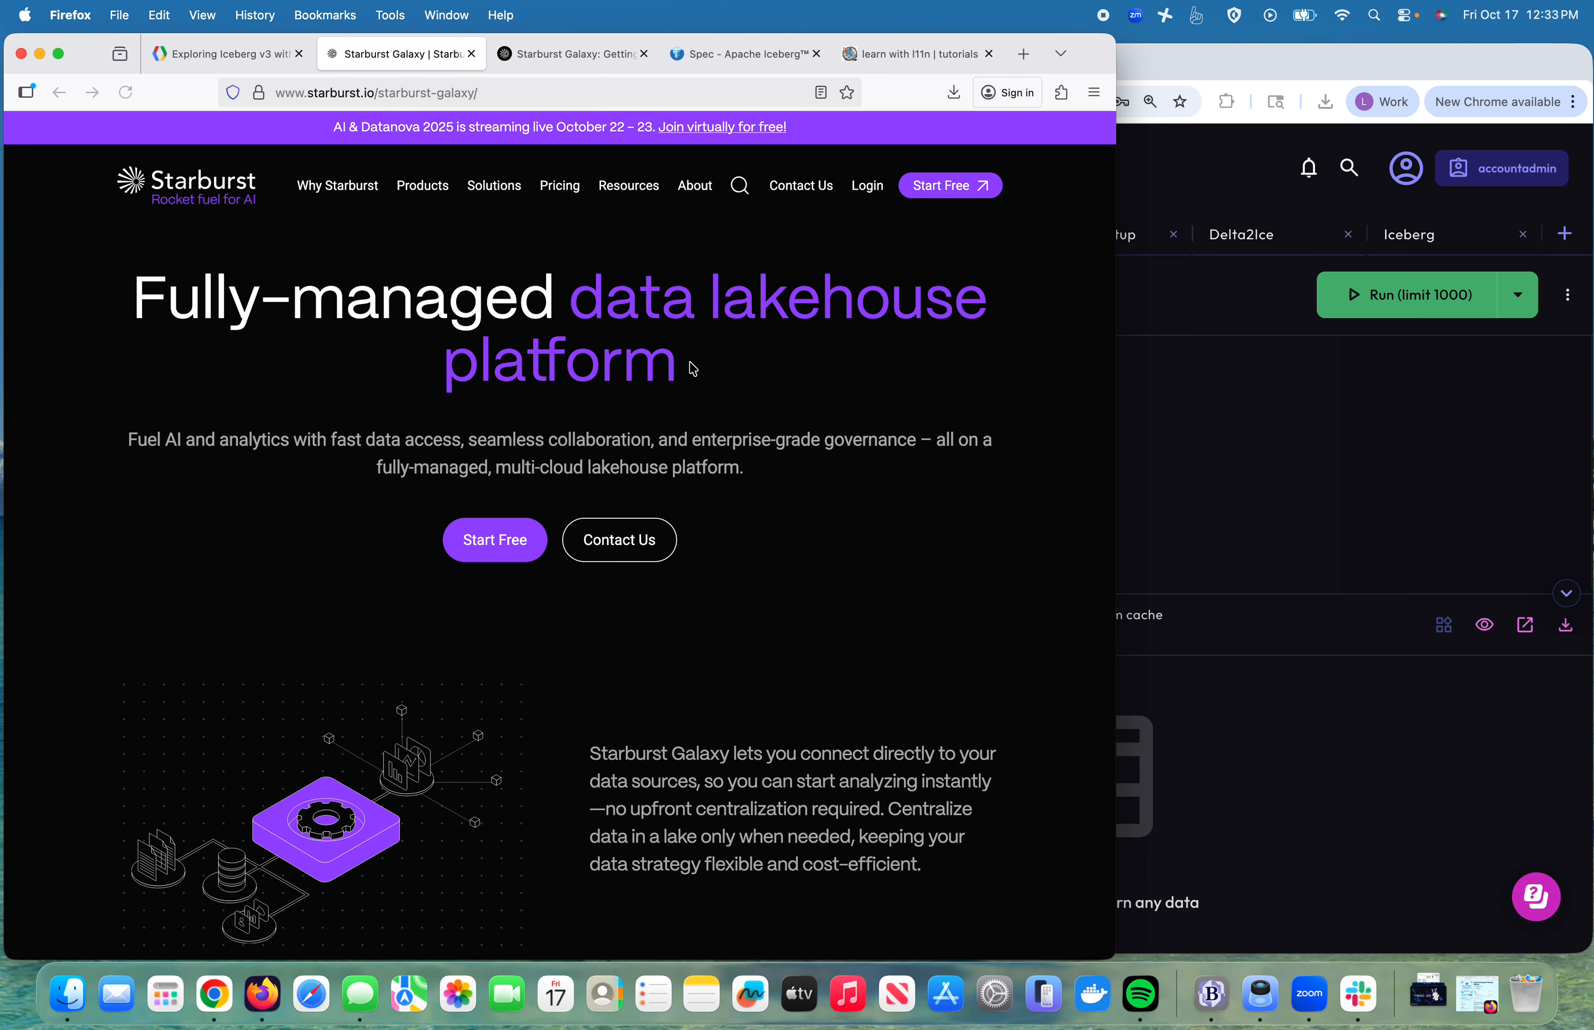
click(228, 58)
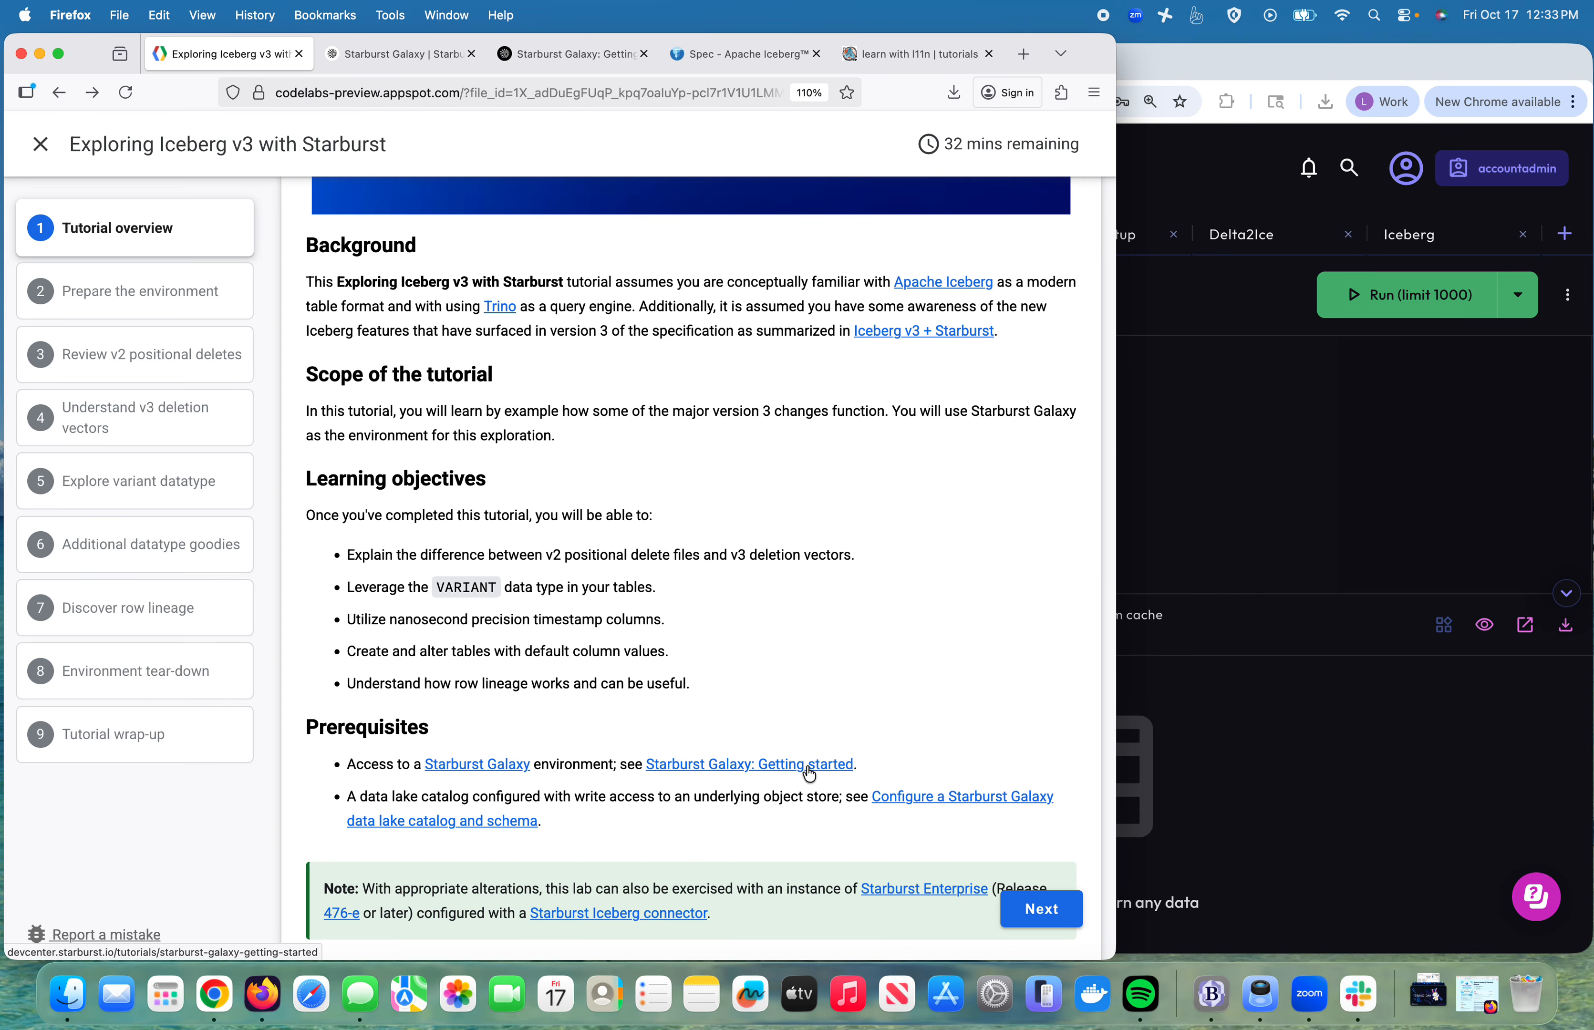
Step: Browse the Getting started tutorial and Starburst Galaxy product page, then return to the Iceberg v3 tutorial
click(577, 51)
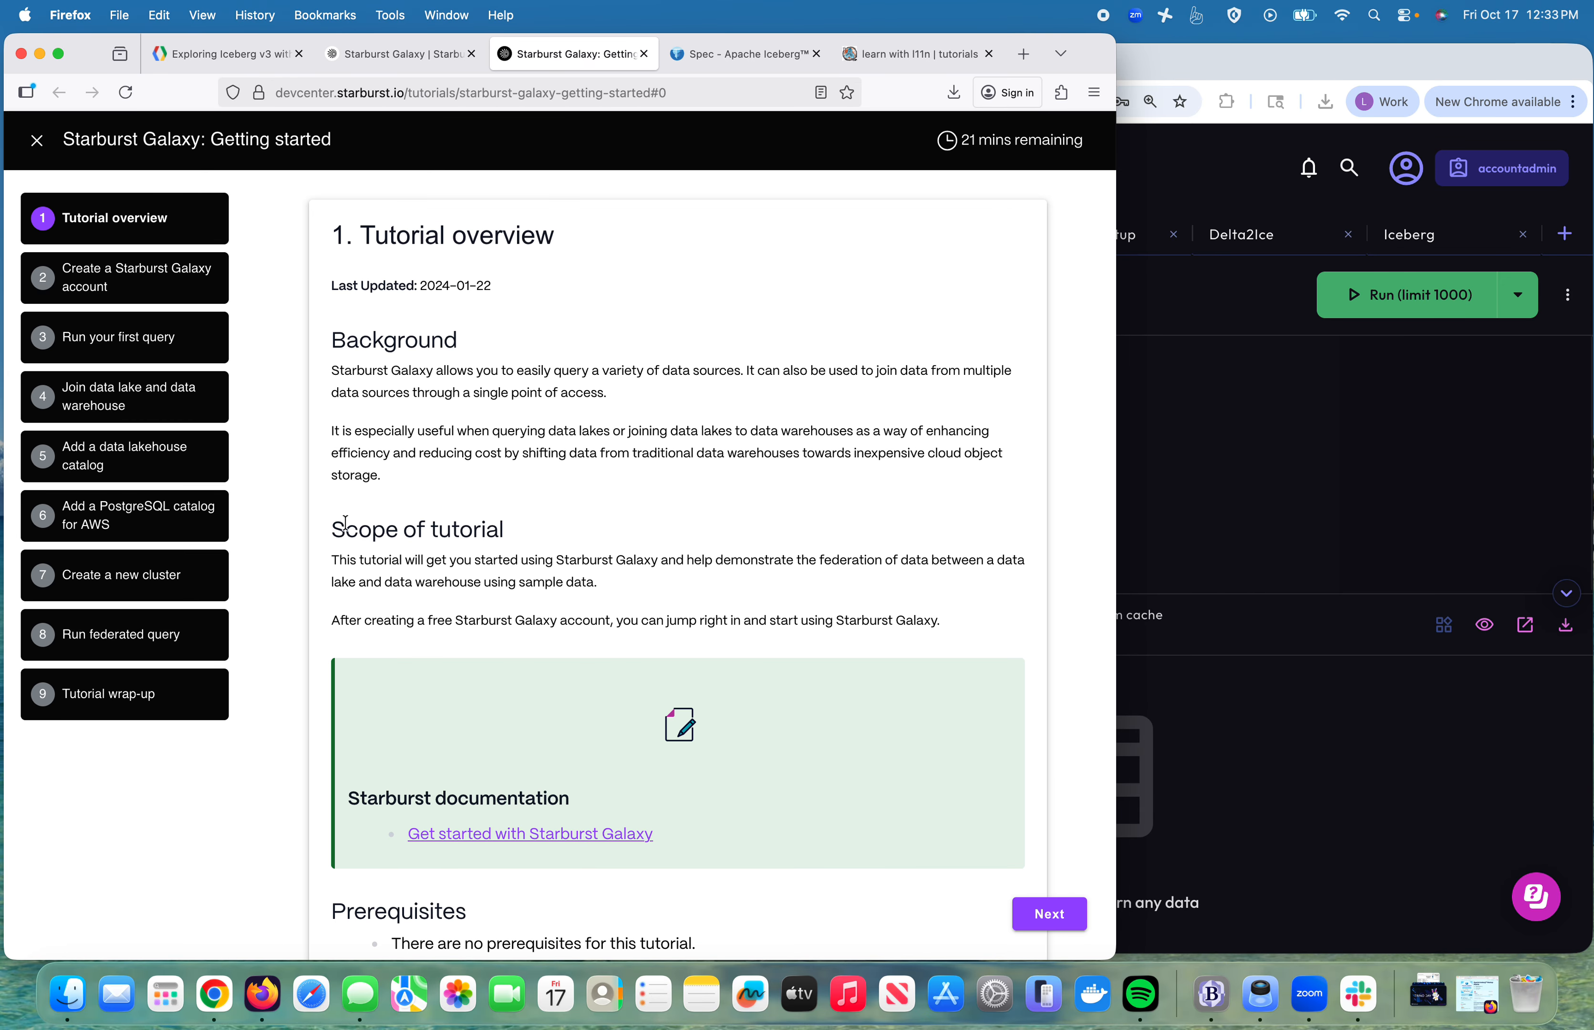
scroll(489, 545, down, 15)
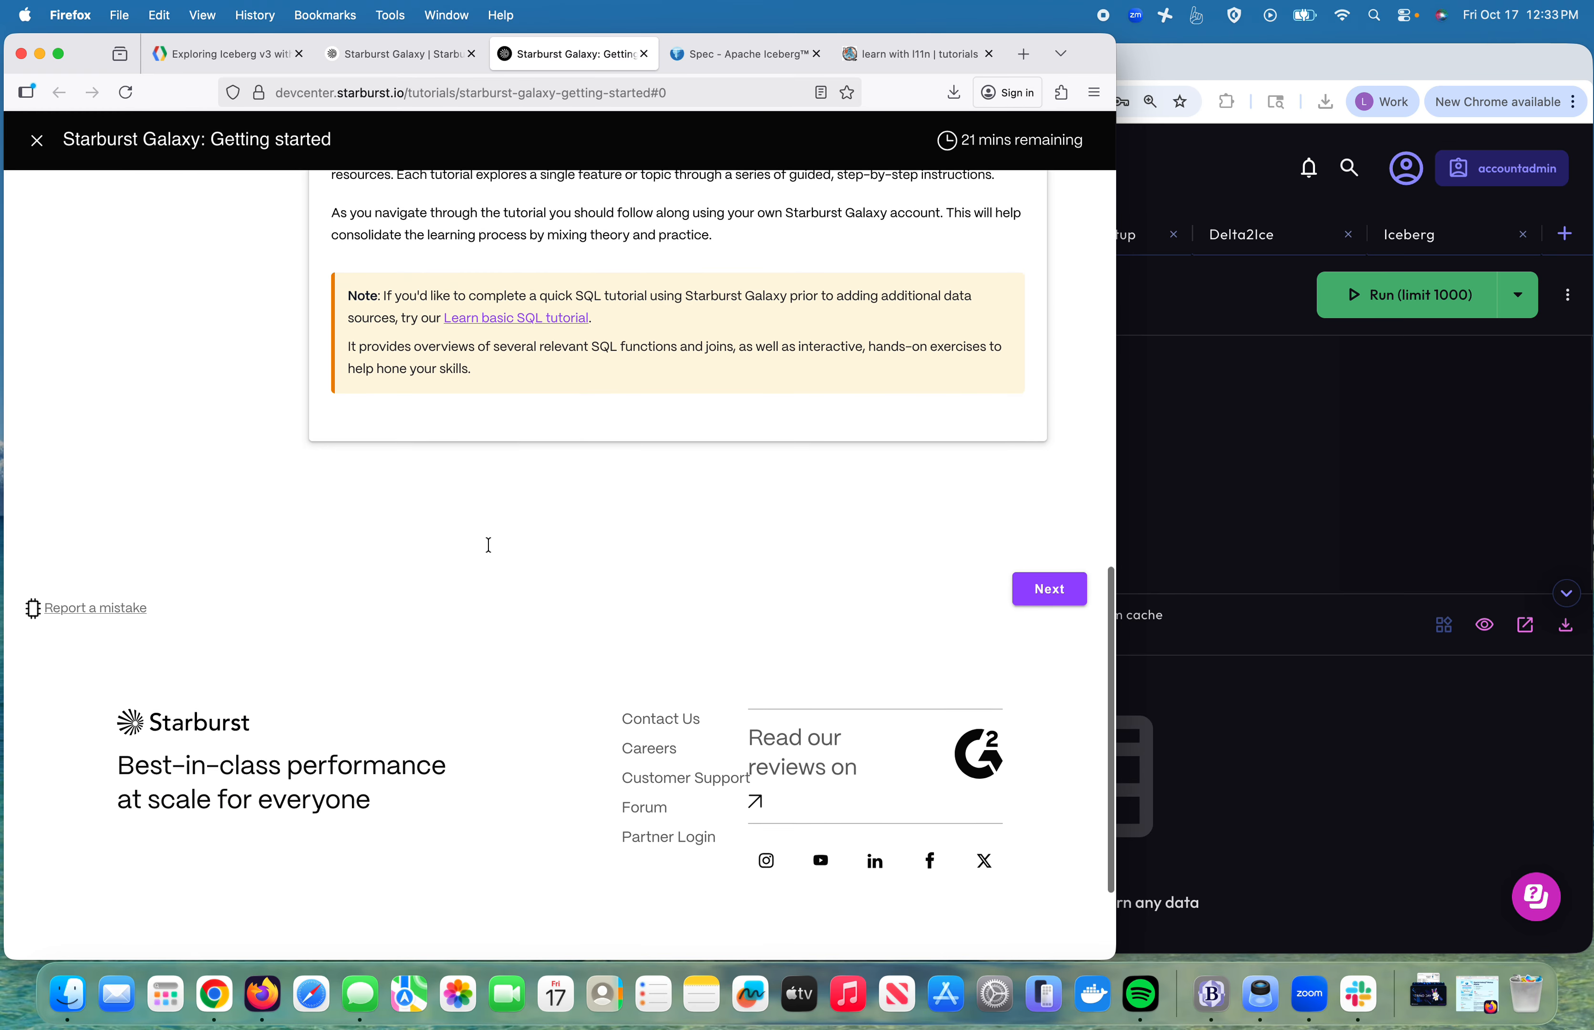
scroll(489, 545, up, 10)
mouse_move(426, 67)
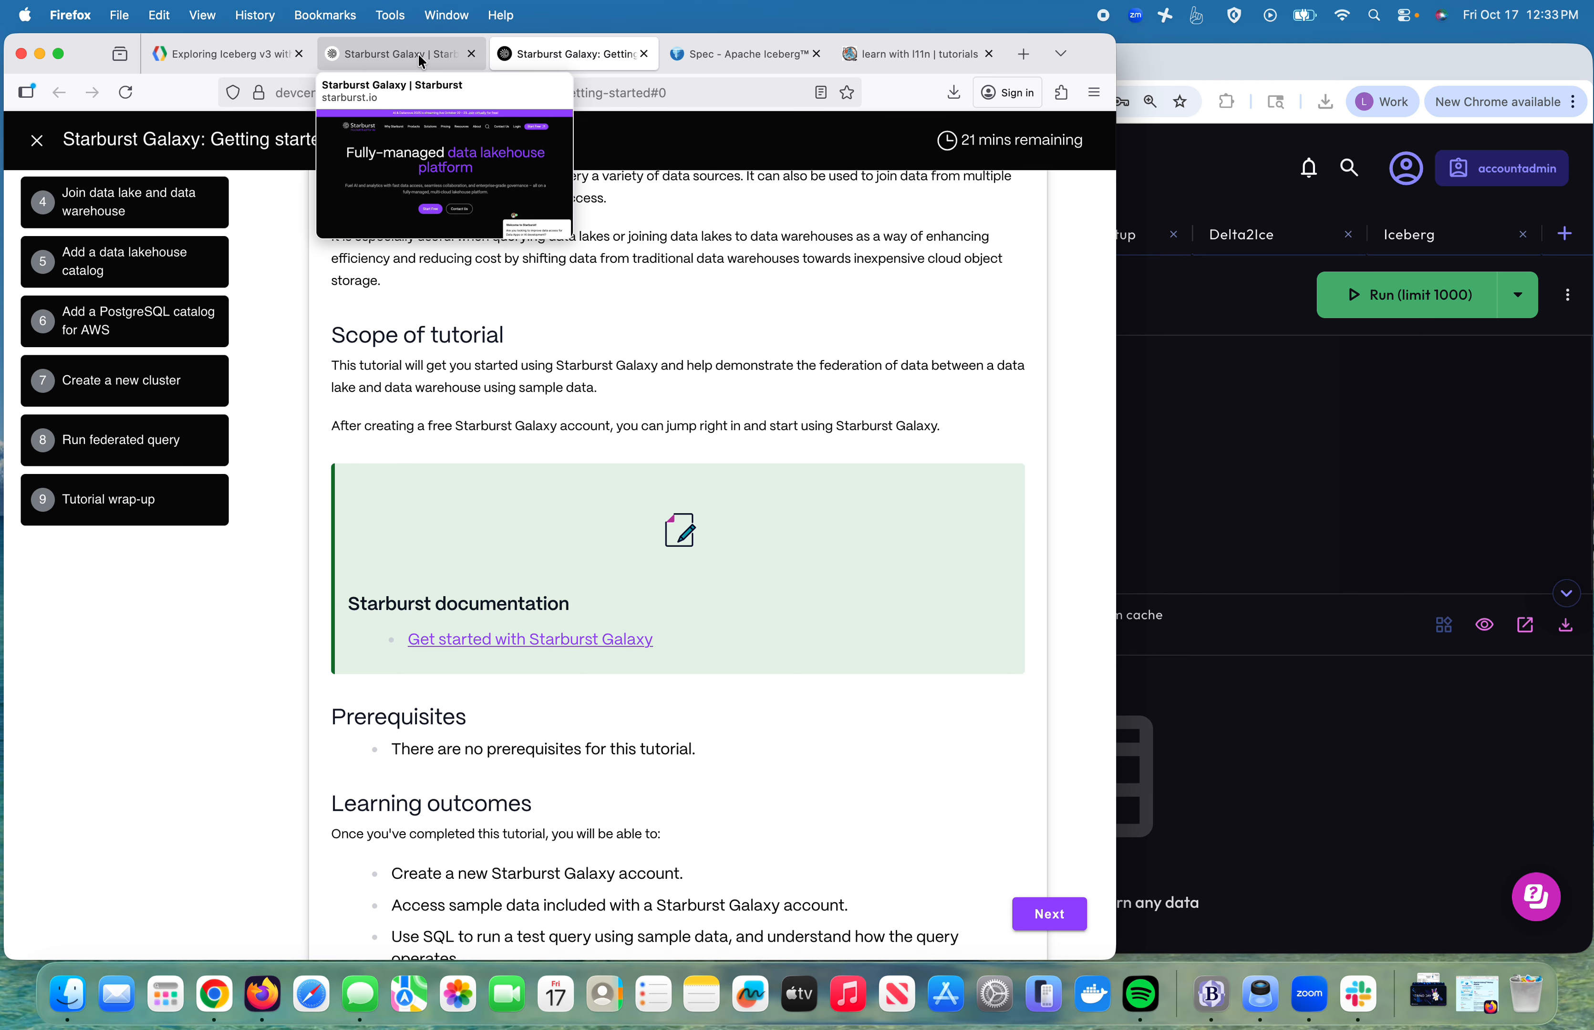
click(422, 61)
click(222, 58)
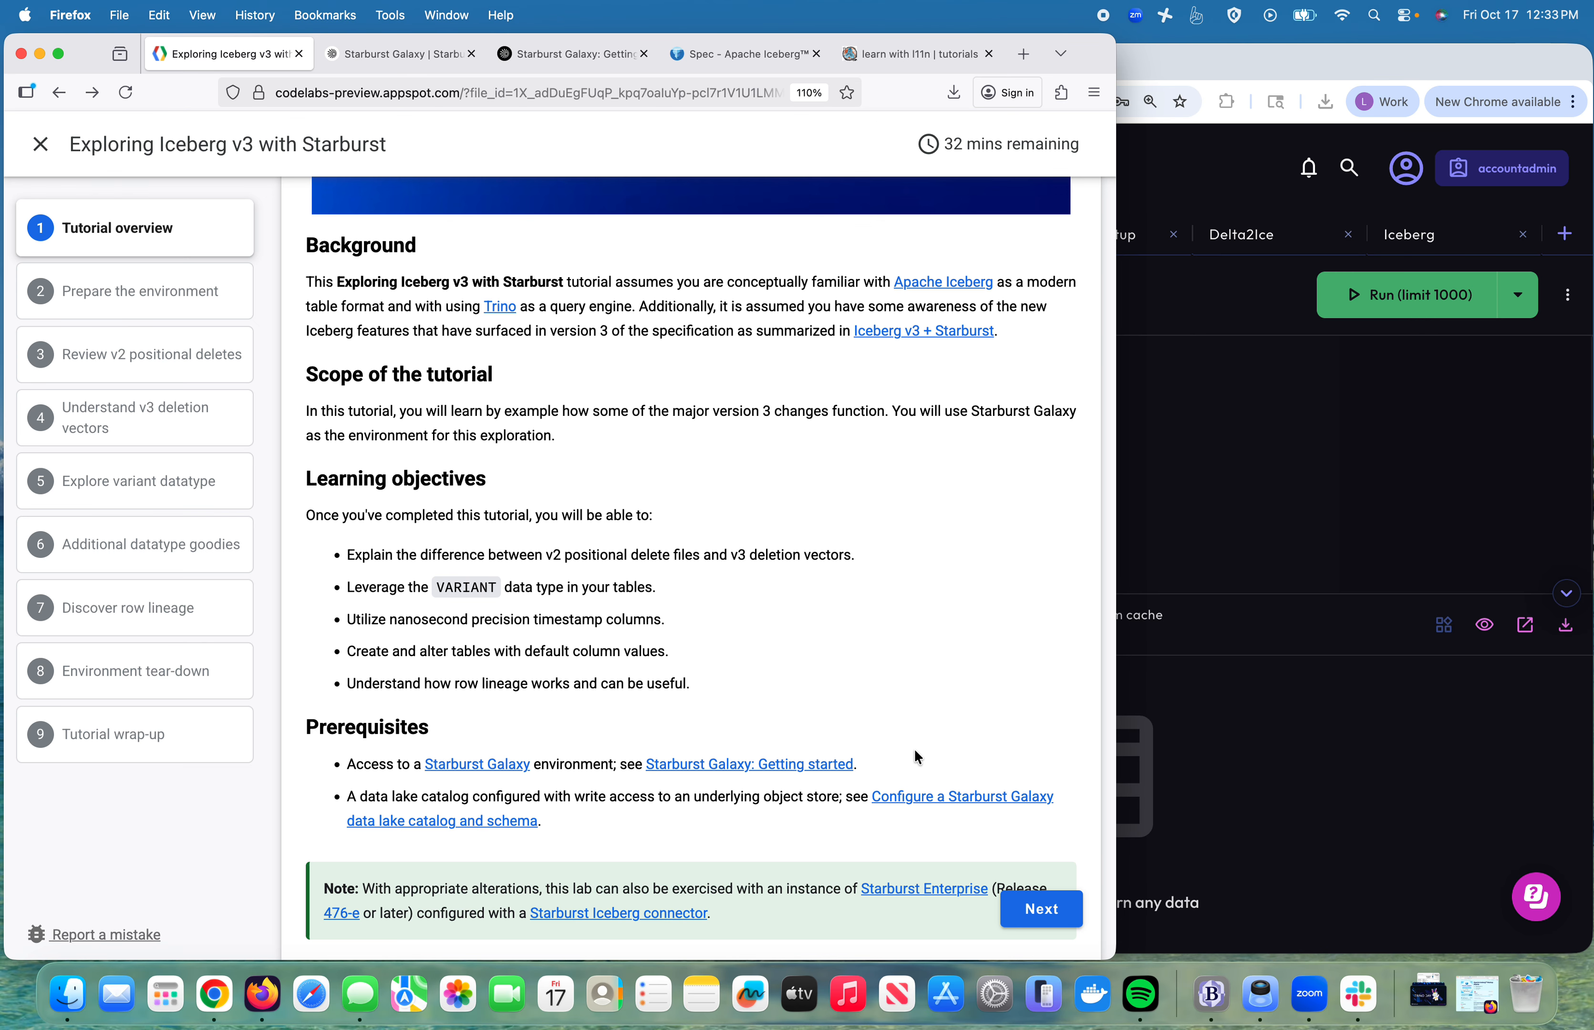
Step: Open the data lake catalog tutorial at its Create new Amazon S3 catalog section, then return
click(916, 797)
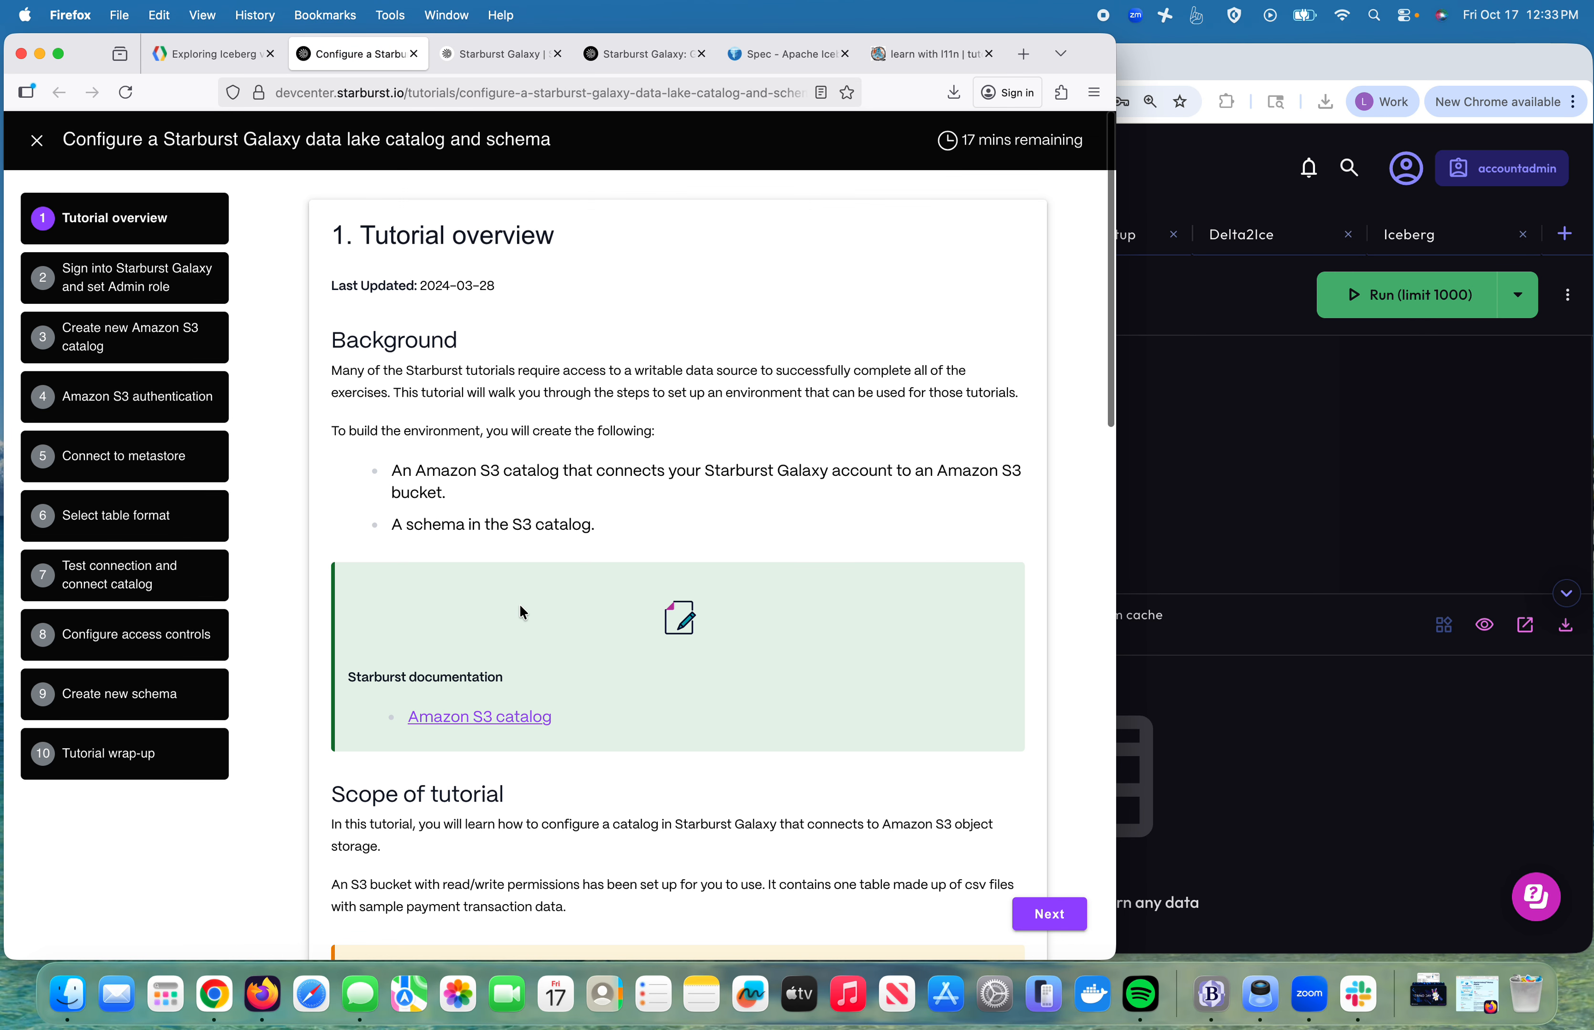
click(108, 330)
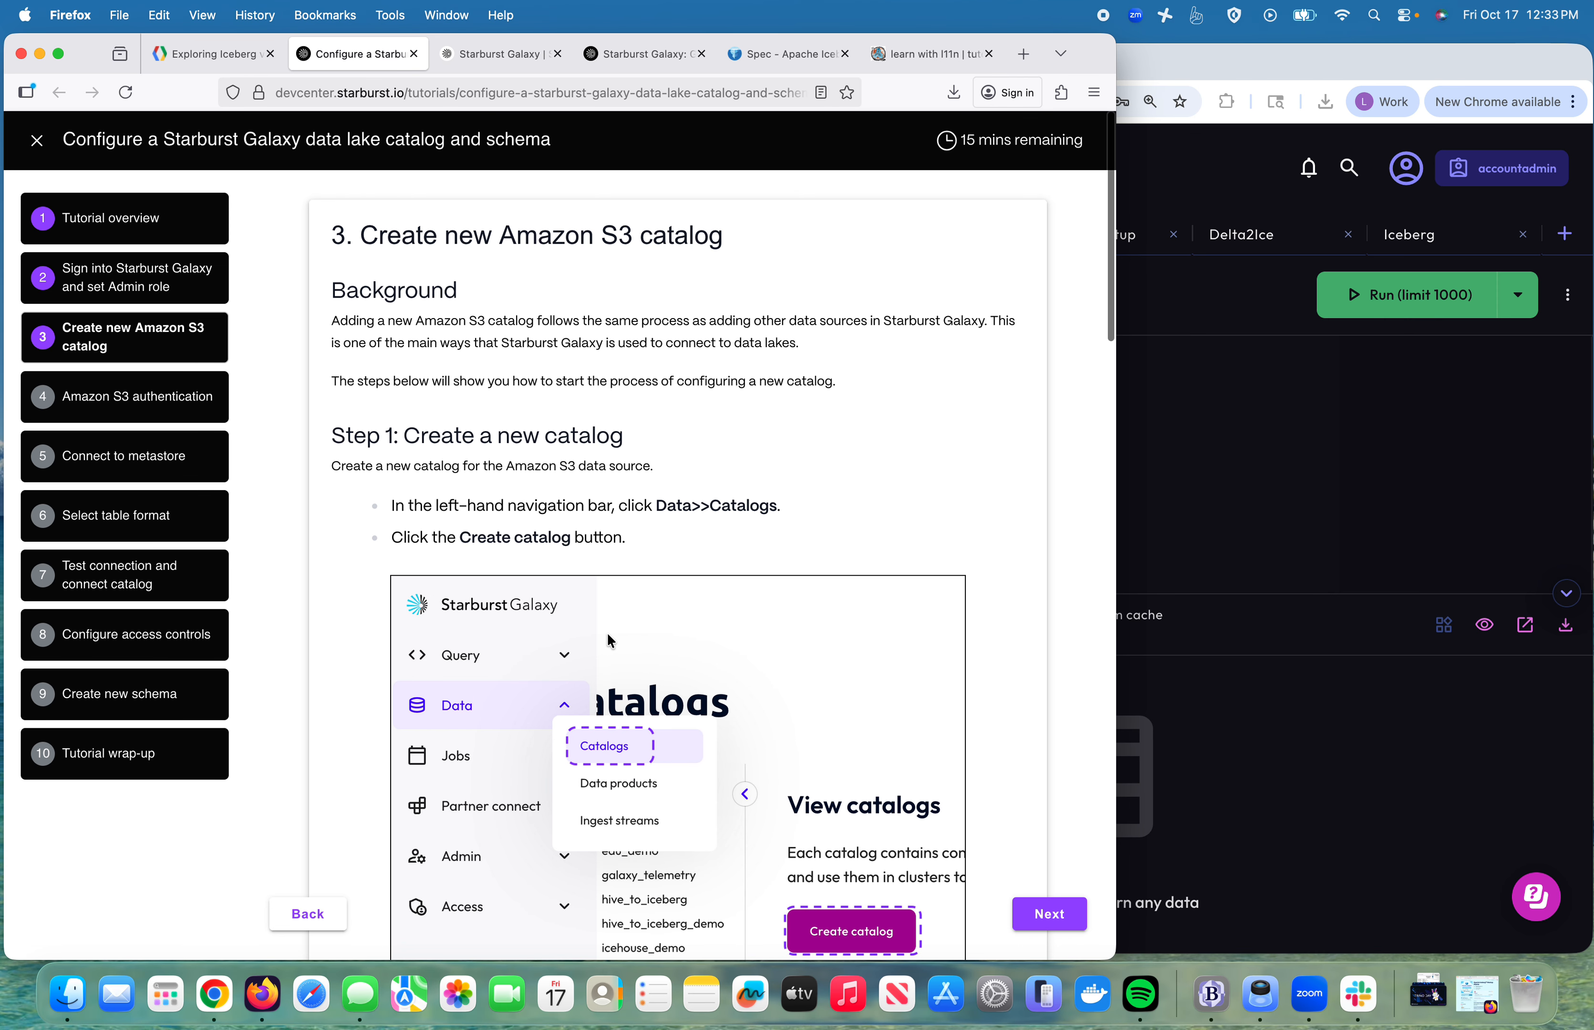
scroll(719, 621, down, 1)
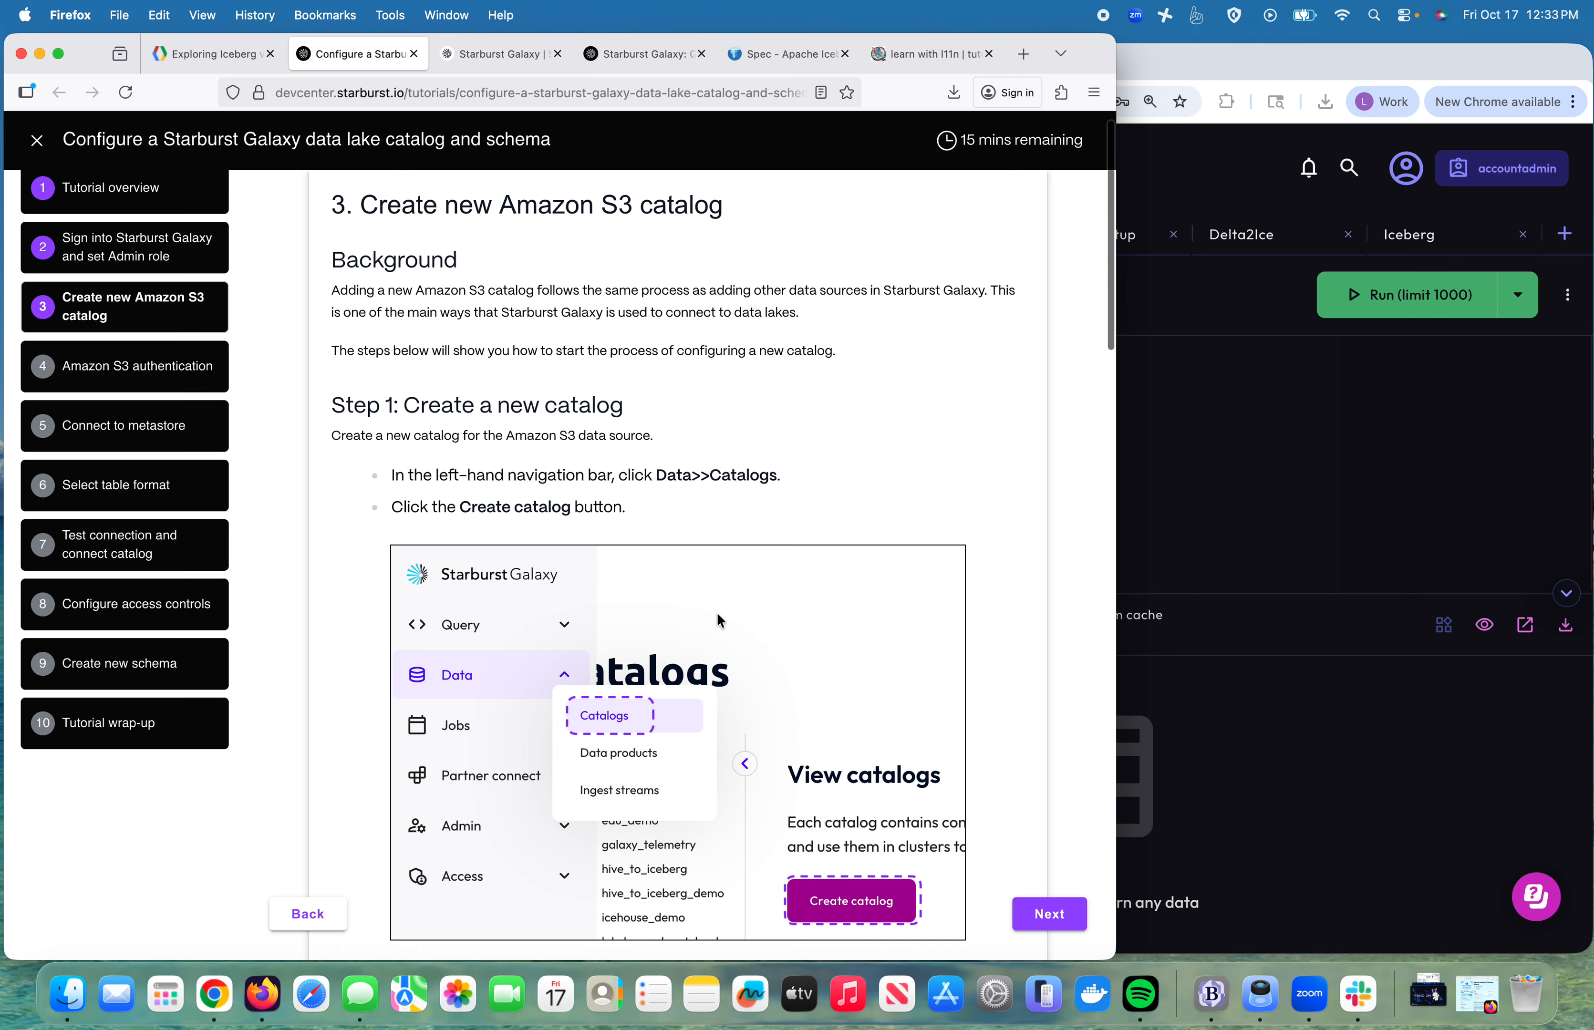
scroll(719, 621, up, 1)
click(213, 55)
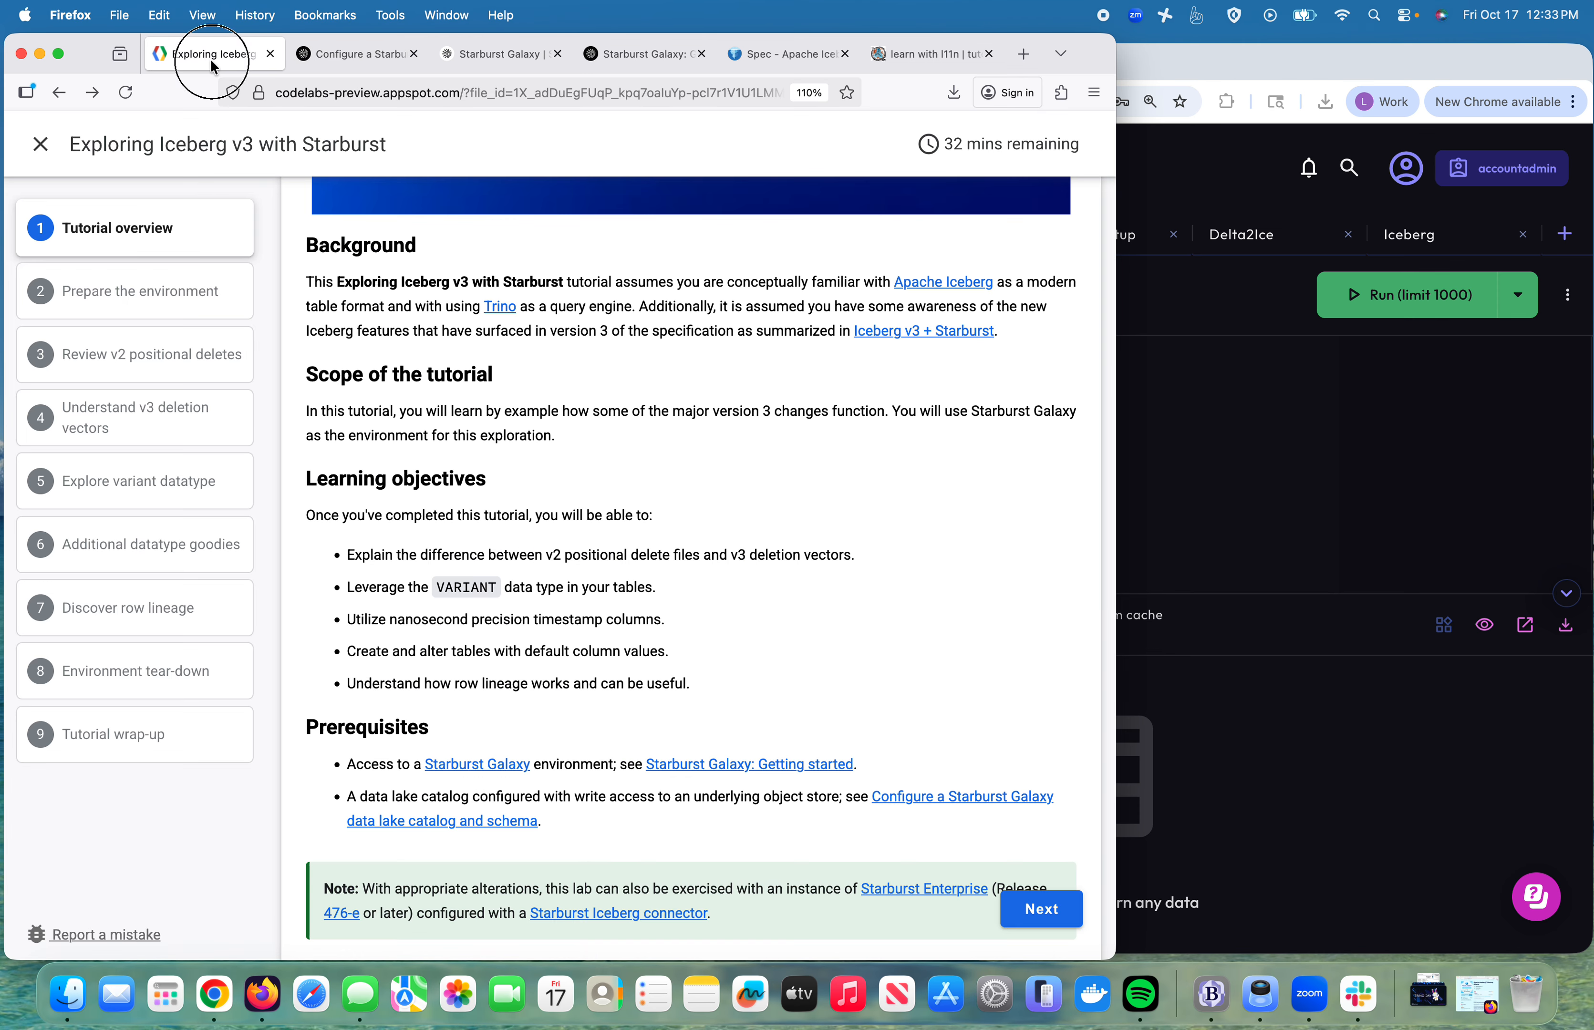
scroll(814, 825, down, 2)
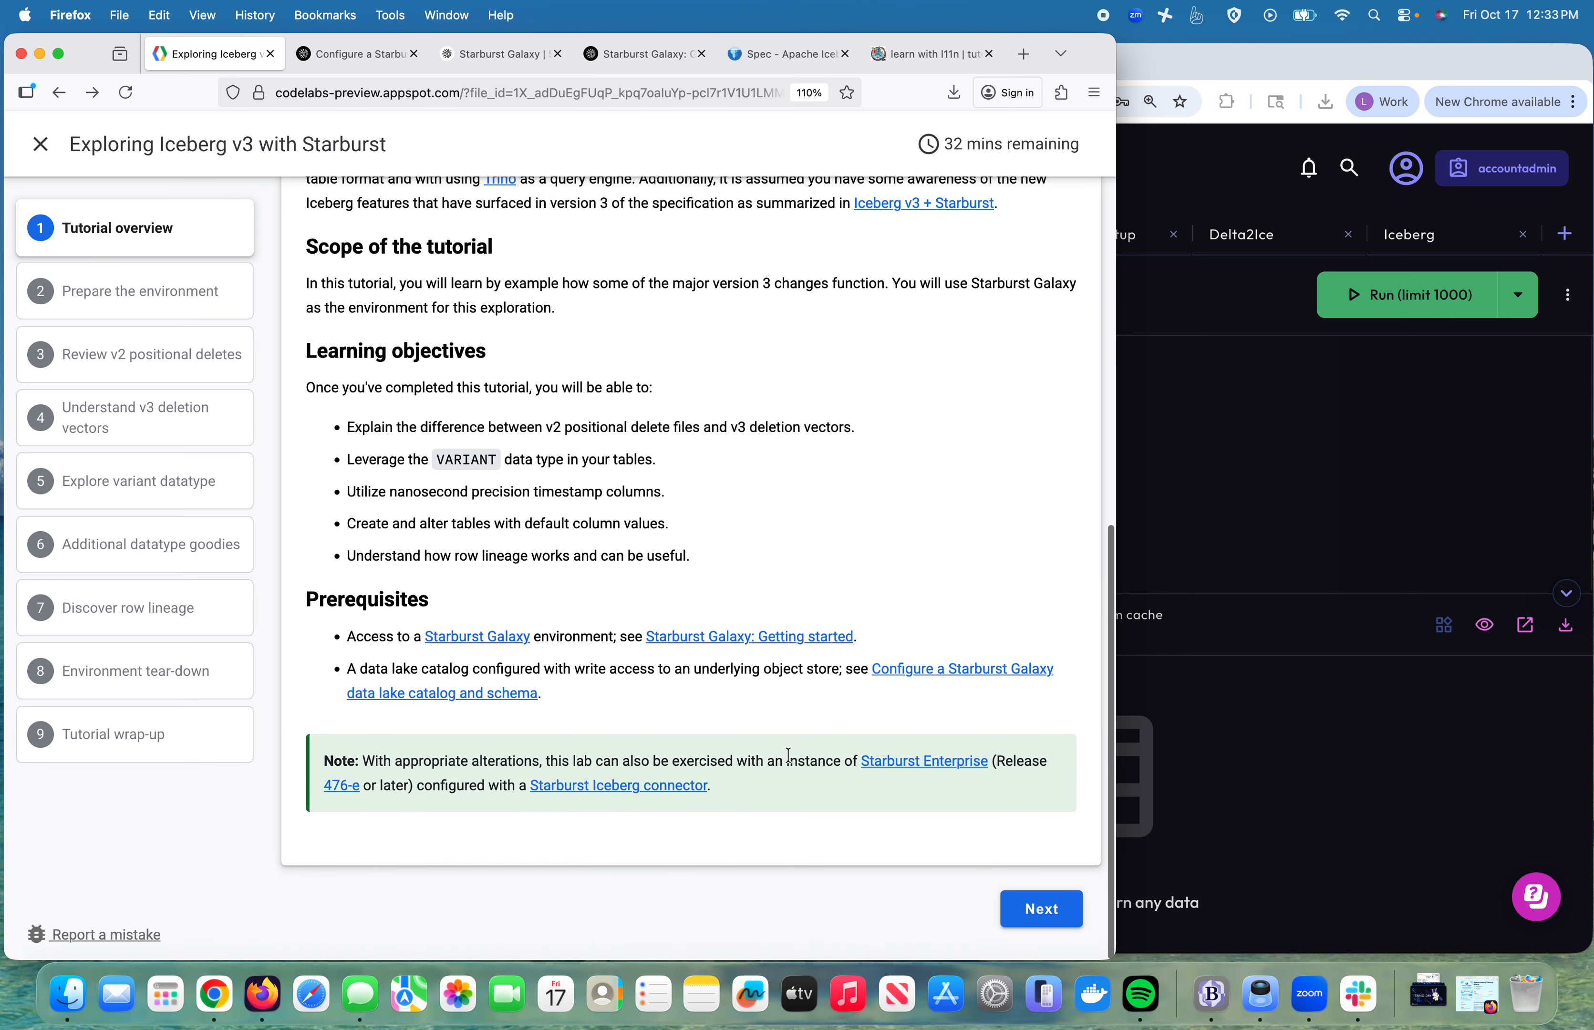
Step: Advance the tutorial to Prepare the environment, read 'Create a schema', then switch to the Galaxy query editor
click(1263, 495)
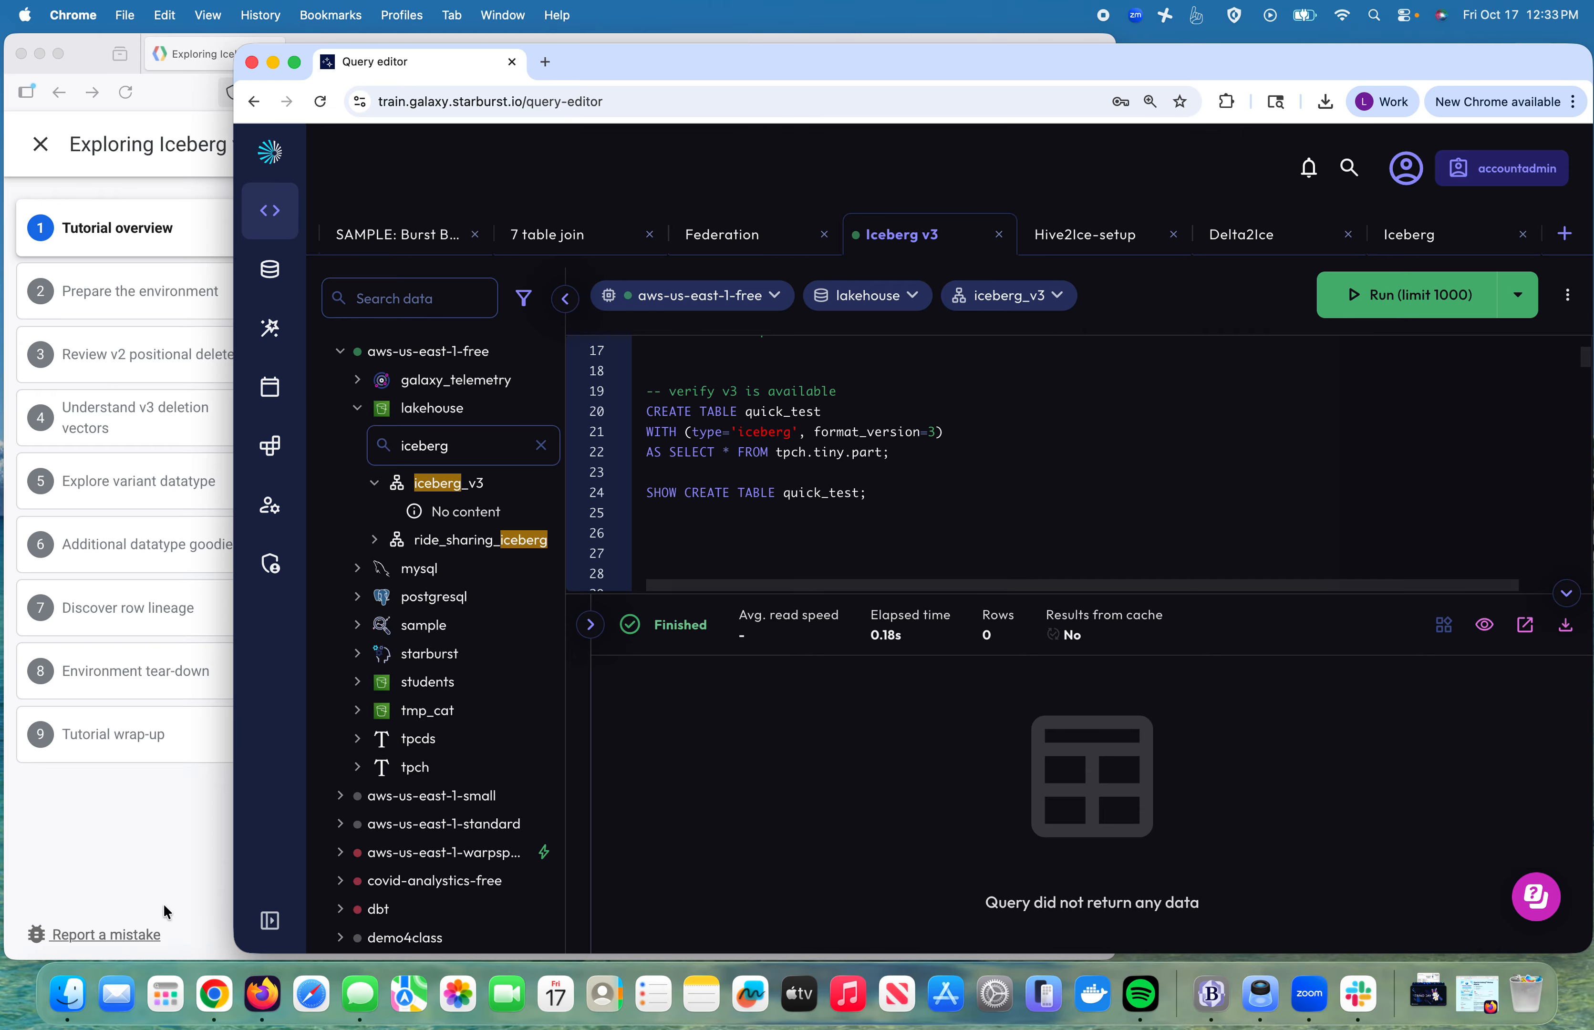
click(84, 881)
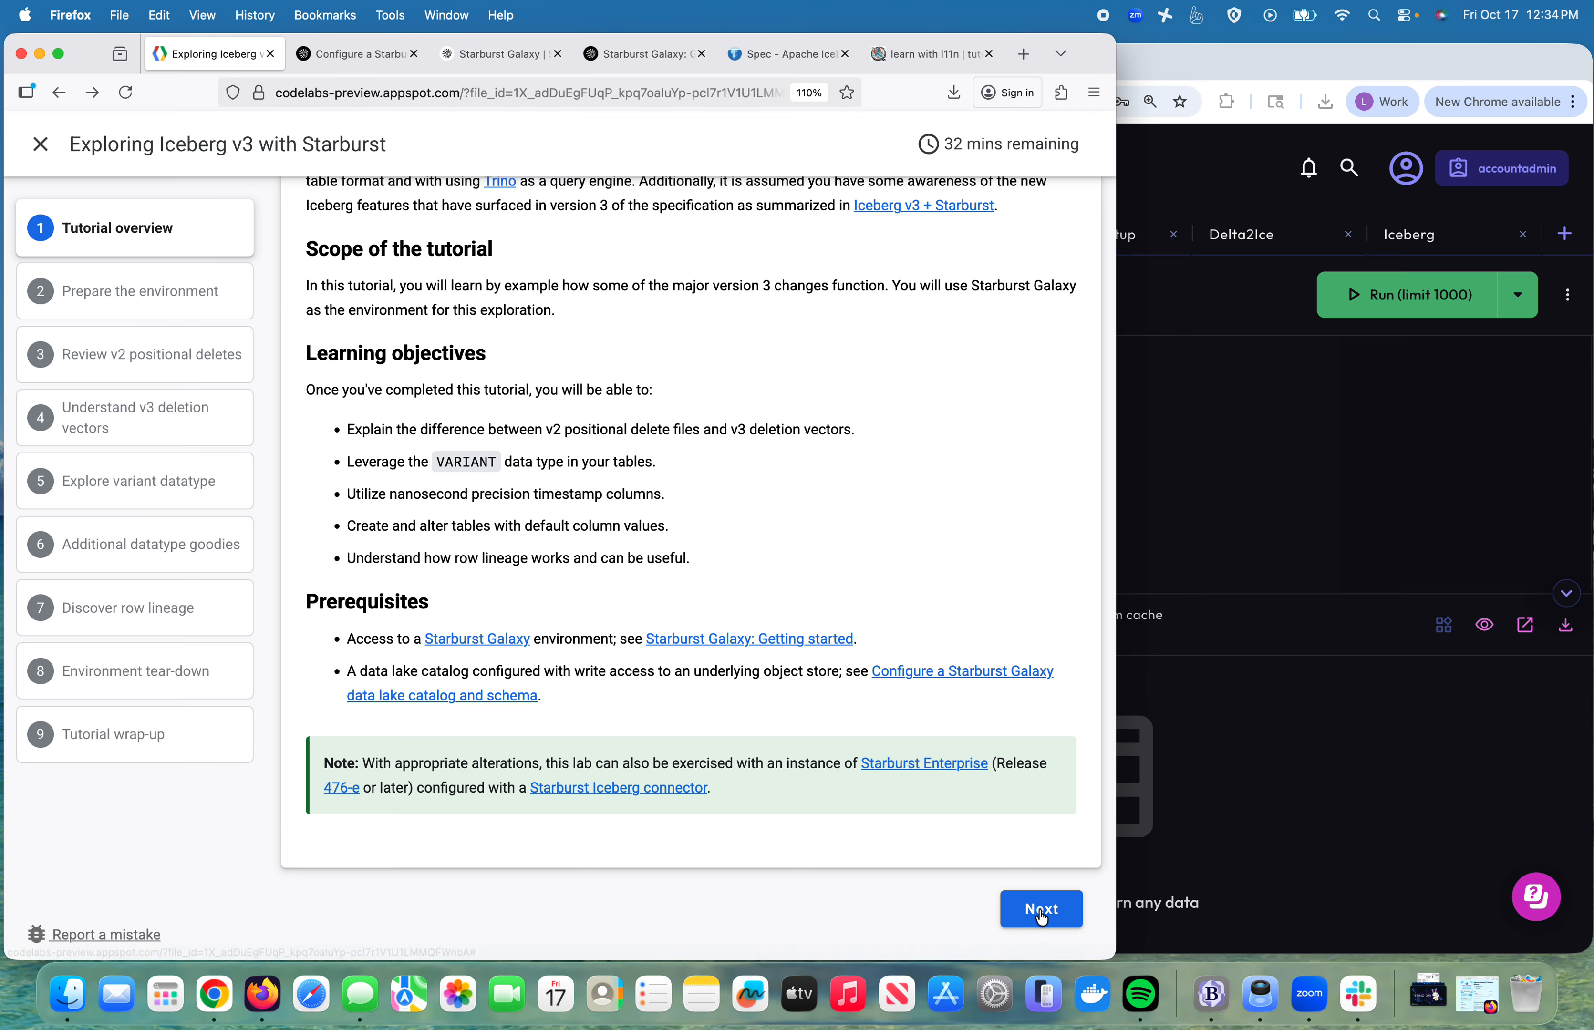
click(1039, 913)
scroll(740, 752, down, 2)
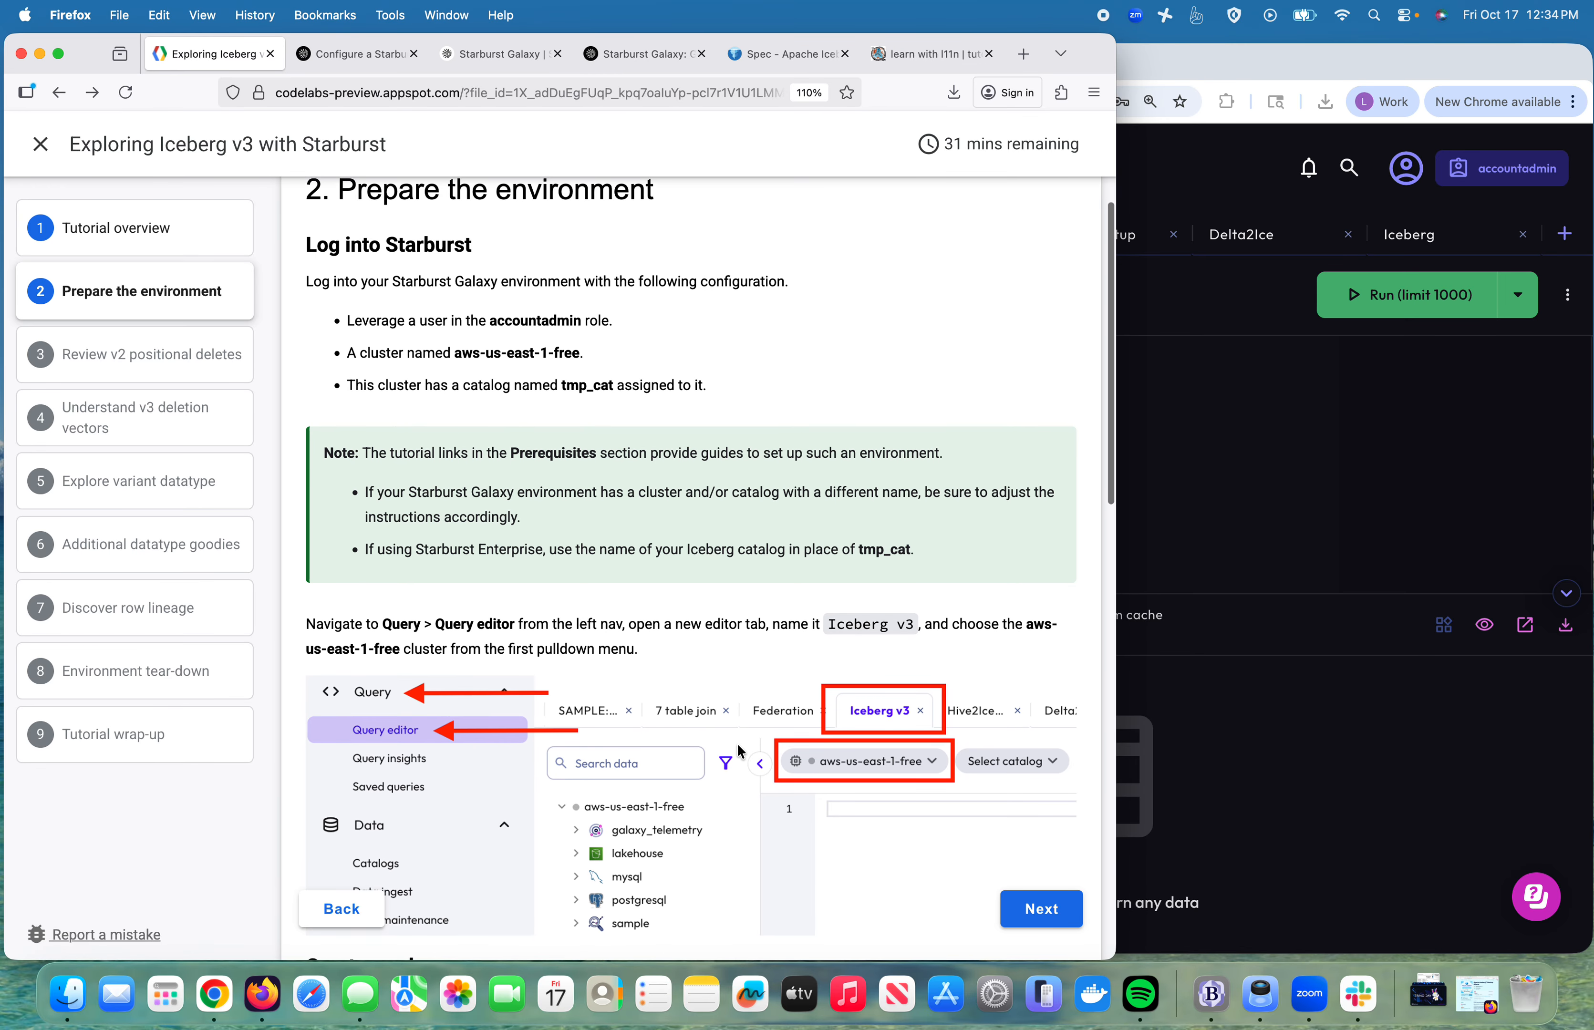
scroll(740, 752, down, 5)
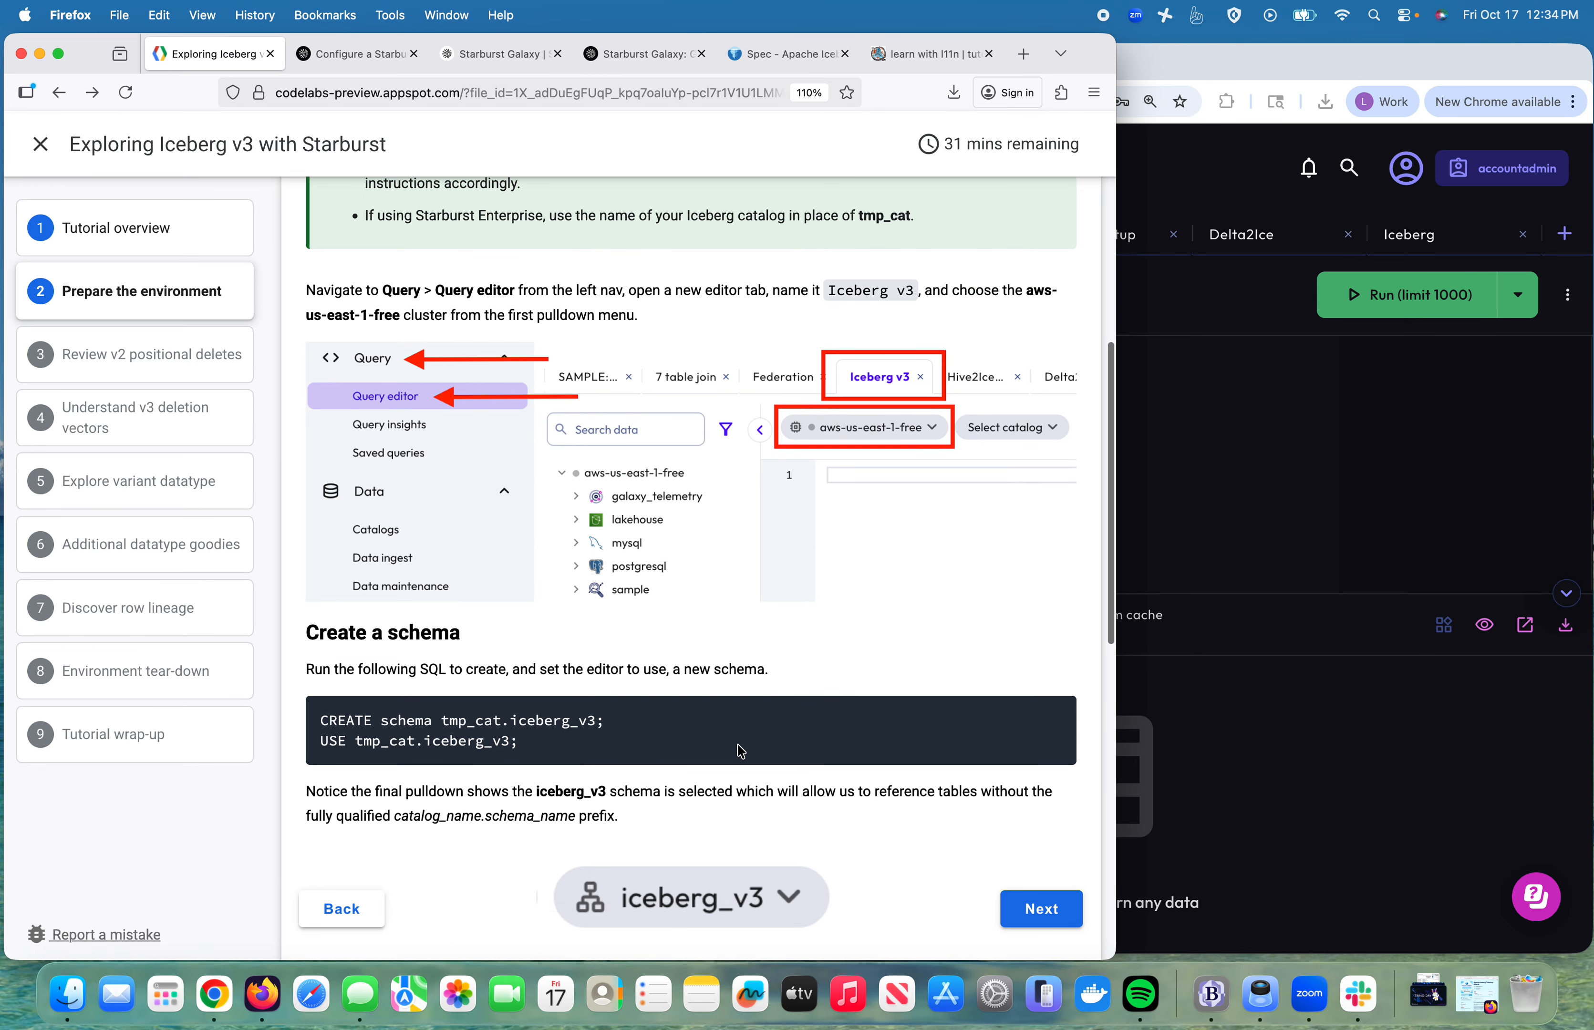
click(1230, 470)
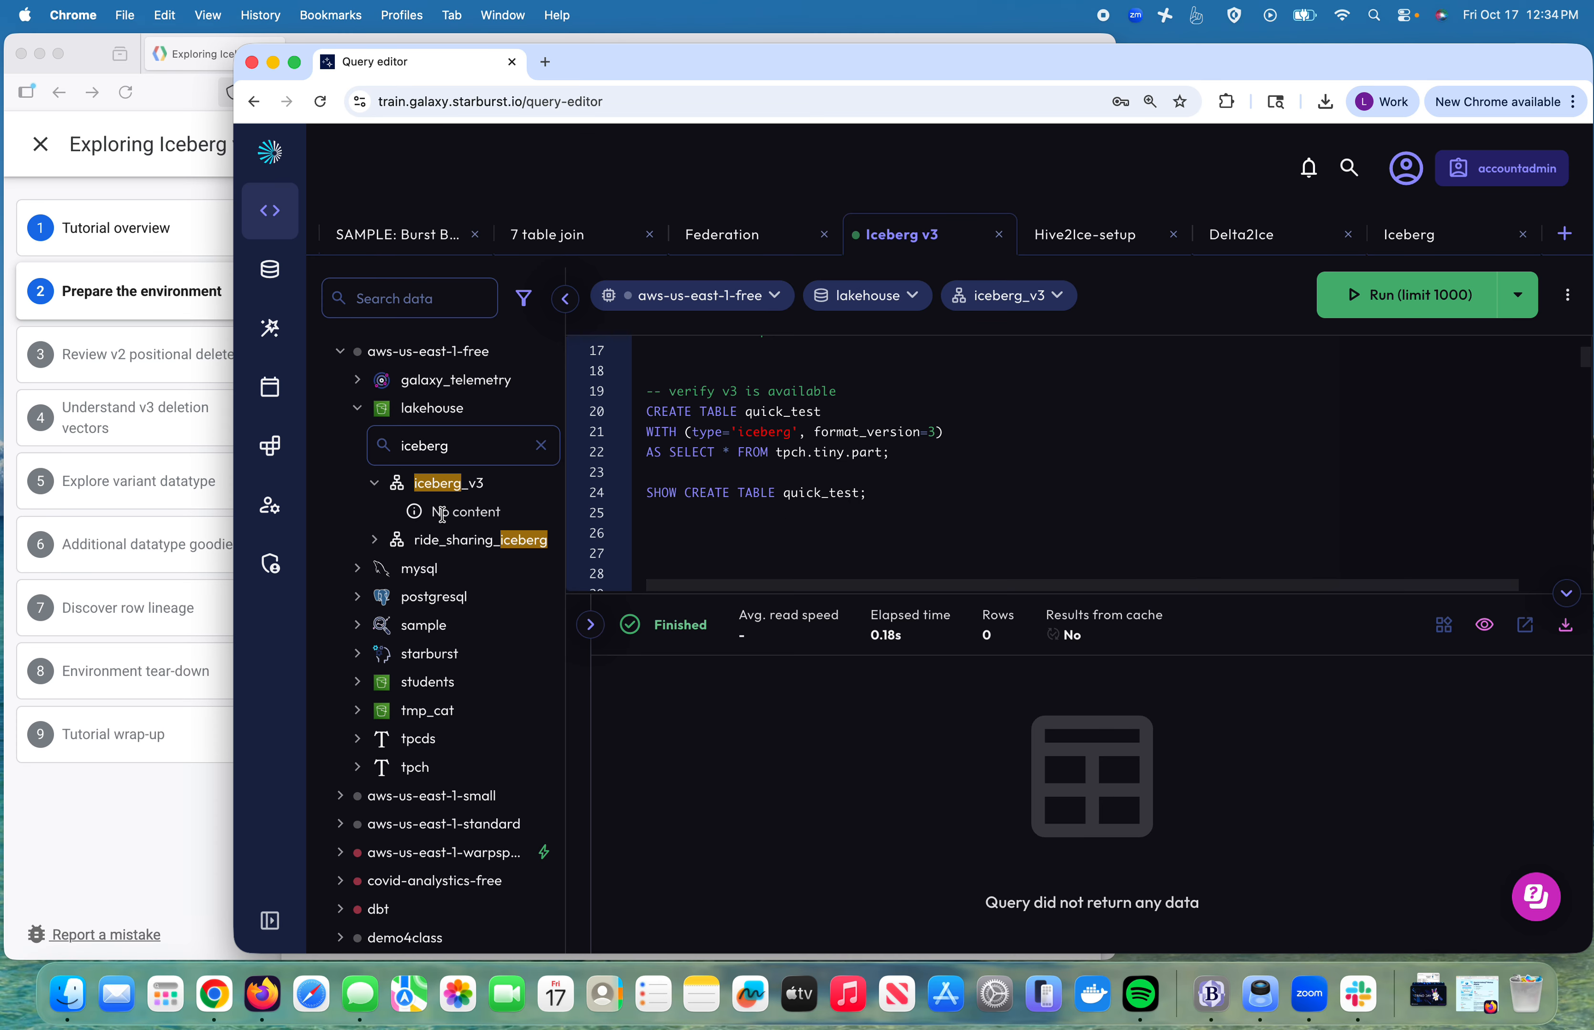
Step: Run the quick_test CREATE and SHOW CREATE TABLE statements (lines 18–24), then view the tutorial's Verify Iceberg v3 section
scroll(720, 469, up, 3)
scroll(719, 469, down, 2)
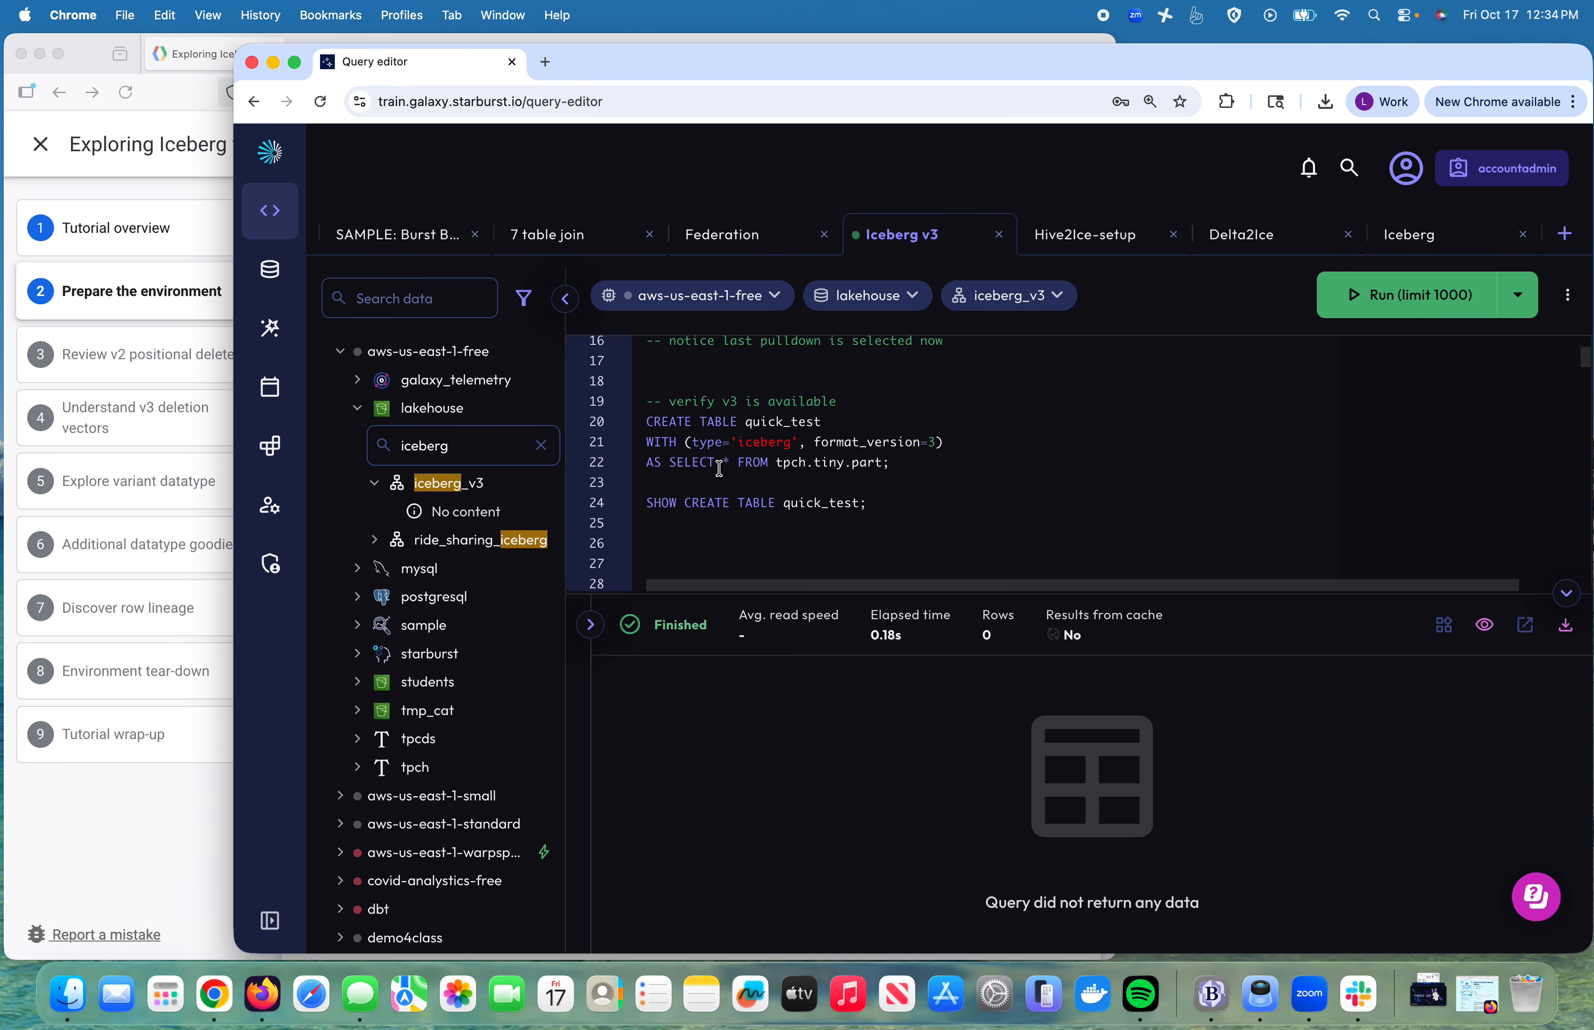
scroll(719, 469, down, 1)
scroll(720, 469, up, 4)
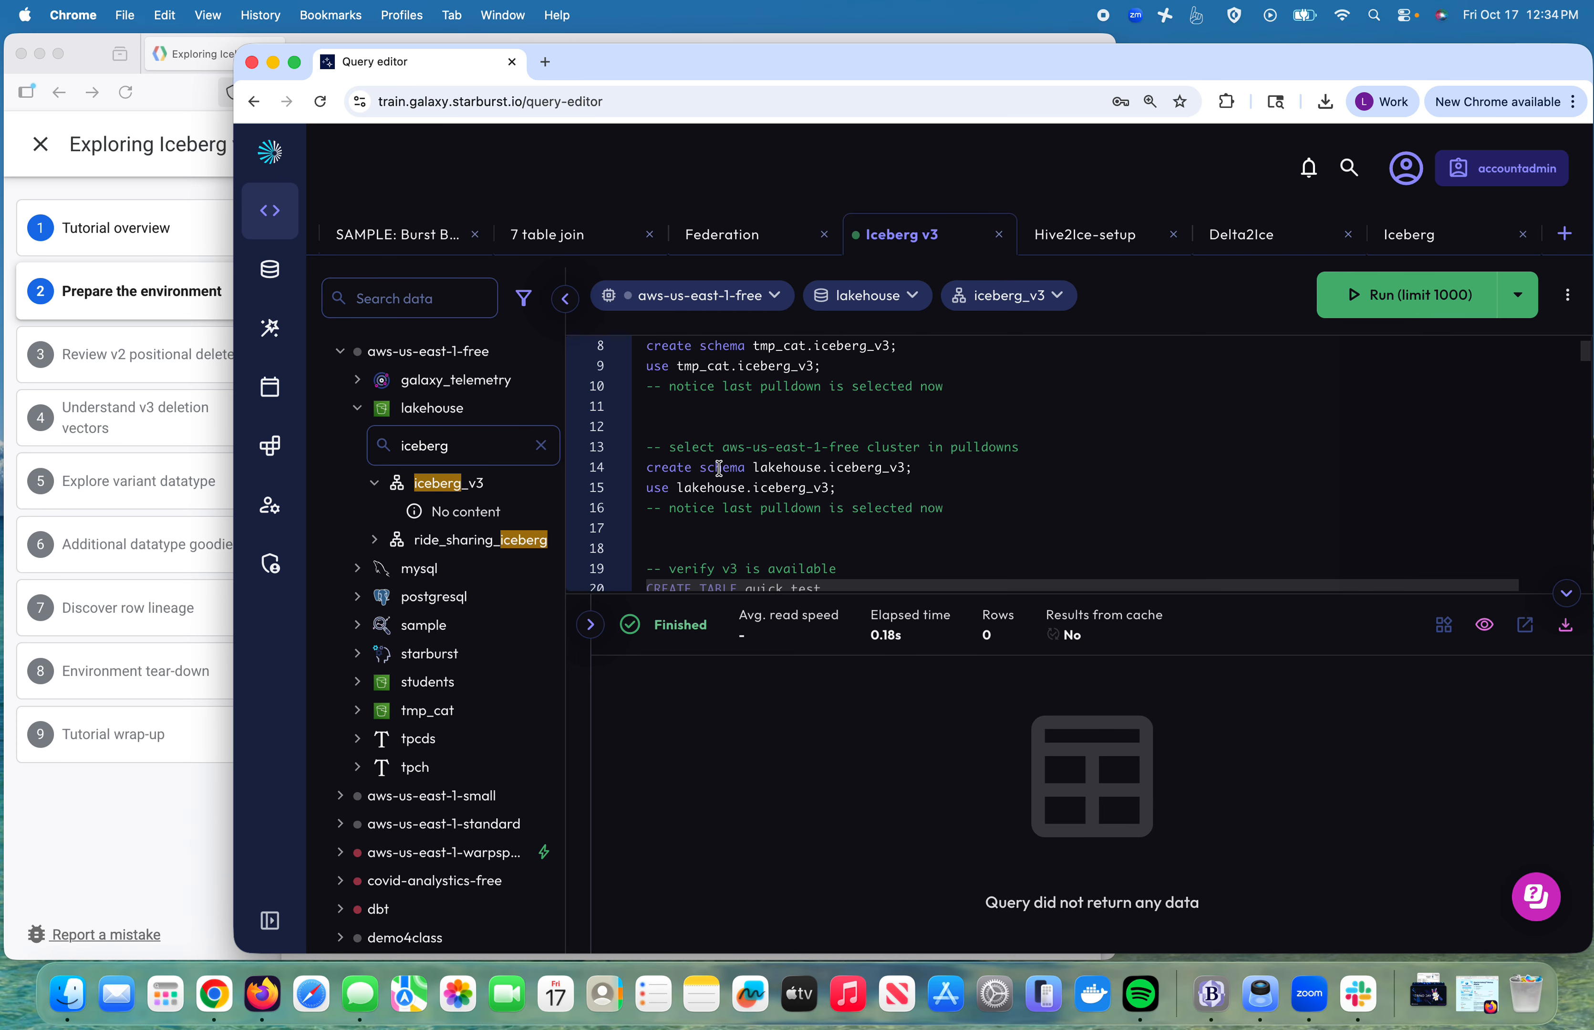
scroll(719, 469, down, 4)
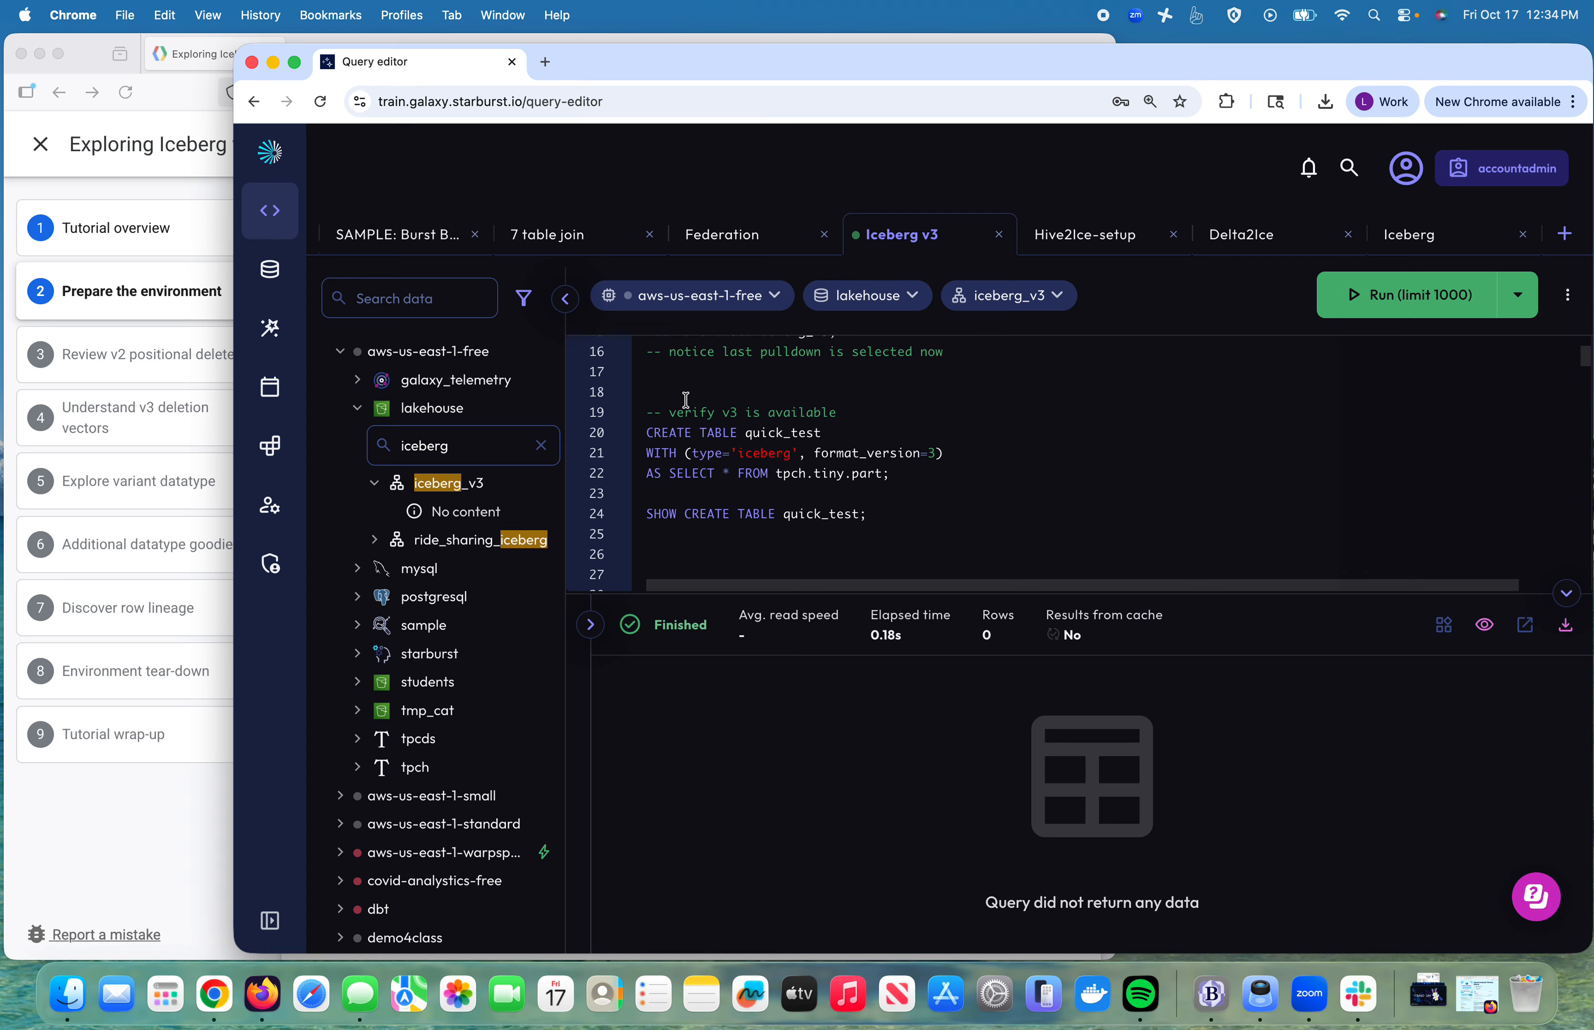
drag(681, 400, 886, 520)
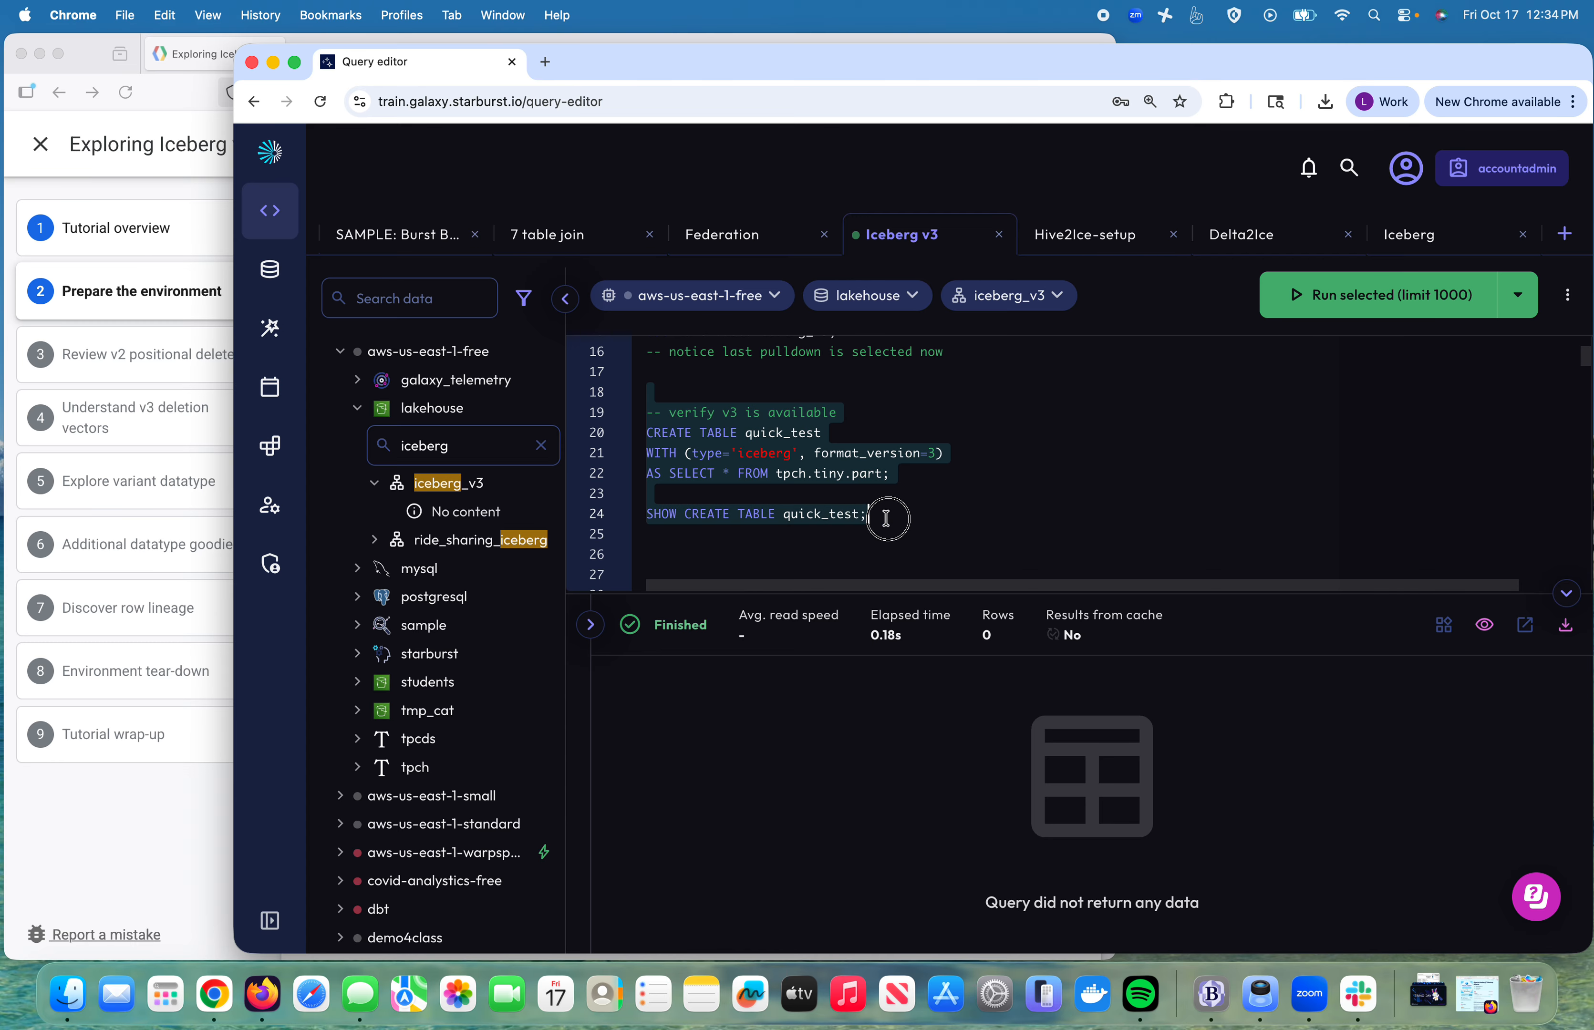
click(1372, 301)
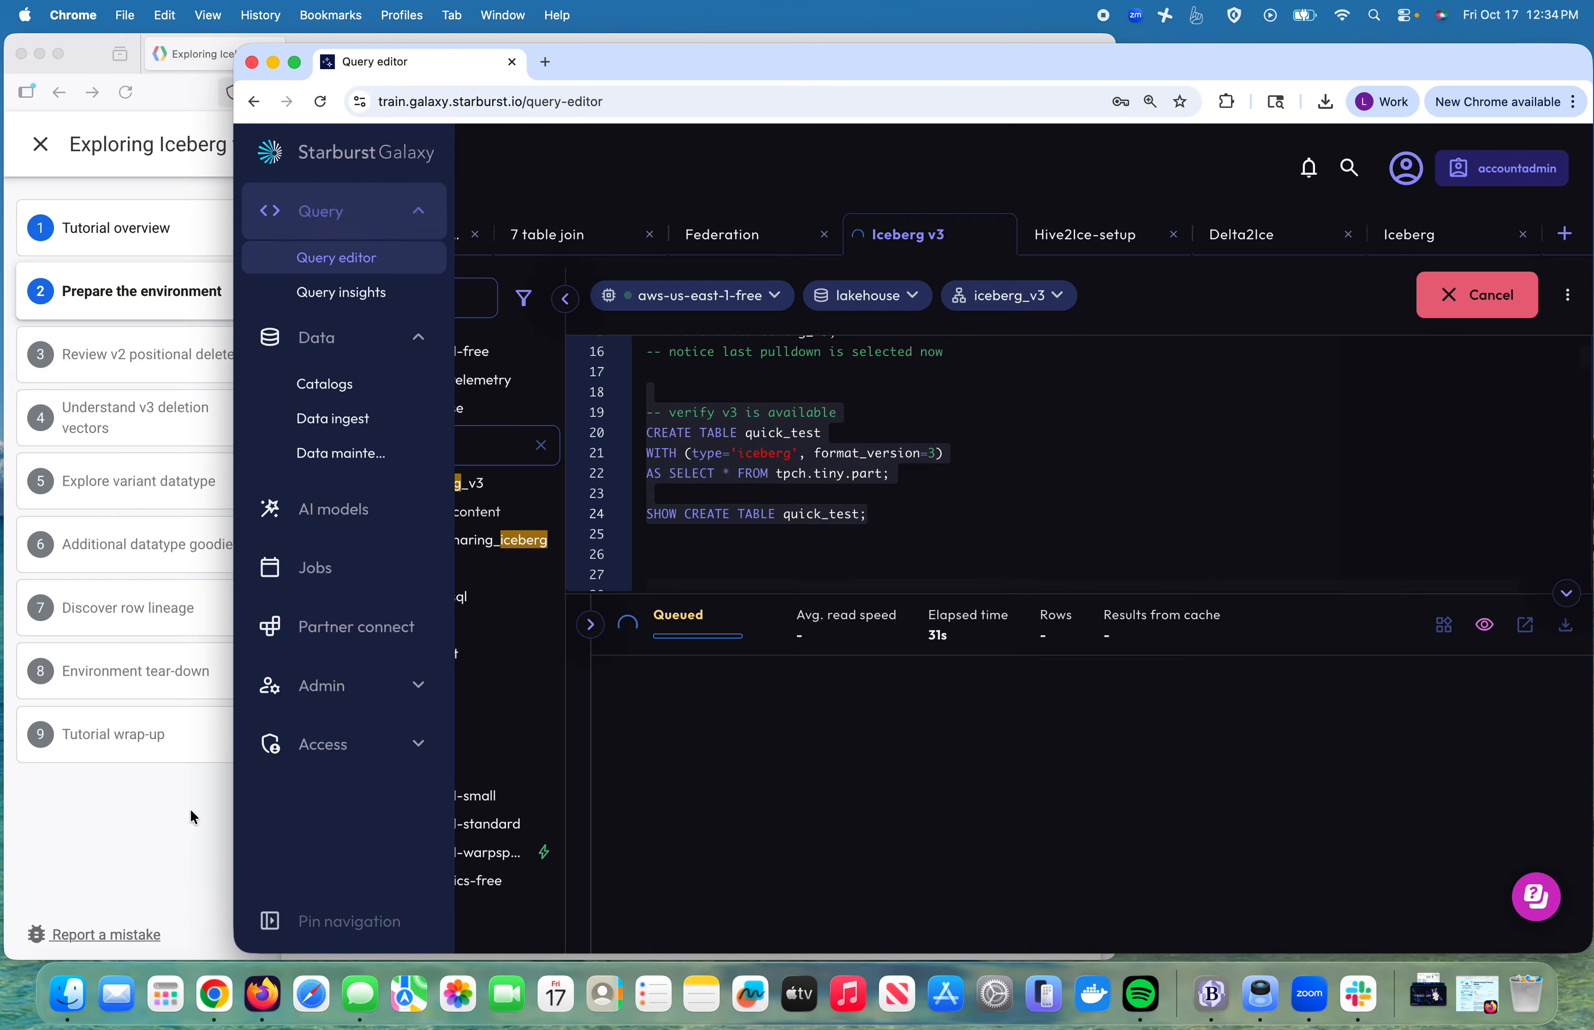
click(179, 815)
scroll(529, 734, down, 12)
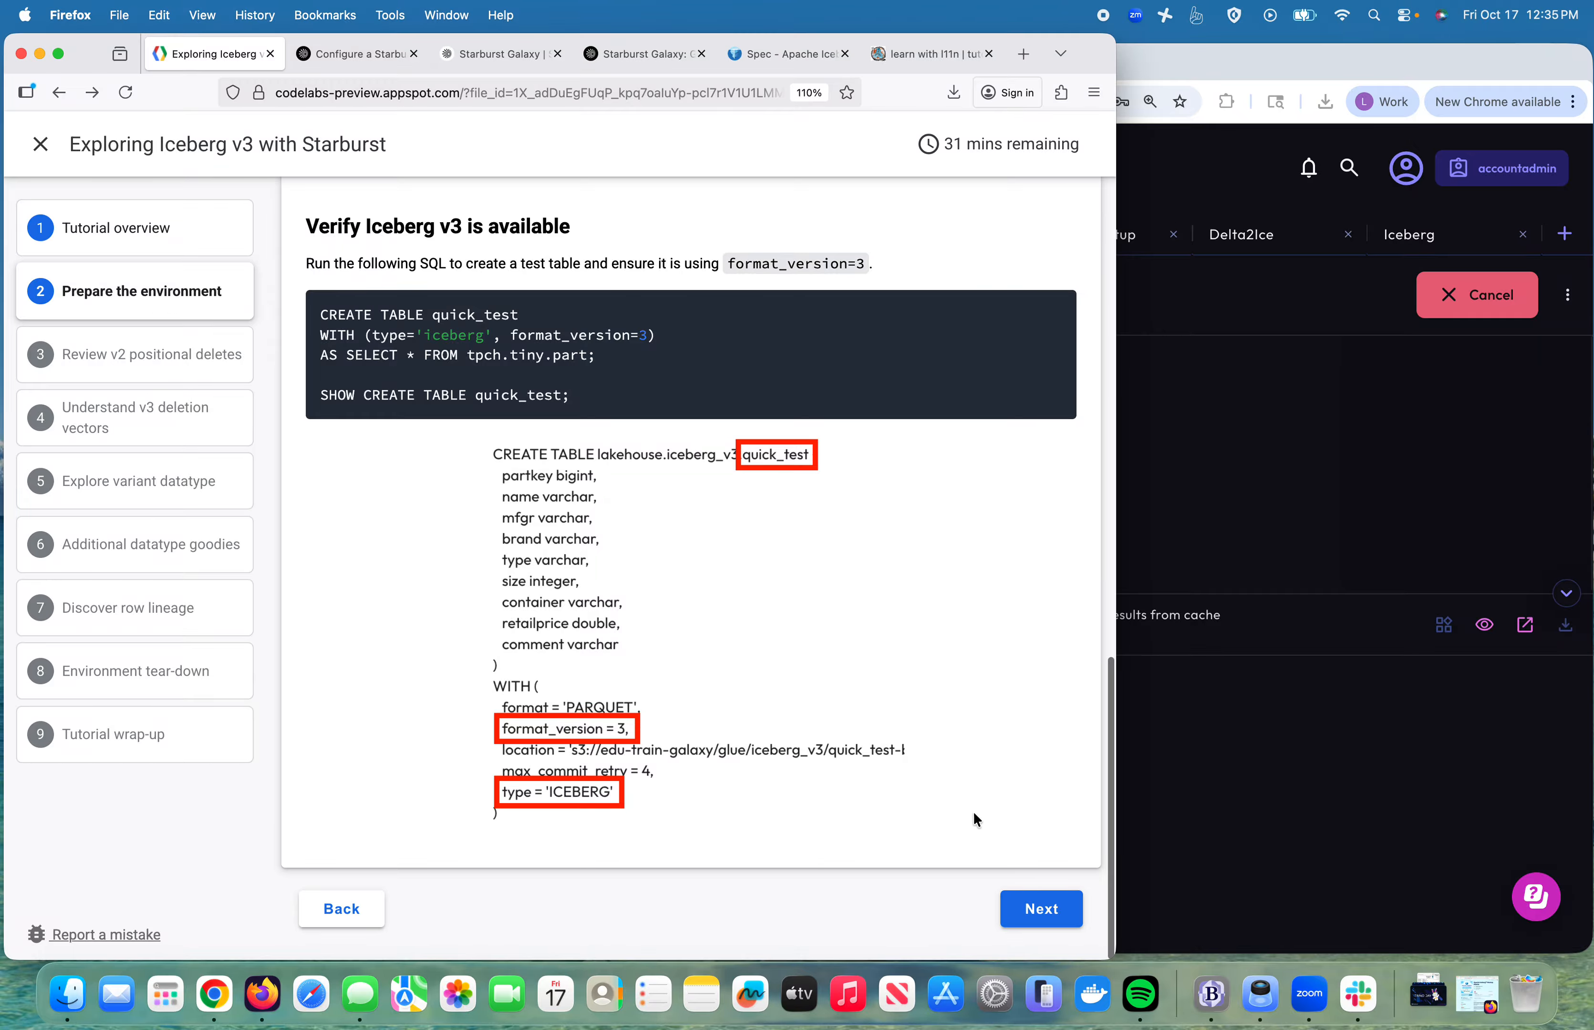
Step: Move the tutorial to step 3, Review v2 positional deletes, and go back to the Galaxy editor
click(1034, 912)
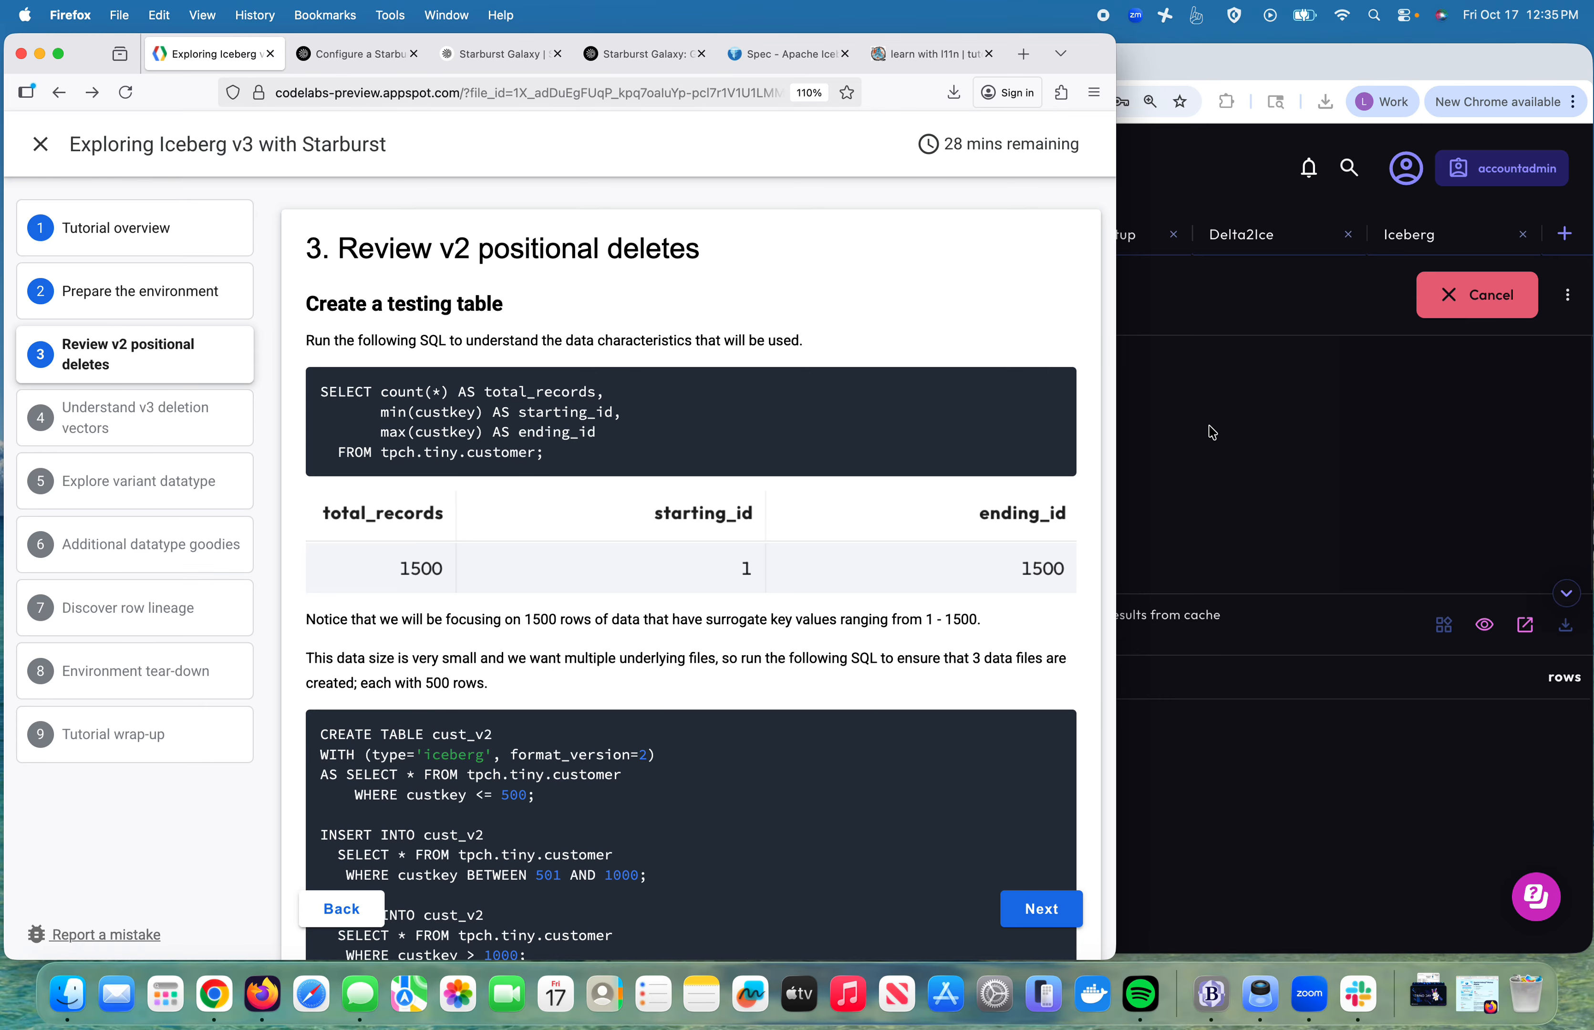
click(1356, 403)
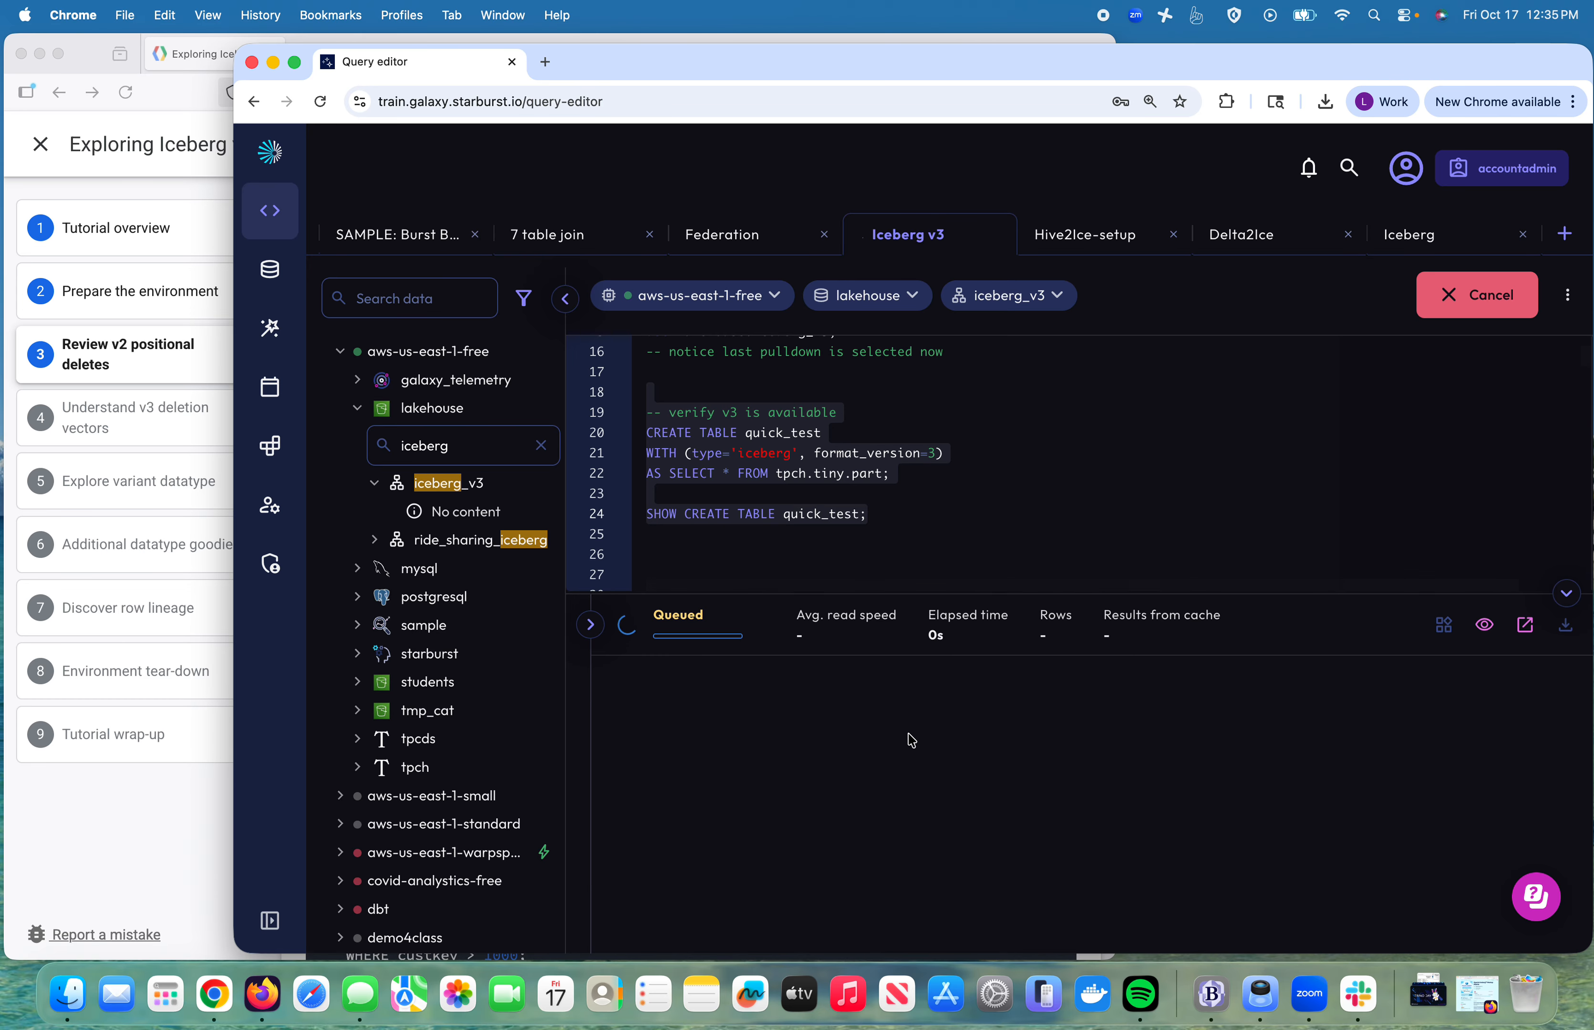
Step: Check that quick_test's SHOW CREATE TABLE output lists format_version = 3, comparing it with the tutorial
scroll(770, 797, down, 5)
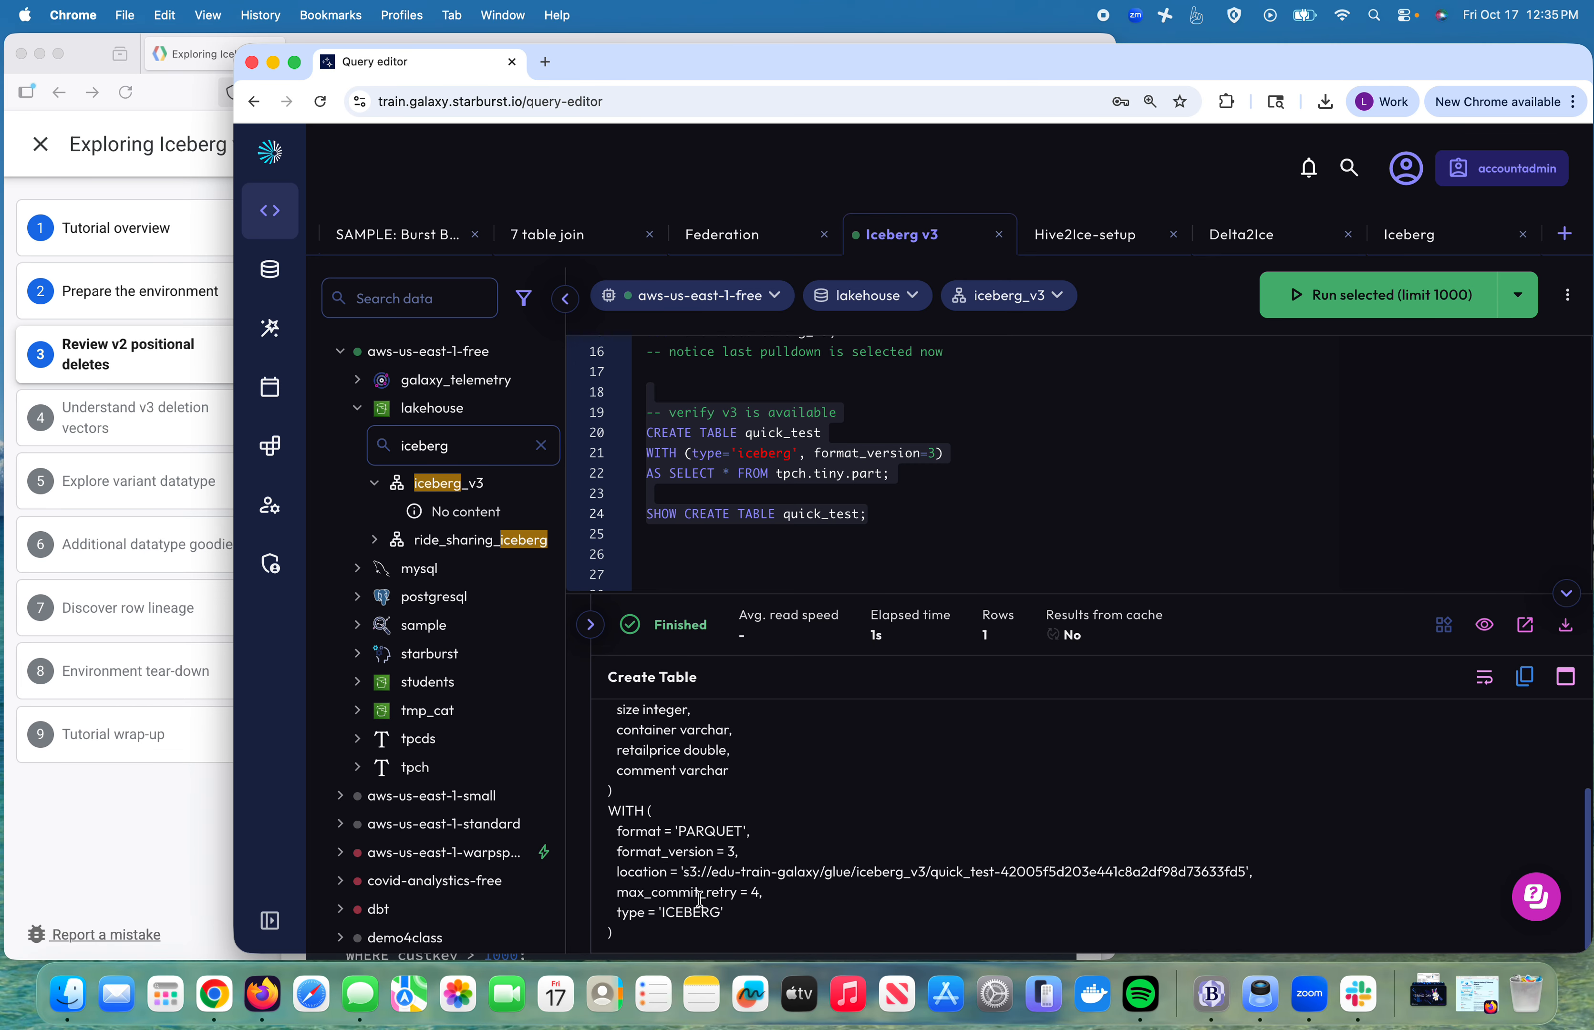
drag(676, 852, 772, 864)
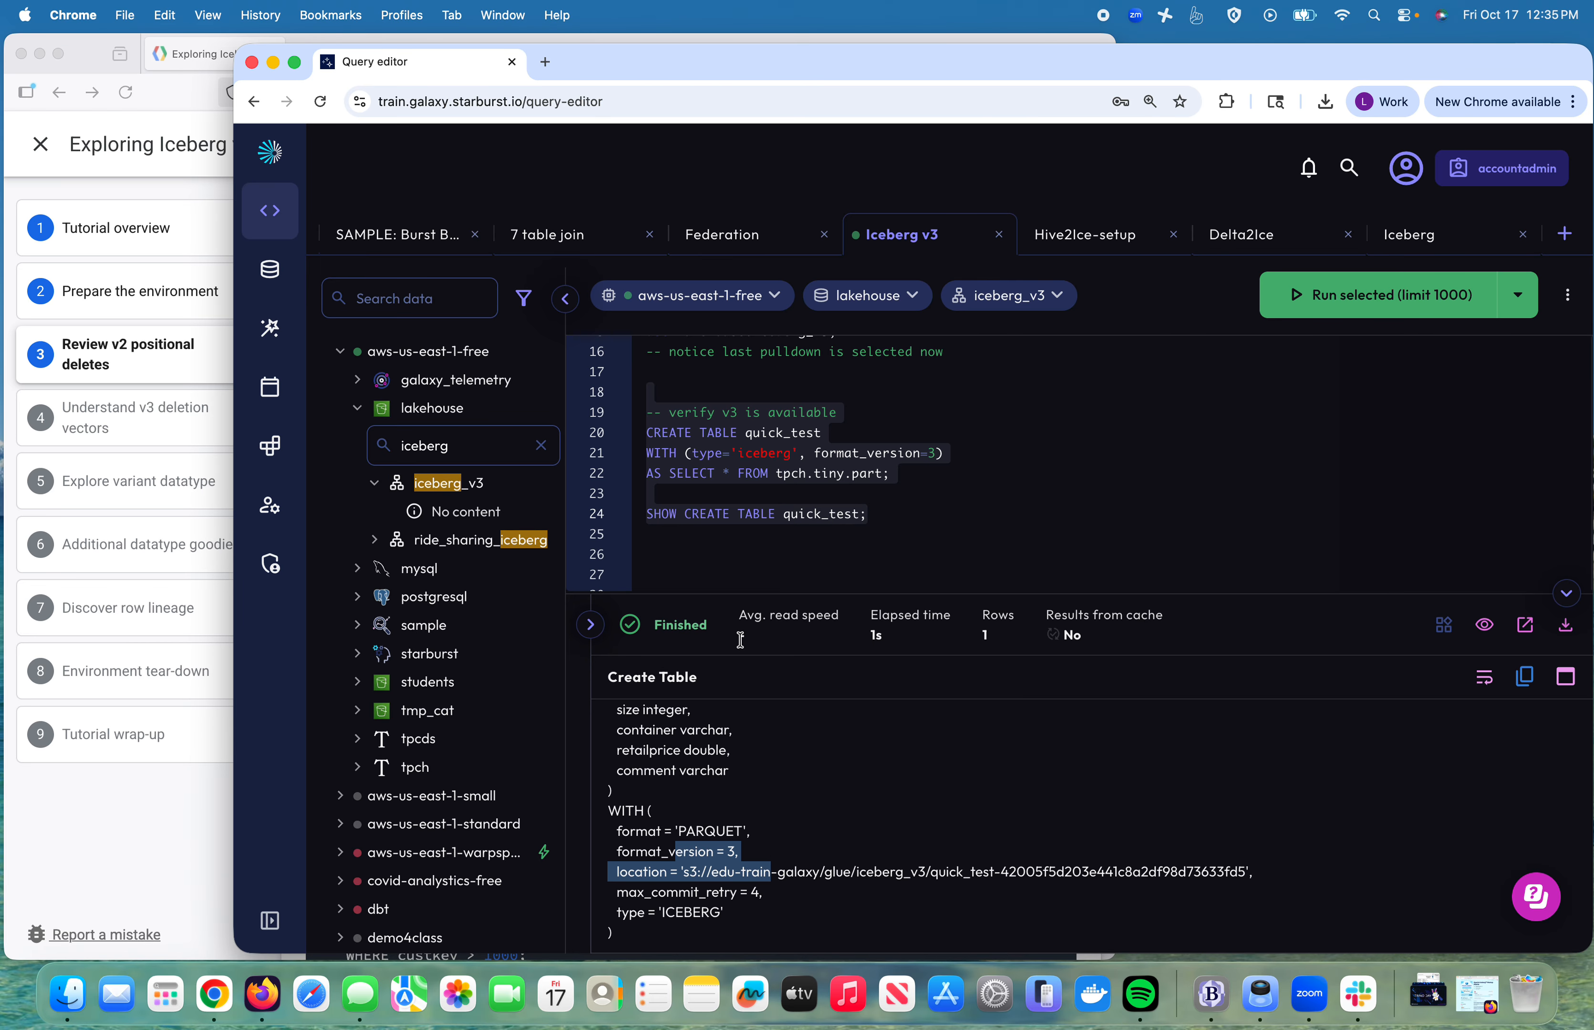
click(726, 534)
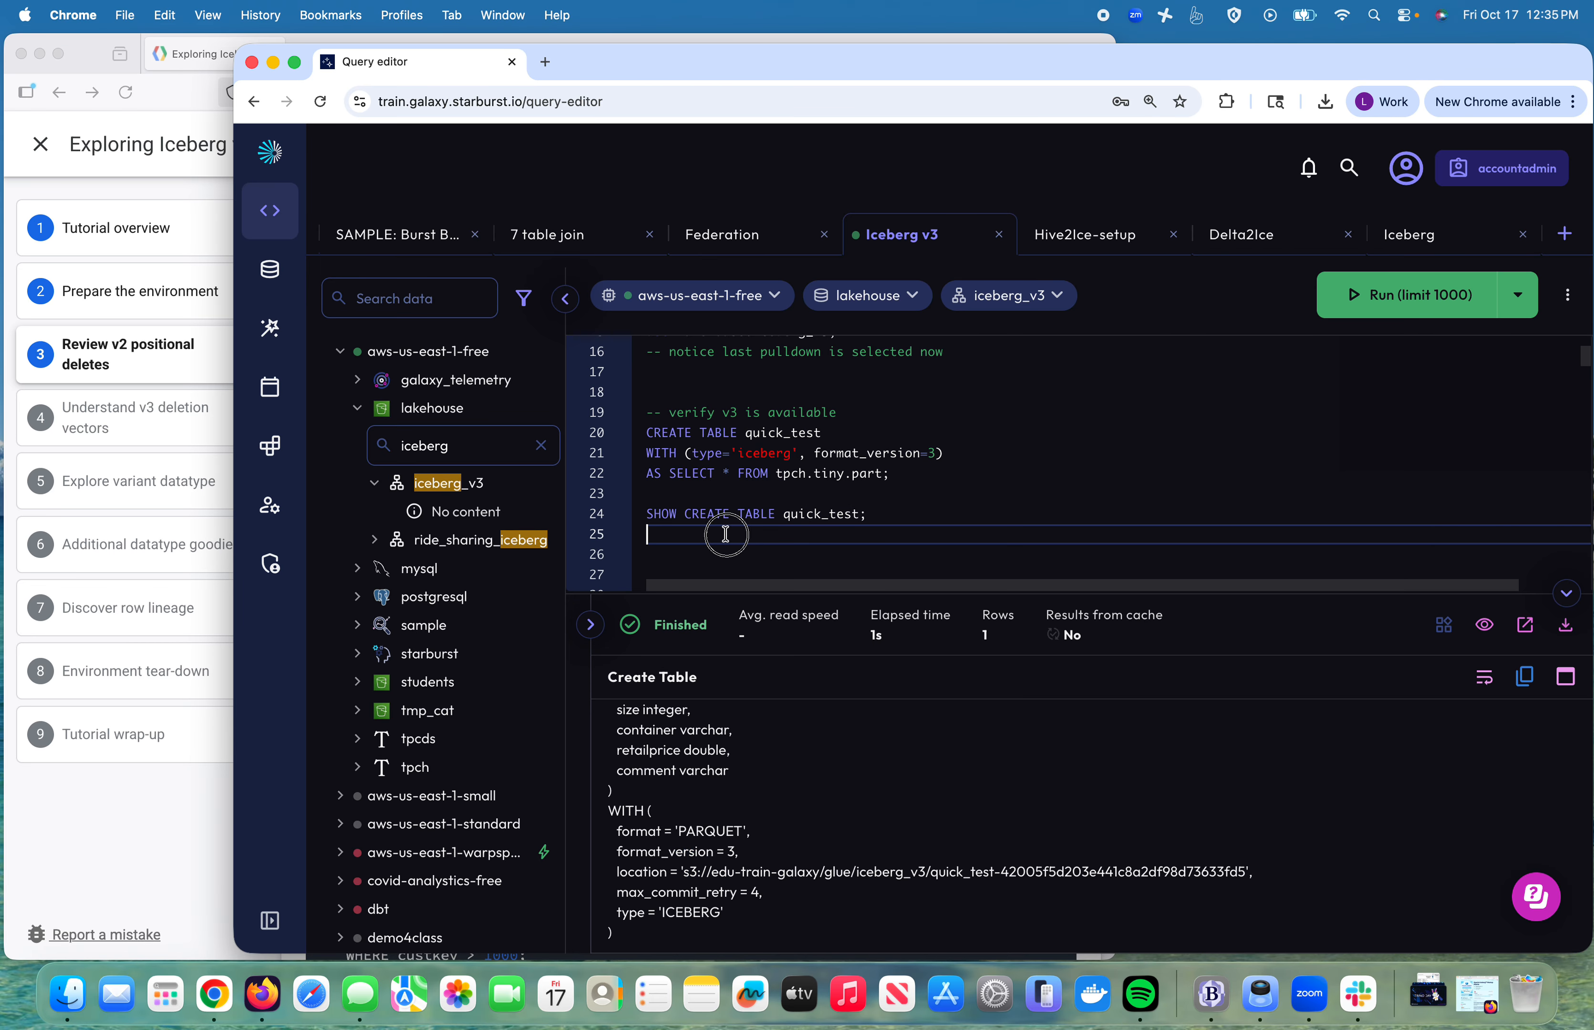
click(187, 362)
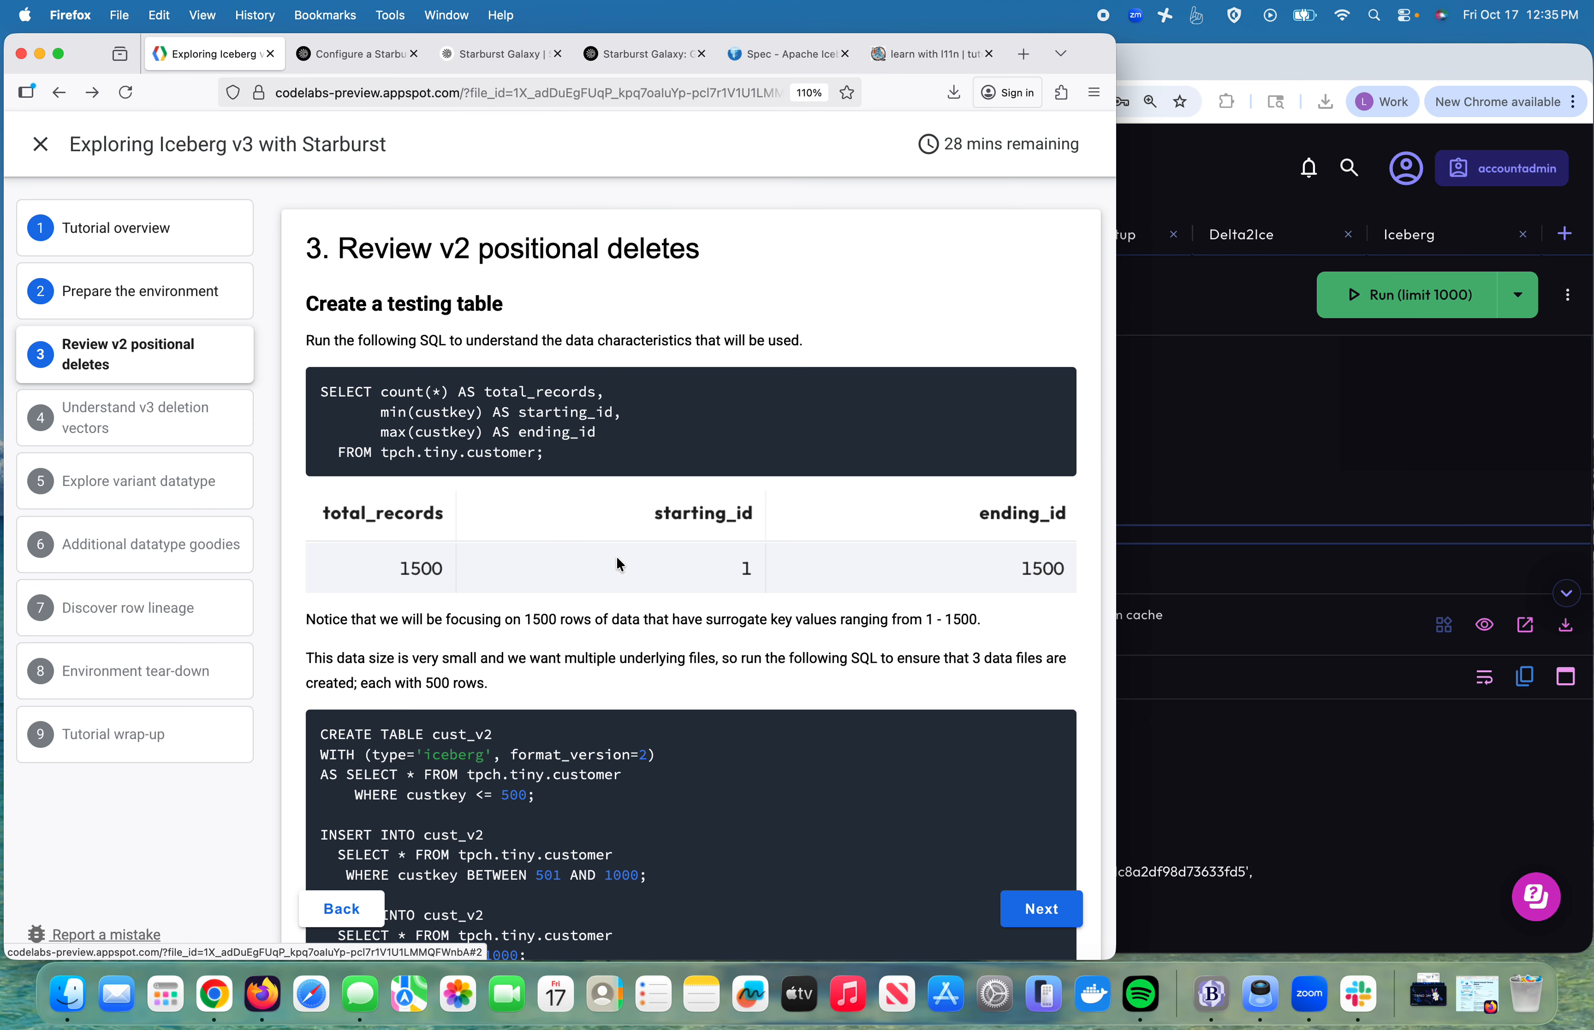
click(1314, 581)
scroll(963, 565, down, 5)
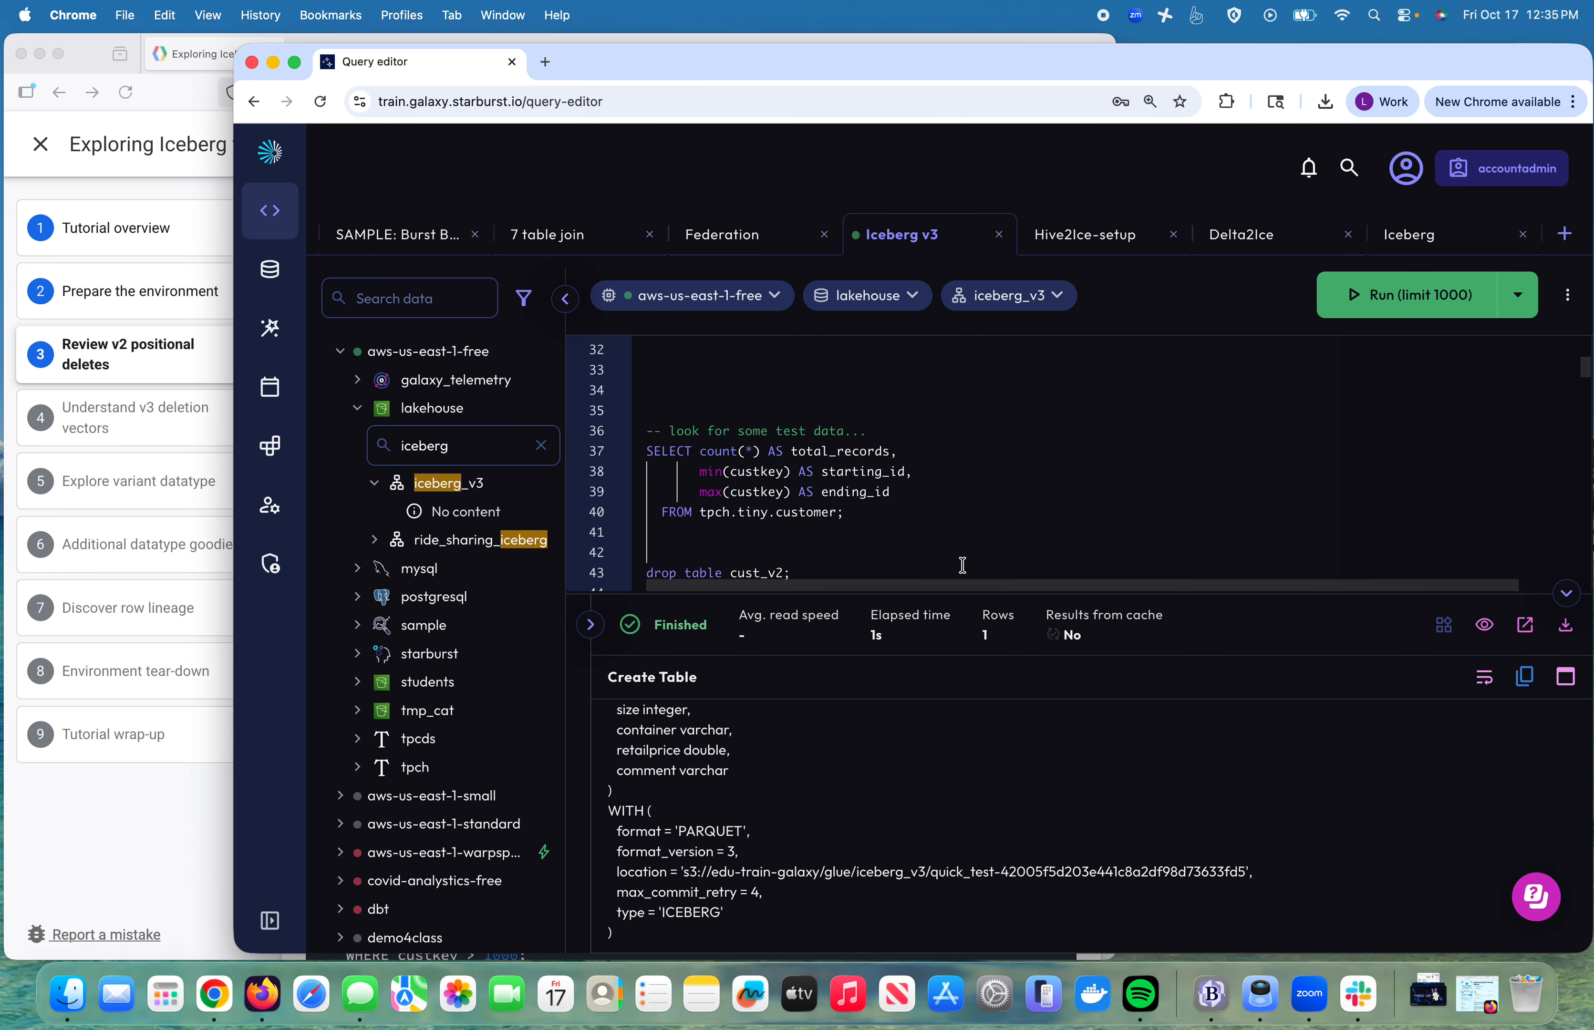
Step: Run the tpch.tiny.customer test-data query (lines 35–40), returning 1500 records with ids 1–1500
scroll(963, 565, down, 1)
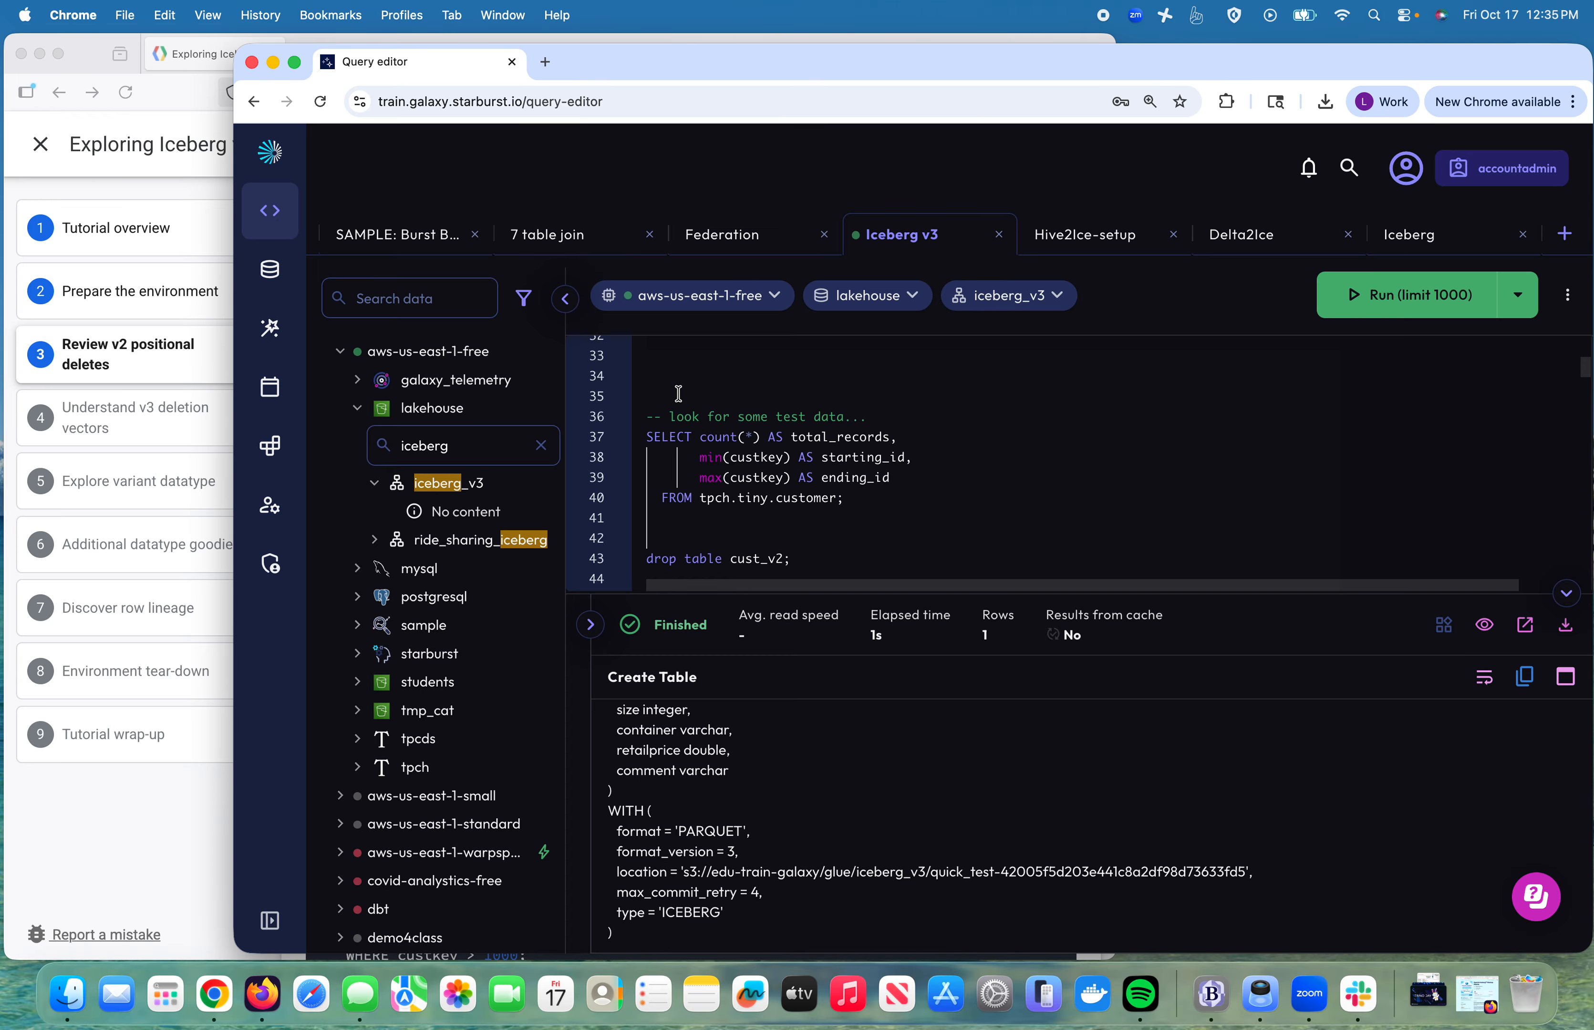
drag(679, 394, 955, 502)
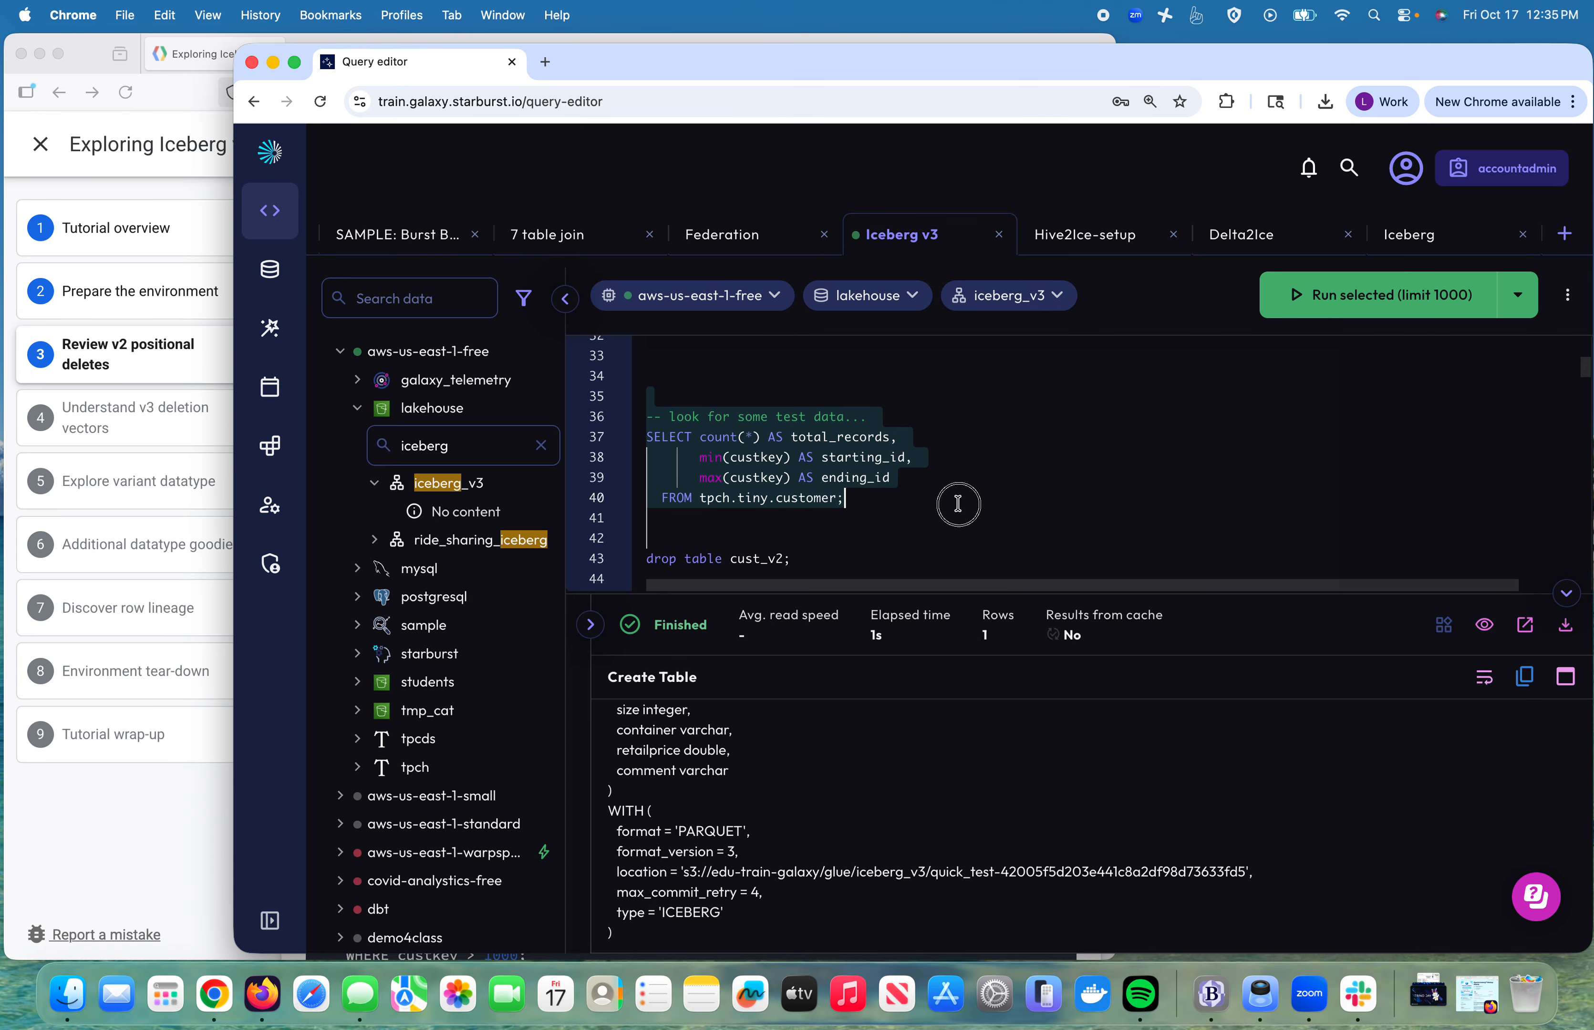
click(1392, 305)
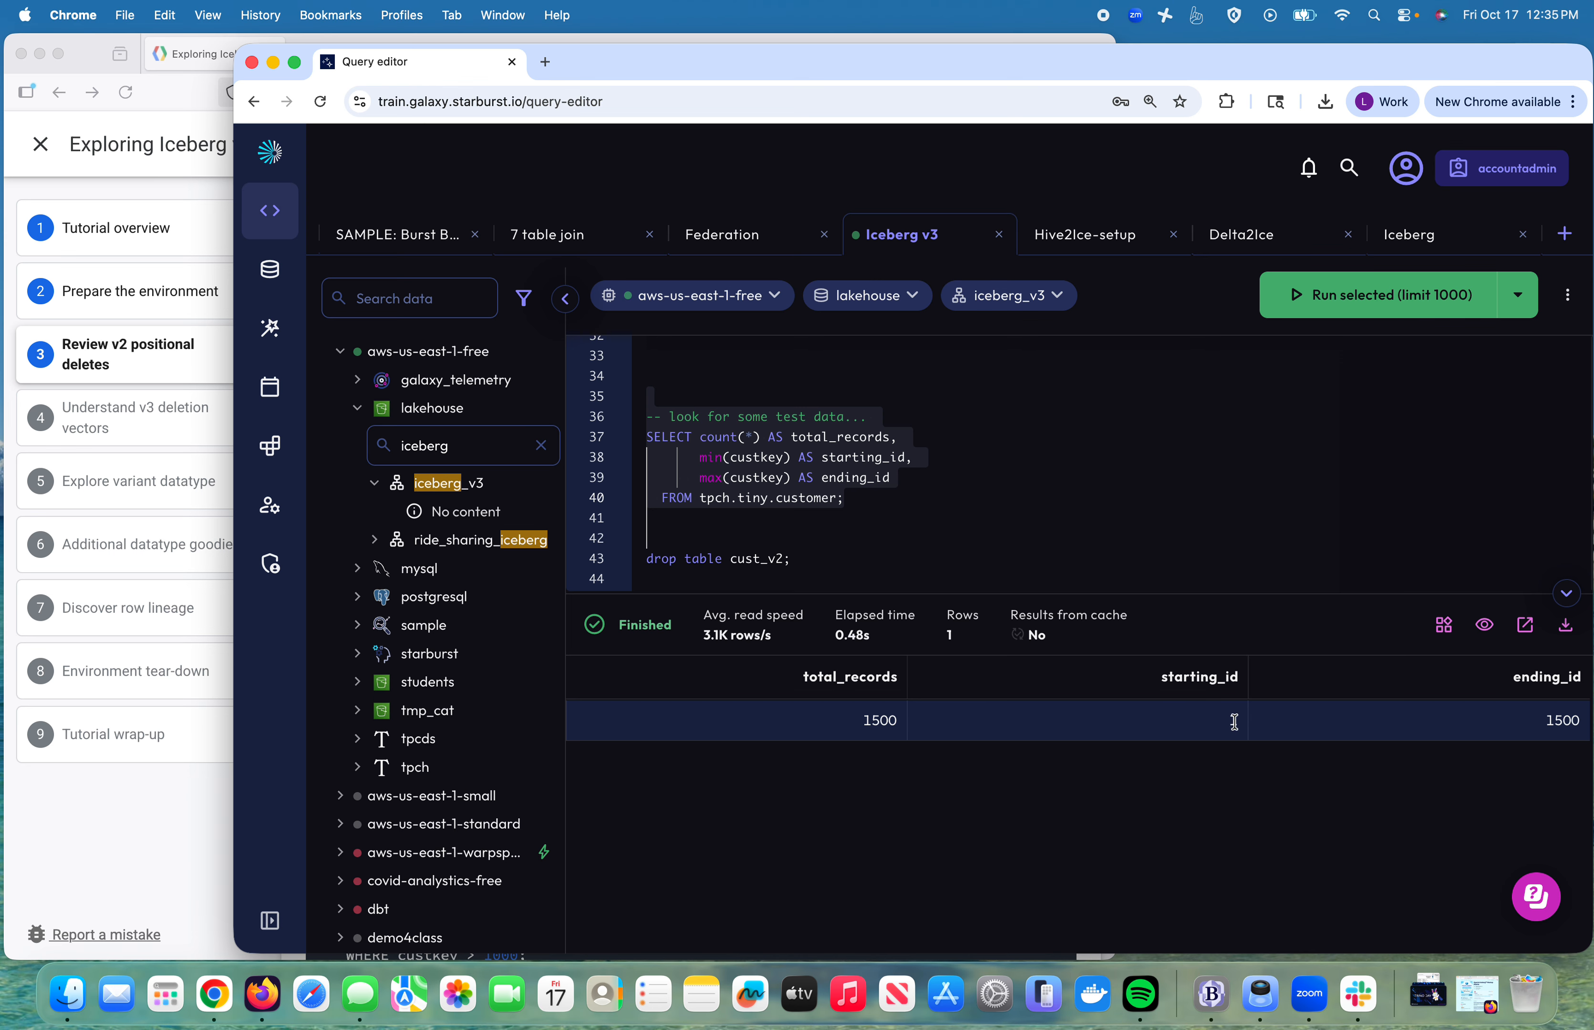
Step: Run the cust_v2 creation, insert and $files statements from line 44, showing three 500-record Parquet files
scroll(1026, 560, down, 5)
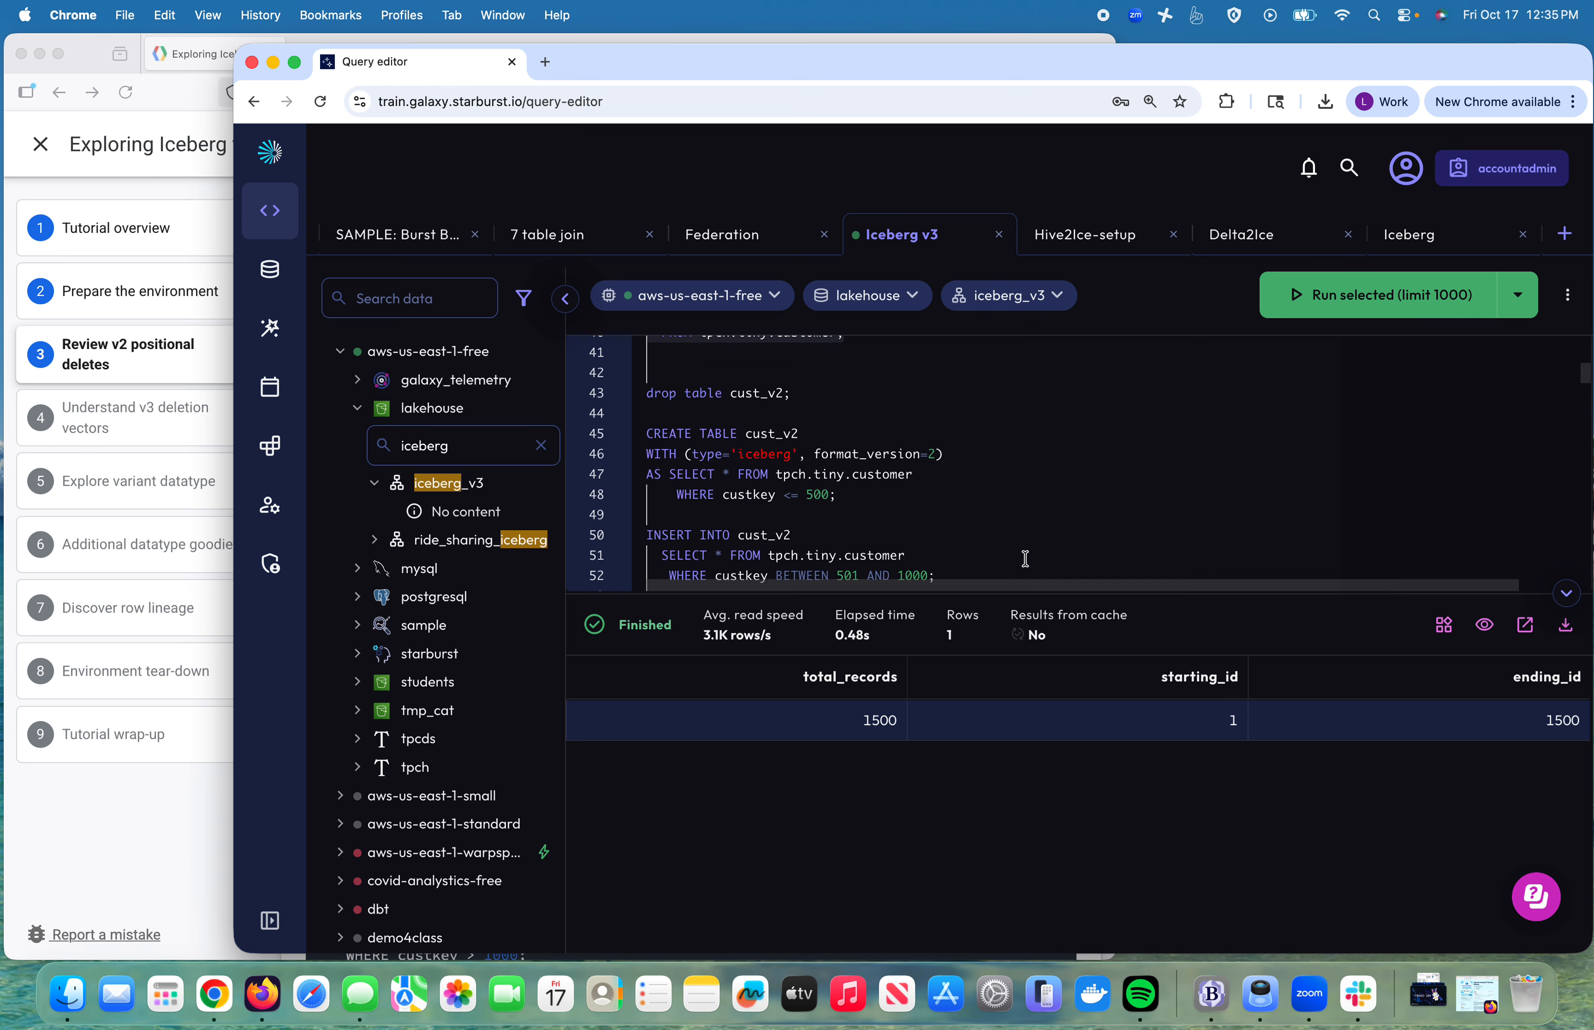
click(664, 388)
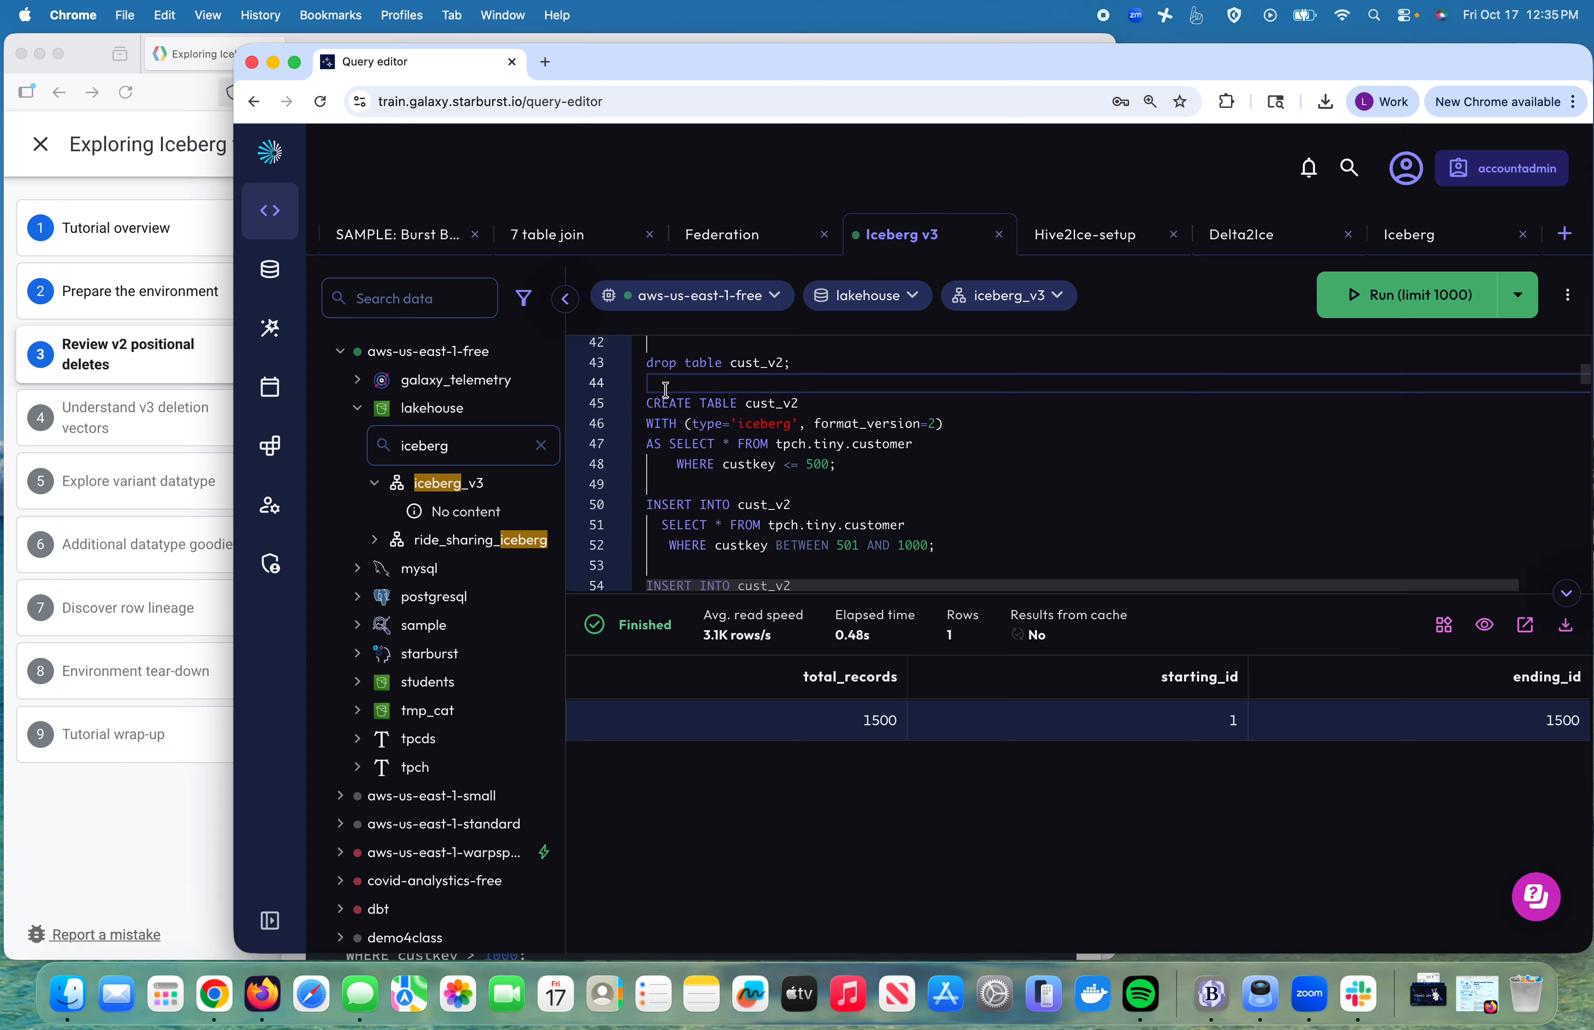
drag(665, 389, 648, 563)
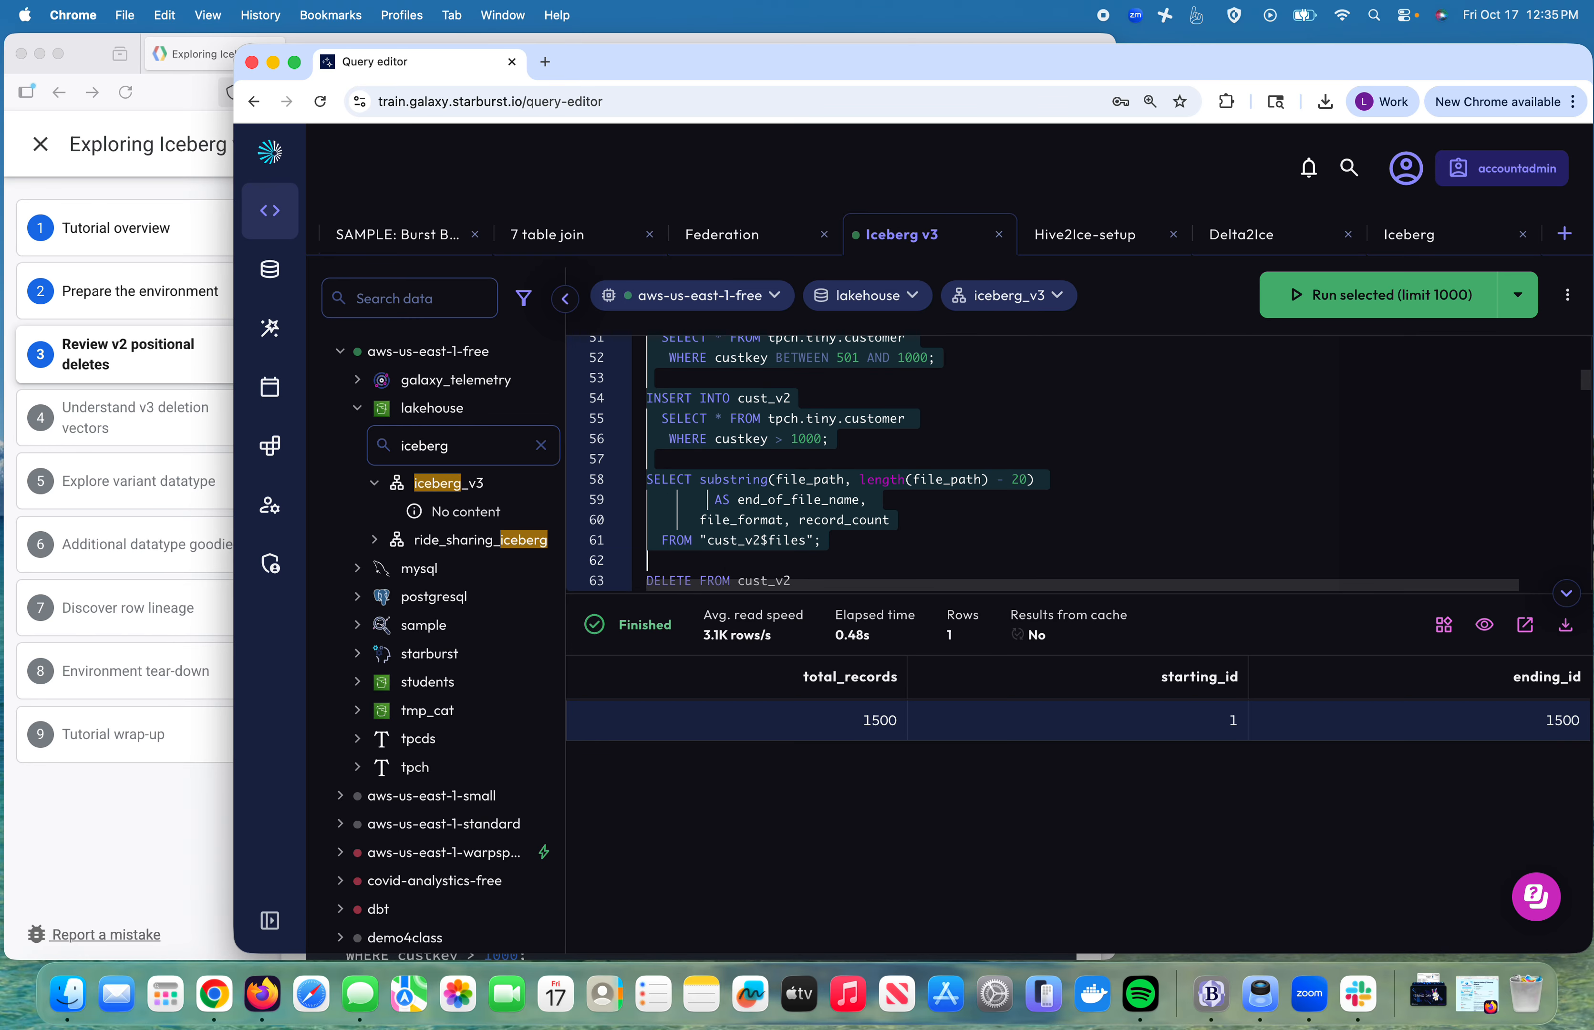
click(1311, 296)
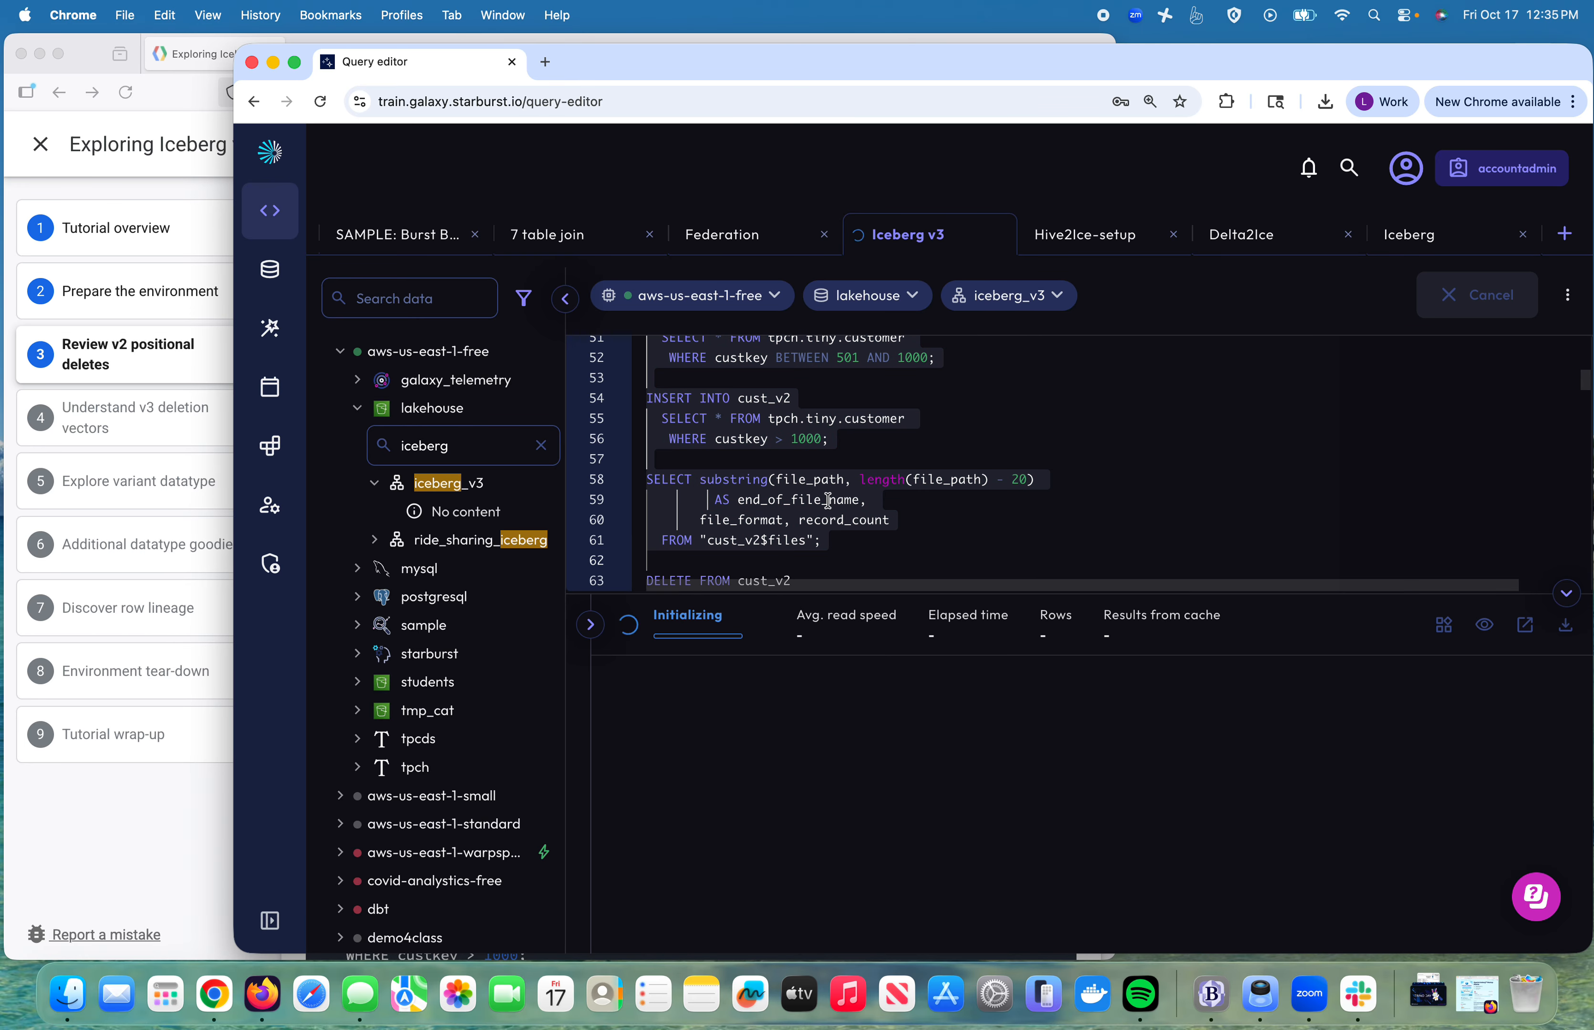
scroll(829, 502, up, 2)
scroll(829, 501, up, 1)
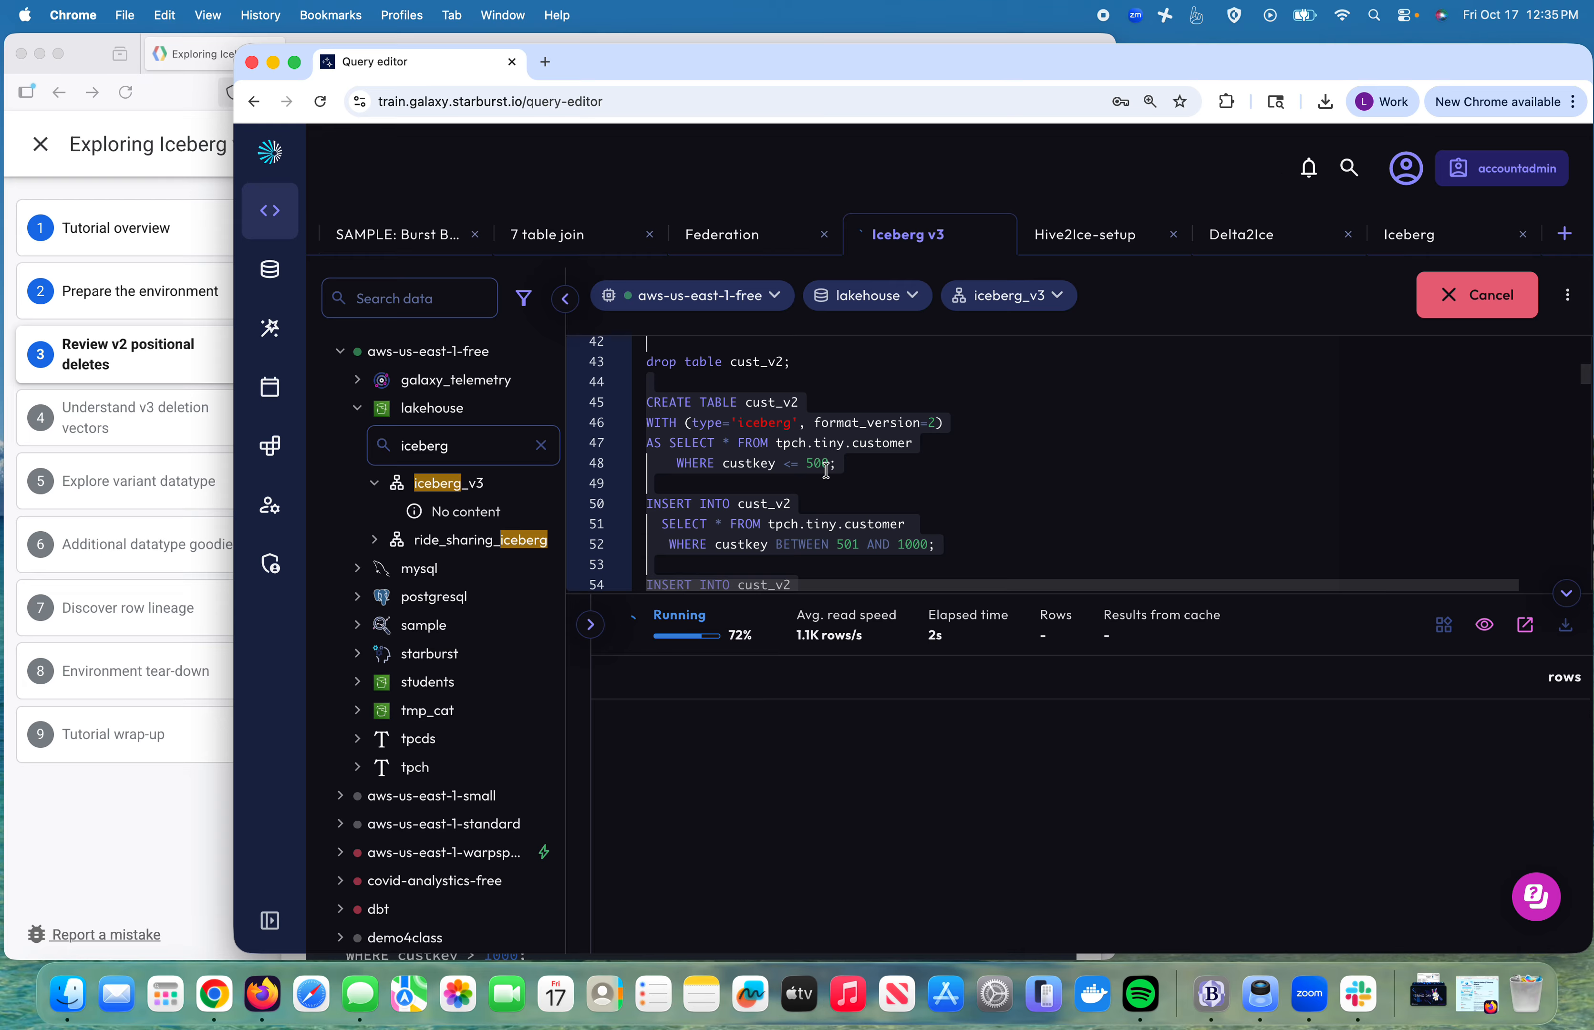
scroll(824, 540, down, 1)
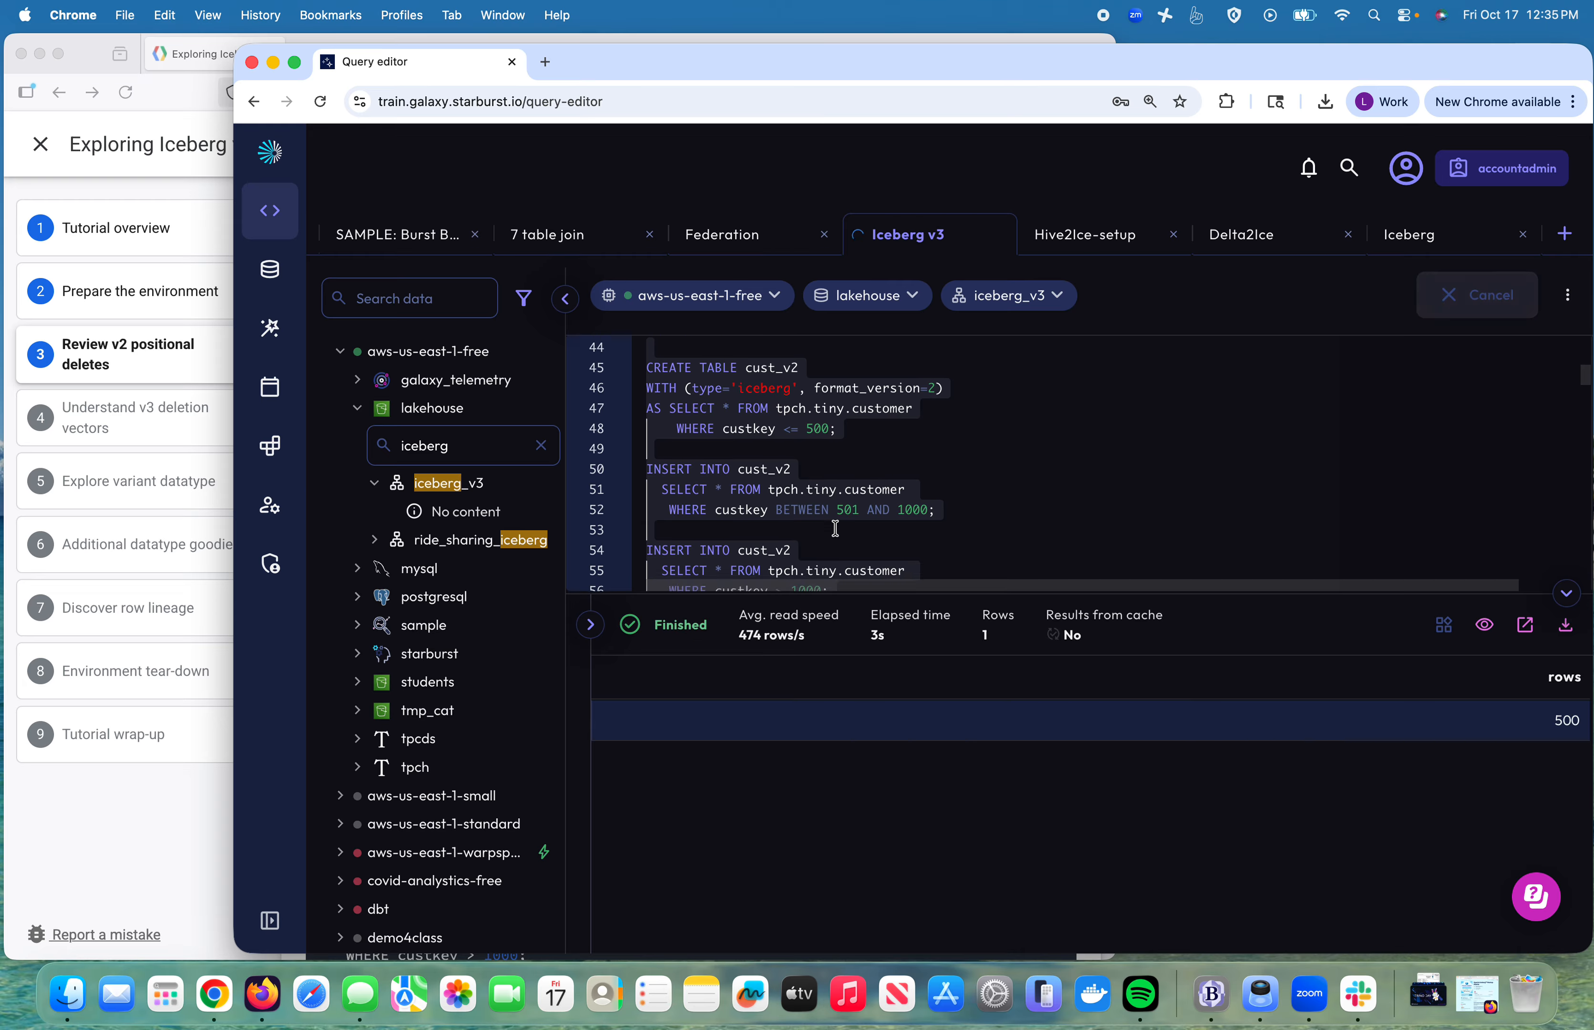
scroll(842, 547, down, 3)
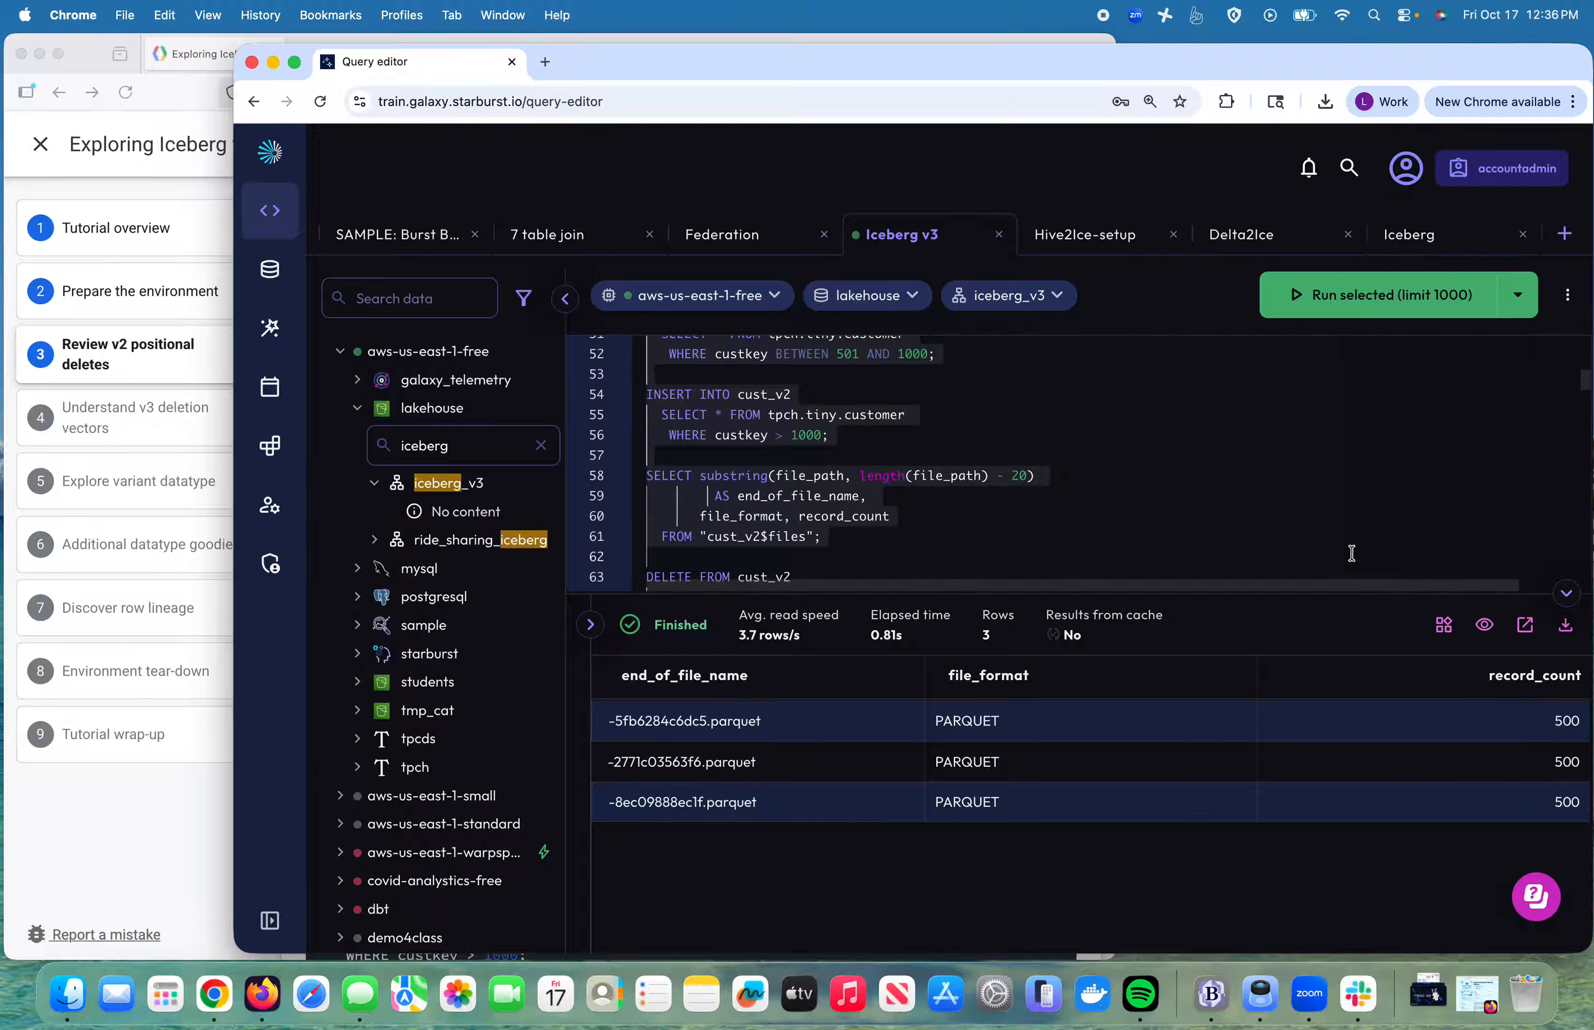
Step: Run the DELETE FROM cust_v2 statement removing every fifth customer
click(1286, 536)
scroll(1286, 536, down, 2)
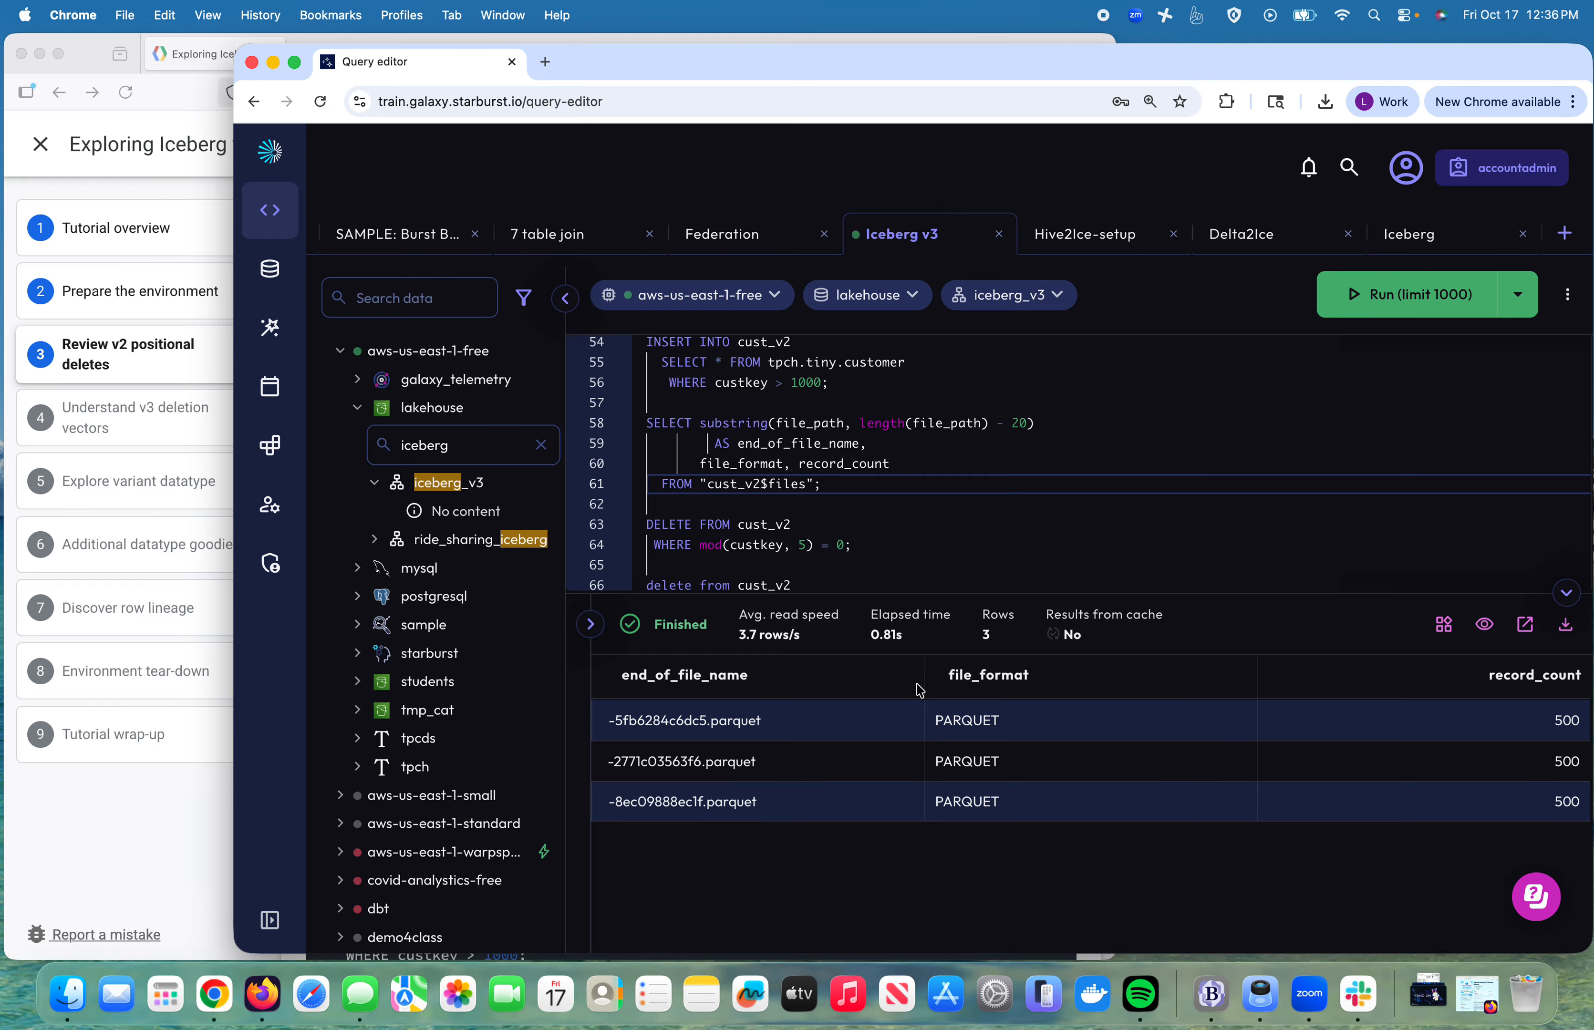
click(892, 544)
drag(891, 543, 883, 508)
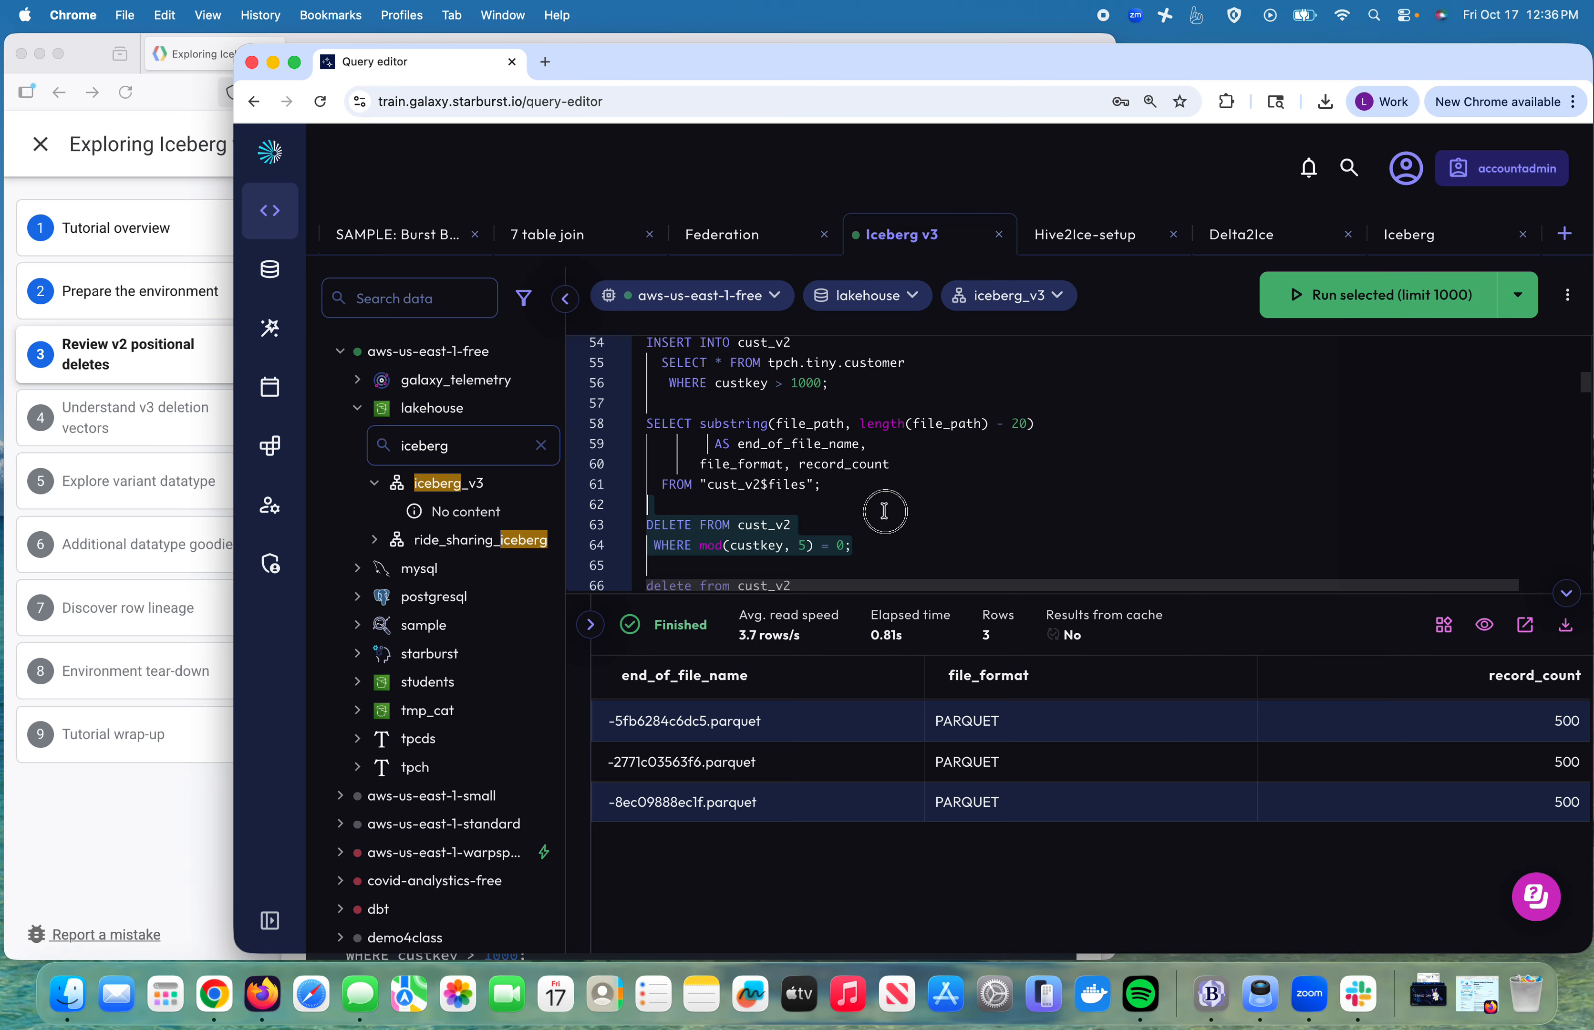
click(1364, 307)
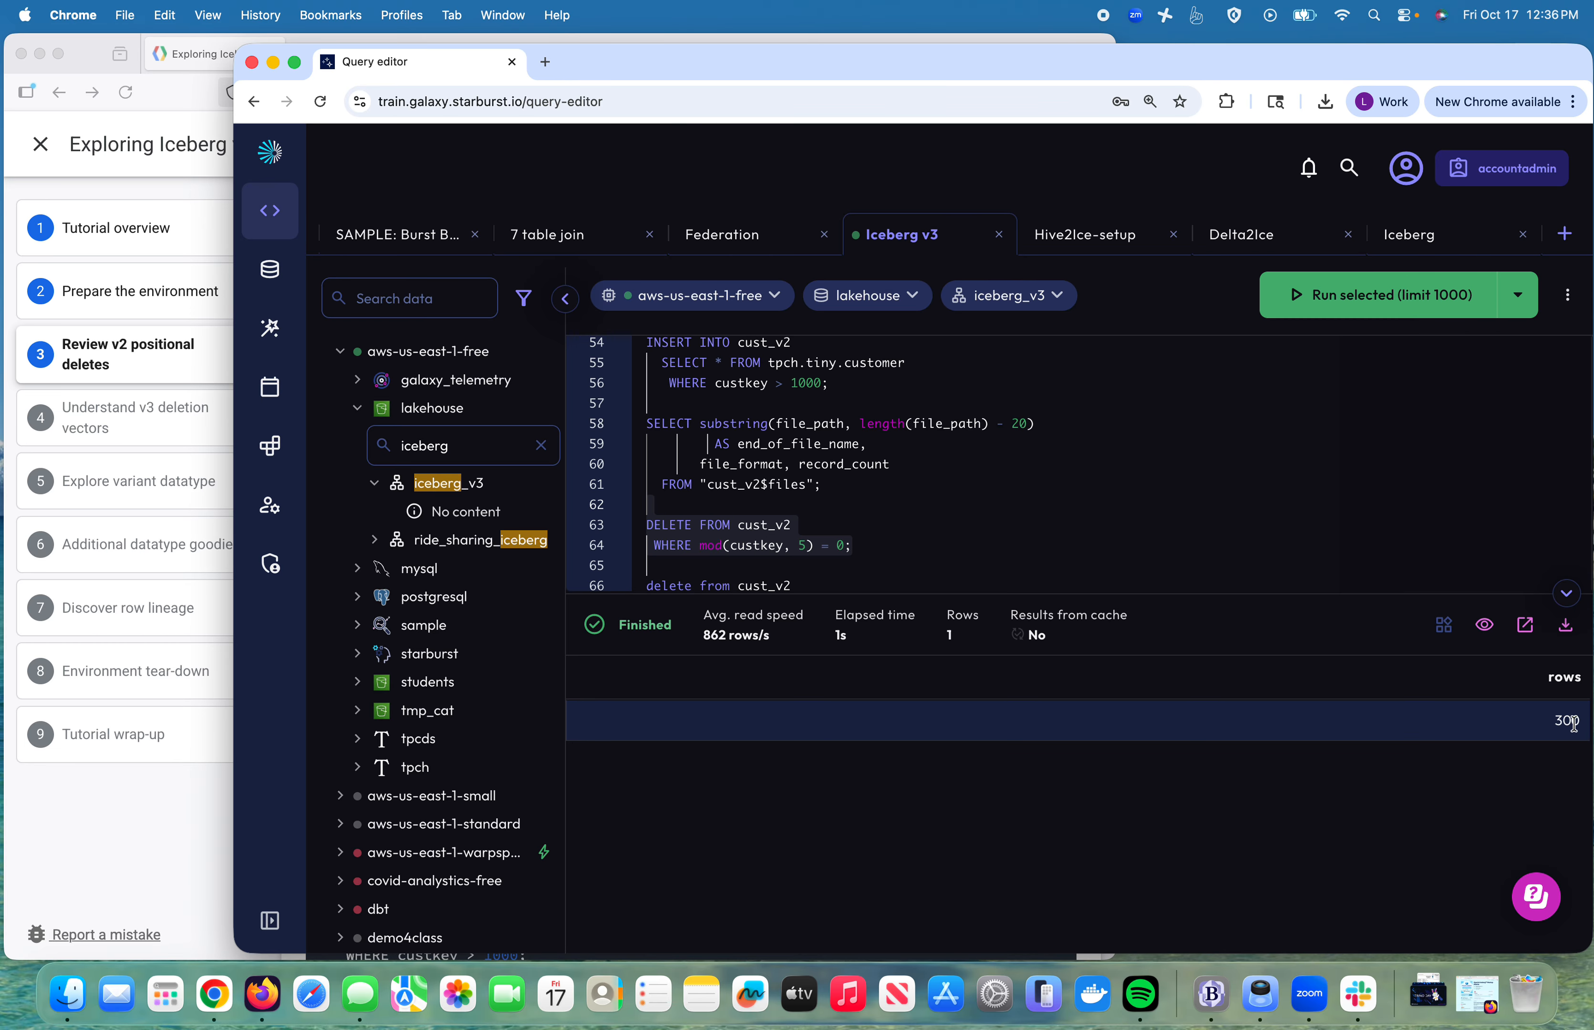
Step: Rerun the cust_v2 $files query and enlarge the results to see six files (500 and 100 records)
scroll(1053, 519, down, 2)
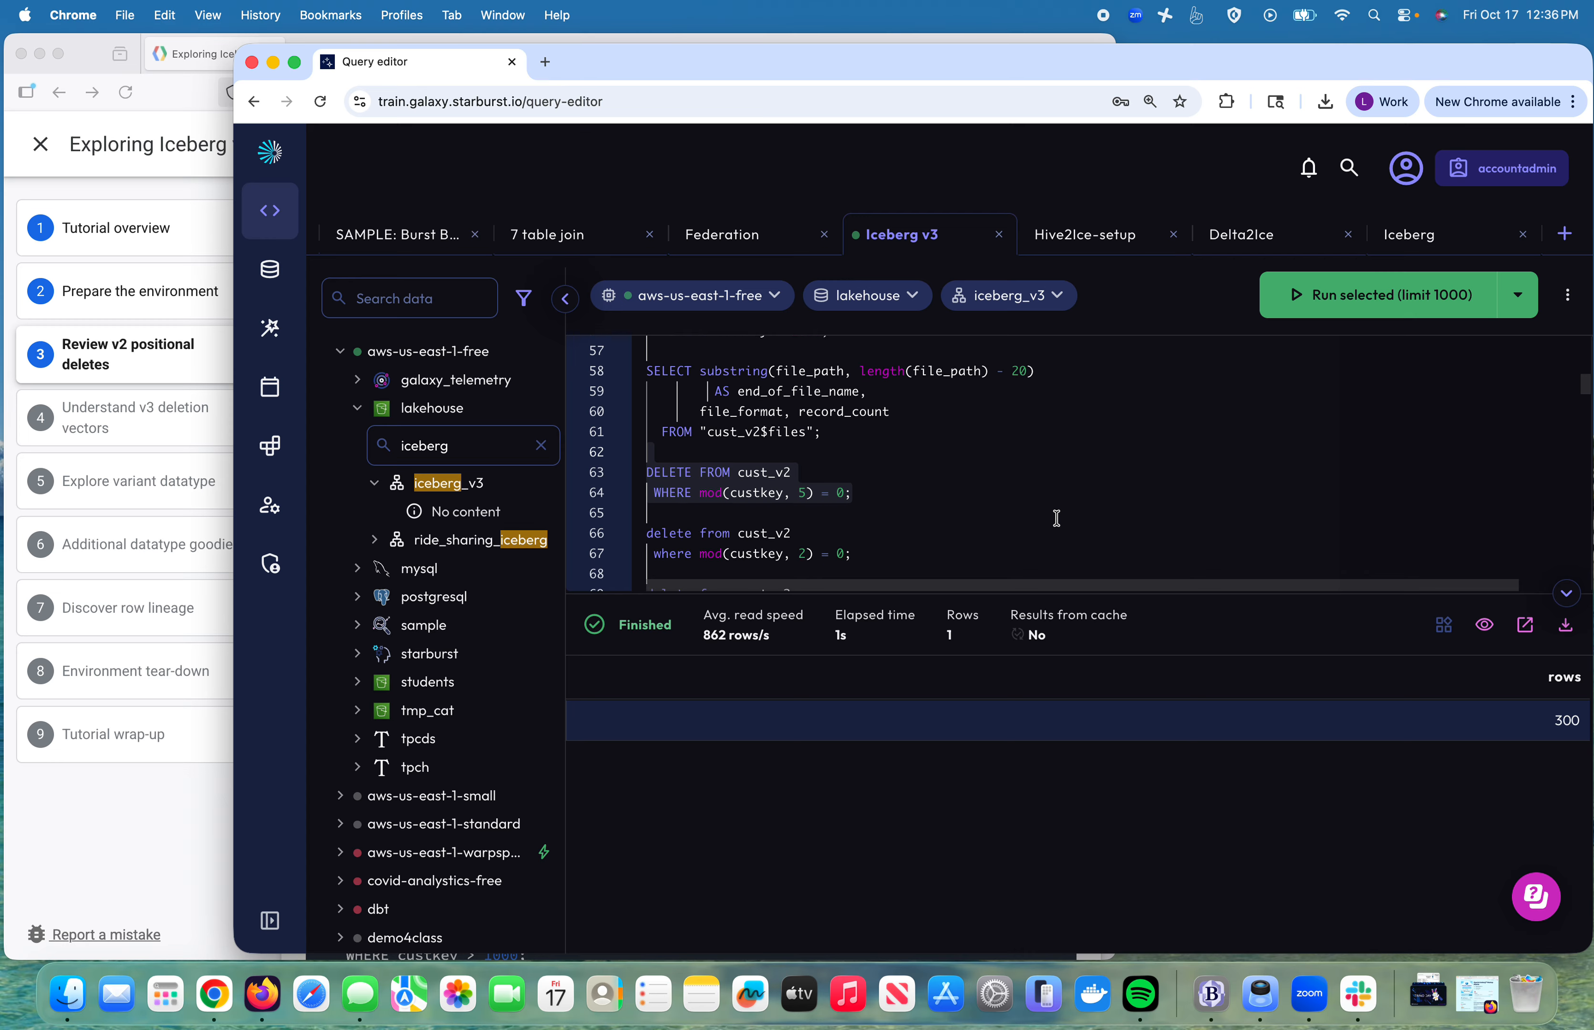
scroll(1057, 519, down, 1)
scroll(1057, 519, up, 1)
click(799, 444)
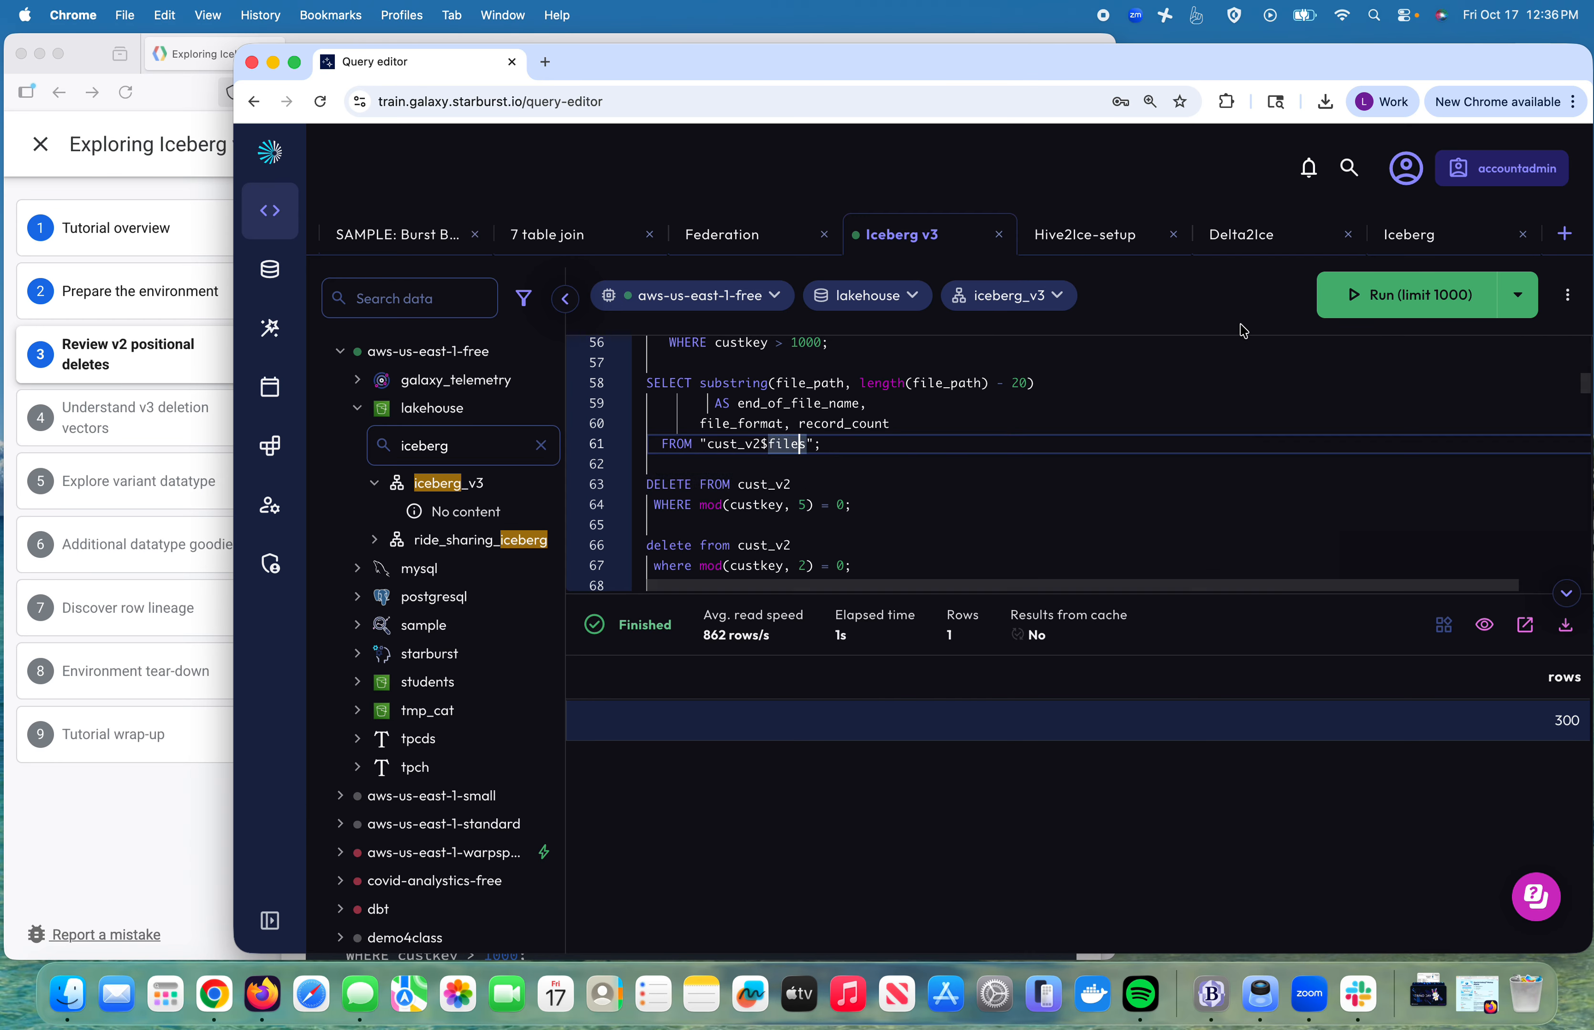
click(1399, 295)
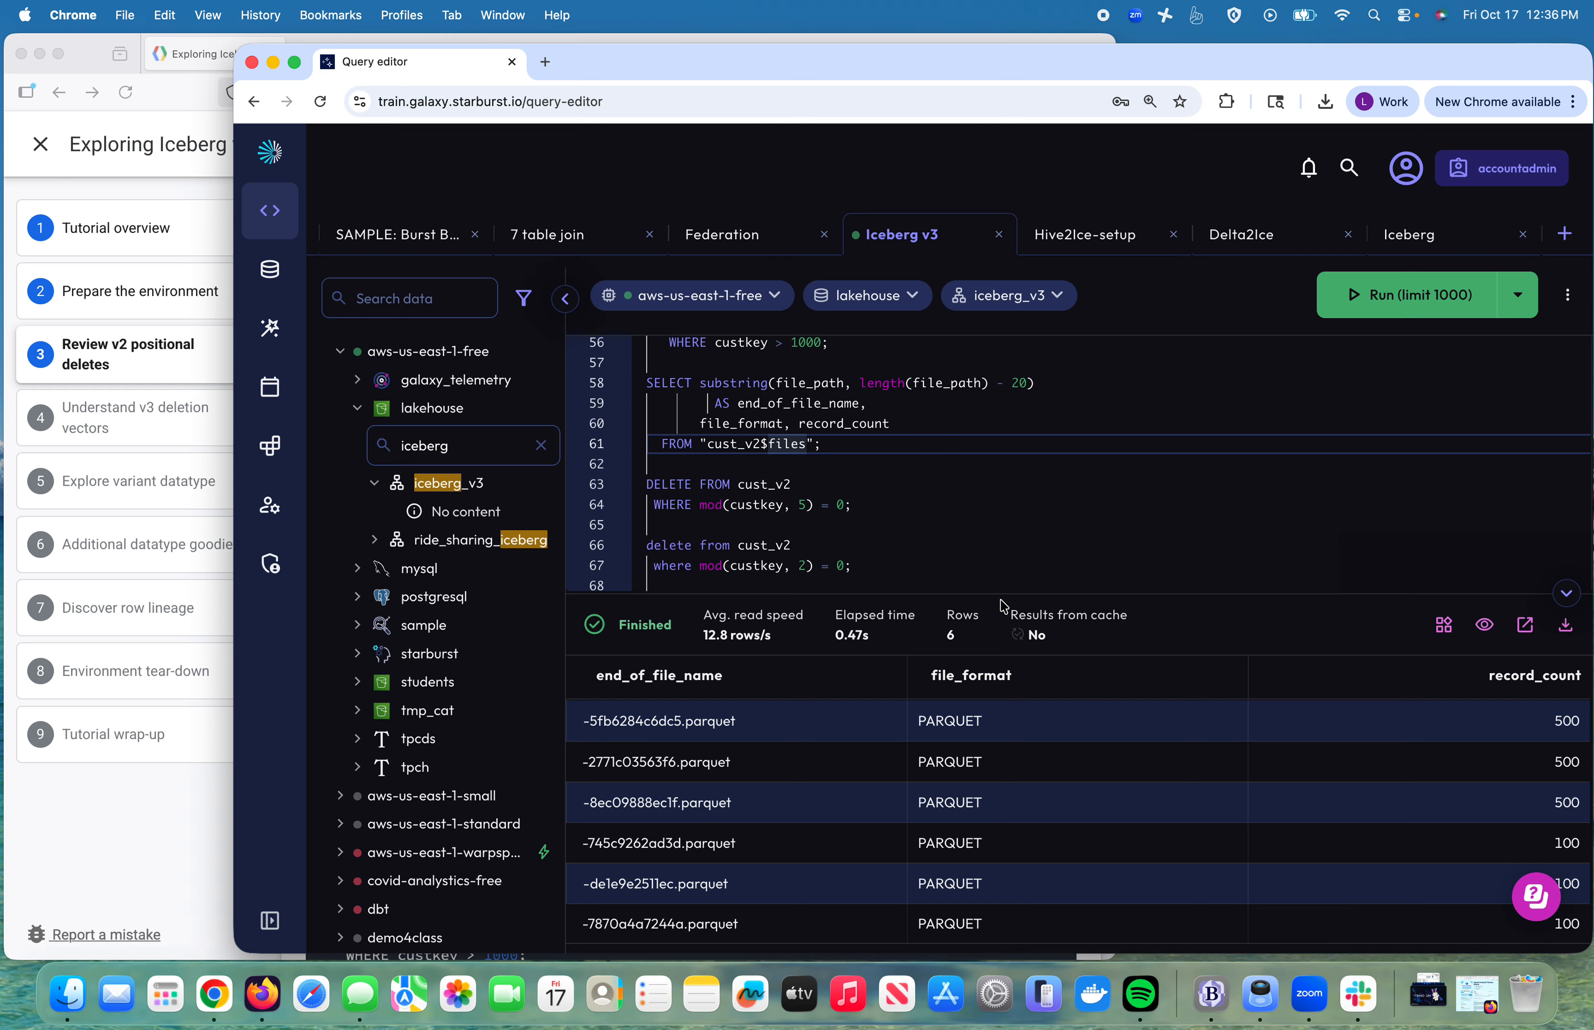
drag(1000, 593, 1000, 478)
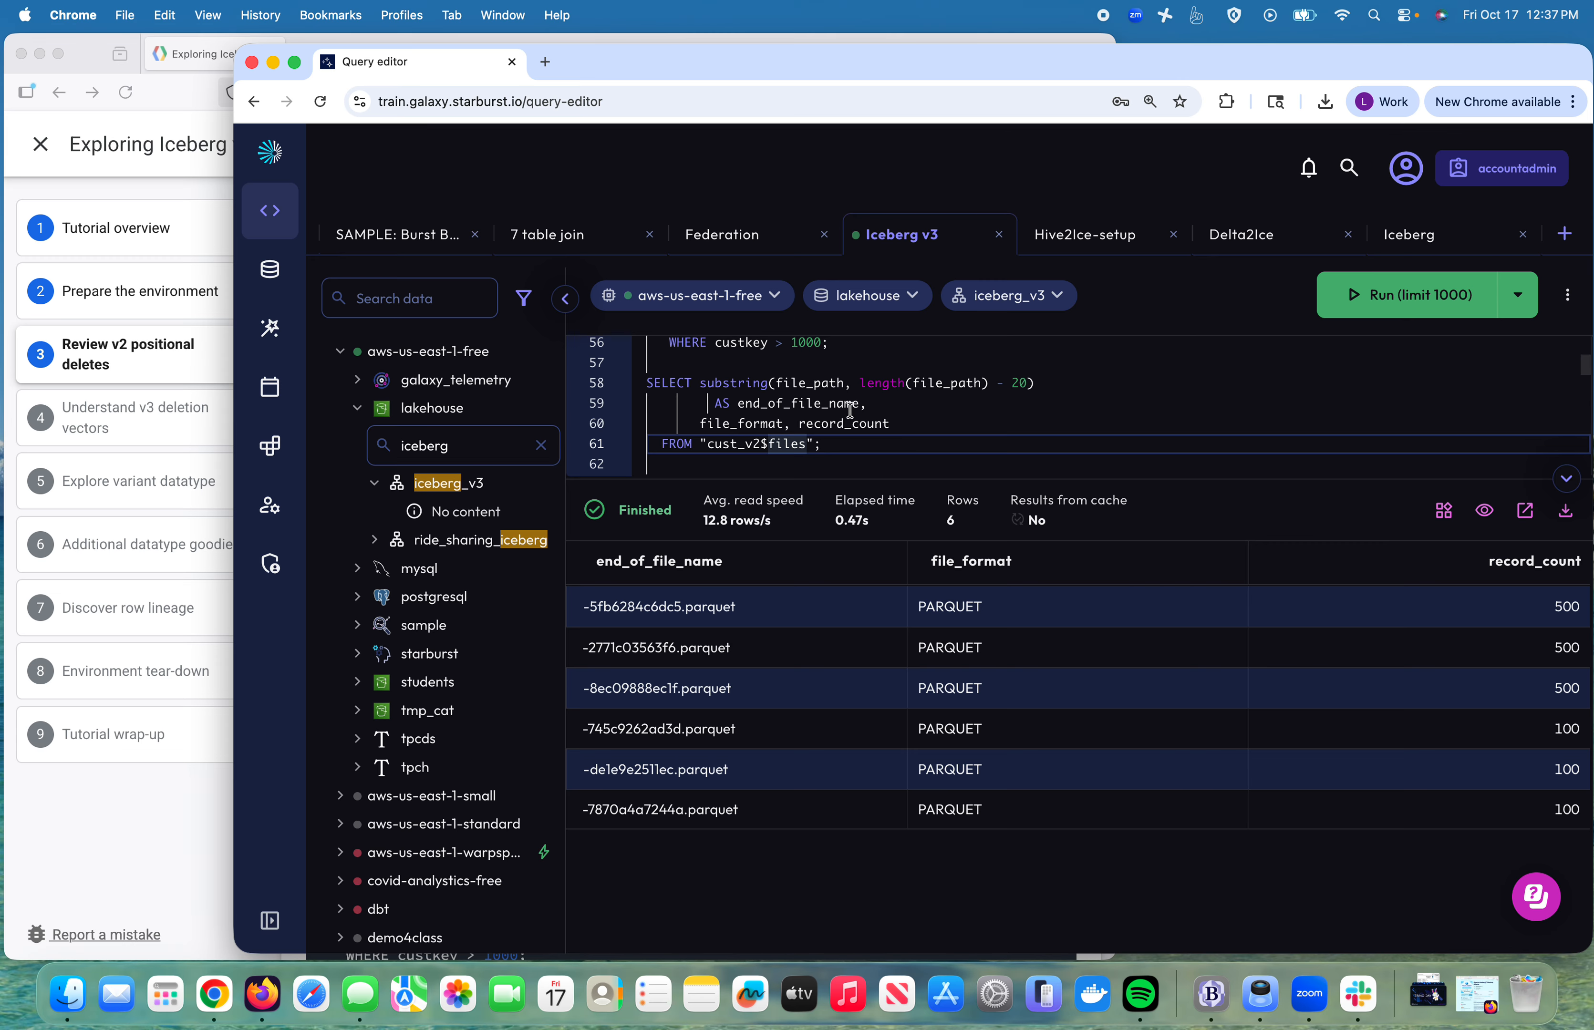
scroll(863, 433, up, 2)
scroll(863, 432, down, 5)
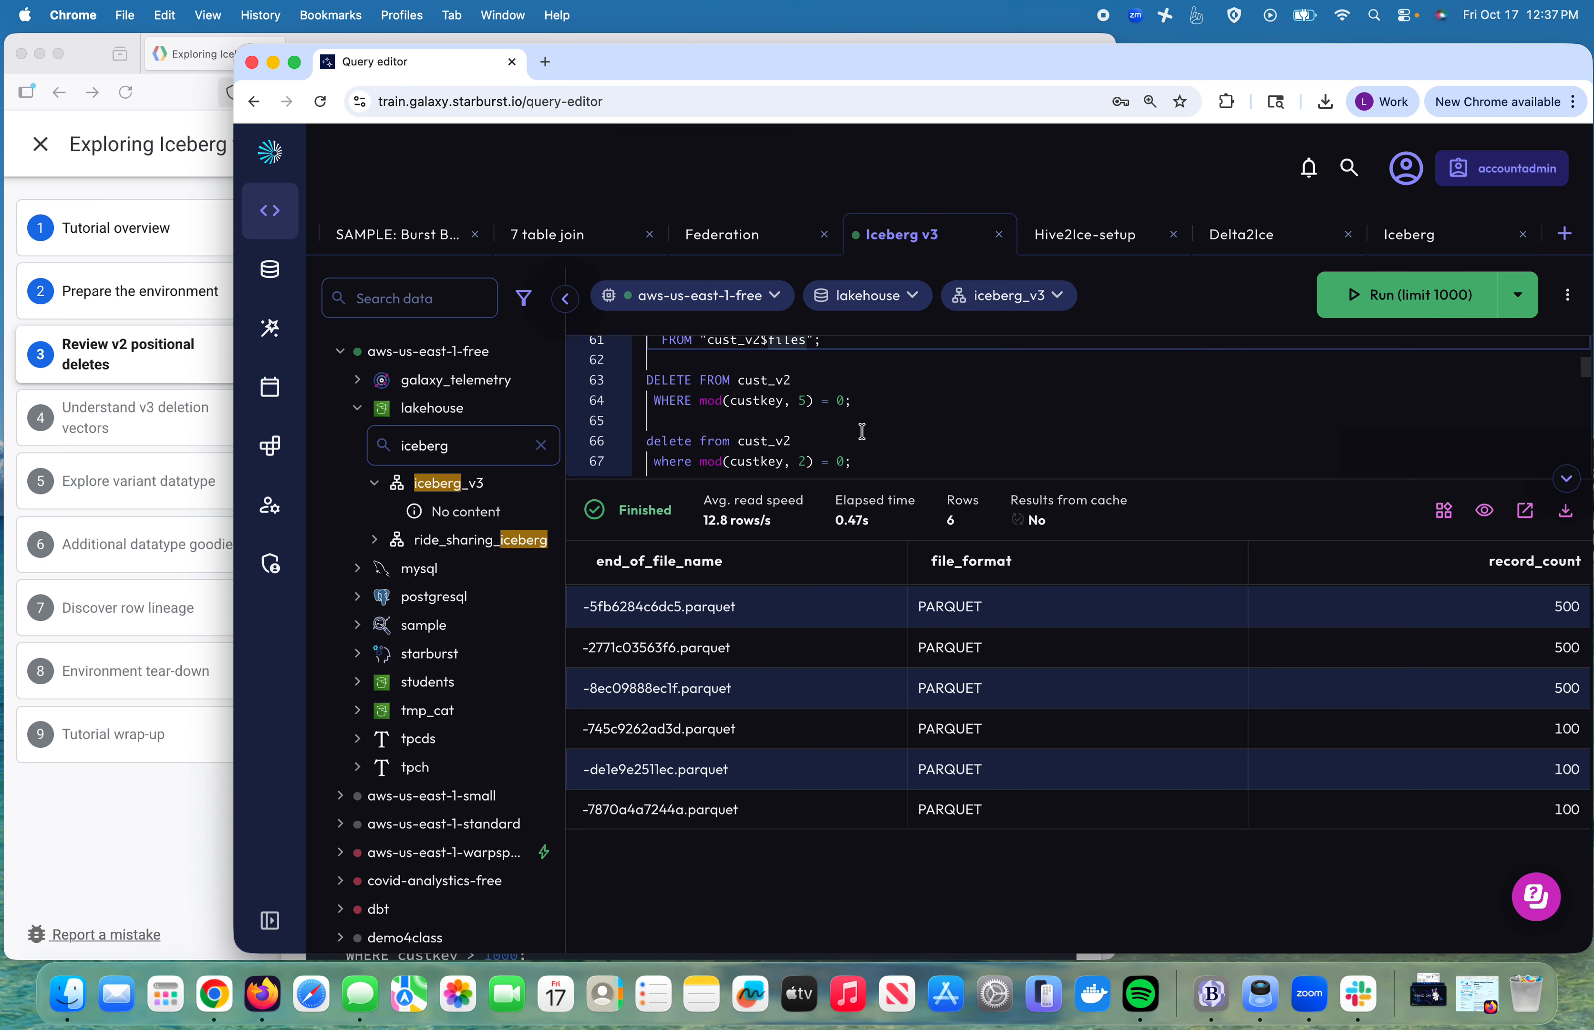
Step: Delete the even-custkey rows from cust_v2 and rerun the $files query, which shows three new 200-record files
click(865, 443)
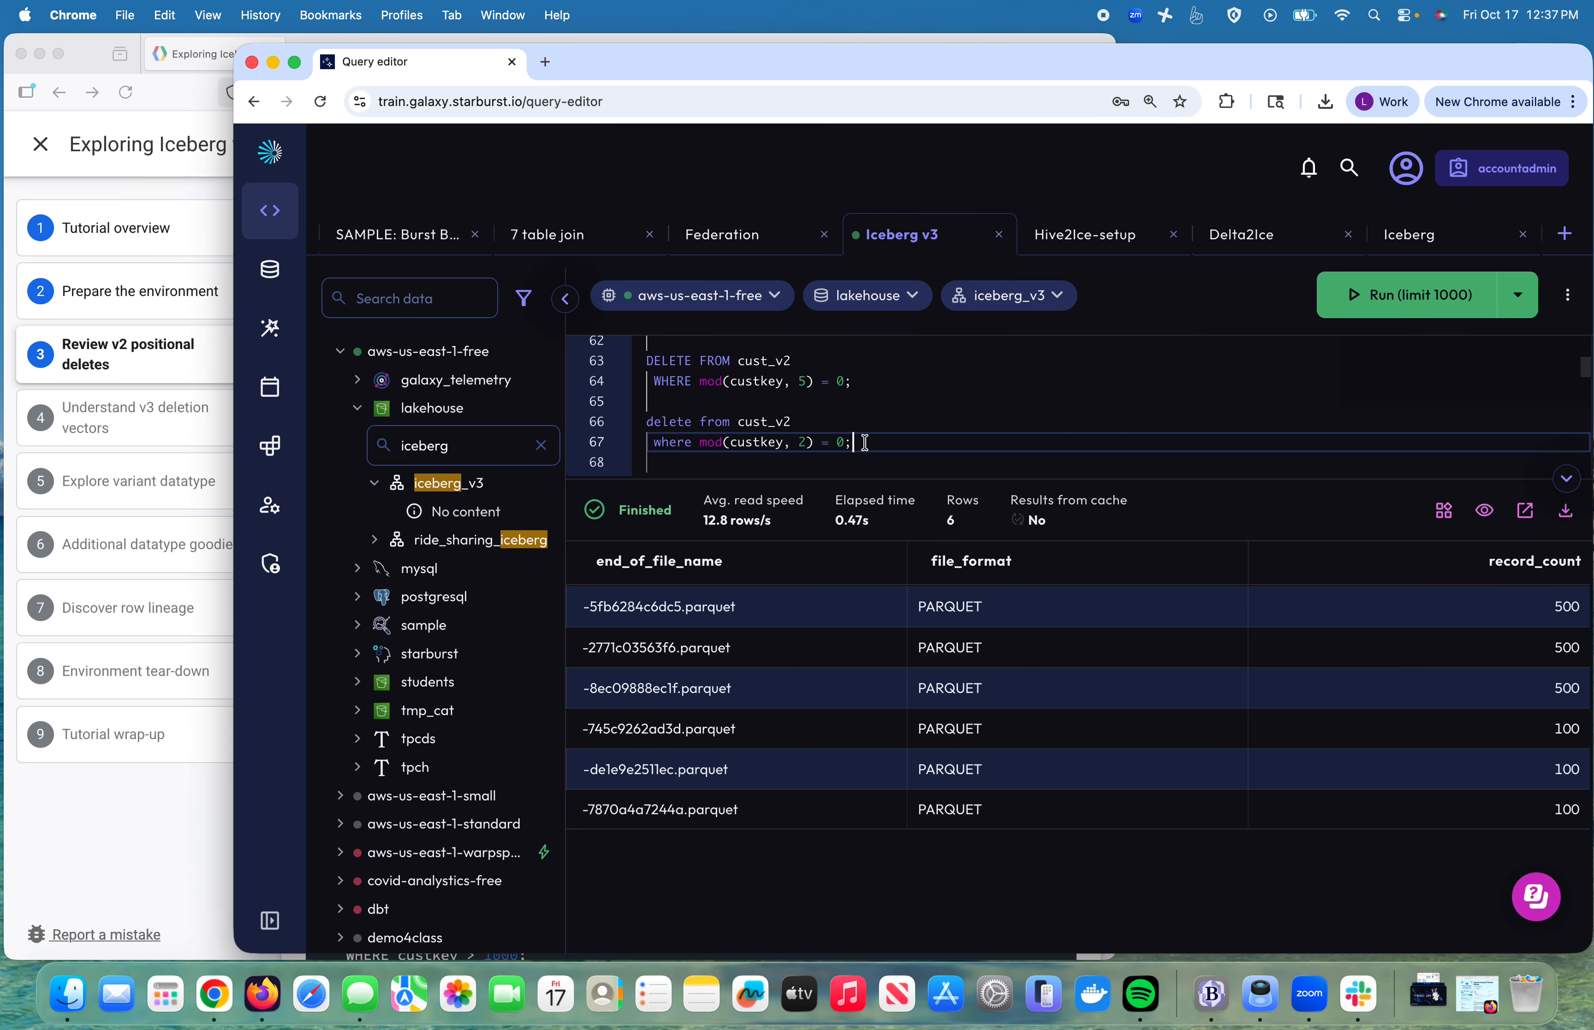
key(shift+Up)
key(shift+Up)
click(1349, 295)
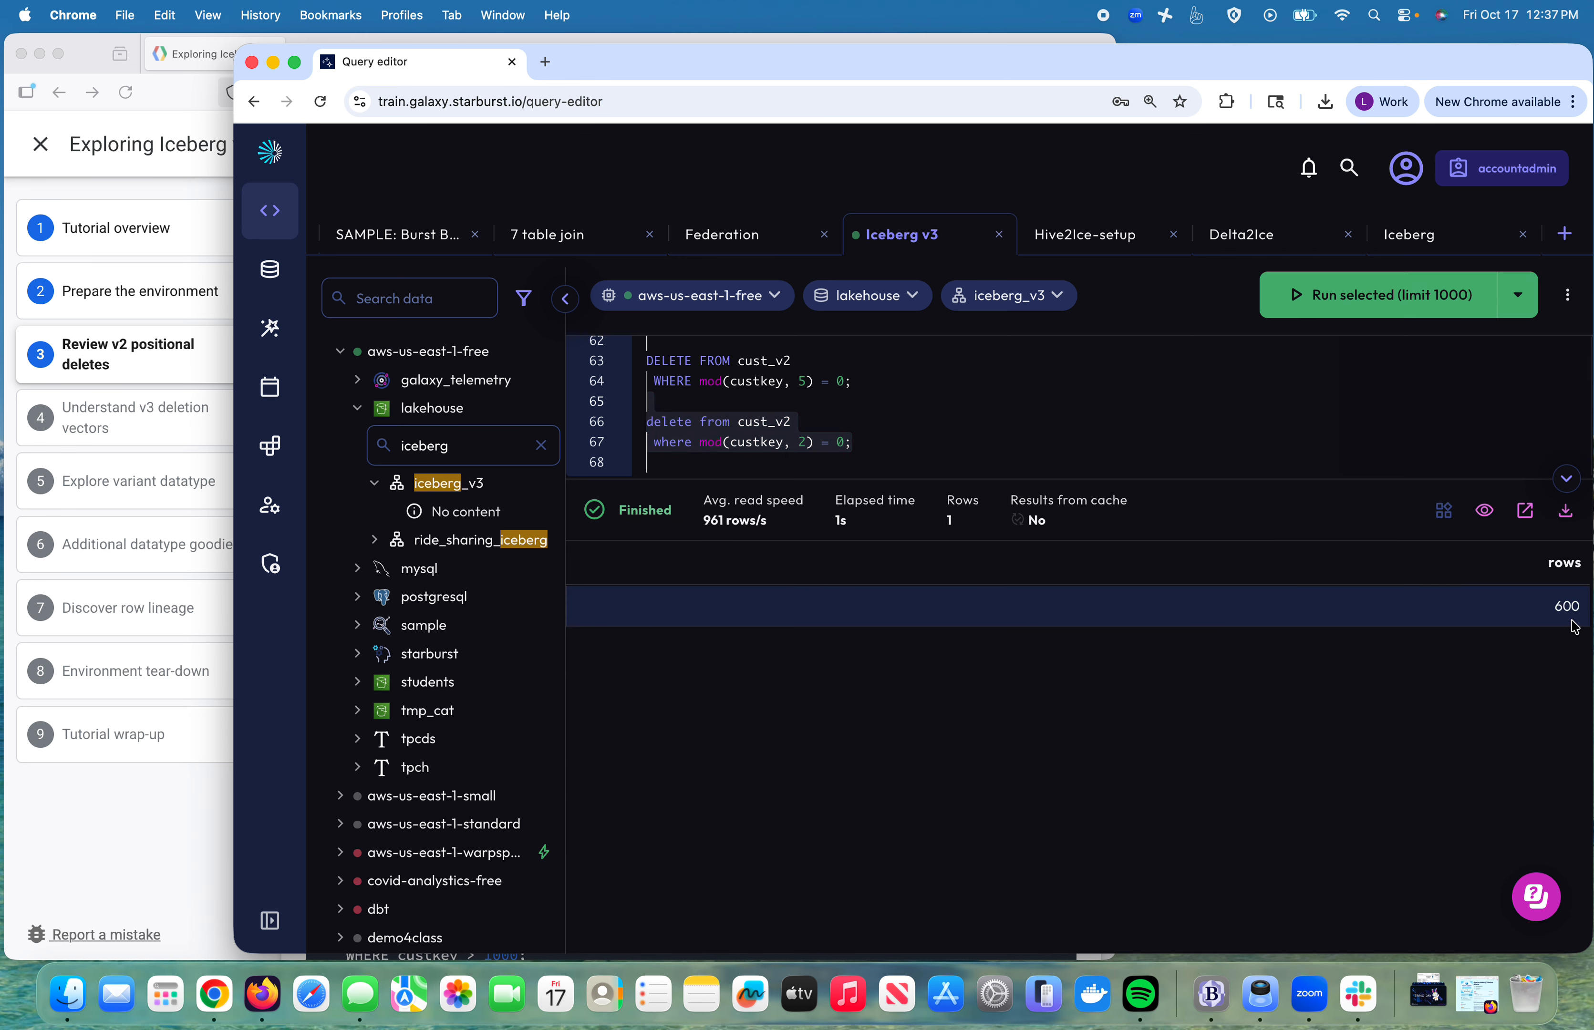
scroll(1075, 447, up, 5)
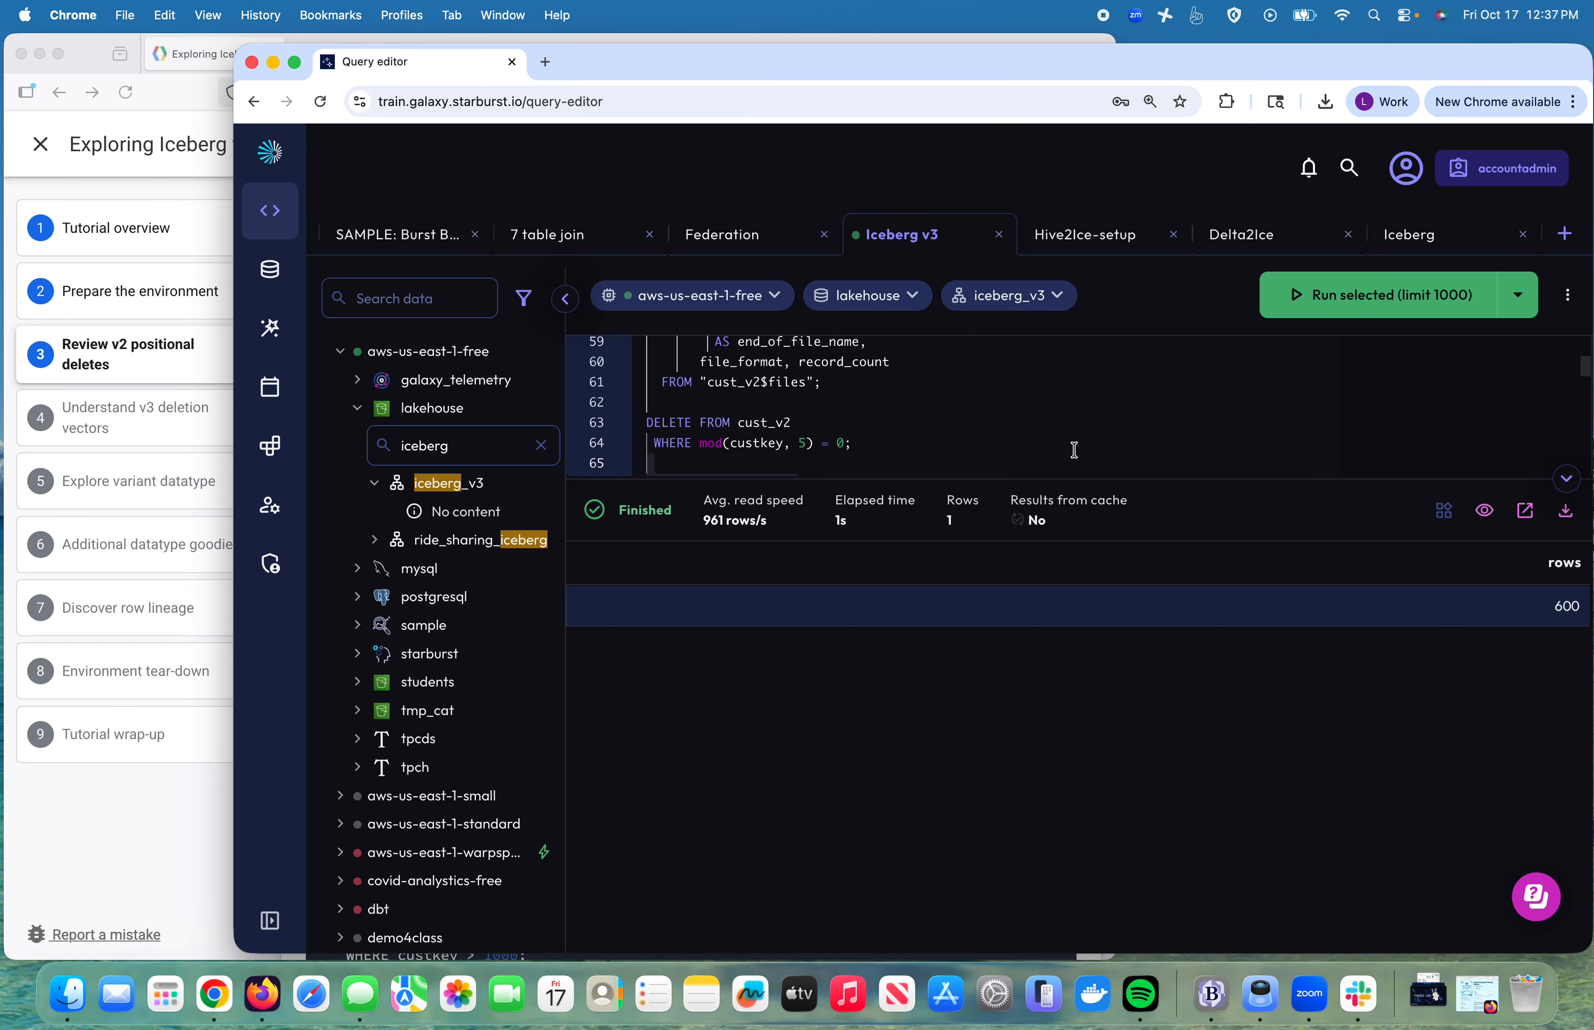
click(780, 426)
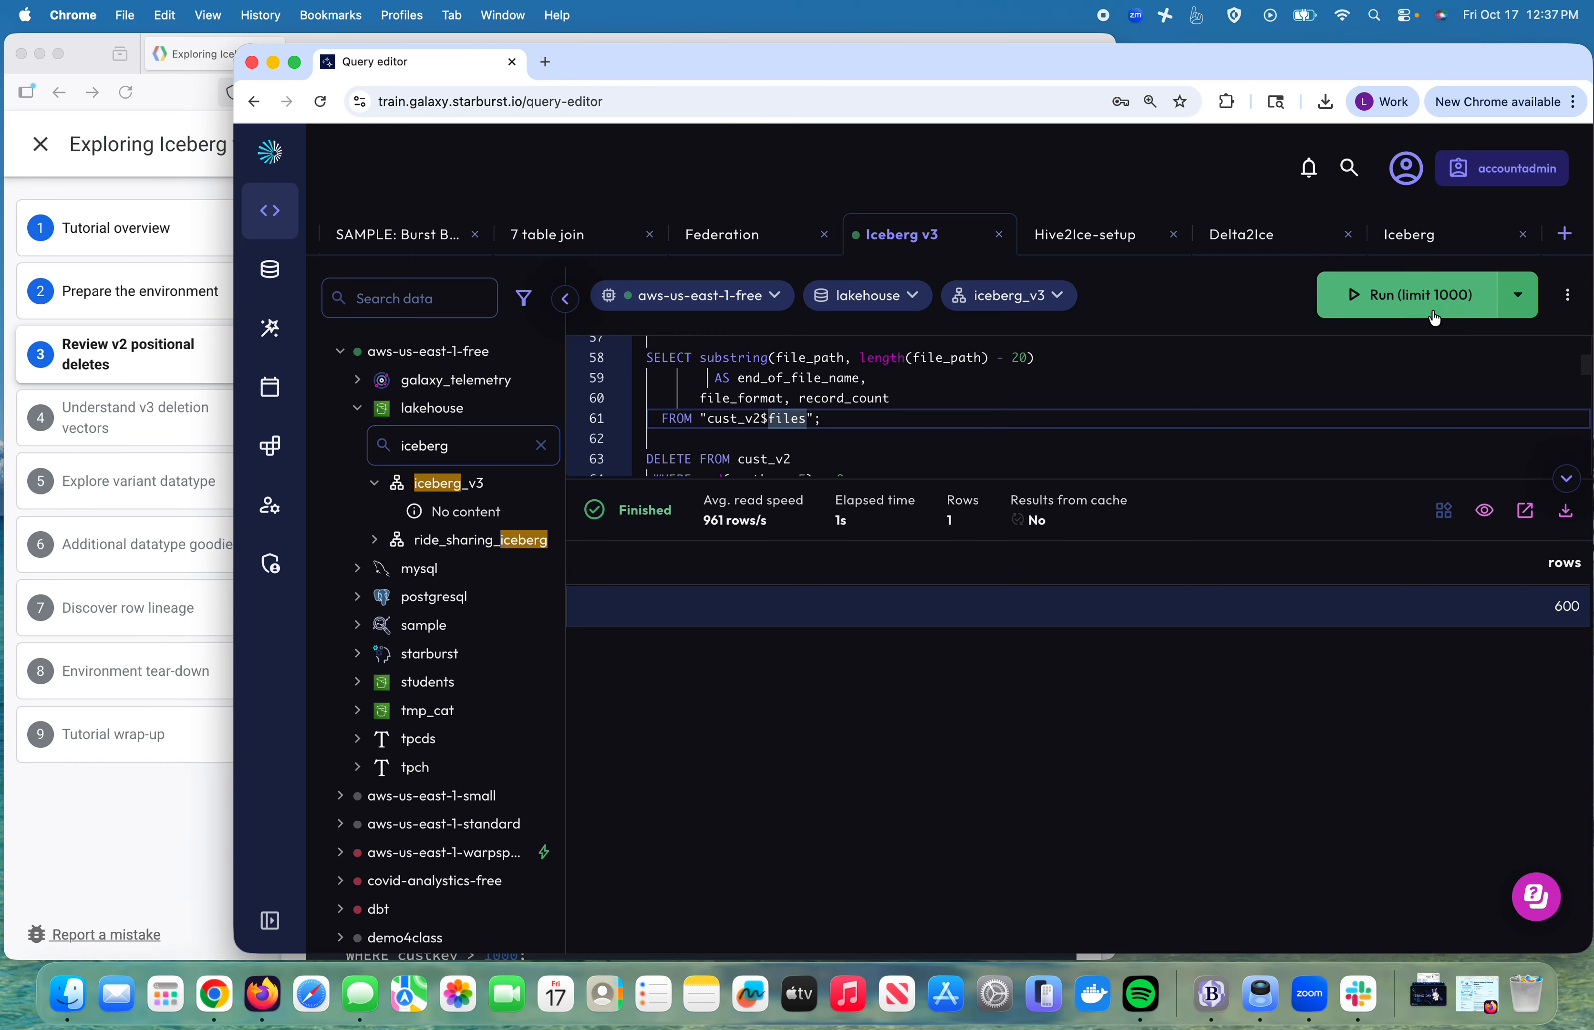
key(super+Return)
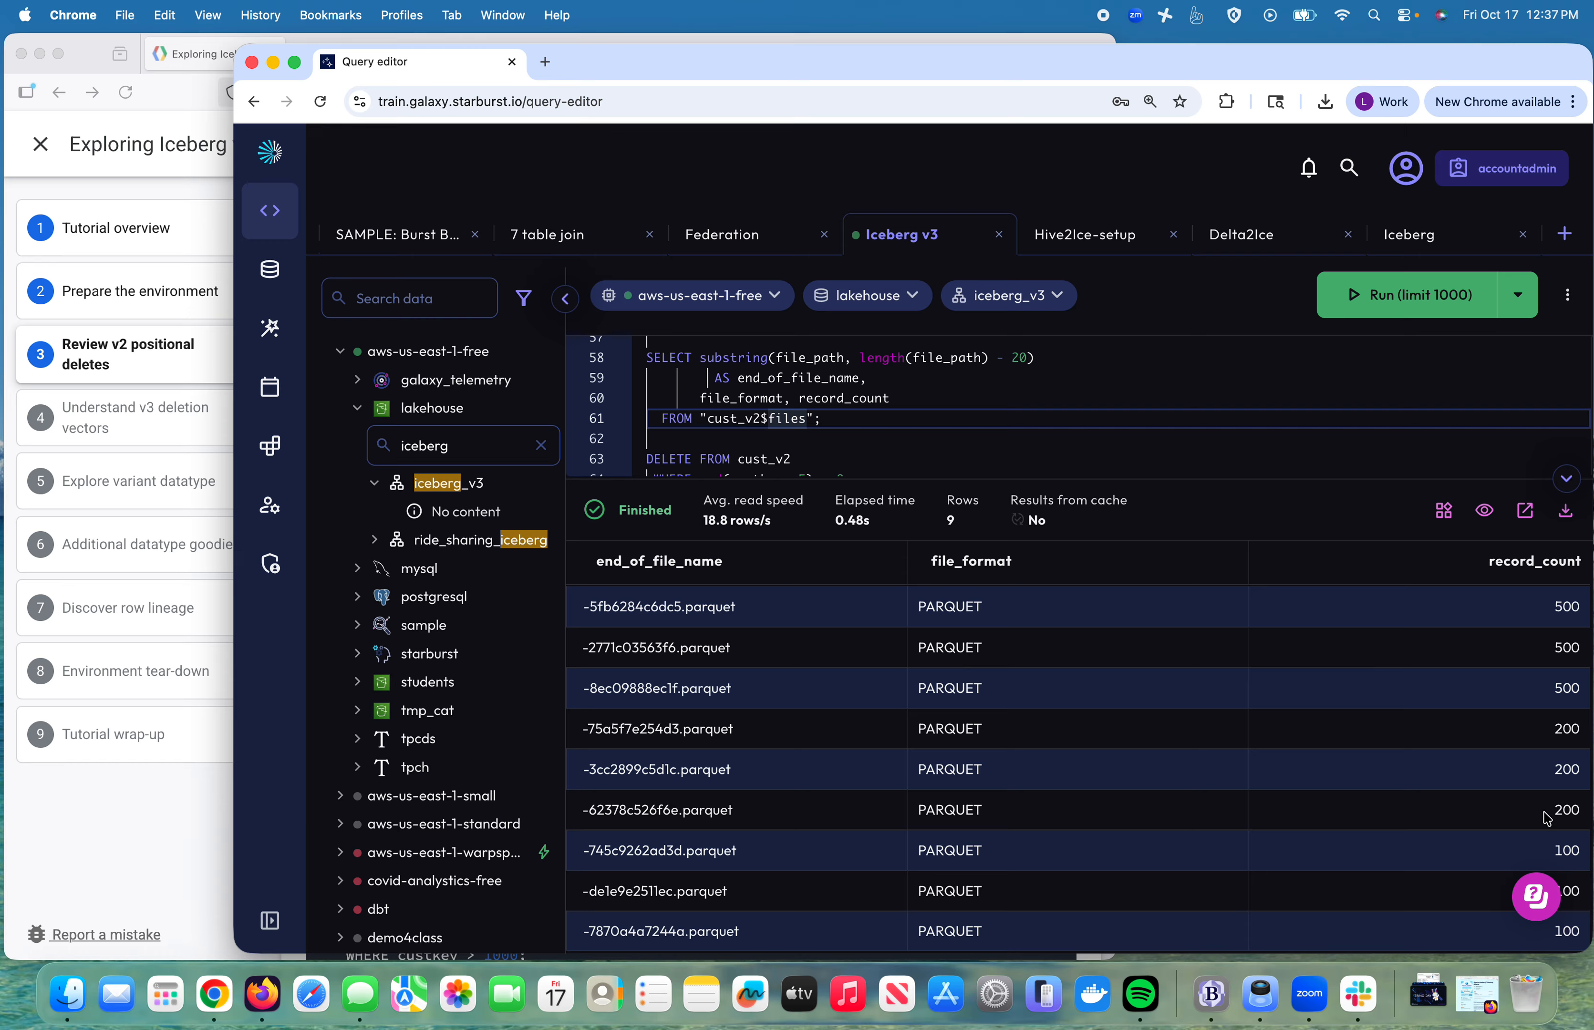
drag(1558, 812, 757, 736)
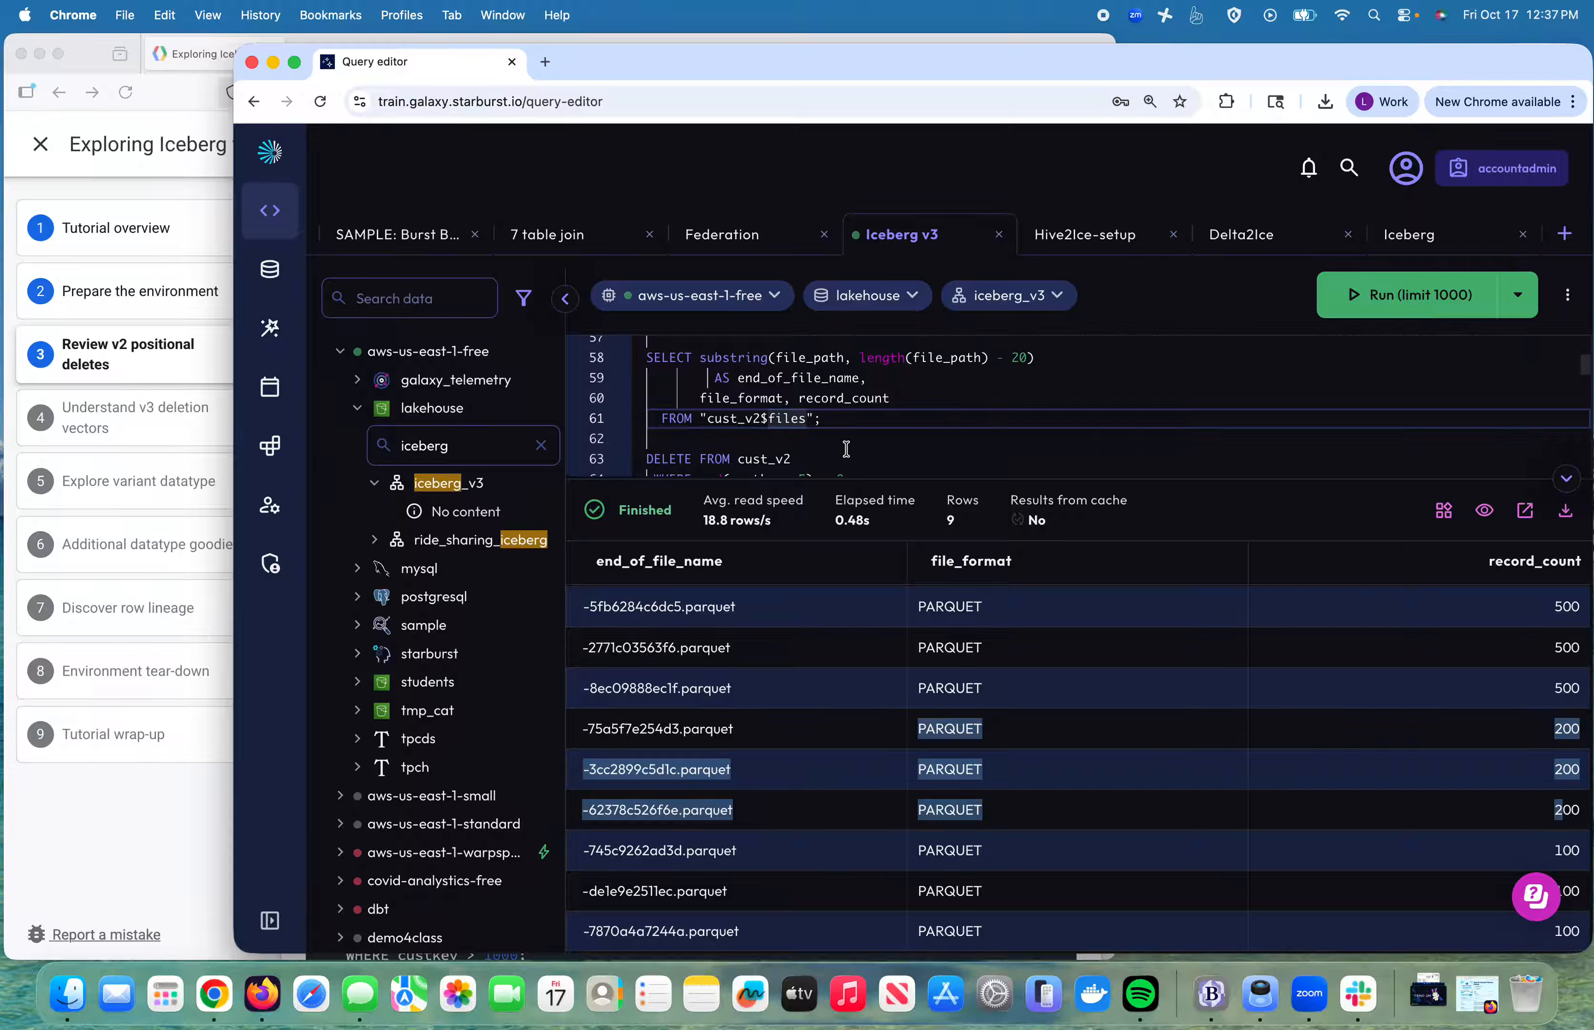
Step: Delete cust_v2 rows with custkey divisible by 3 and relist the files, now twelve Parquet files
scroll(847, 449, down, 2)
click(861, 441)
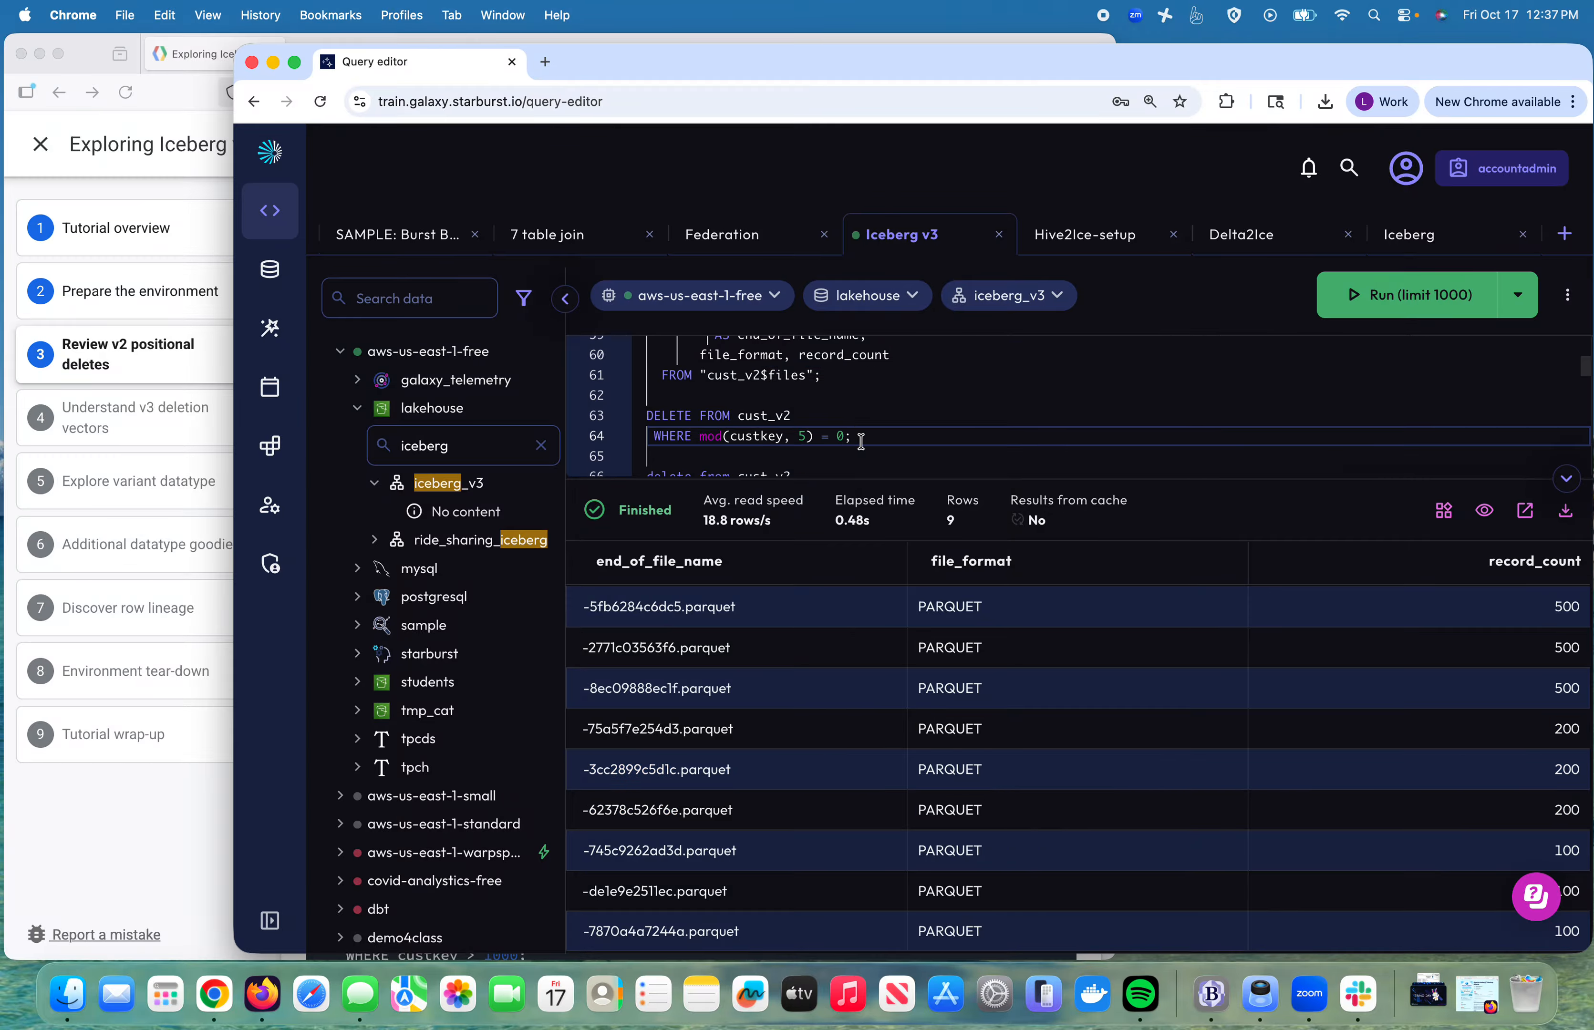
drag(860, 441, 790, 400)
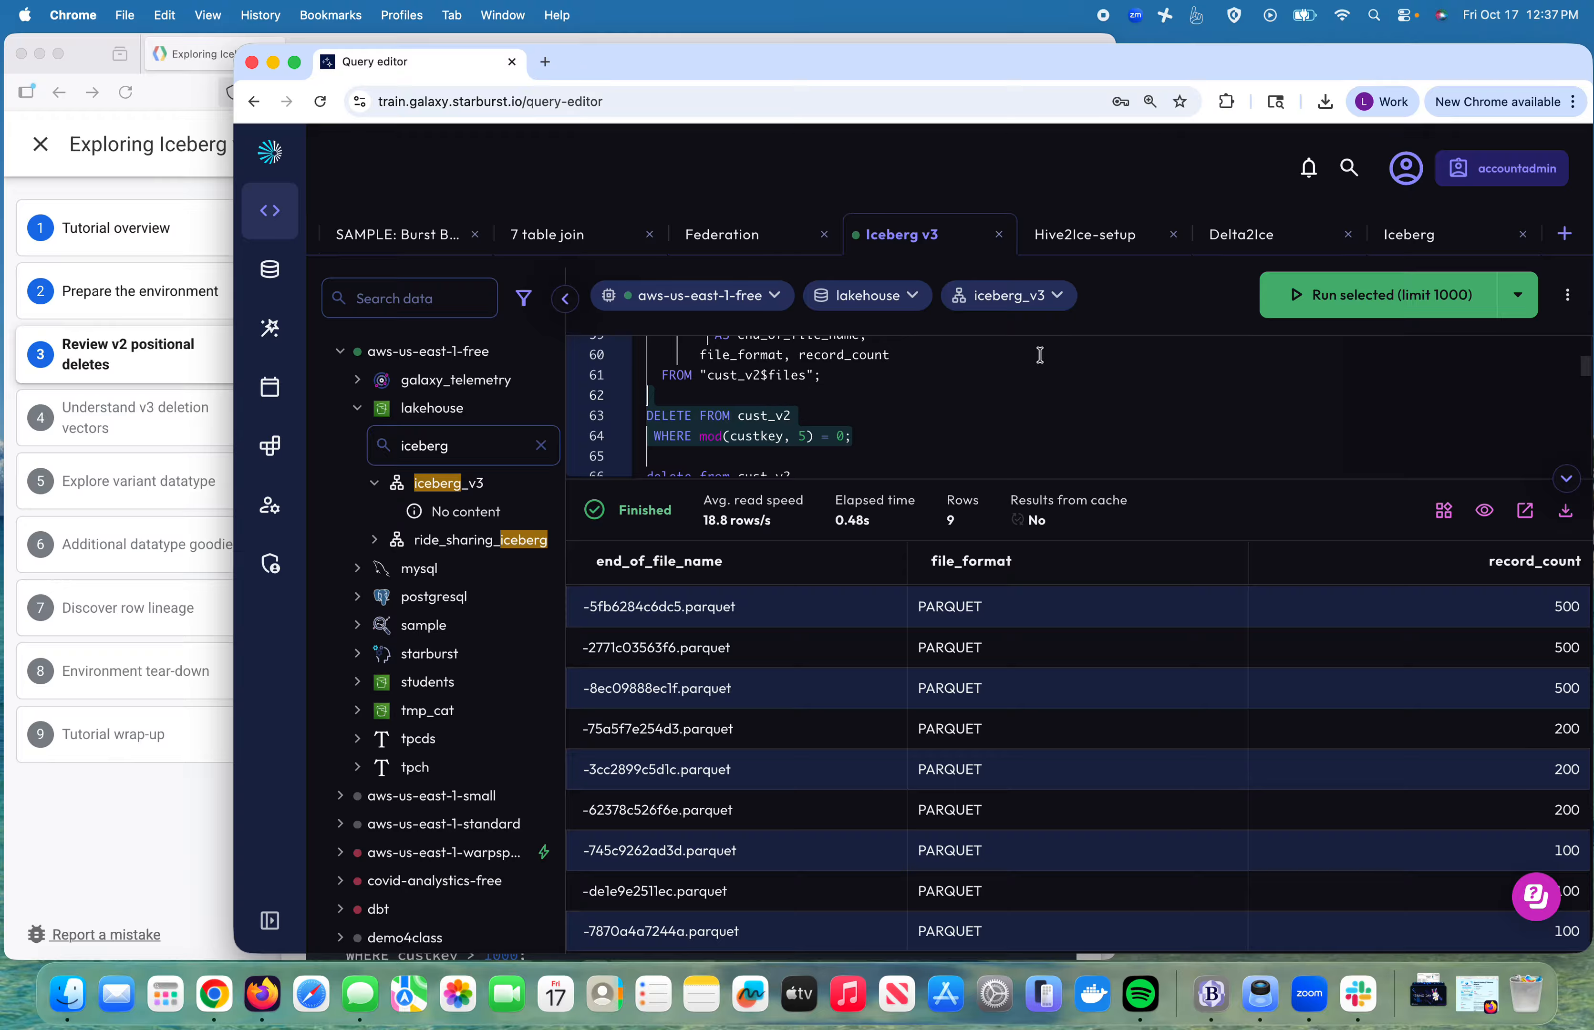
scroll(989, 388, down, 3)
click(879, 455)
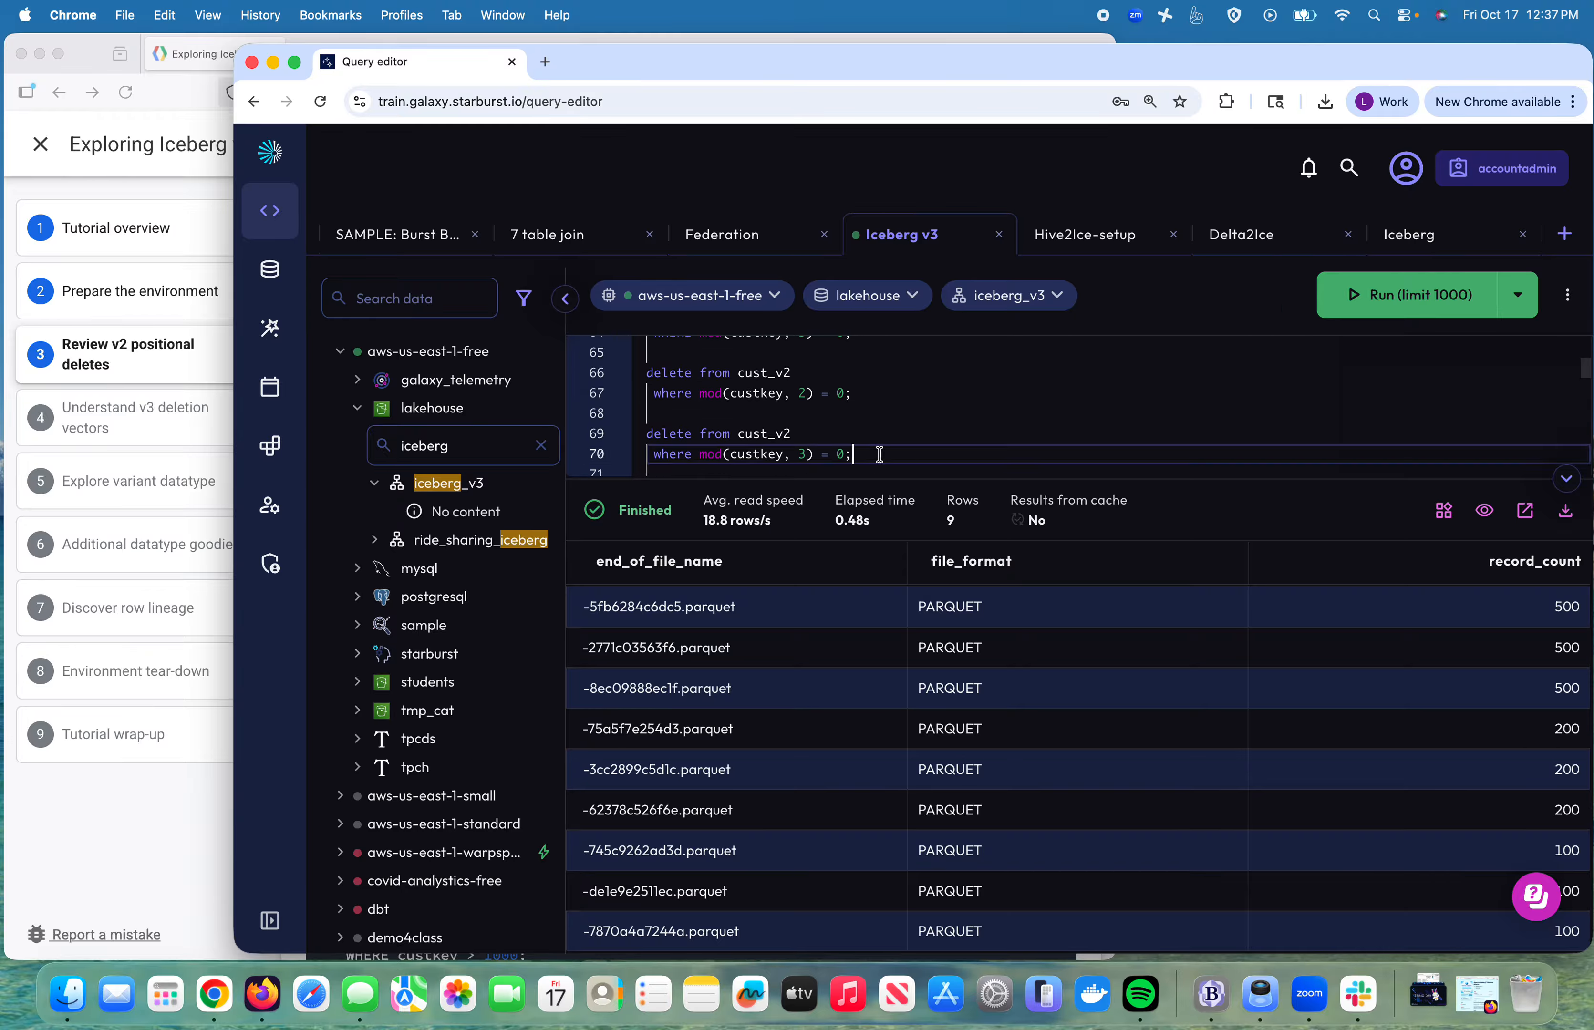
drag(880, 455, 857, 415)
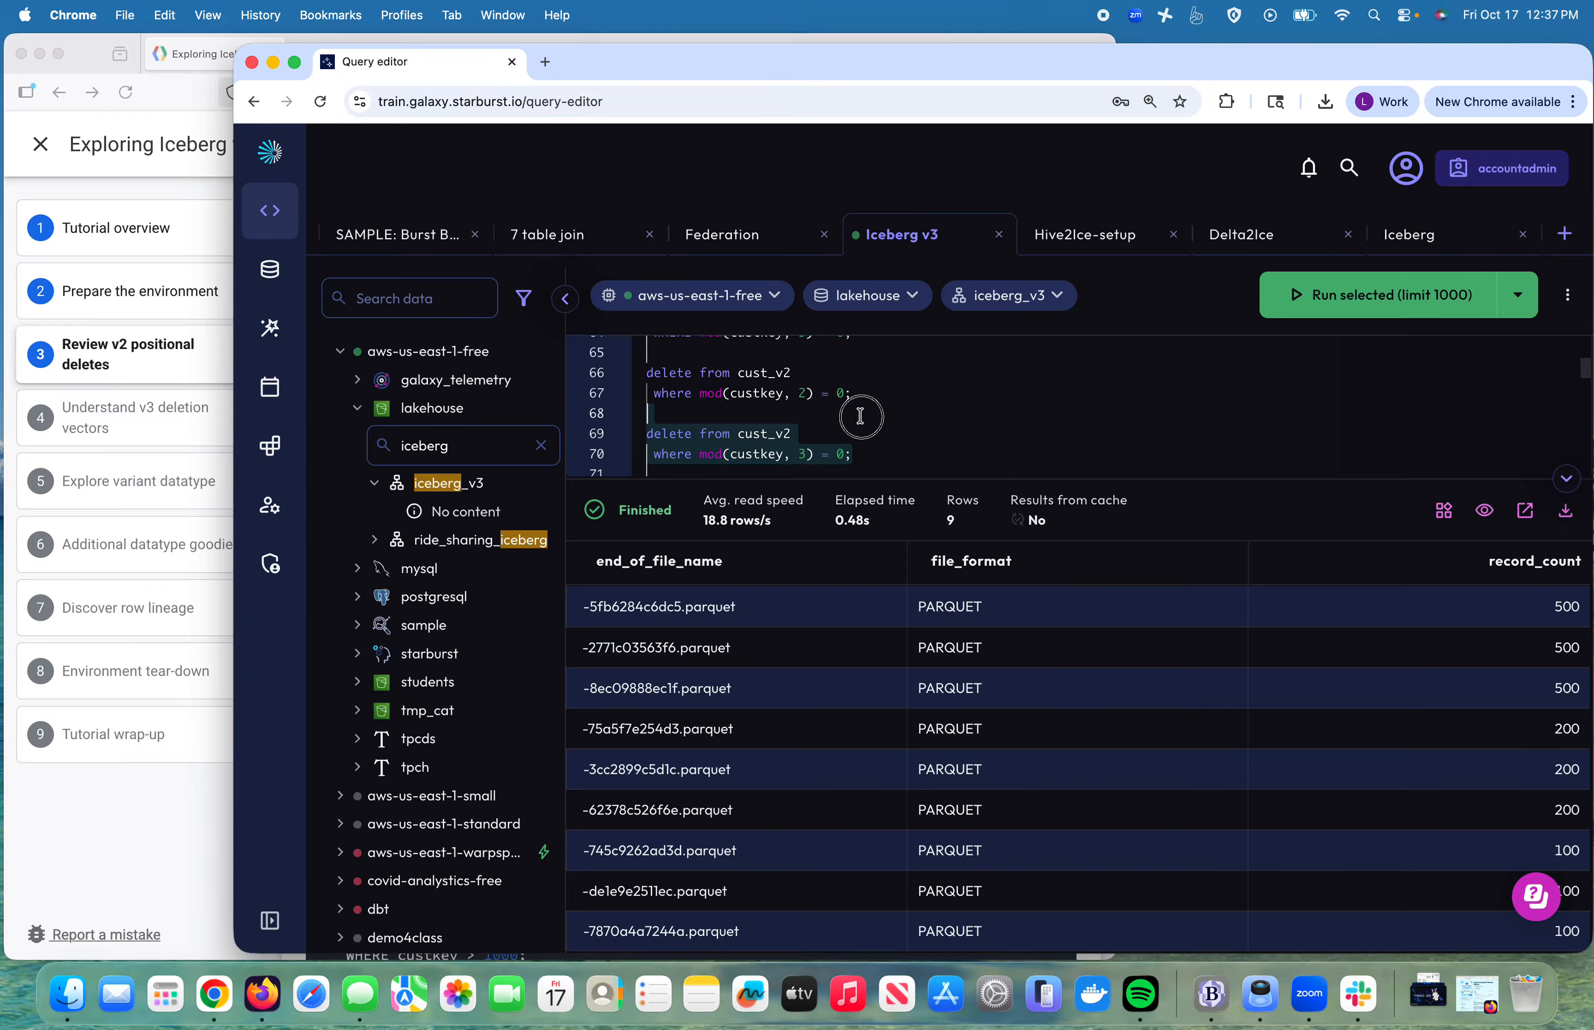
click(1378, 301)
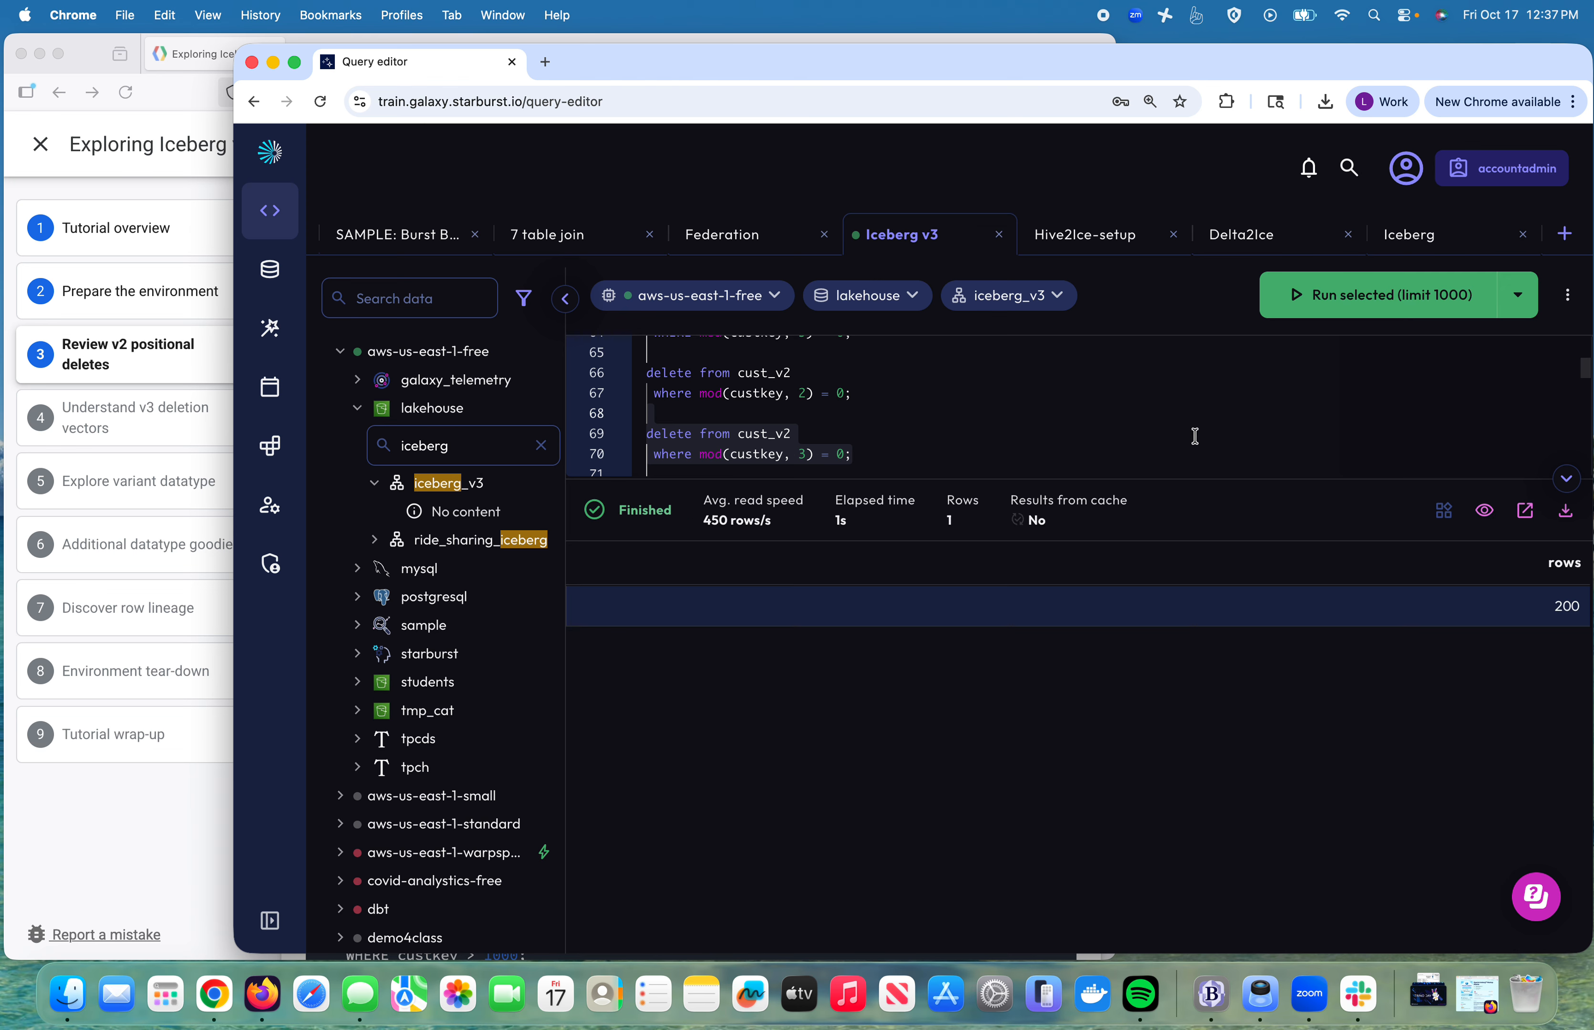
scroll(1079, 451, up, 3)
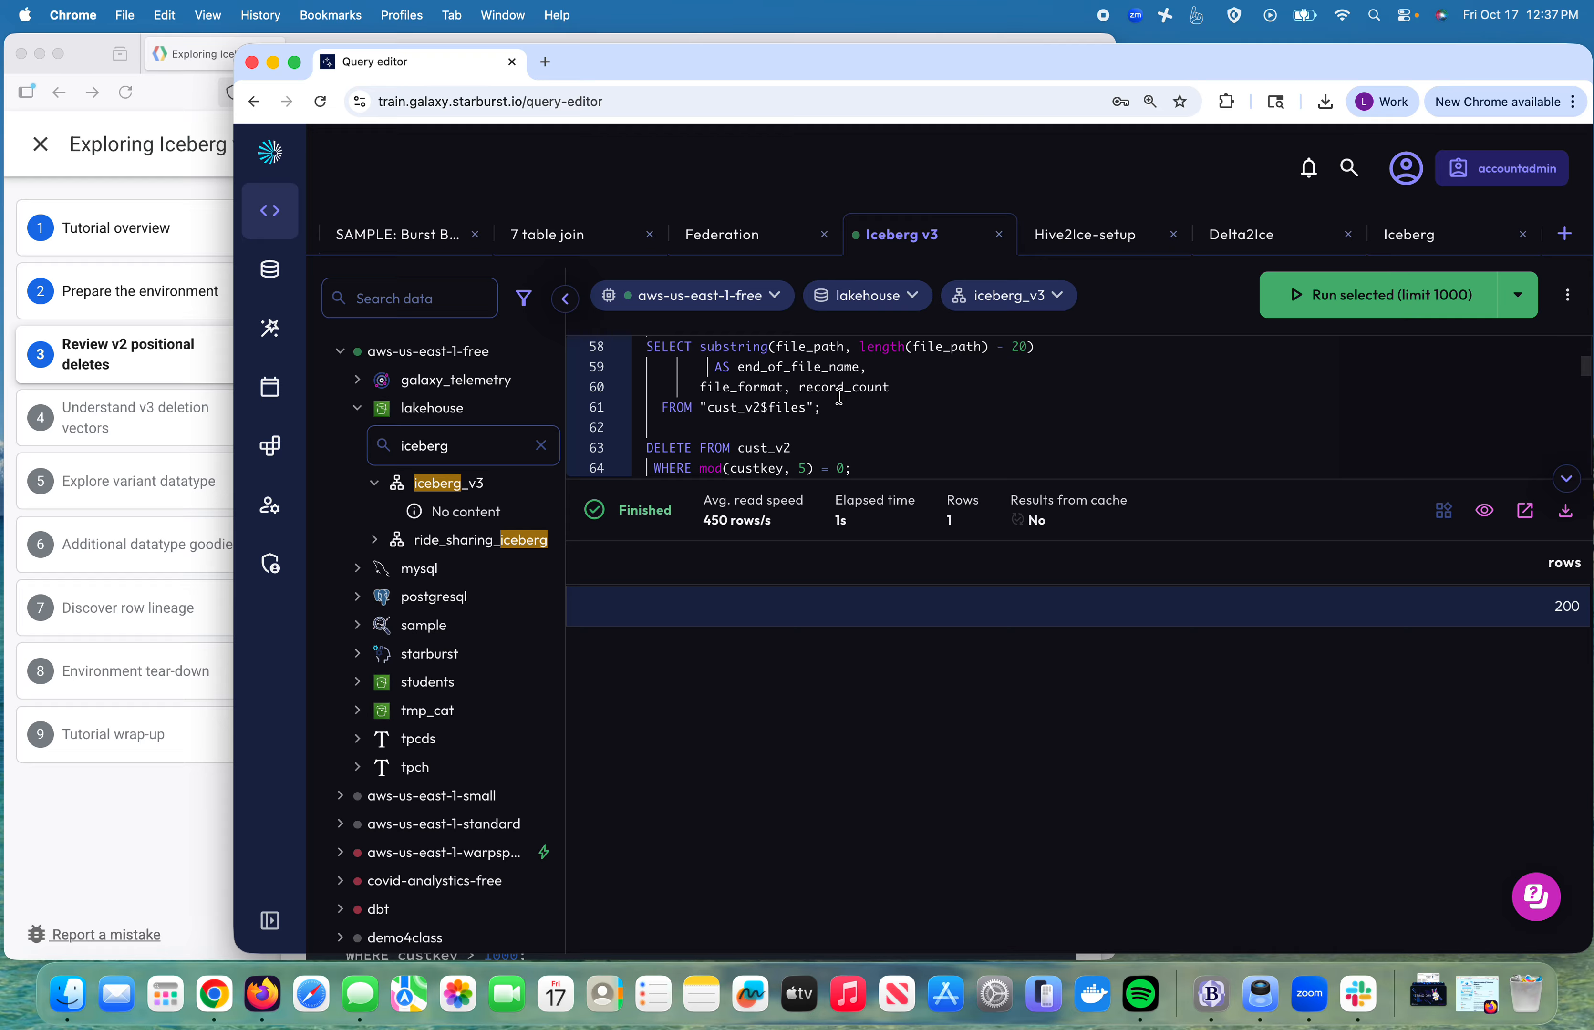
double_click(786, 409)
click(1378, 295)
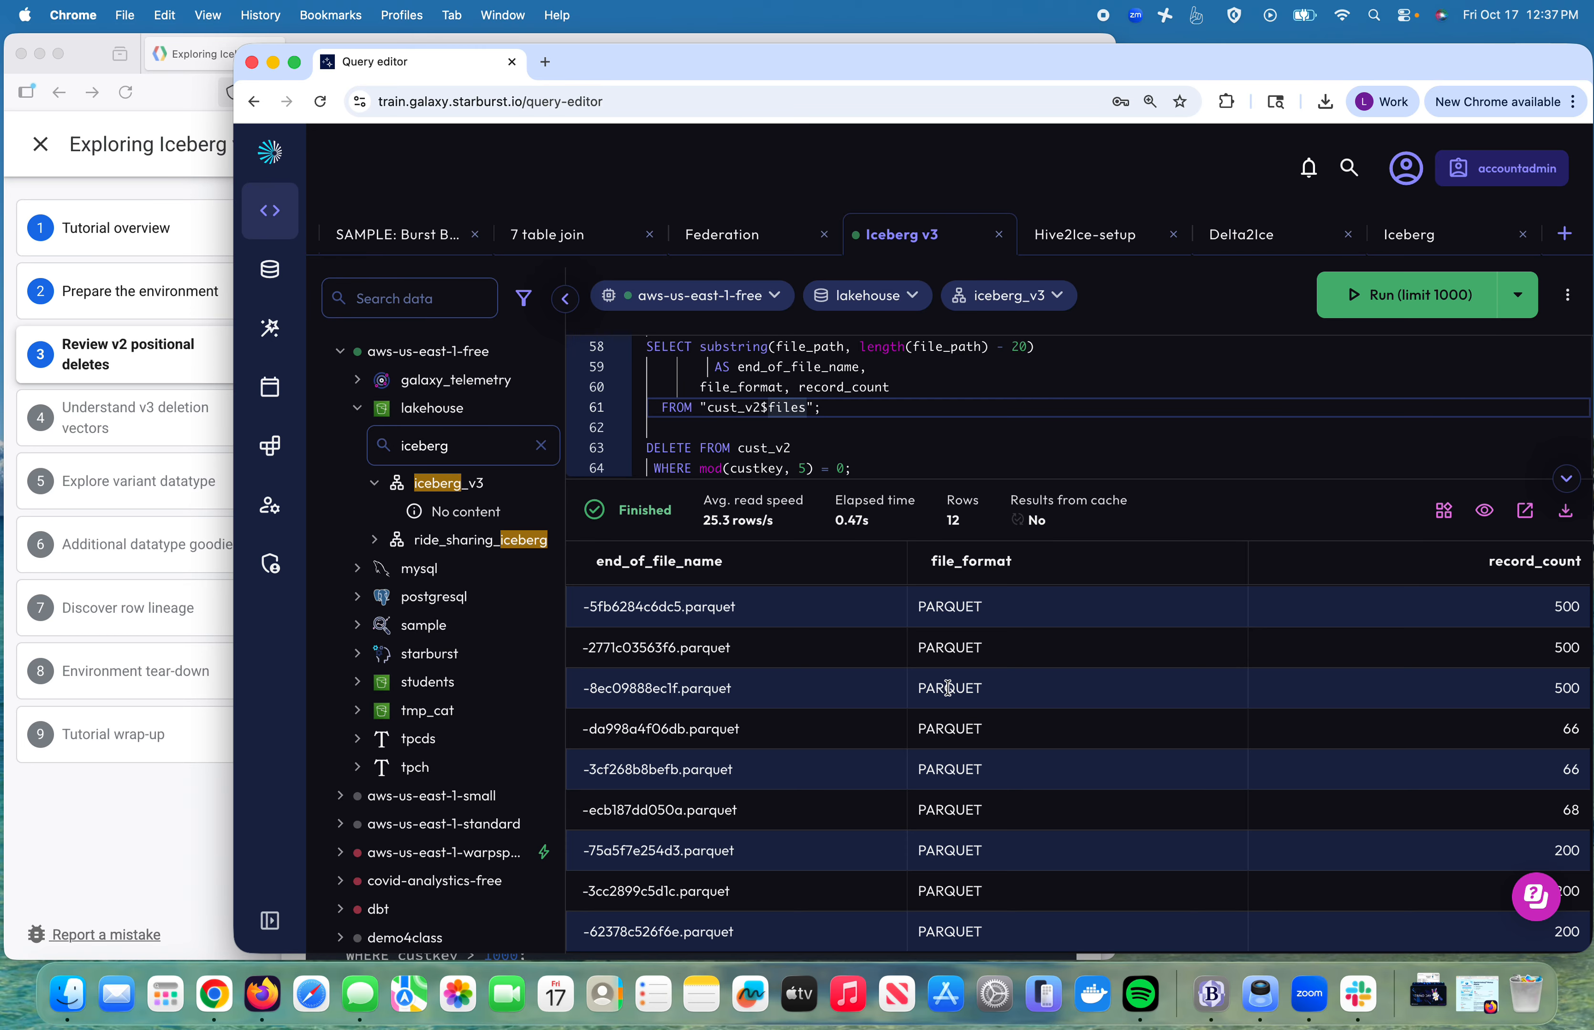
scroll(1095, 806, down, 3)
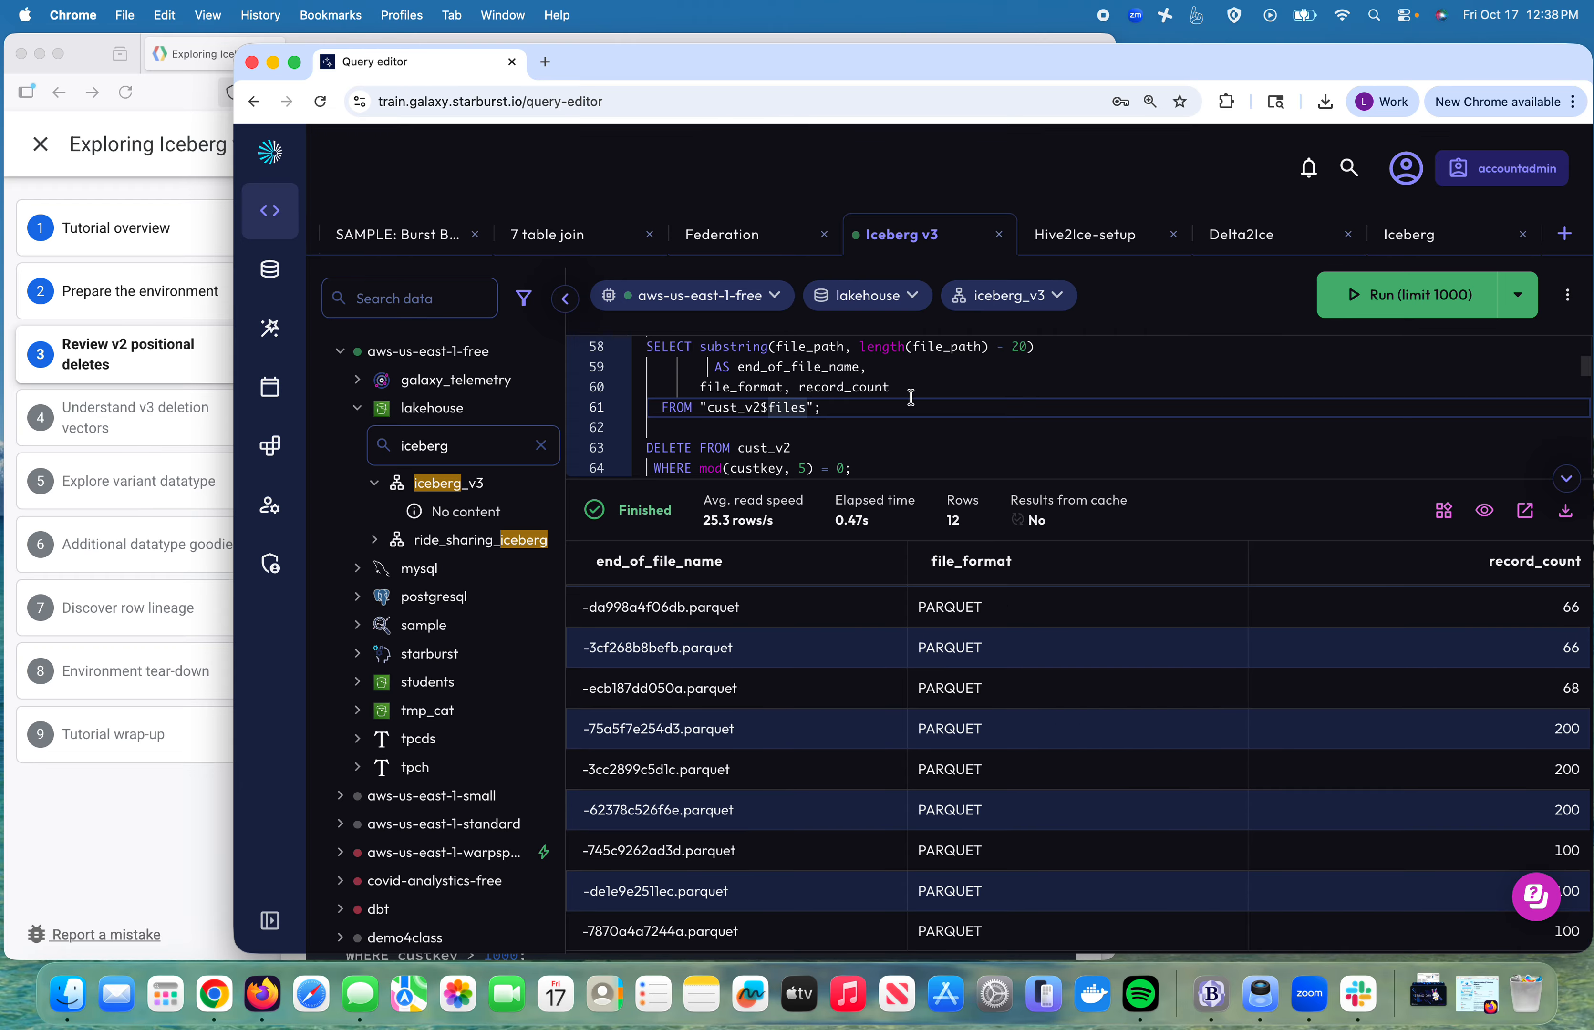
Step: Run ALTER TABLE cust_v2 EXECUTE optimize to compact the table
drag(903, 480, 903, 560)
scroll(925, 515, down, 2)
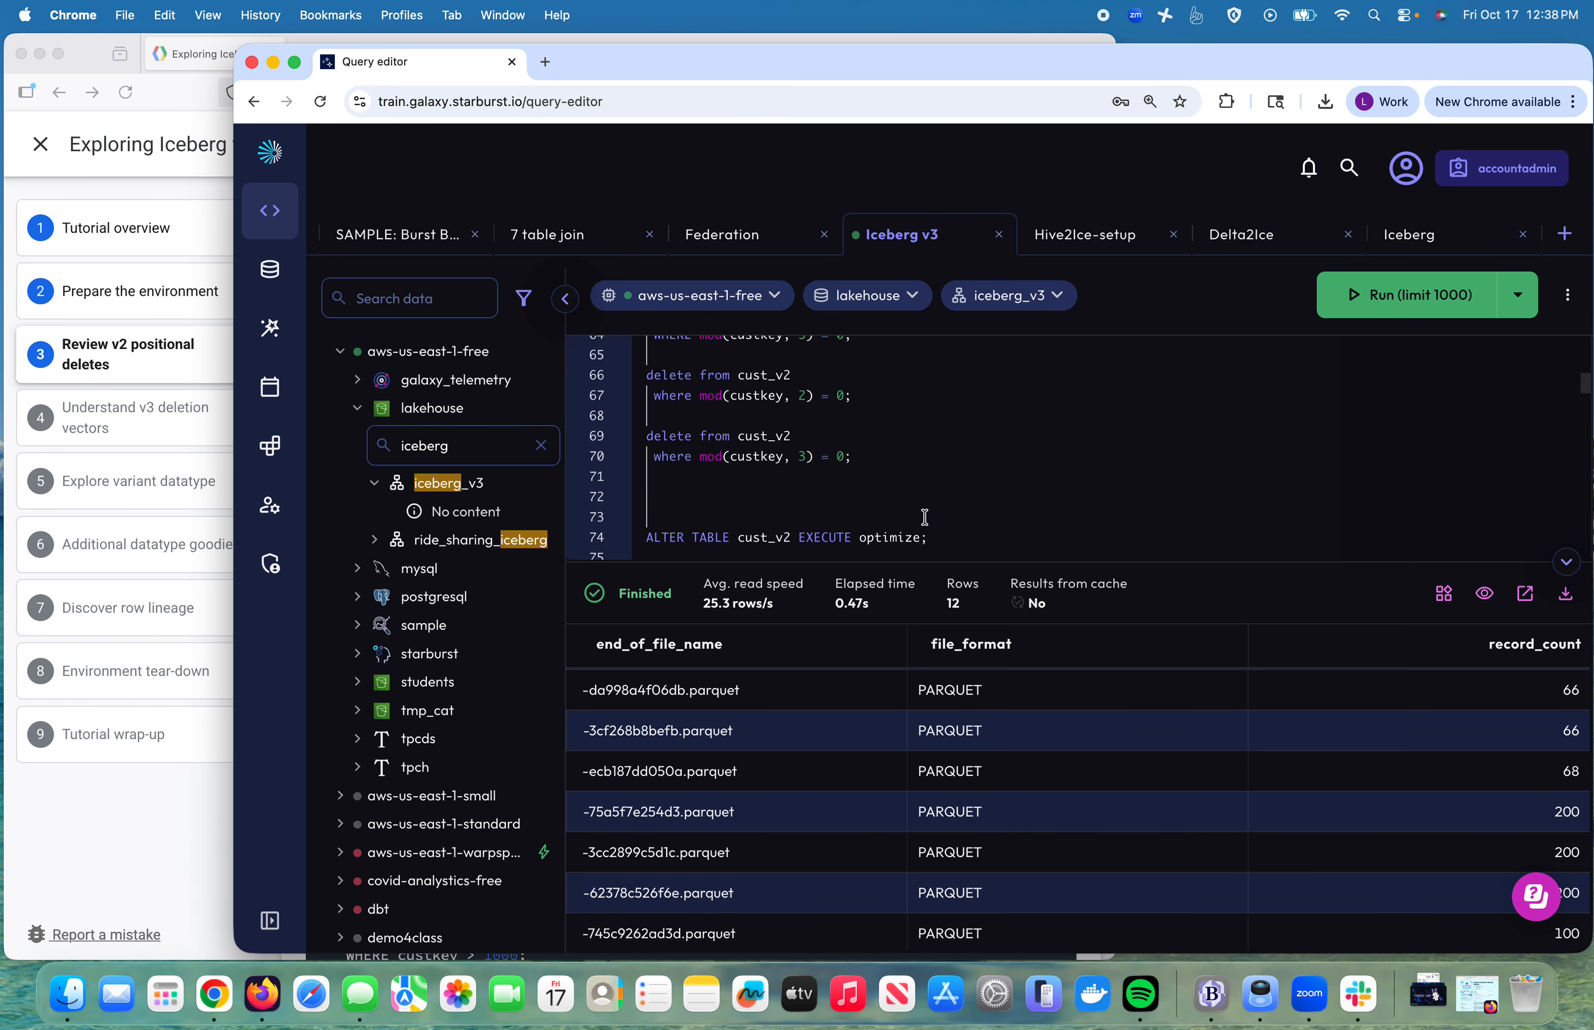
scroll(925, 517, down, 1)
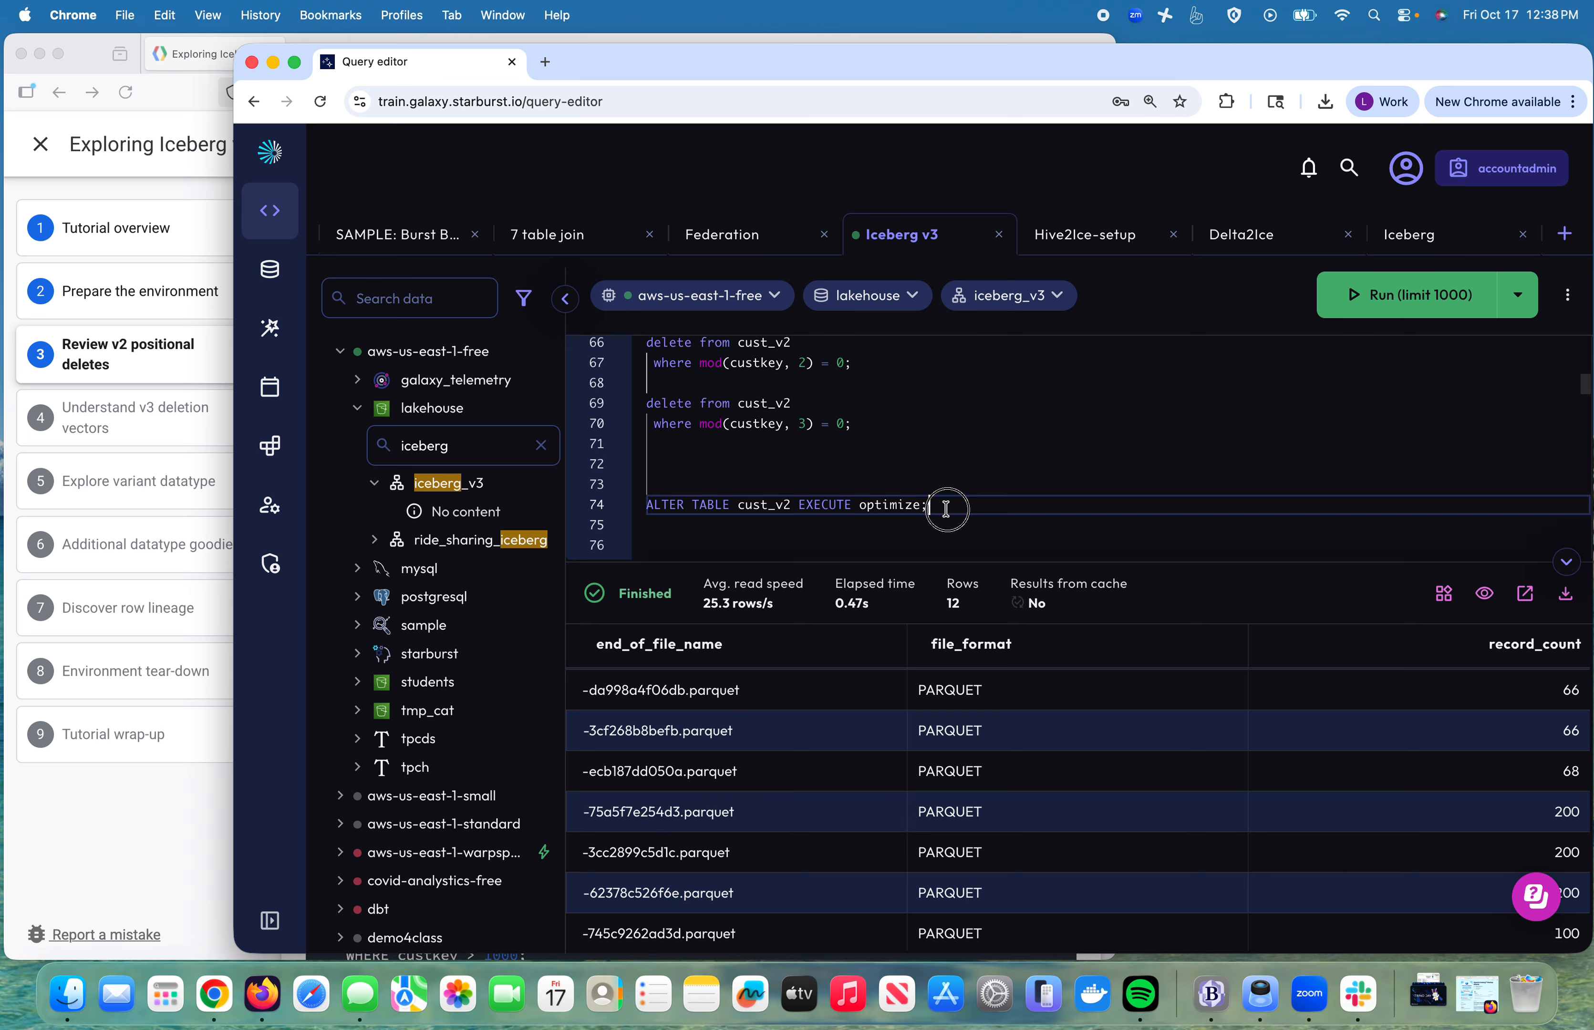
drag(946, 506, 946, 489)
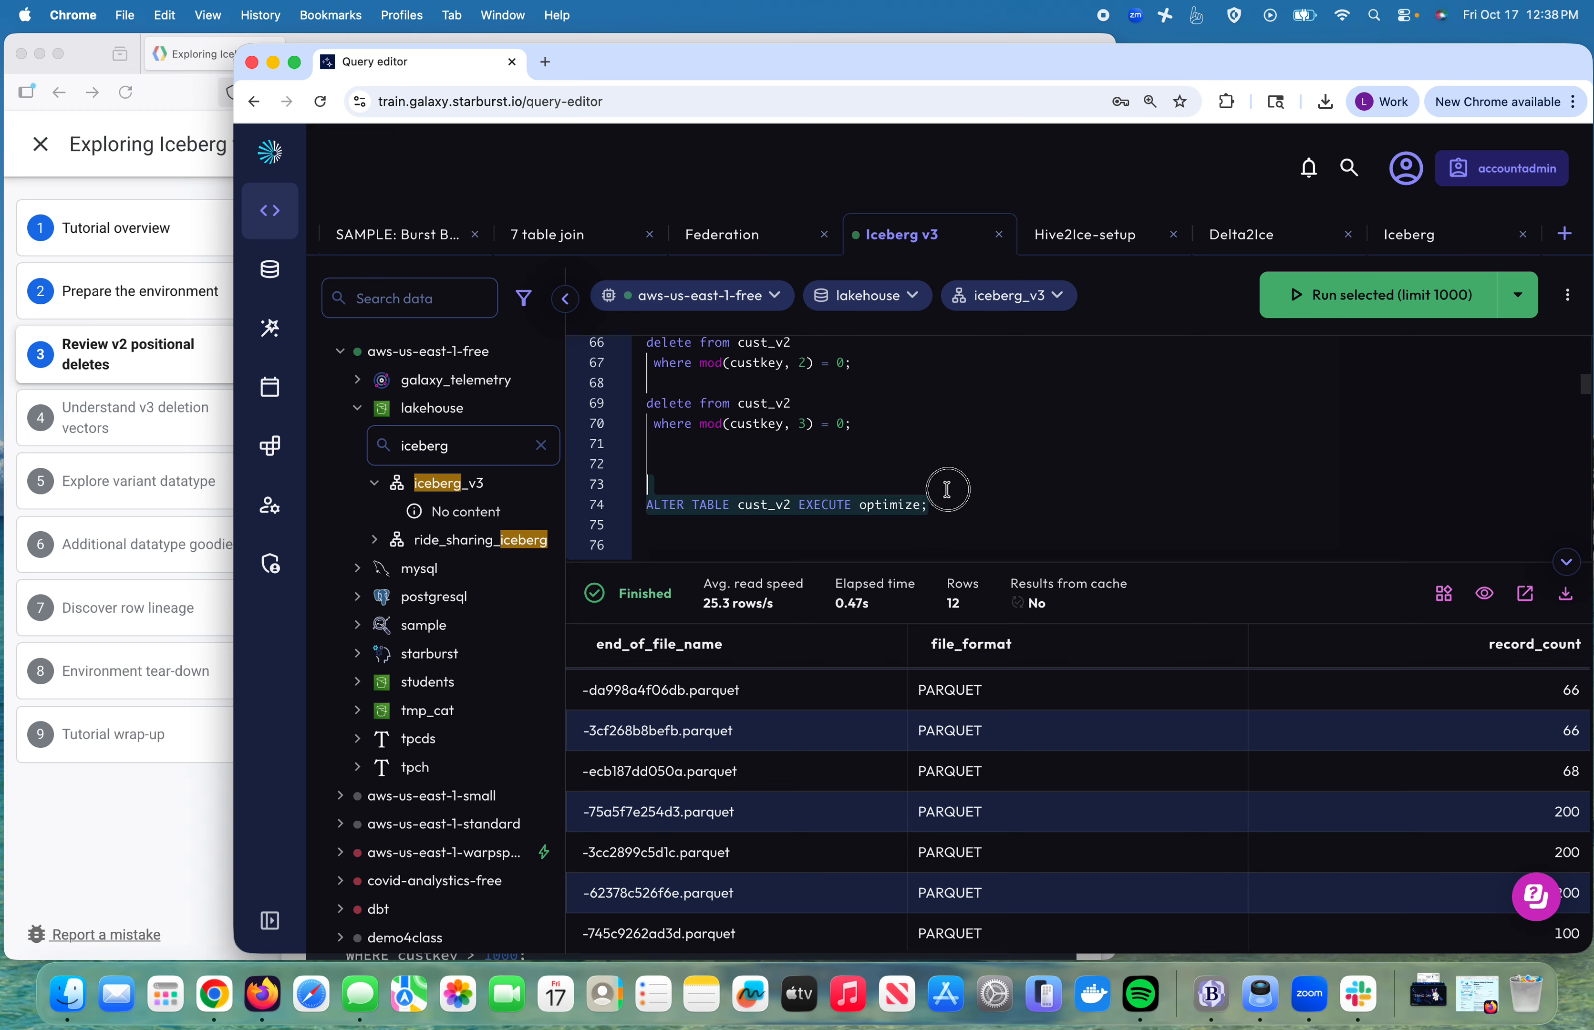
click(1369, 303)
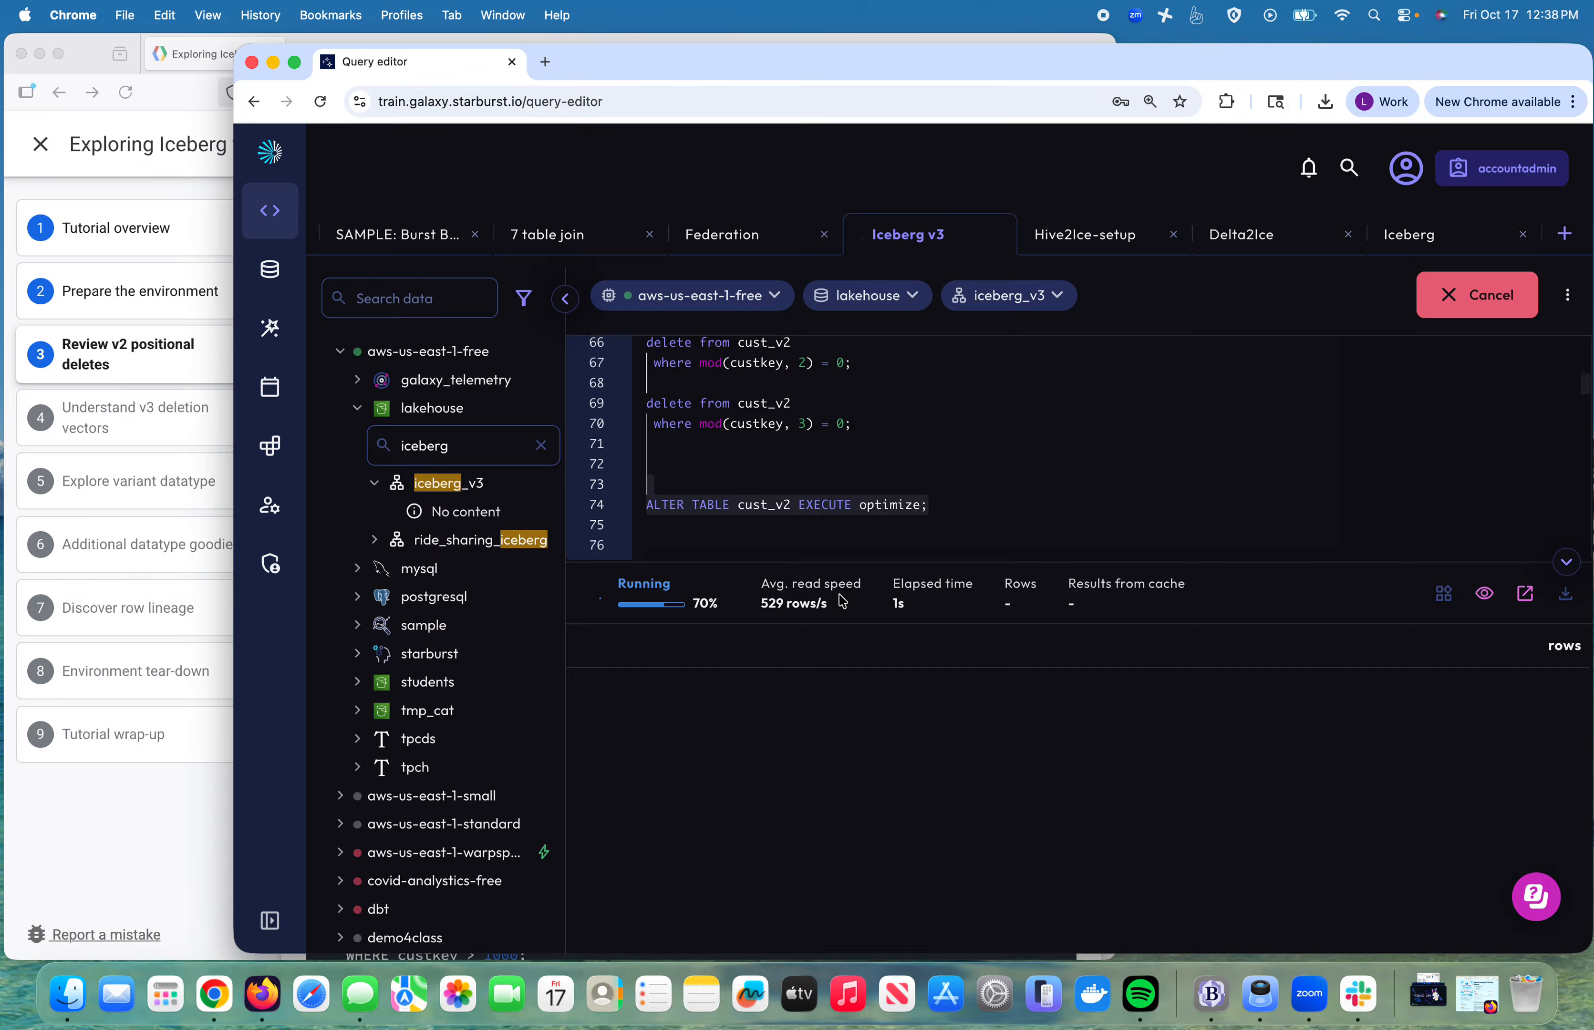
Step: Rerun the cust_v2$files query, now listing four Parquet files of 118, 149, 89 and 44 records
click(844, 462)
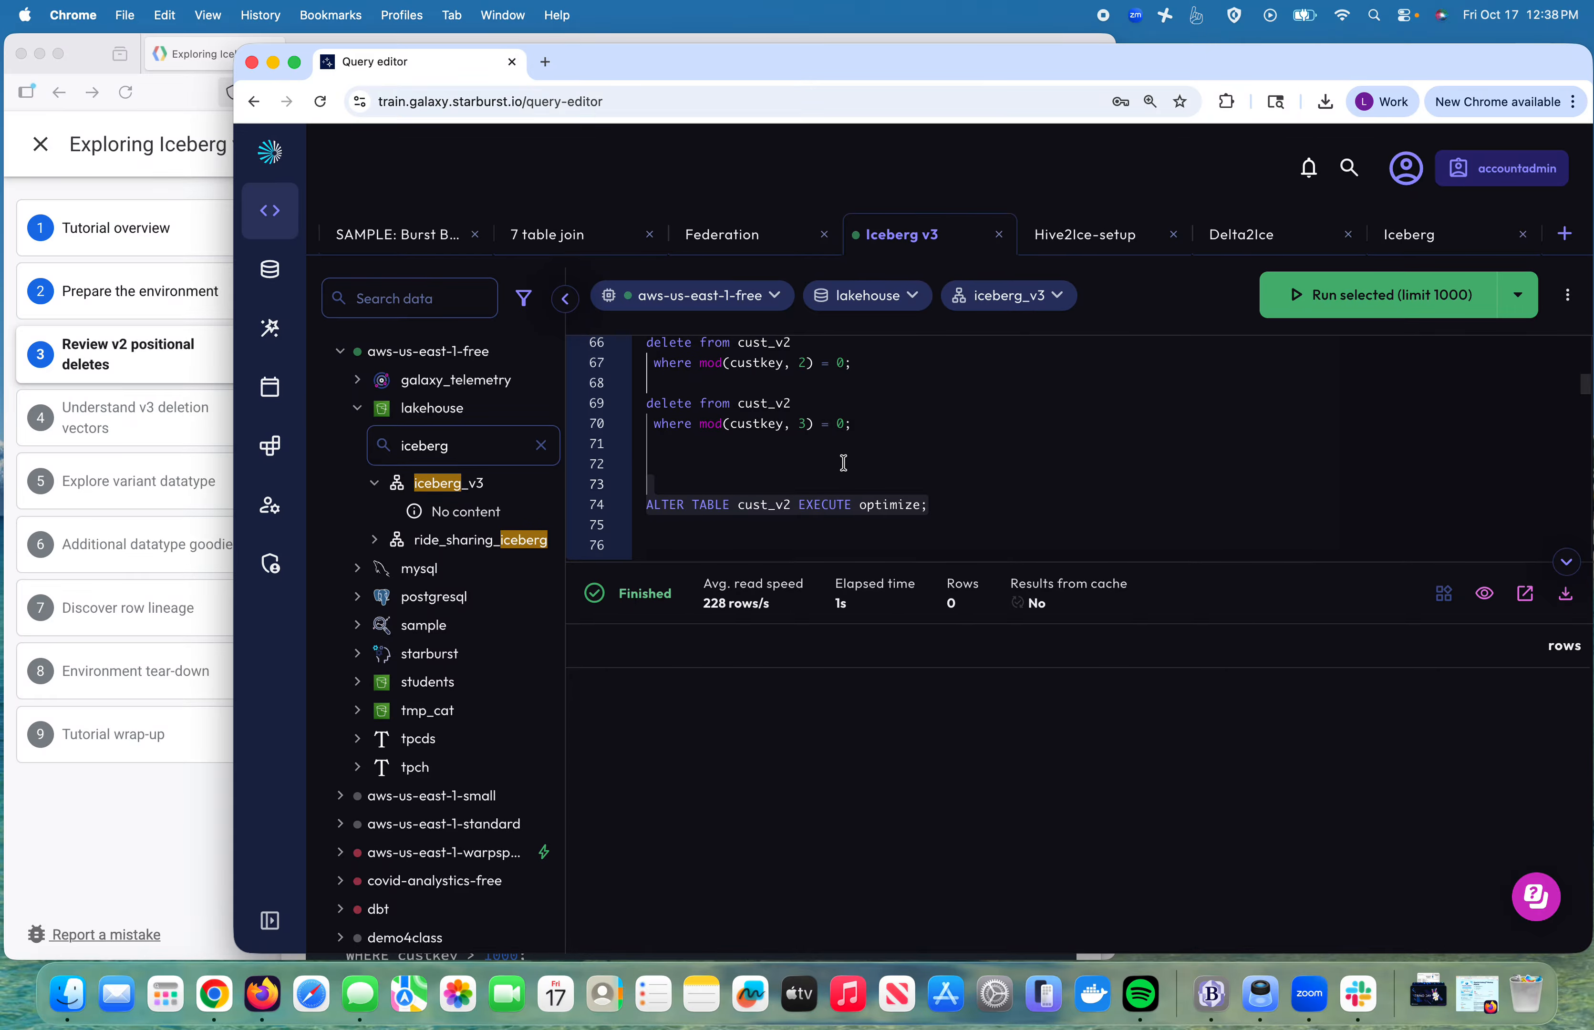
scroll(844, 463, up, 5)
scroll(844, 462, up, 1)
click(791, 480)
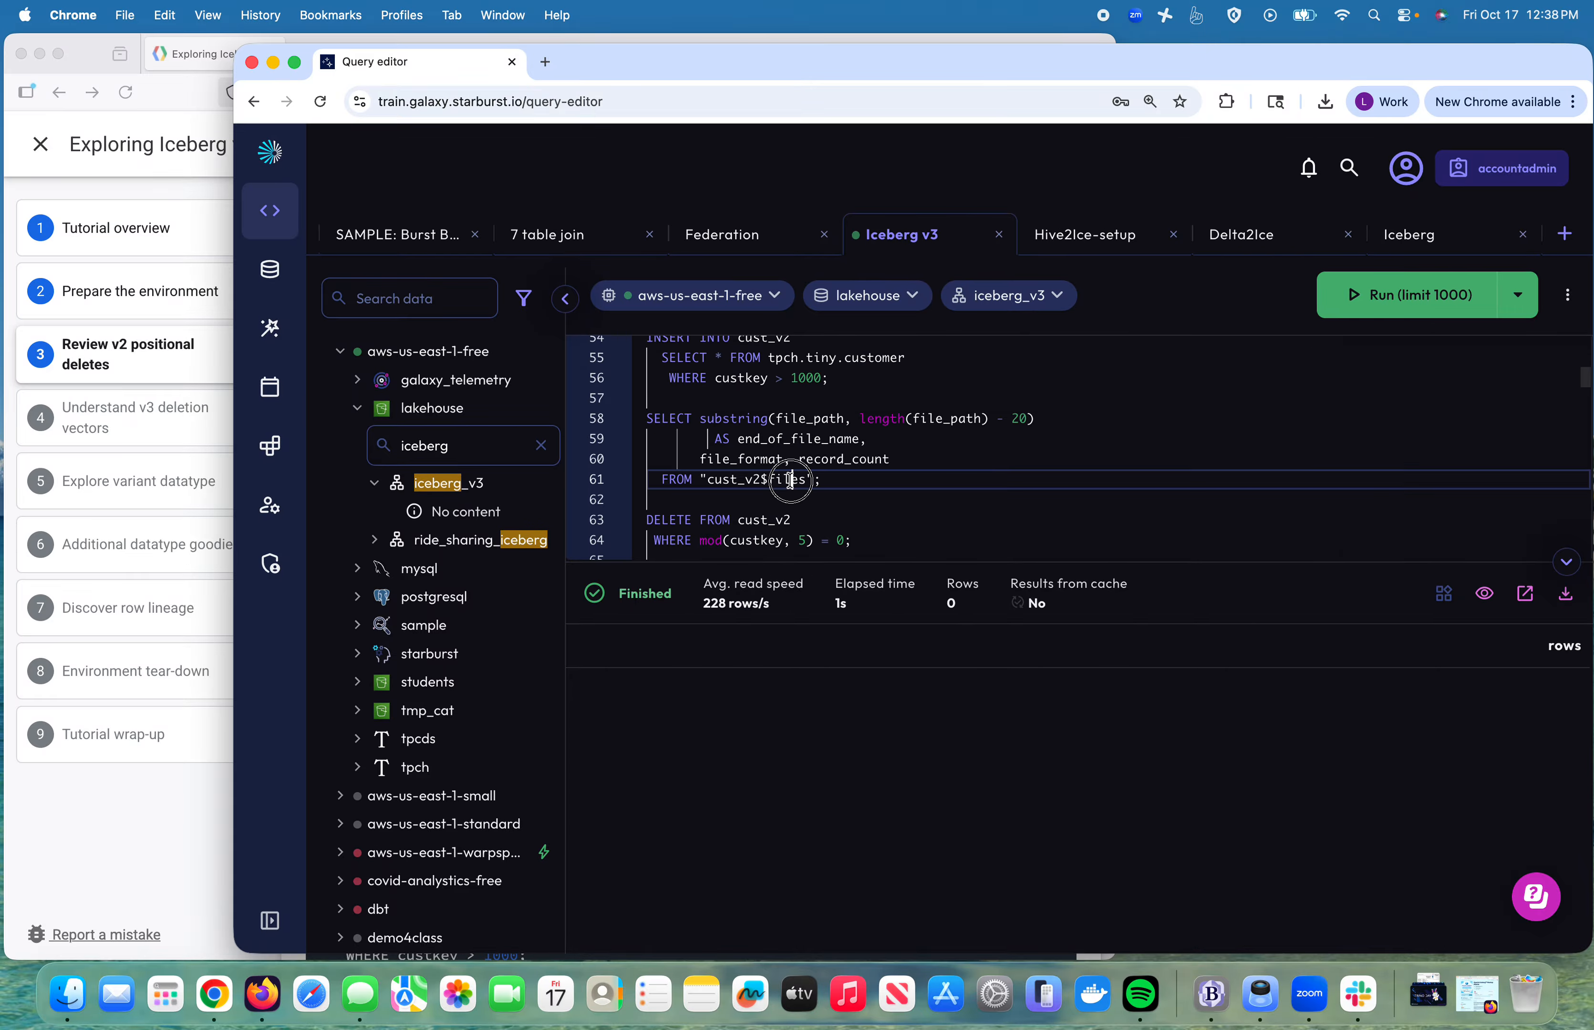
click(1421, 305)
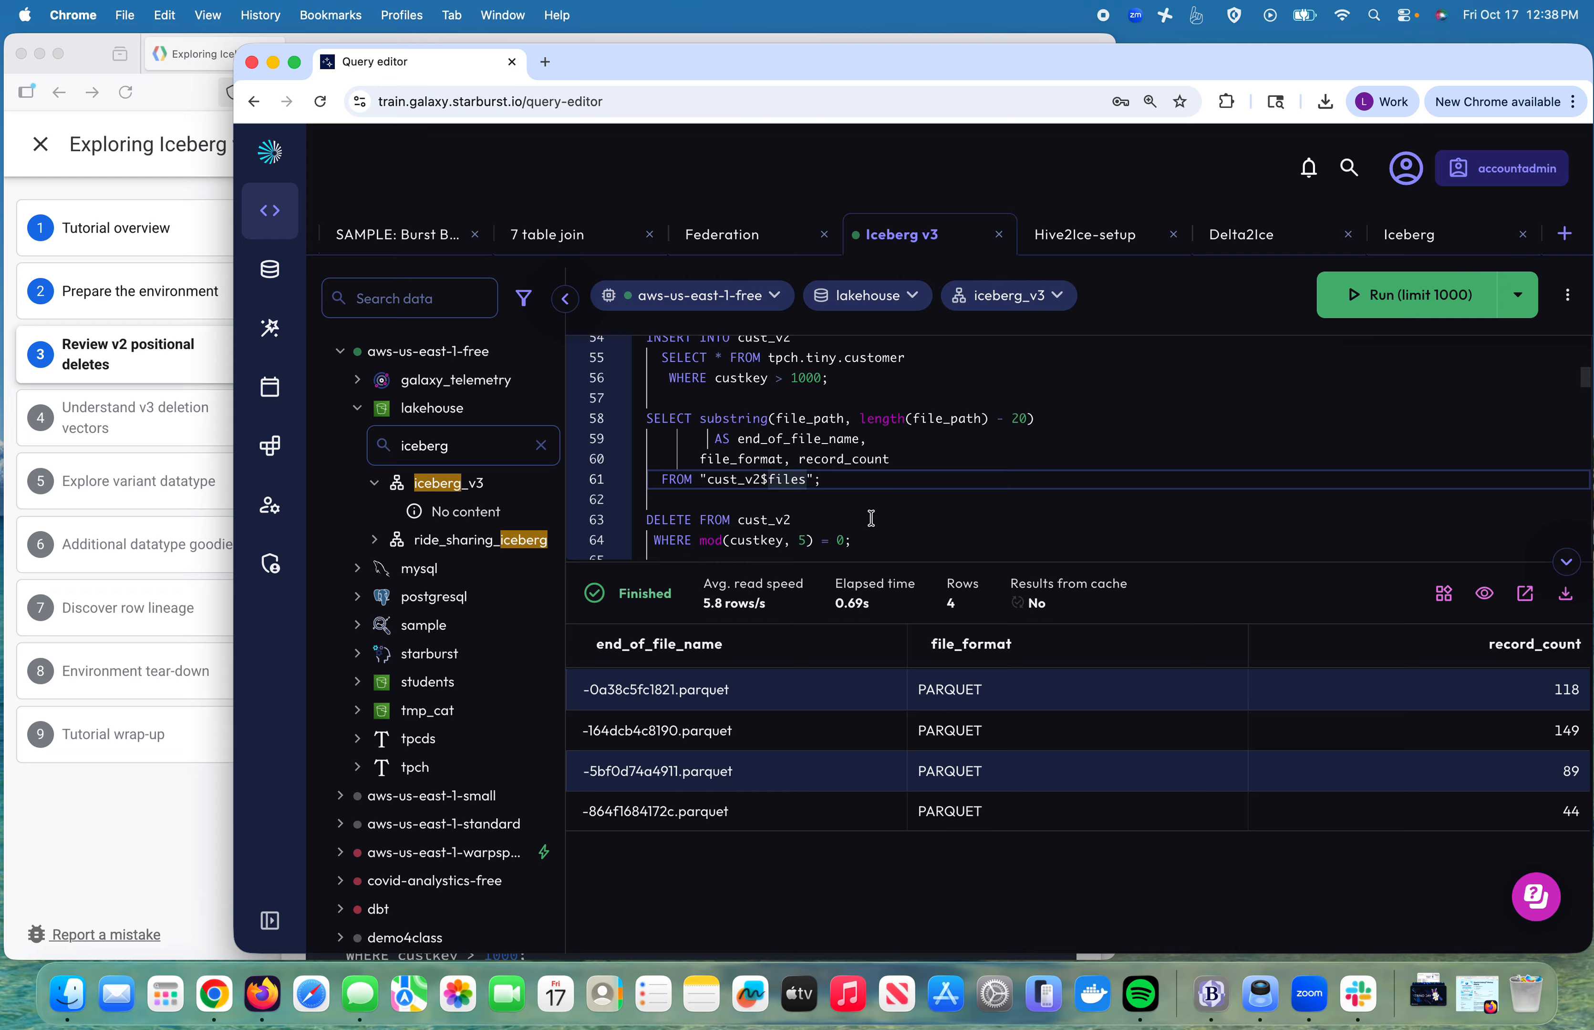
scroll(874, 518, down, 6)
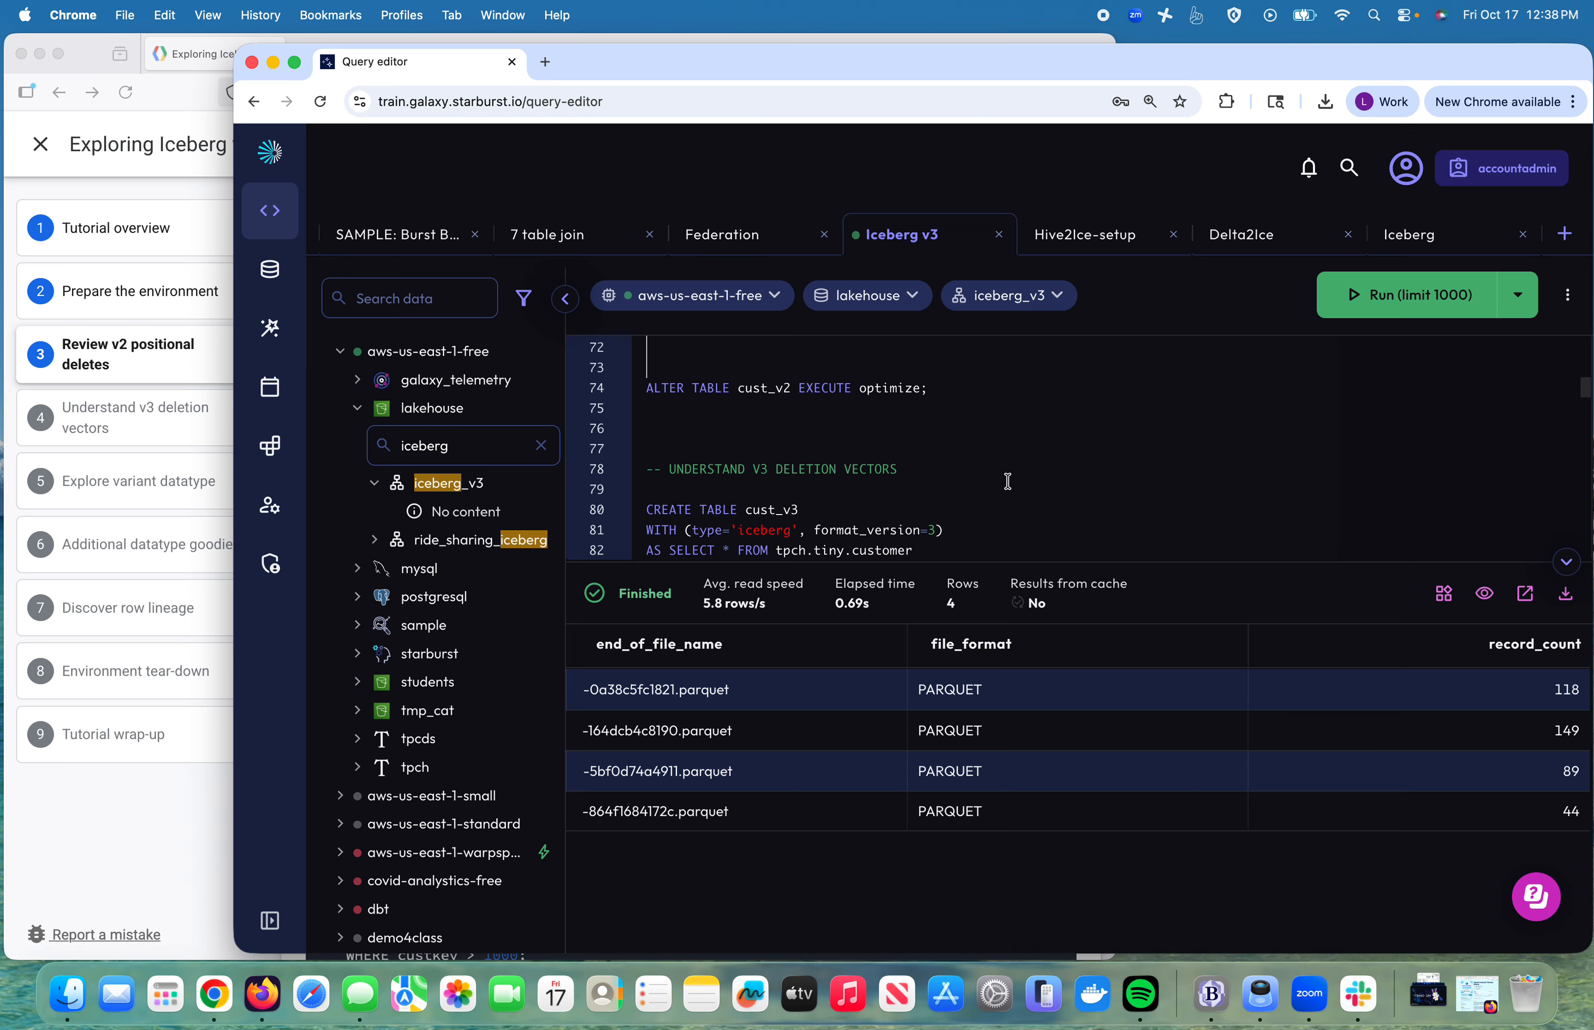
scroll(1008, 481, down, 2)
scroll(1008, 481, up, 3)
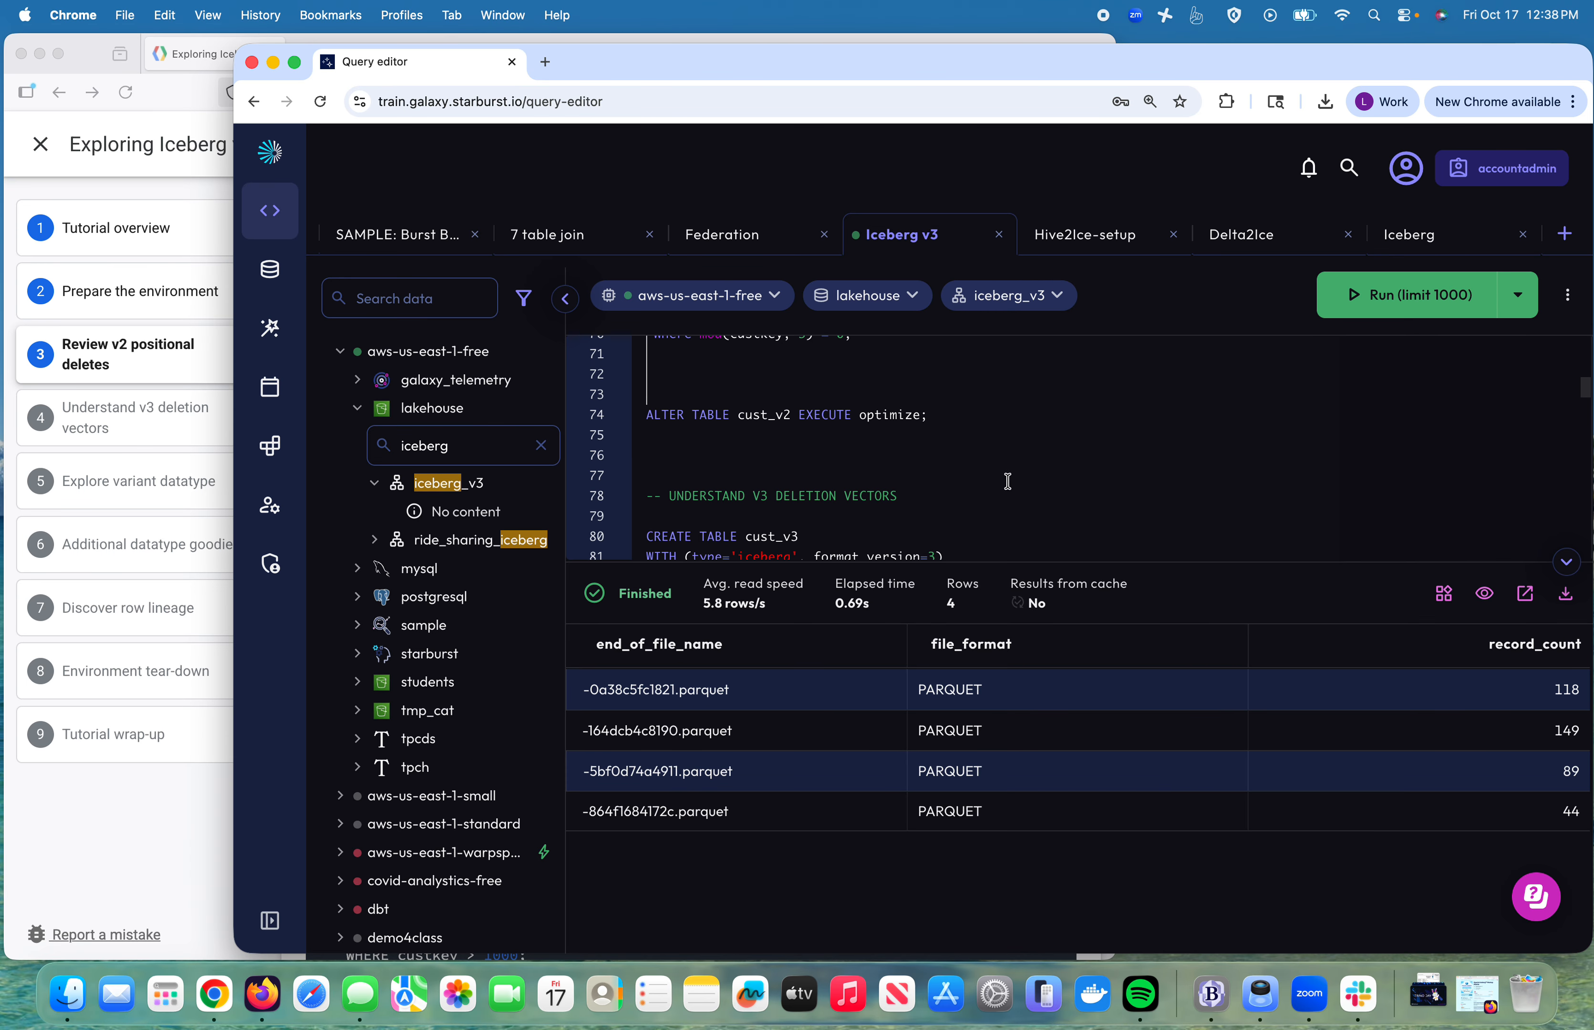
Step: Create cust_v3, run its batch INSERTs and list its files: three 500-record Parquet files
scroll(1008, 481, down, 1)
scroll(1008, 482, down, 1)
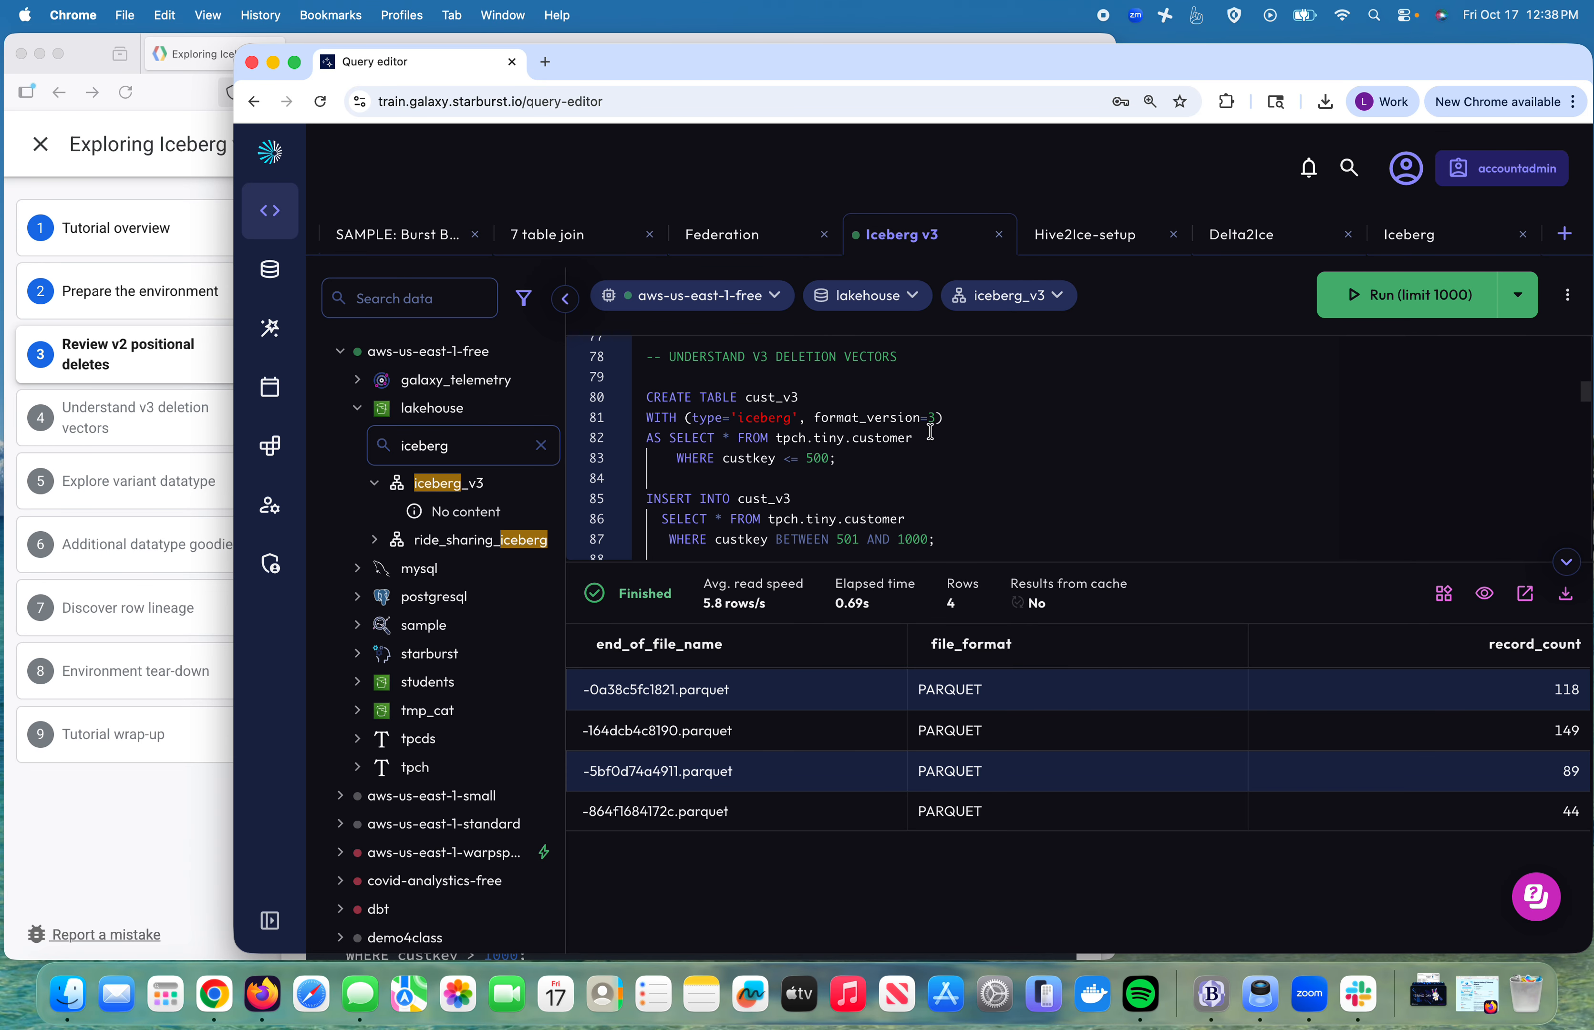
click(714, 390)
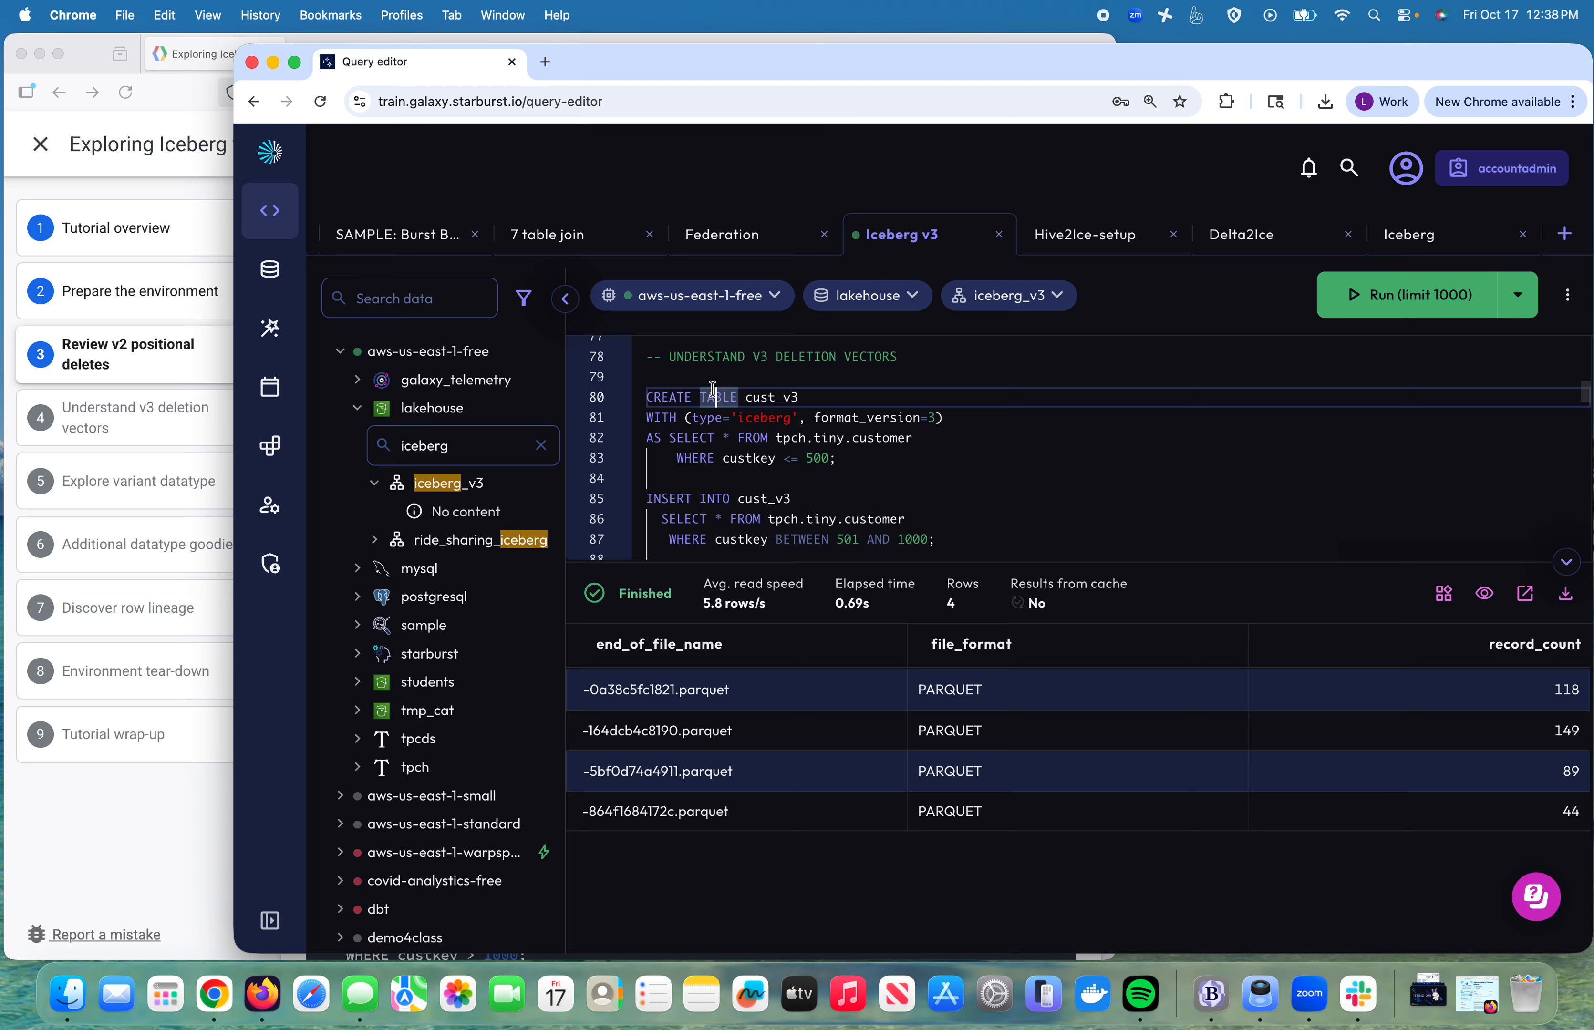
key(Up)
key(shift+Down)
key(shift+Down)
key(shift+Down)
key(shift+Down)
key(shift+Down)
key(shift+Down)
key(shift+Down)
key(shift+Down)
key(shift+Down)
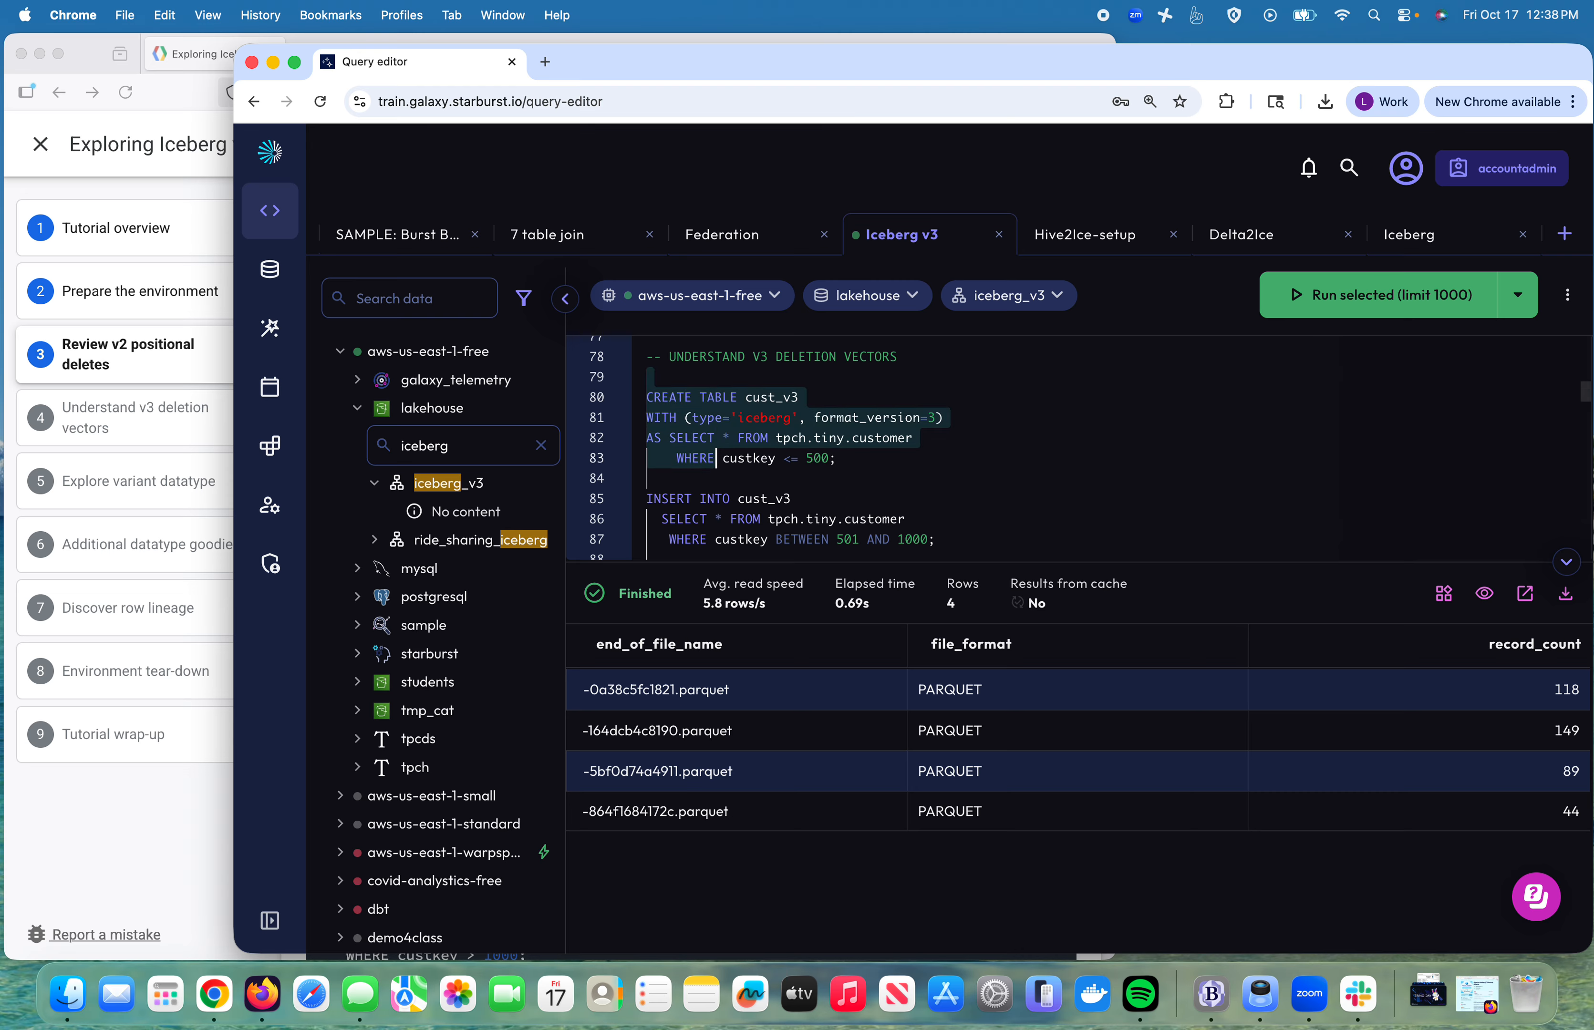
key(shift+Down)
key(shift+Down)
key(shift+Down)
key(shift+Down)
key(shift+Down)
key(shift+Down)
key(shift+Down)
key(shift+Down)
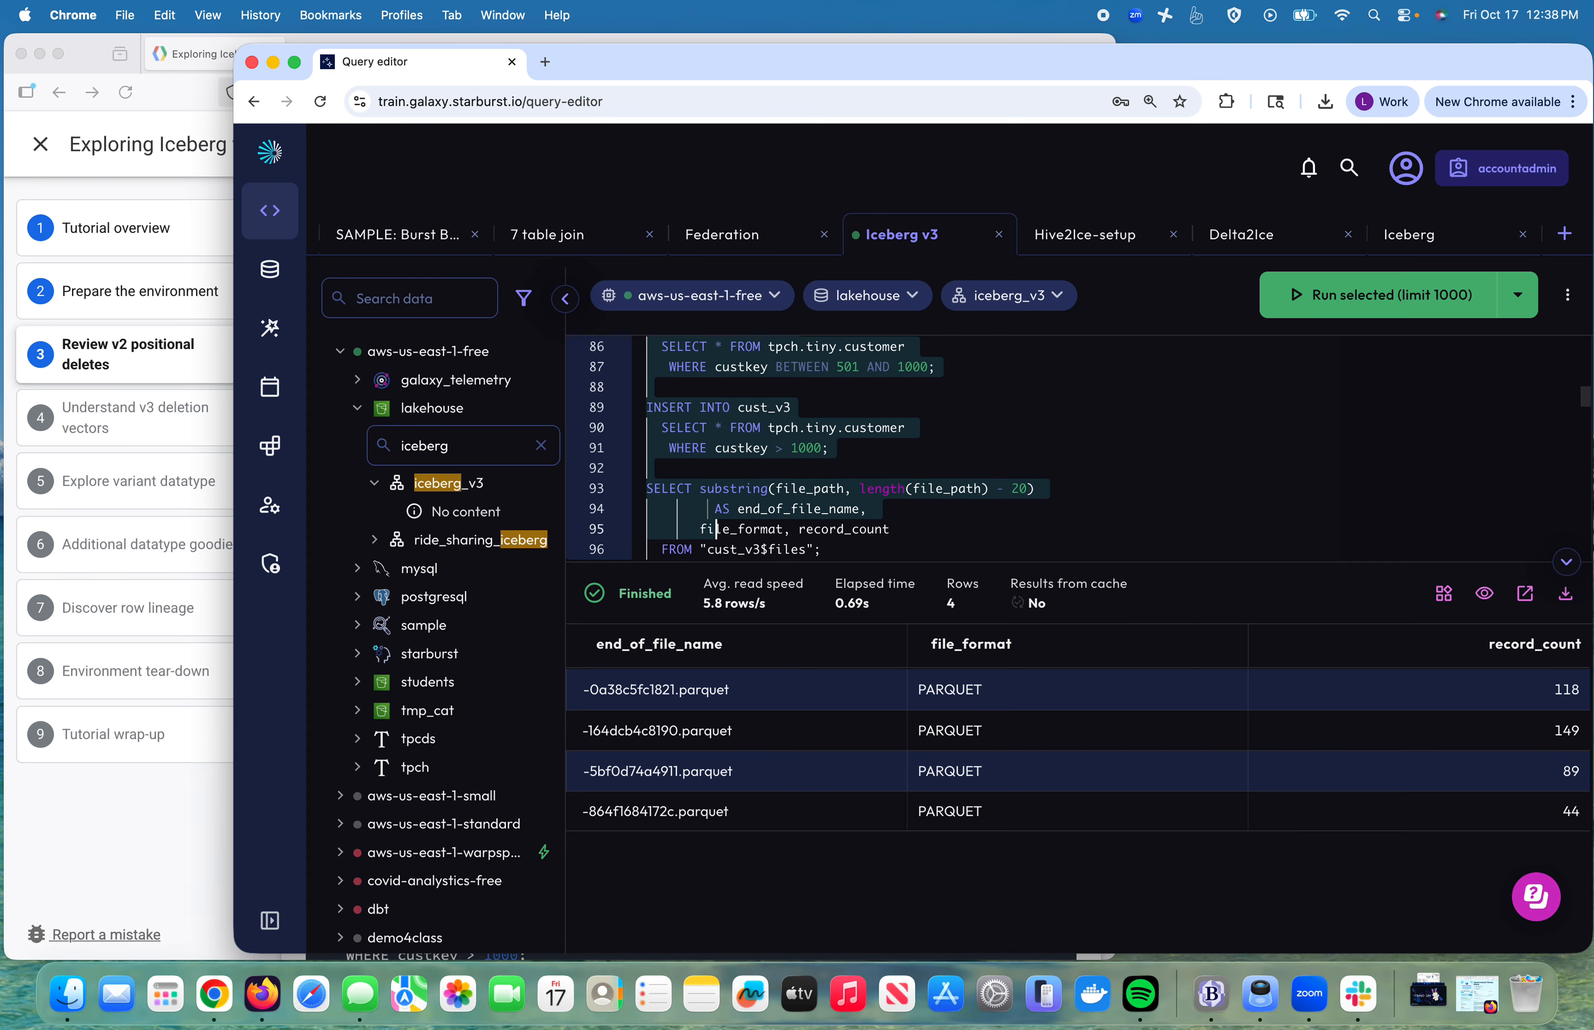
key(shift+Down)
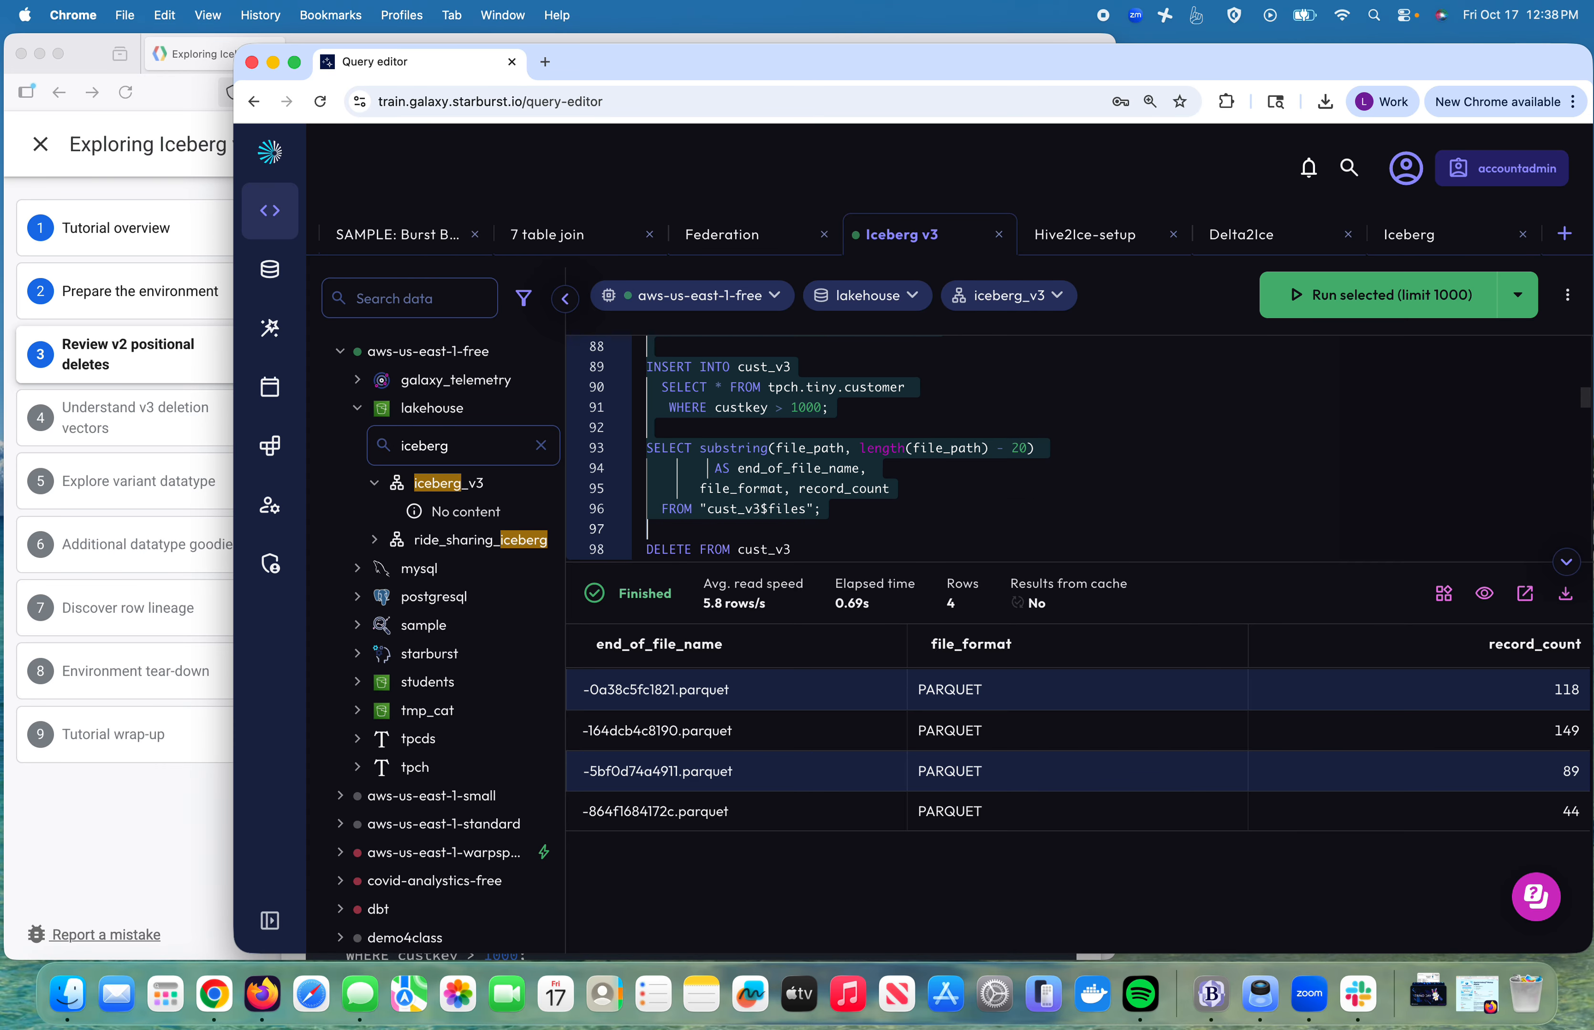
click(1359, 301)
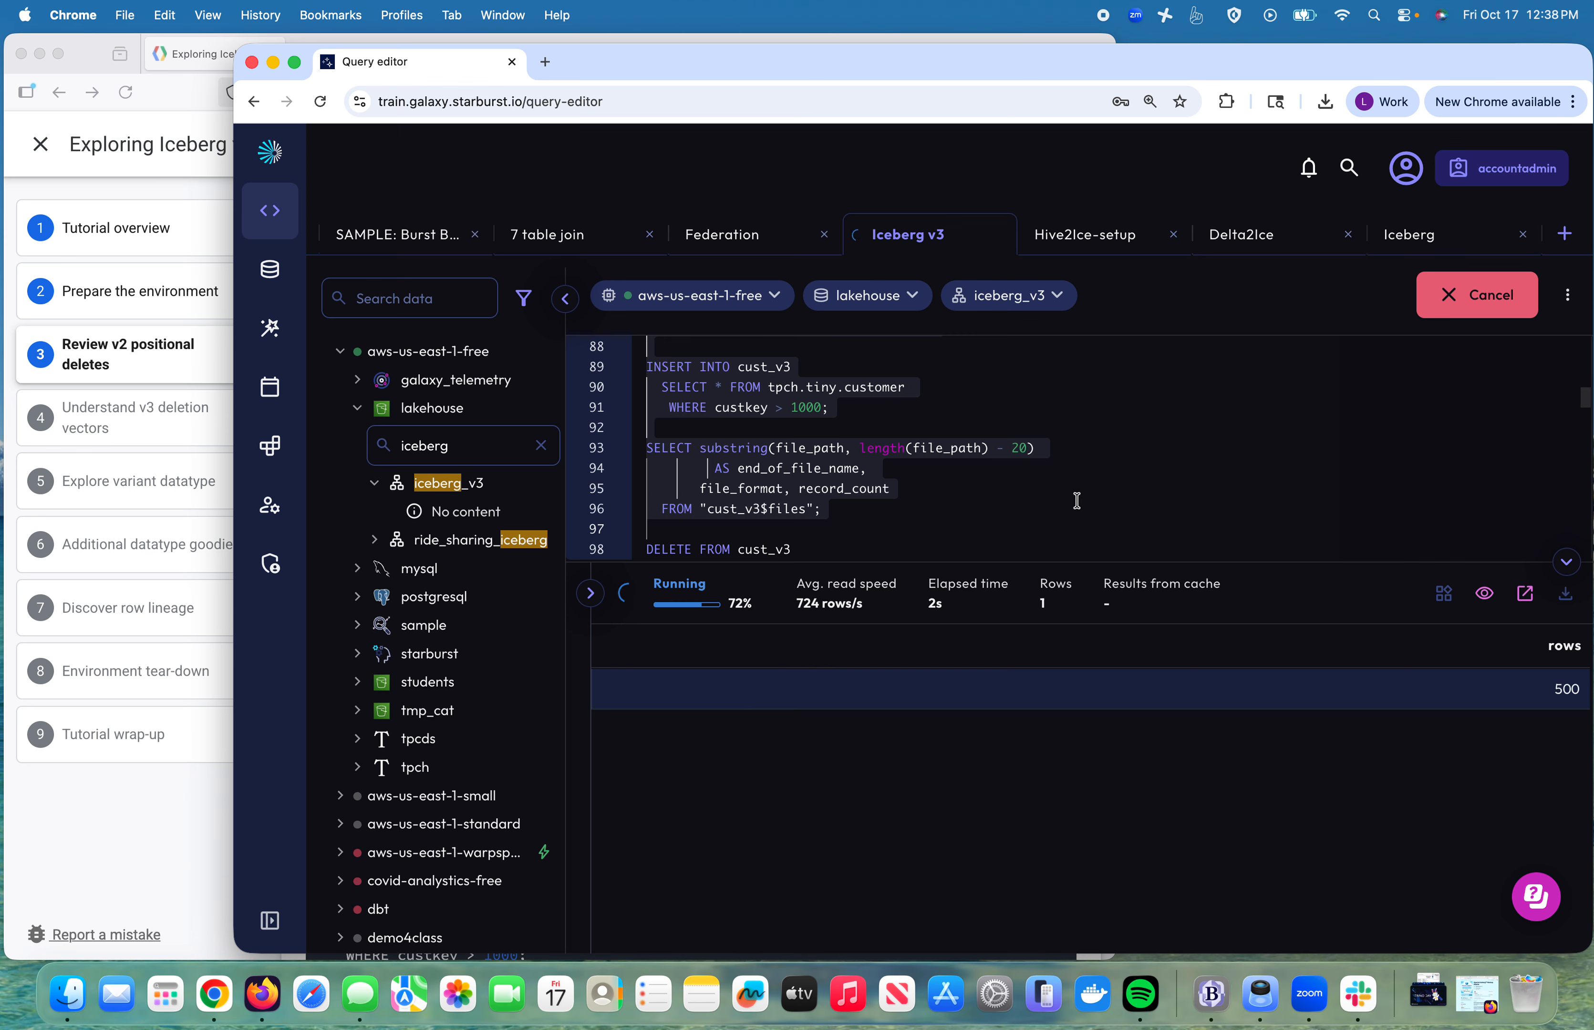
key(super+Return)
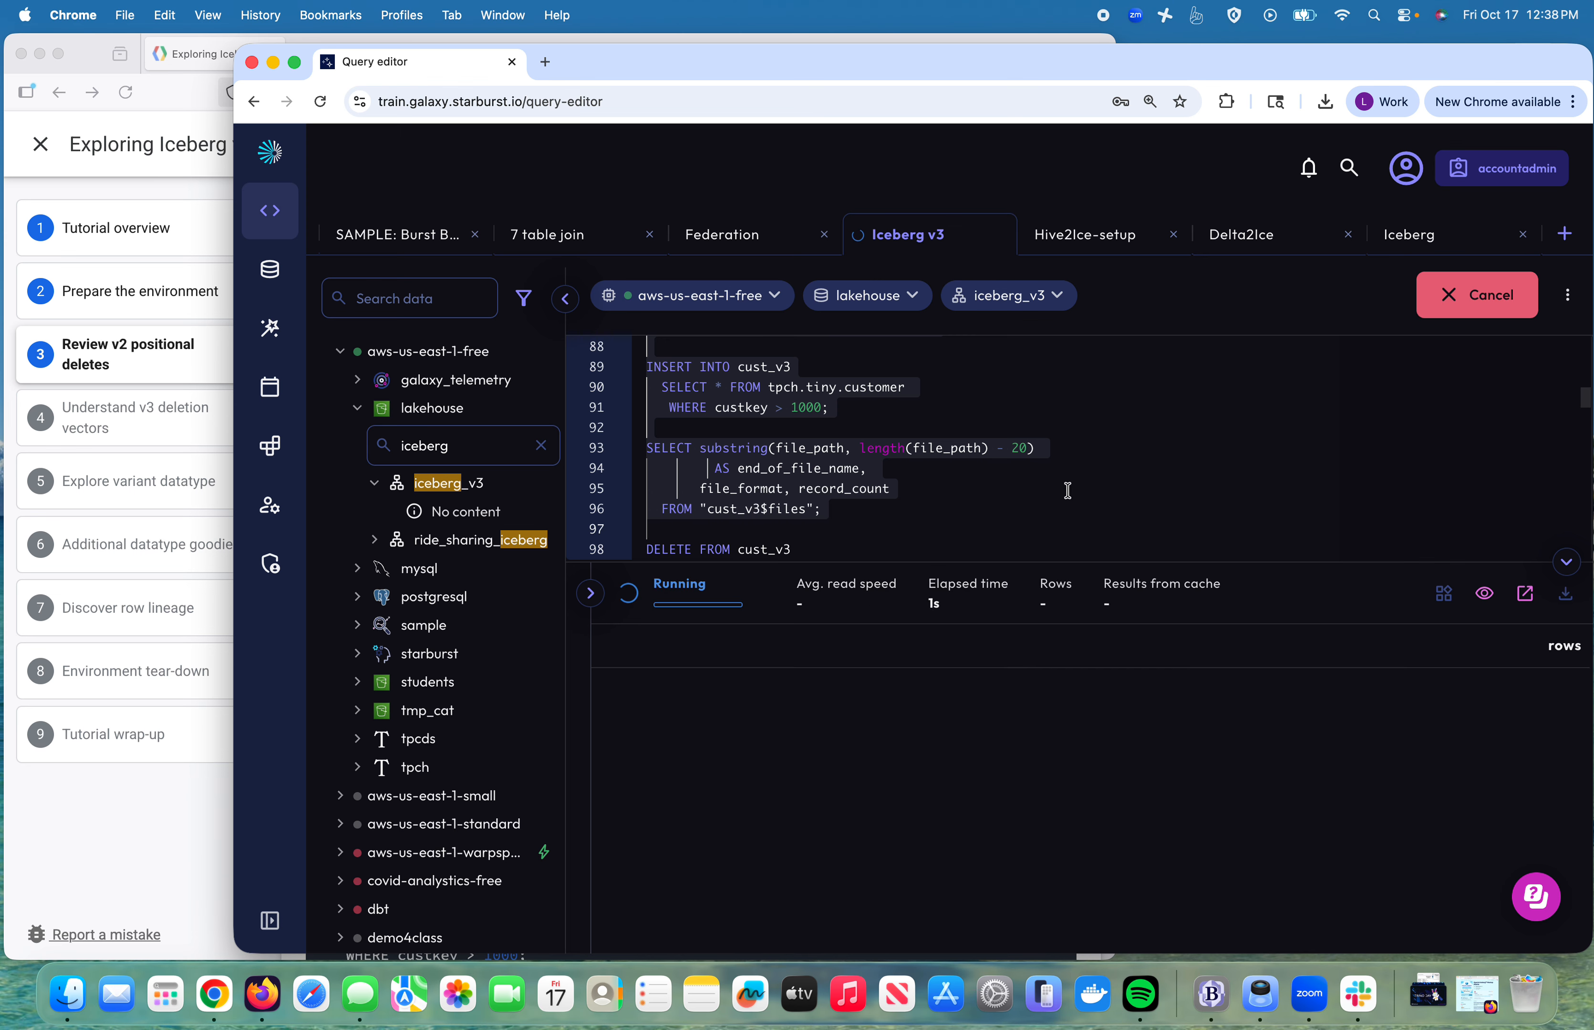
scroll(1068, 491, down, 2)
key(super+Return)
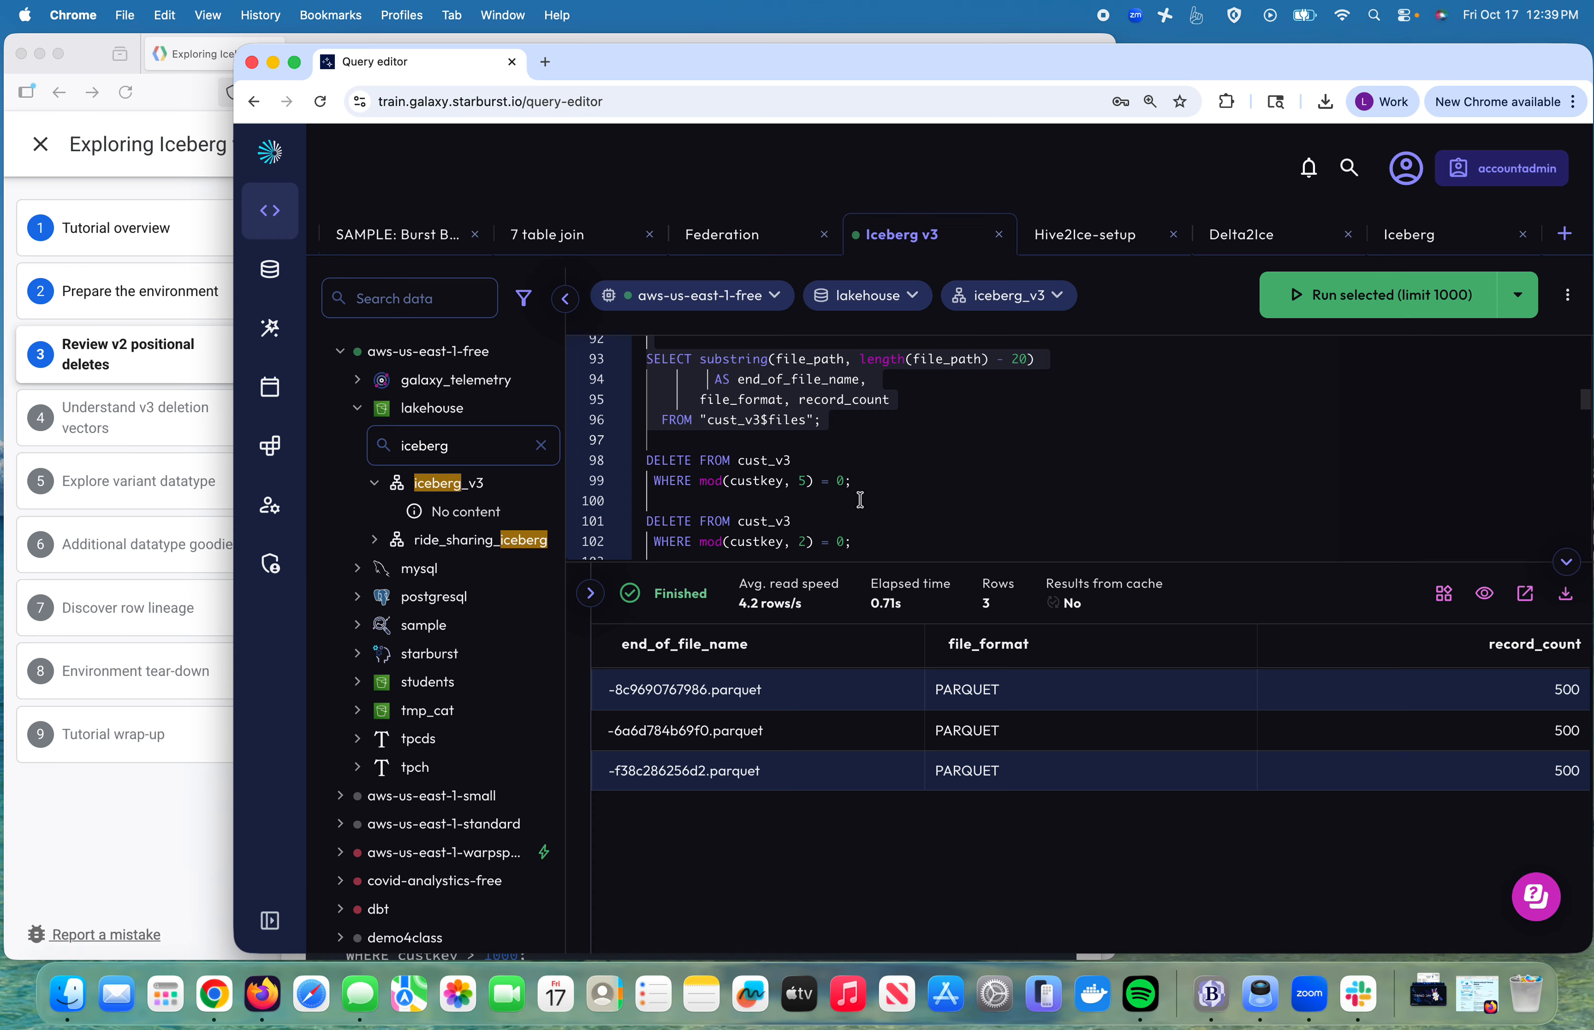
click(867, 484)
Step: Delete cust_v3 rows with custkey divisible by 5, then relist files showing three 100-record Puffin files
drag(865, 484, 857, 447)
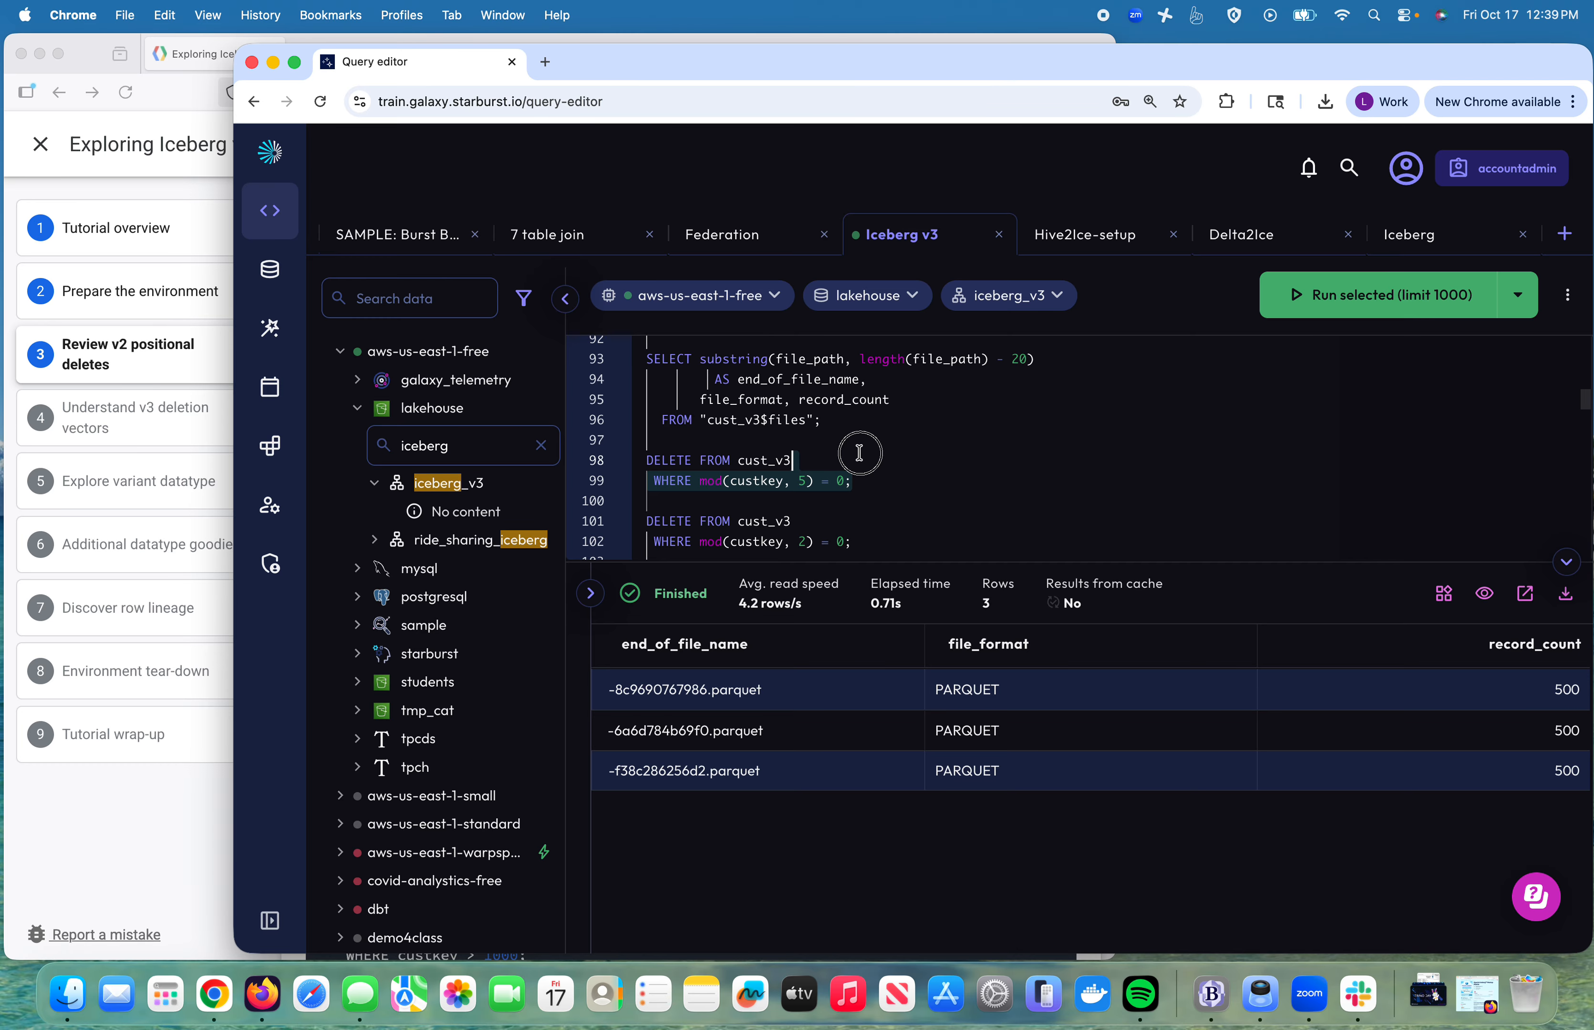
click(1352, 310)
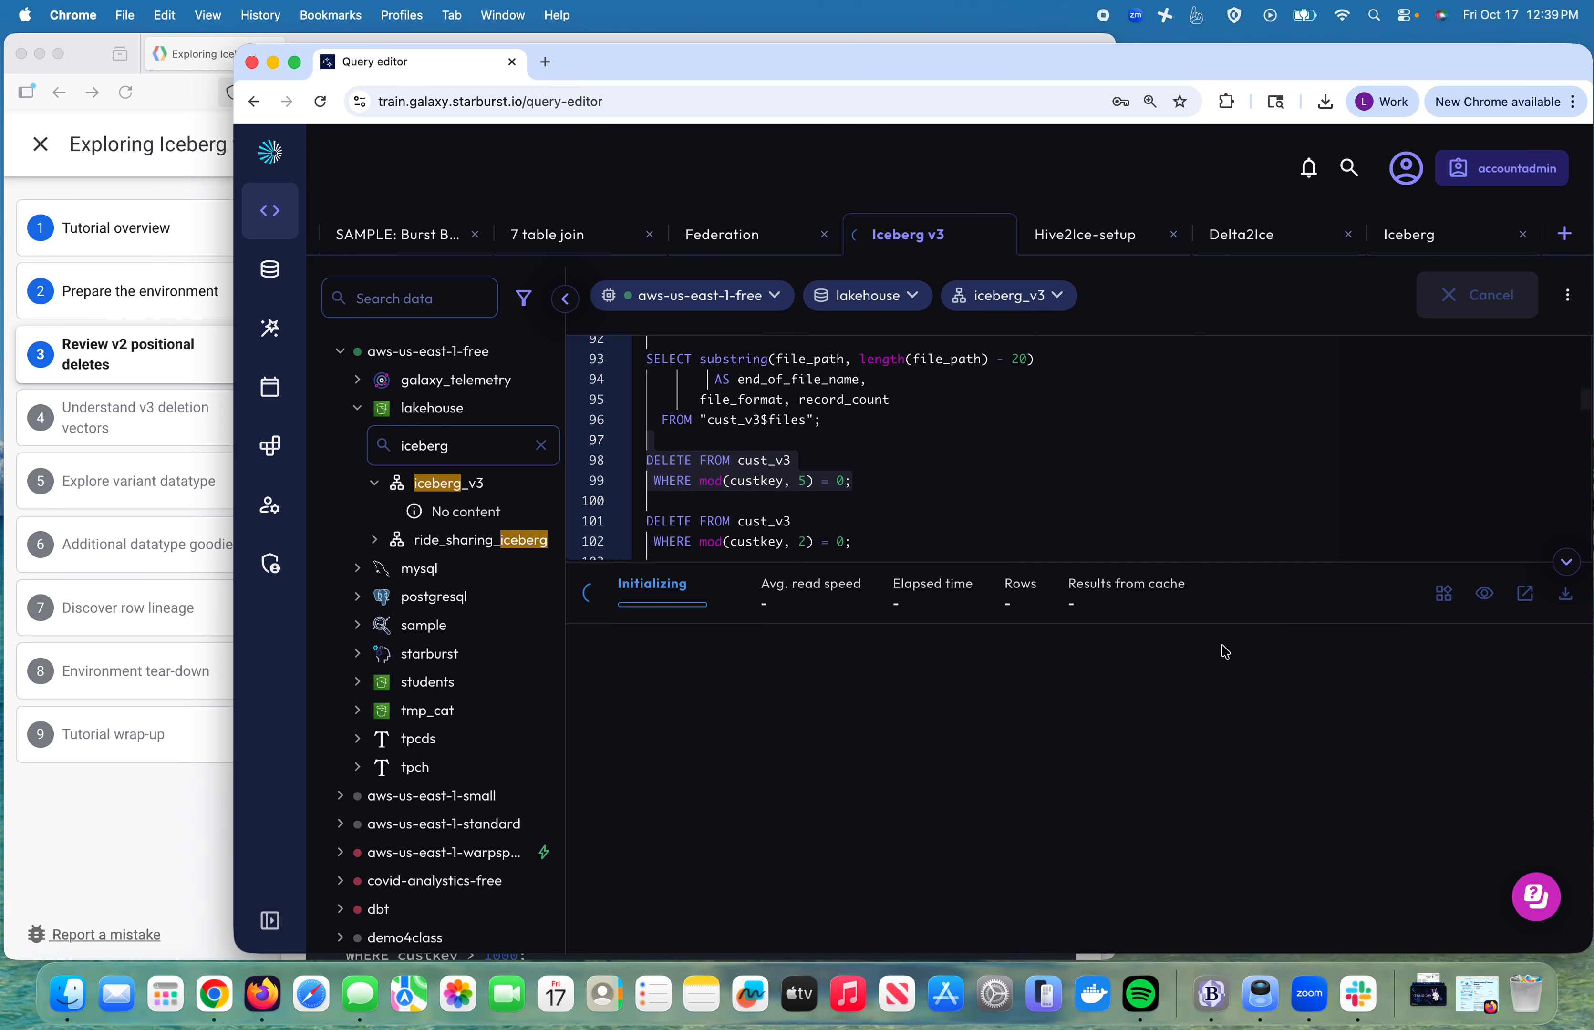
click(776, 419)
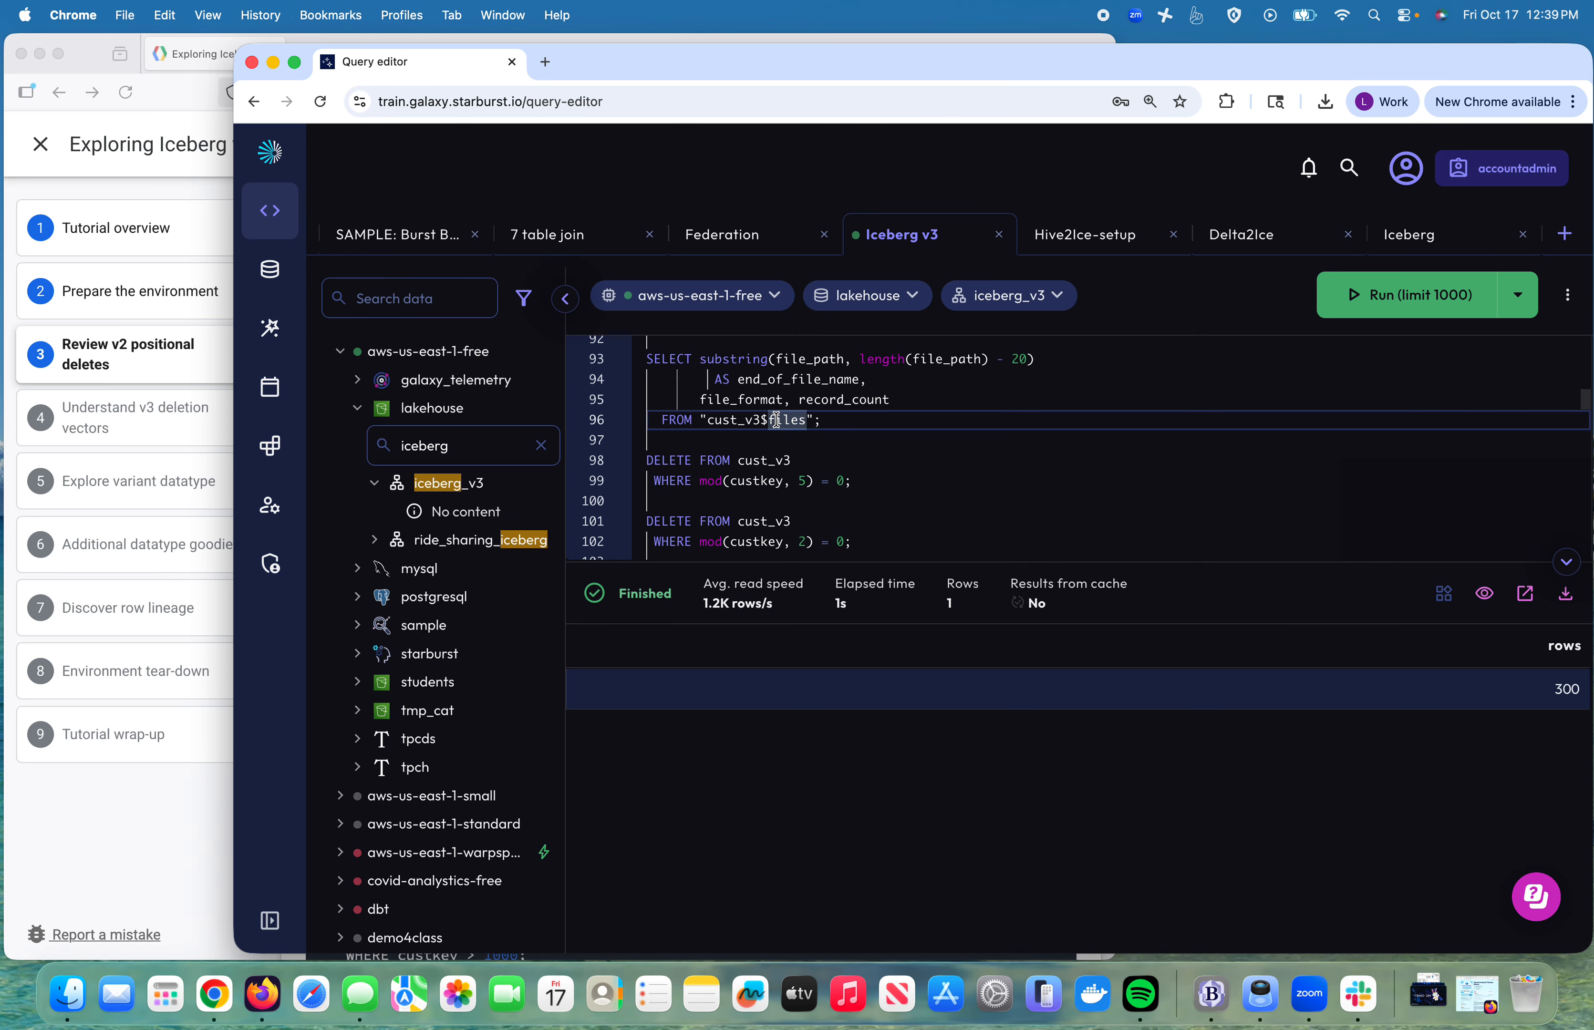
click(1360, 298)
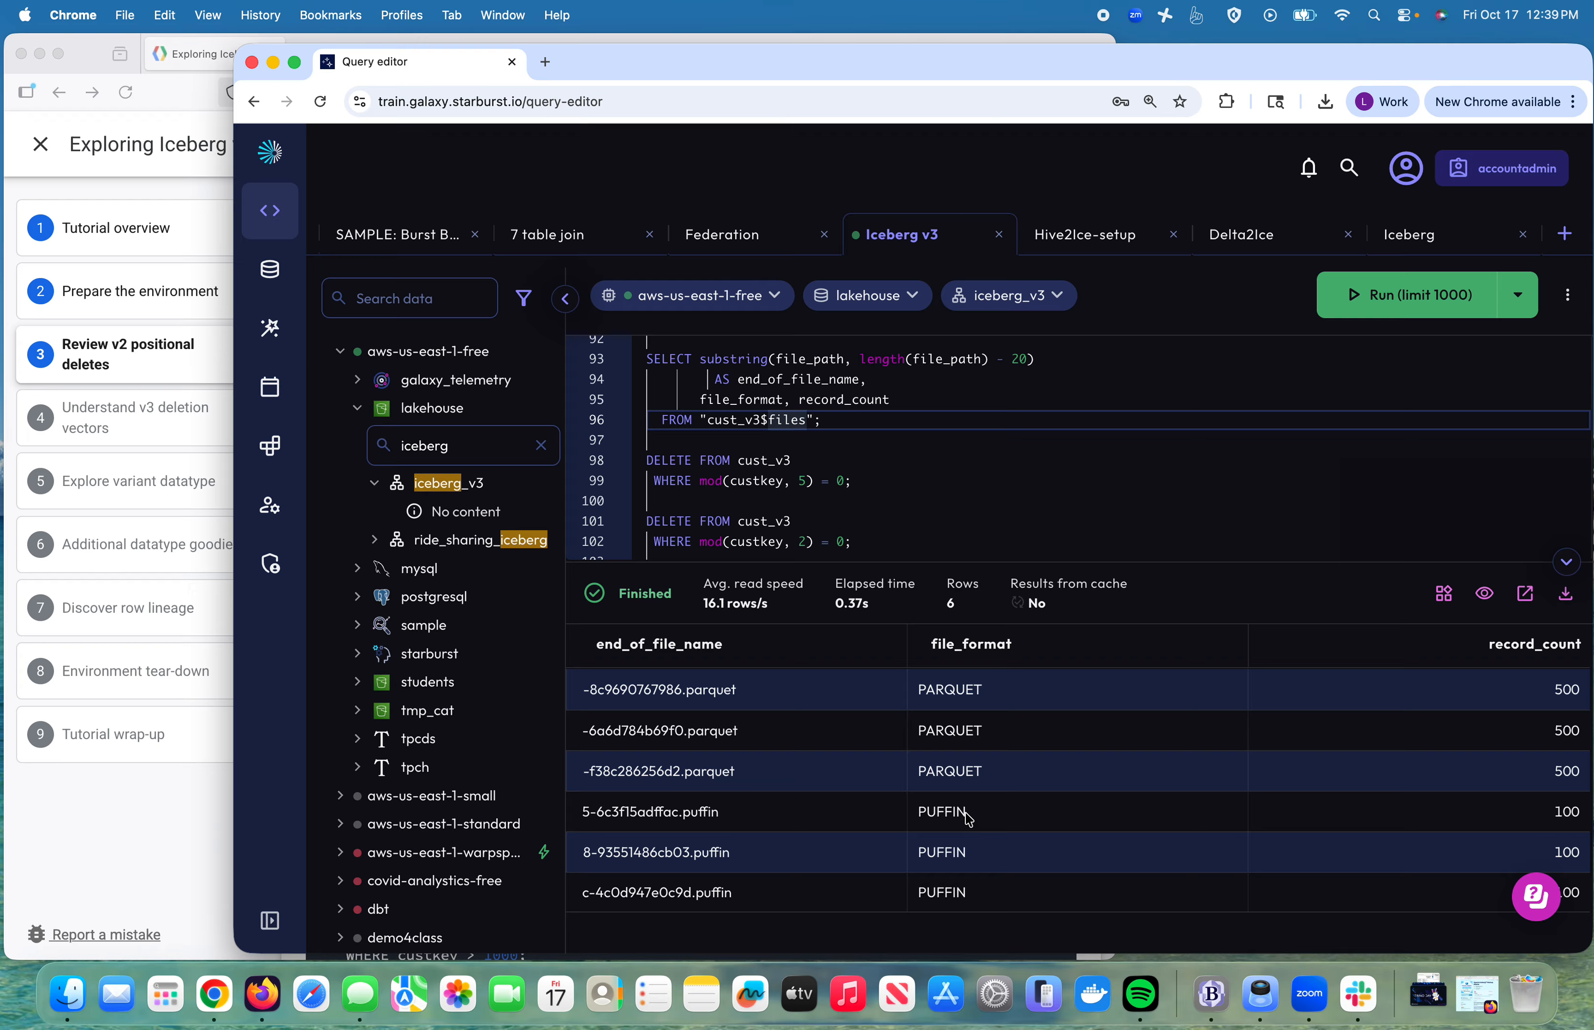
click(882, 460)
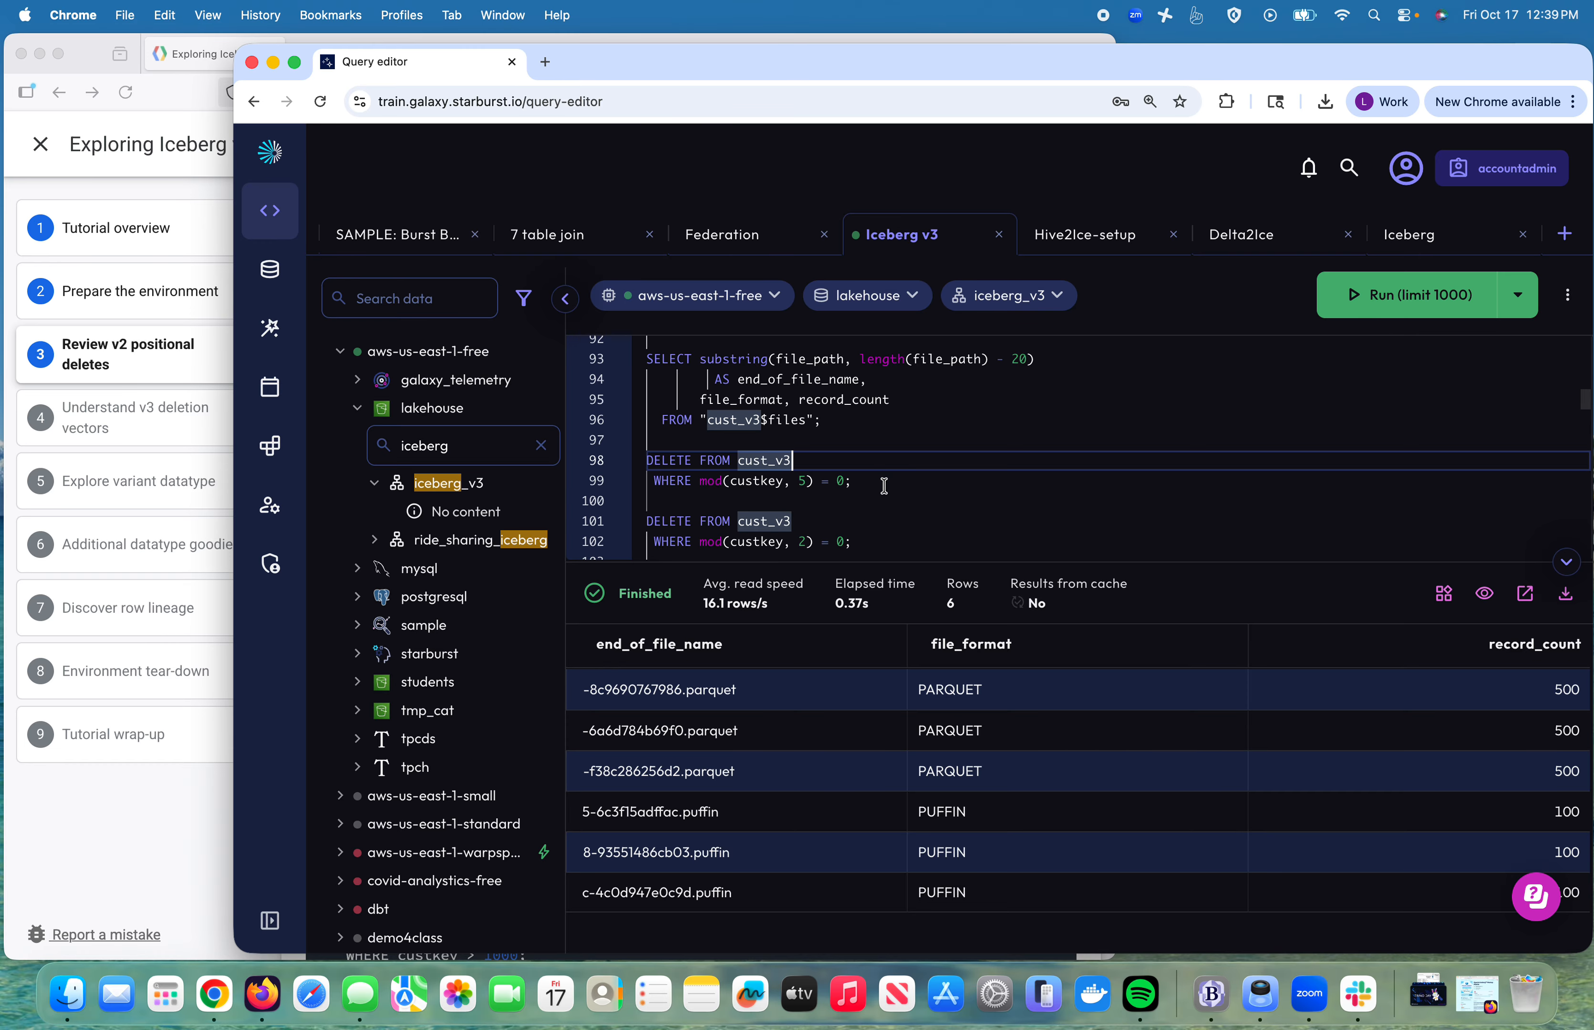
scroll(884, 487, down, 1)
Step: Delete even-custkey rows from cust_v3 and relist its files, with Puffin files now at 300 records
click(882, 529)
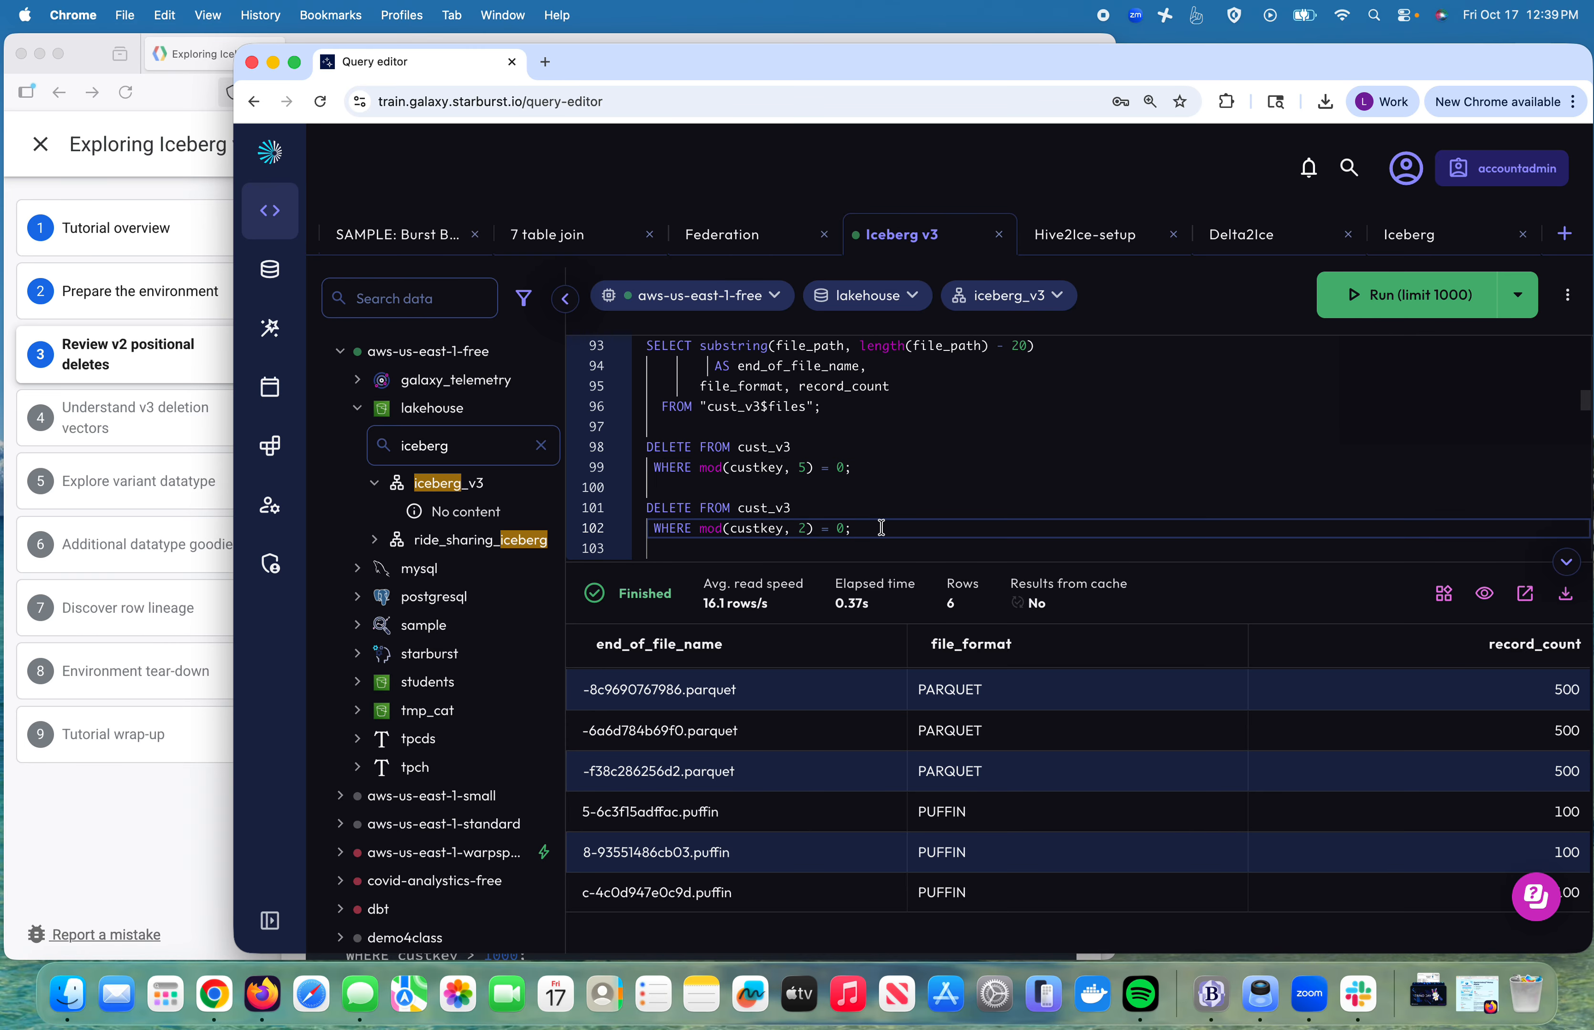
key(shift+Up)
key(shift+Up)
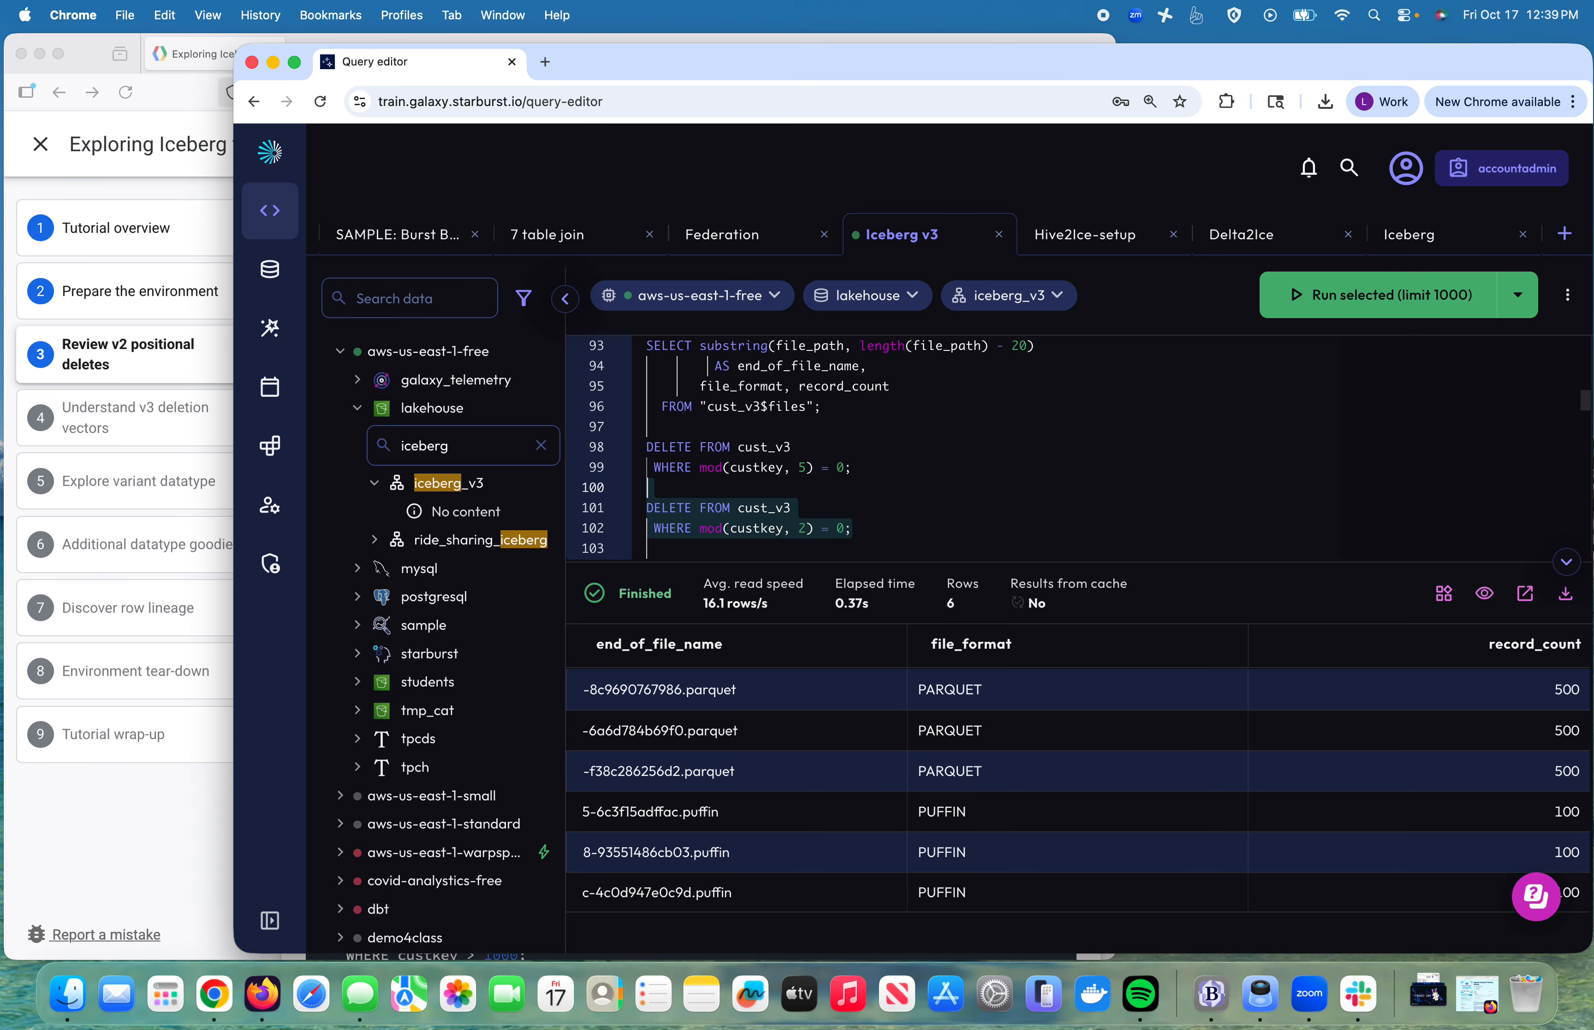
click(1381, 294)
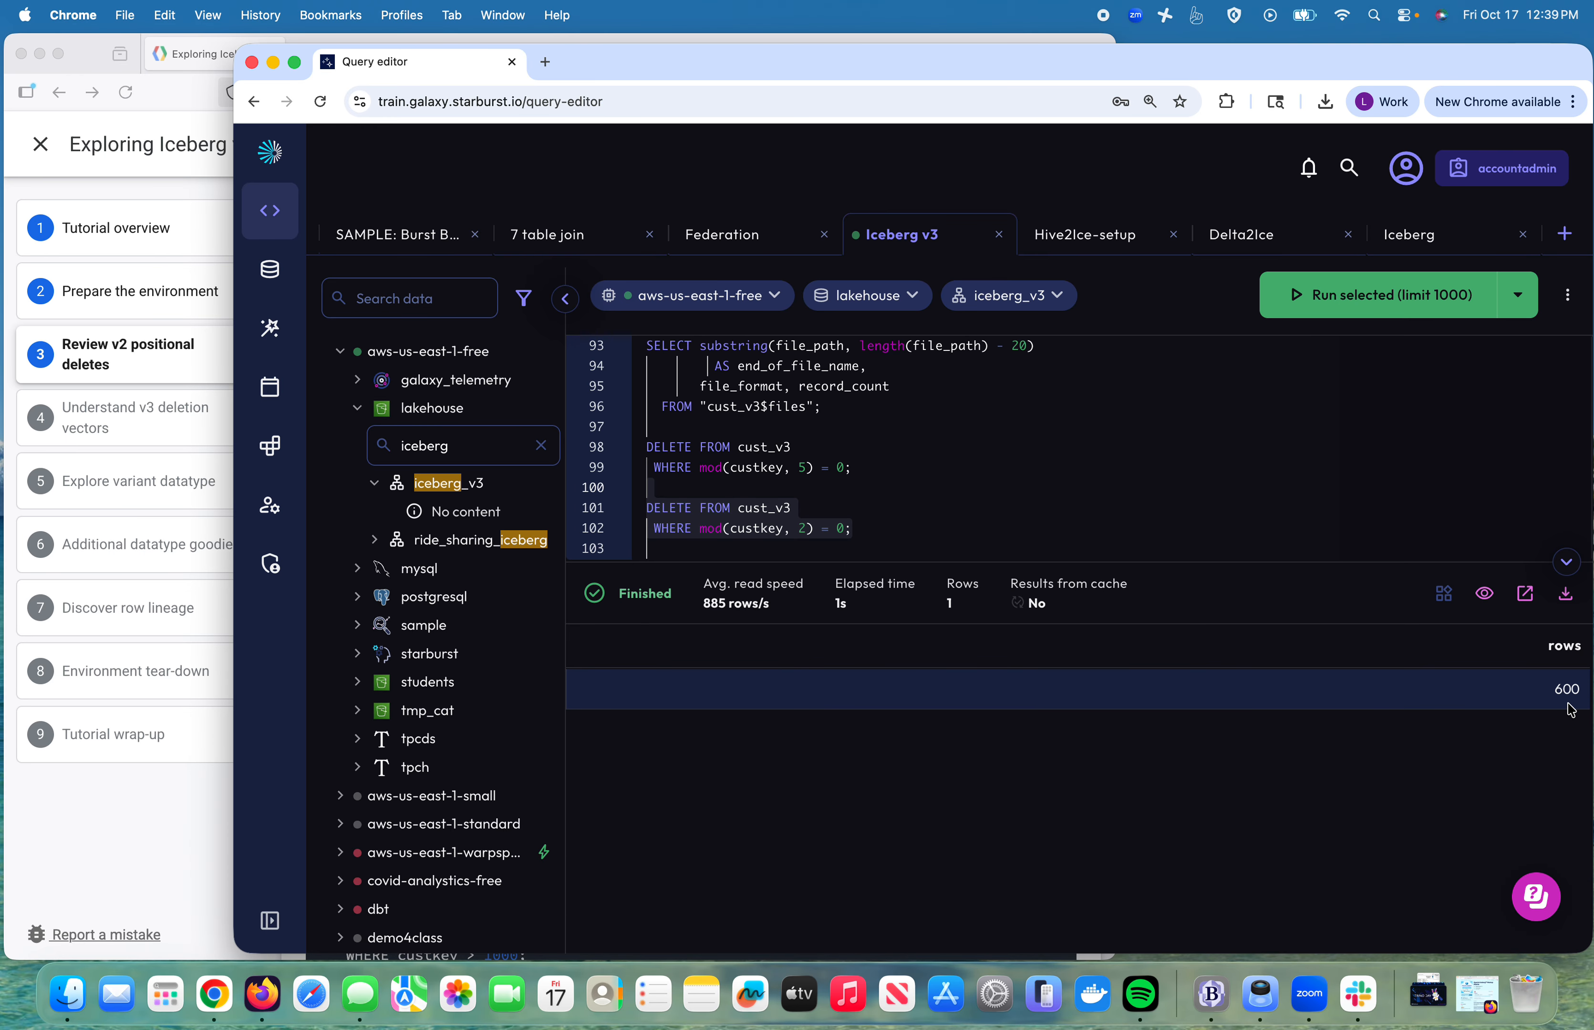
click(793, 406)
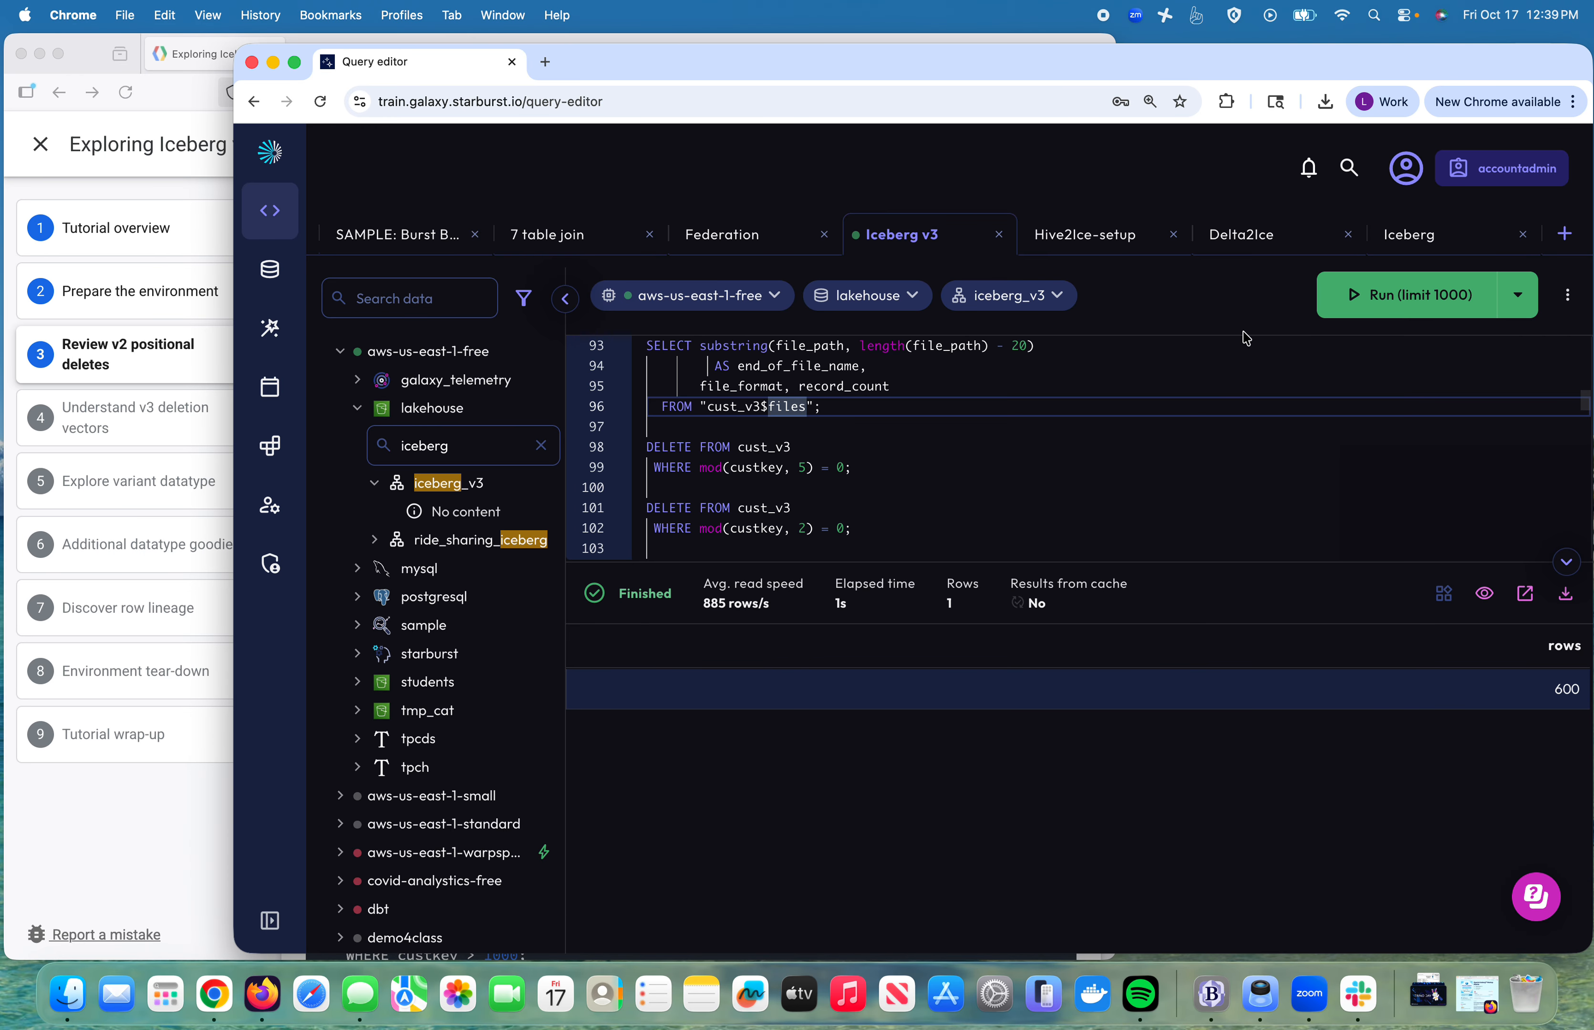
click(1411, 305)
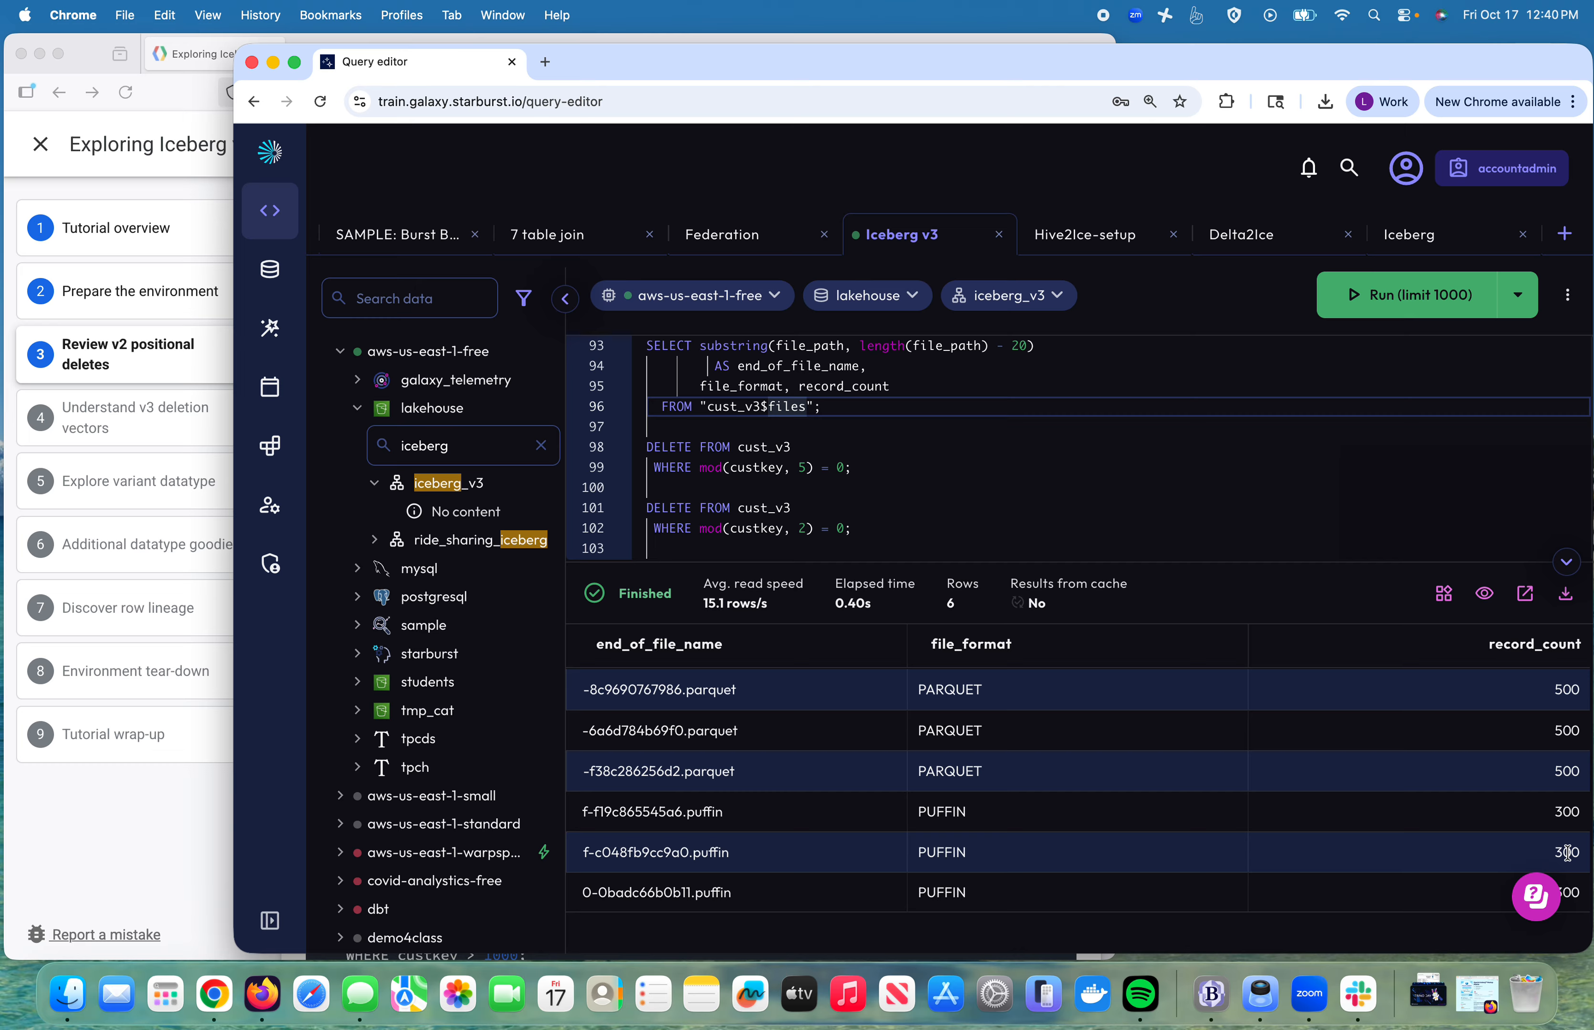
scroll(971, 499, down, 2)
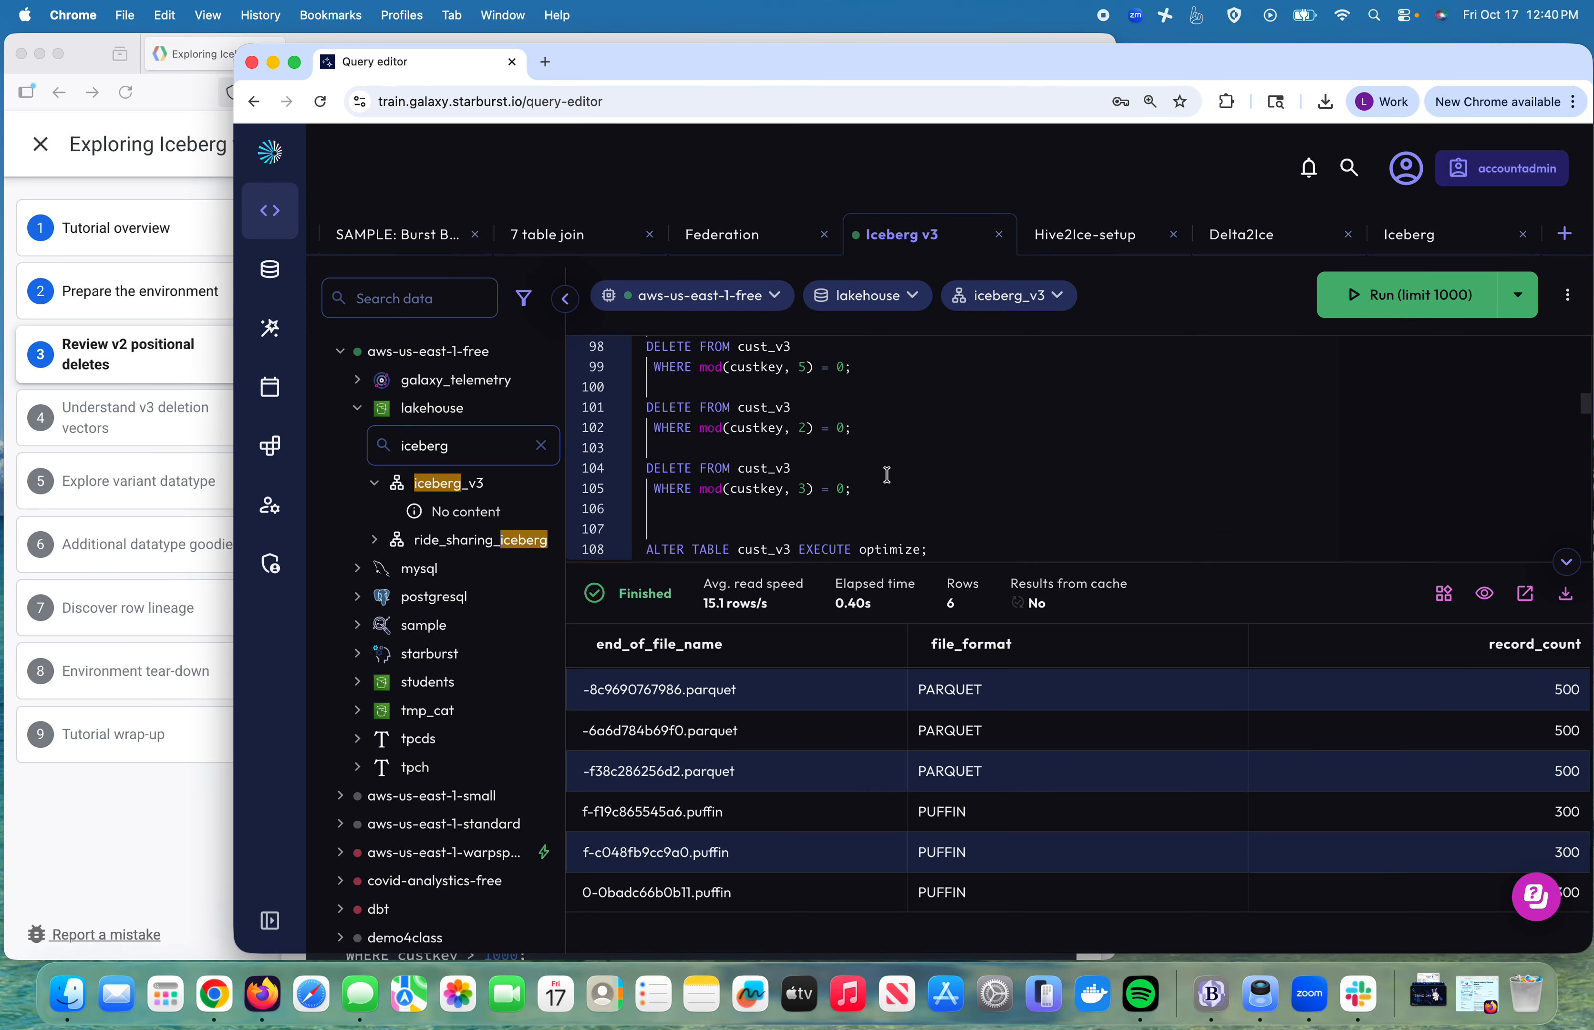
Step: Delete cust_v3 rows with custkey divisible by 3; the relisted Puffin files now hold 366 records each
drag(868, 491, 648, 447)
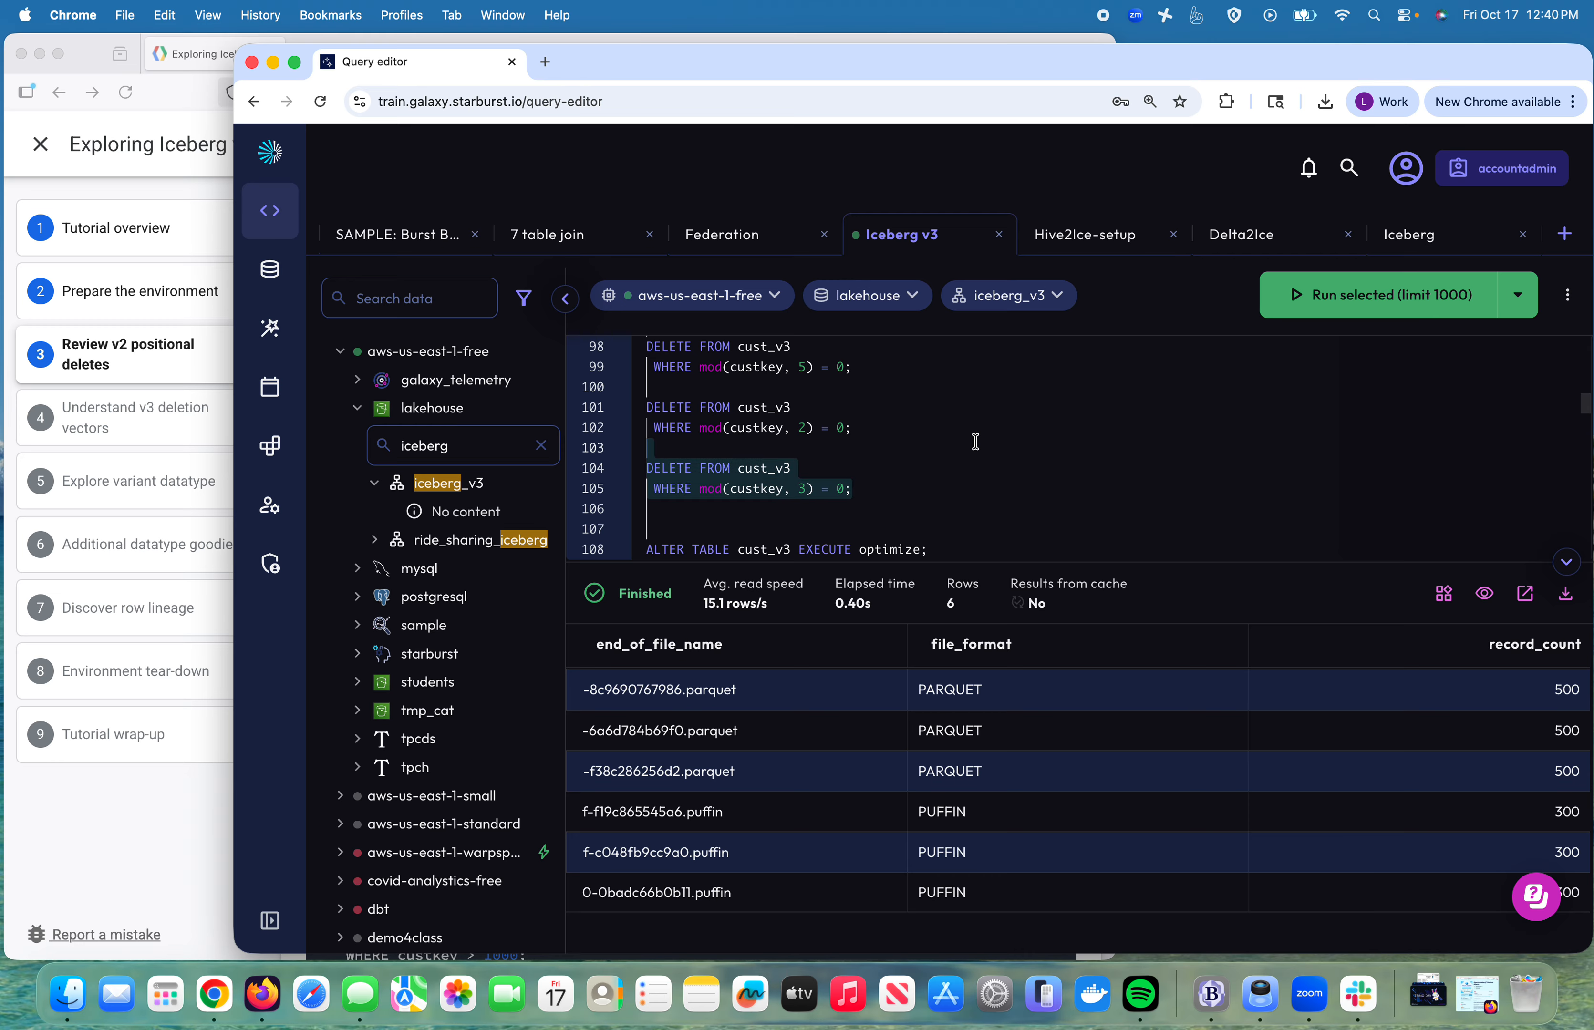
click(1380, 296)
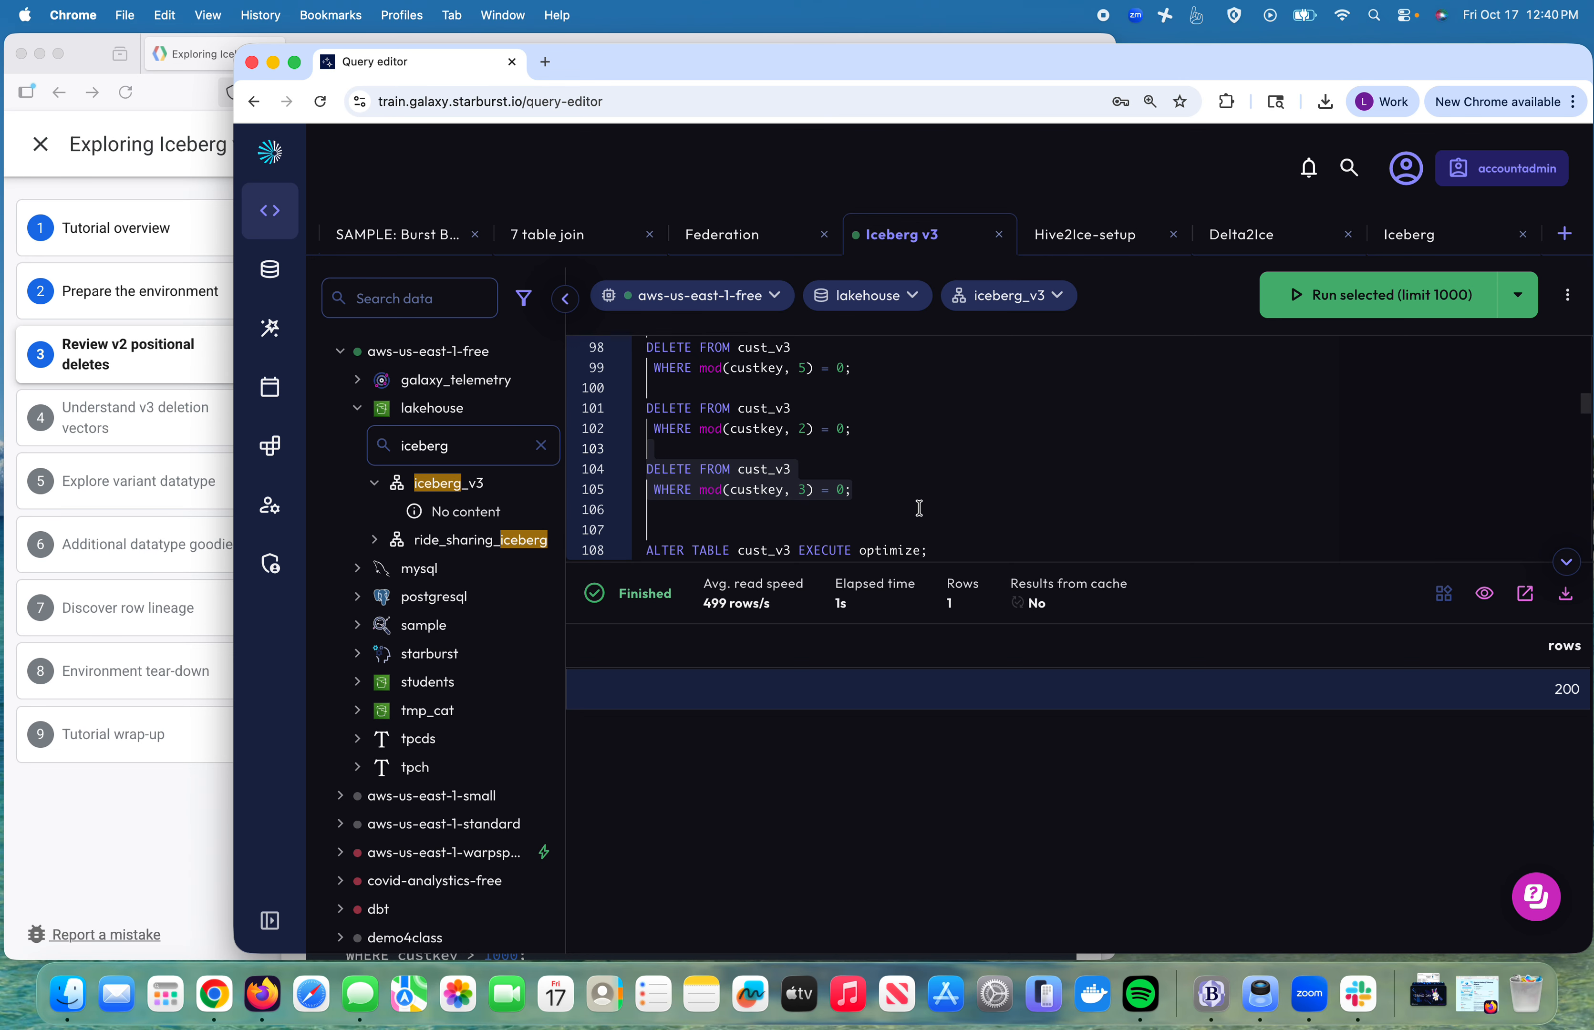
scroll(920, 508, up, 3)
click(776, 462)
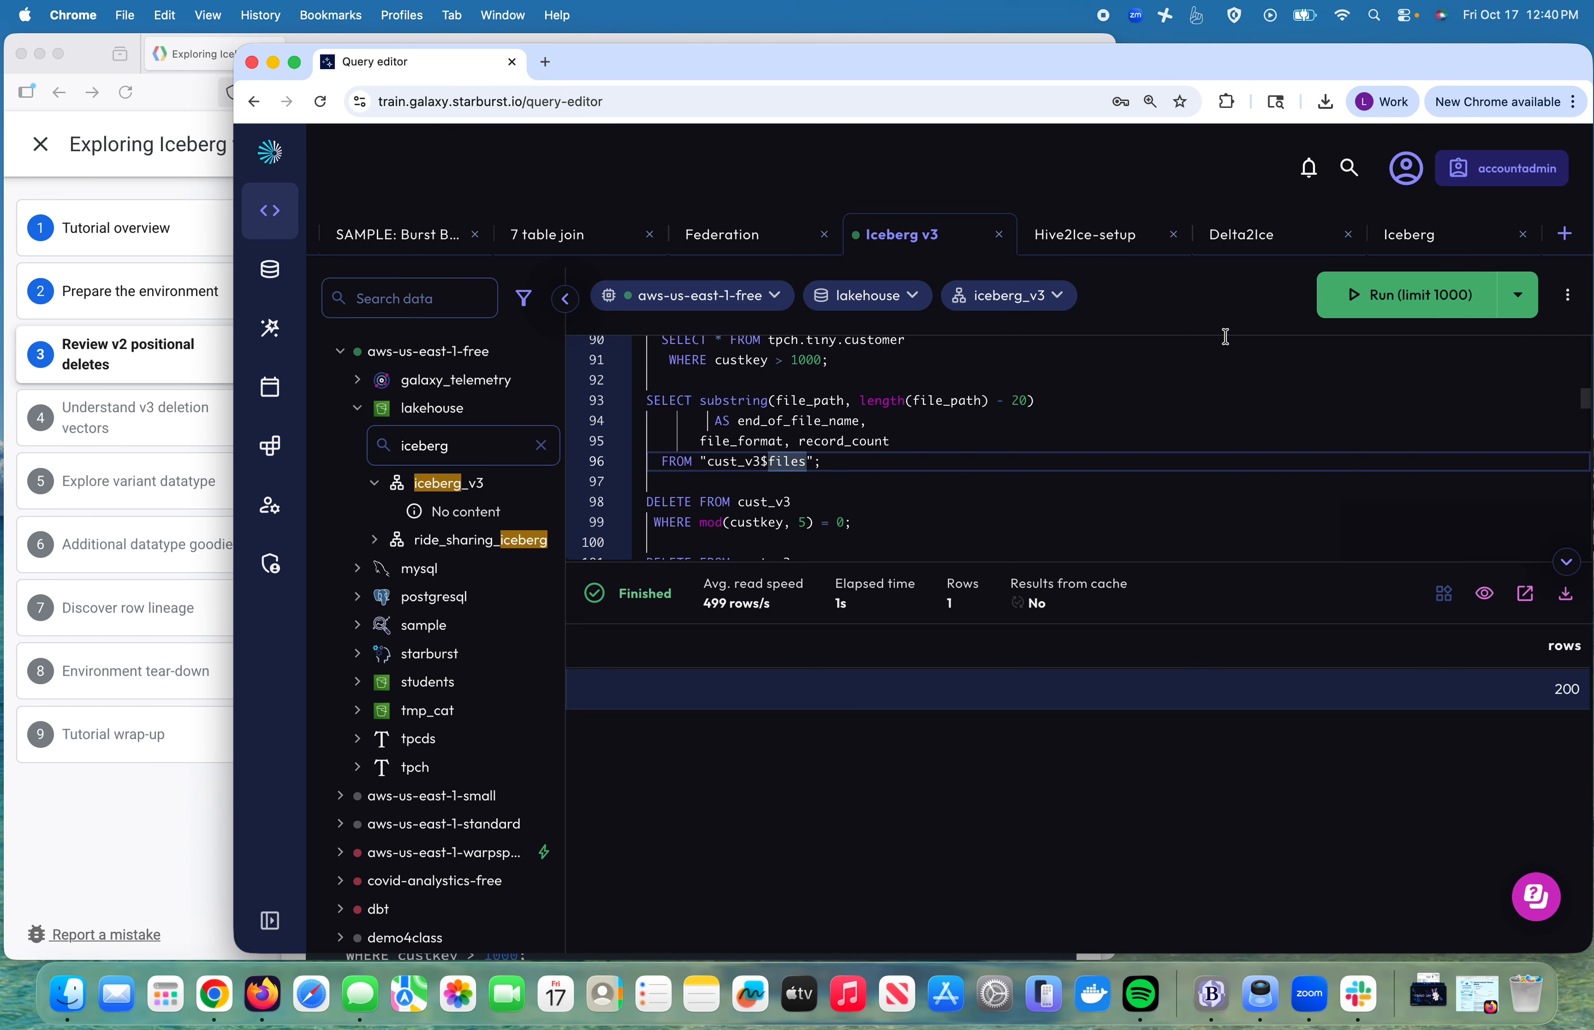
click(1400, 295)
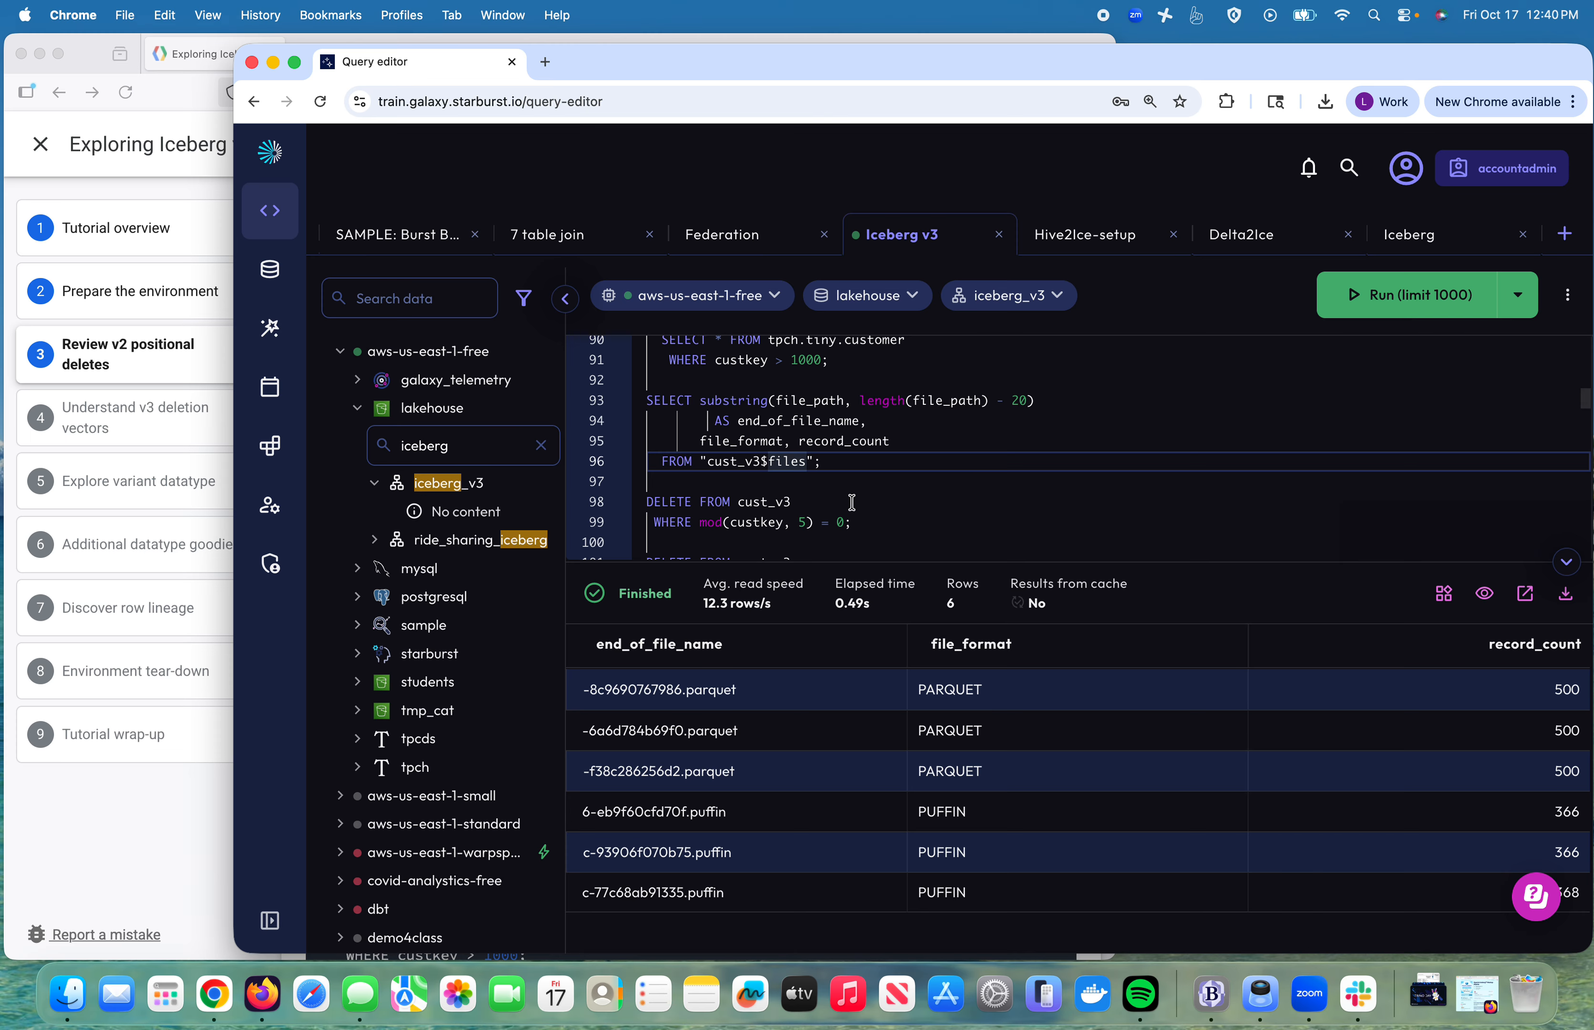
scroll(930, 529, down, 5)
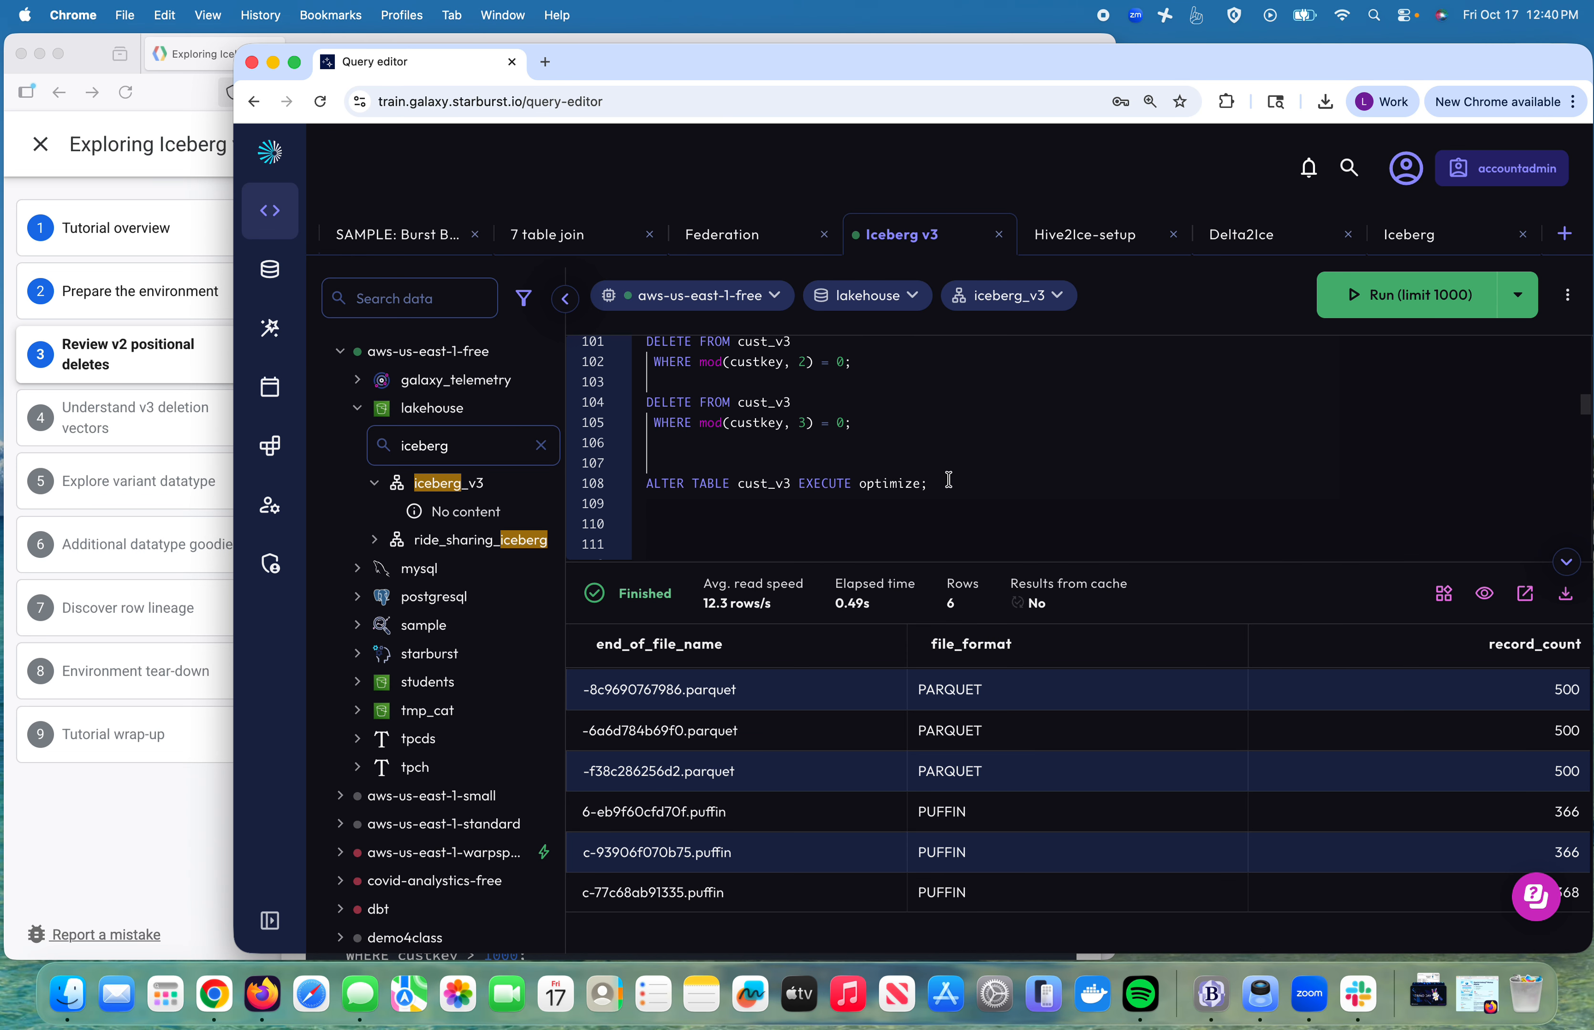
Step: Optimize cust_v3 and relist its files: four Parquet files of 78, 67, 156 and 99 records
drag(936, 466, 947, 483)
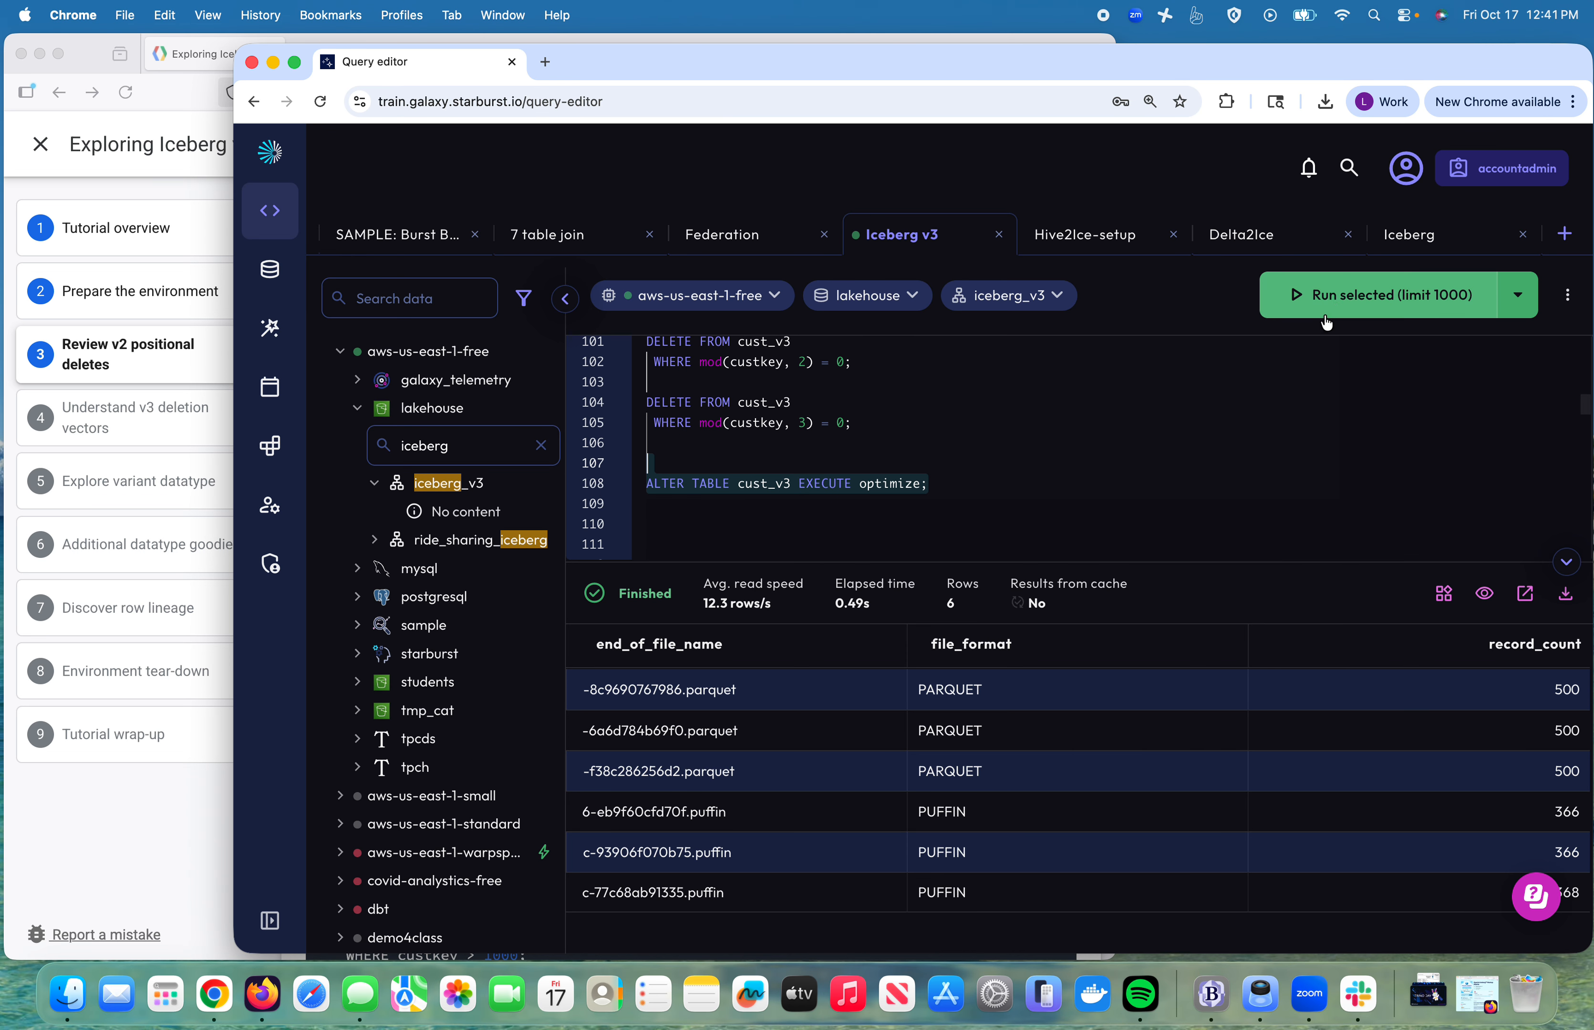
click(1338, 308)
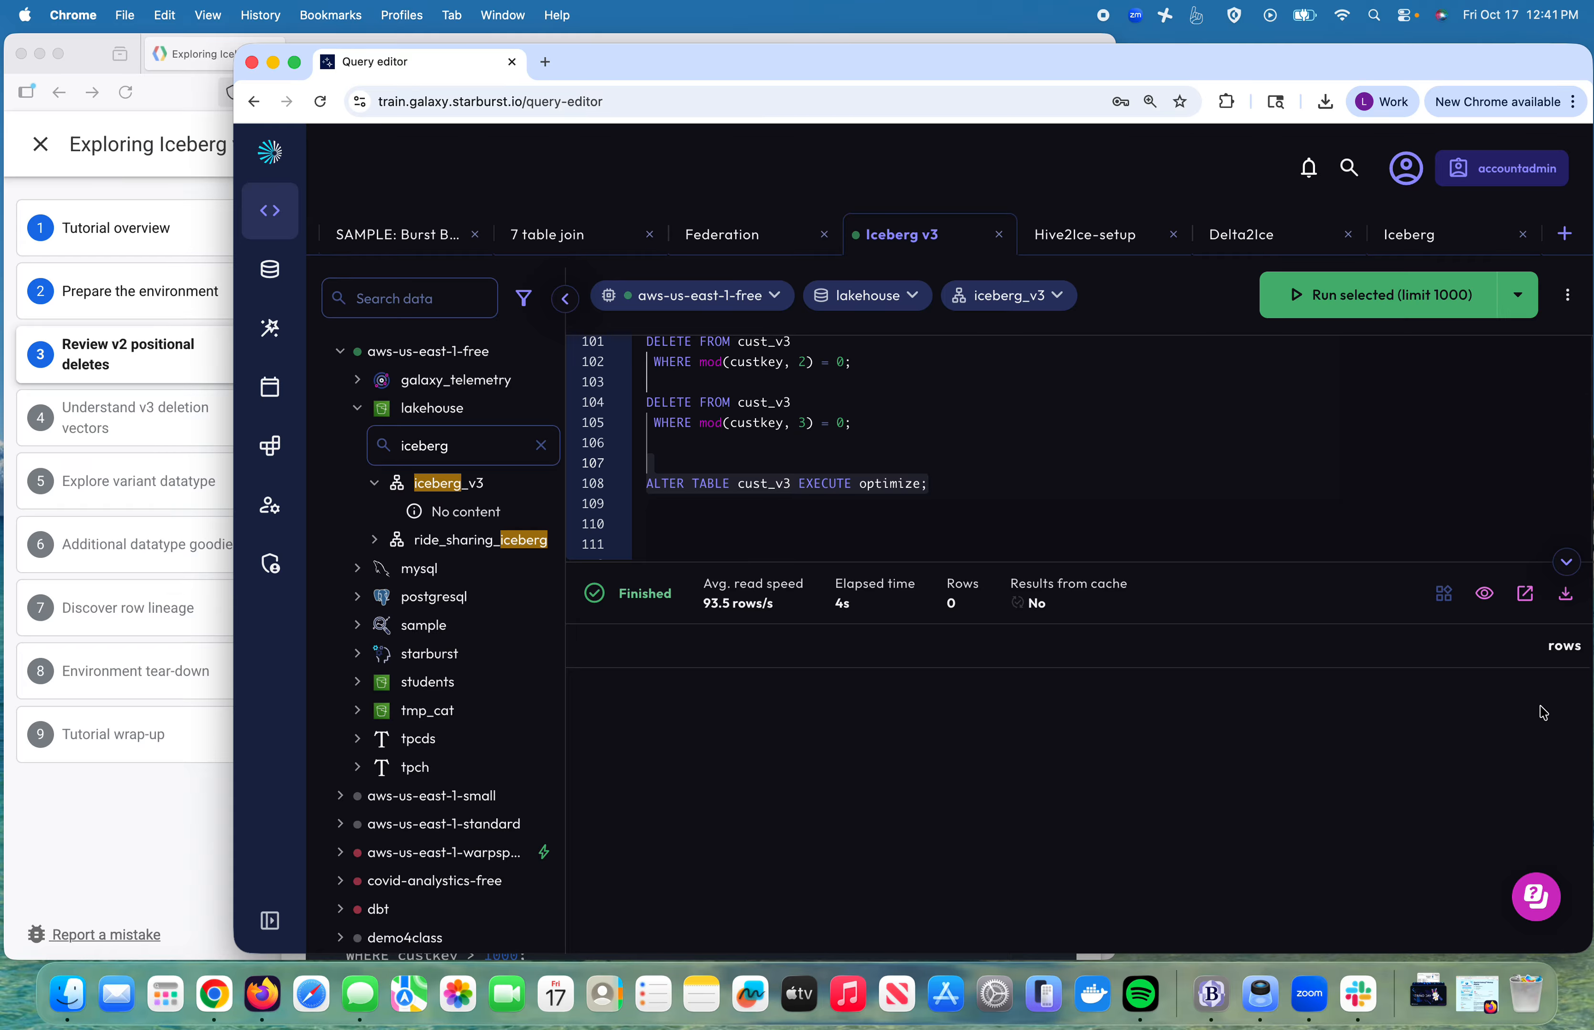
scroll(989, 516, up, 5)
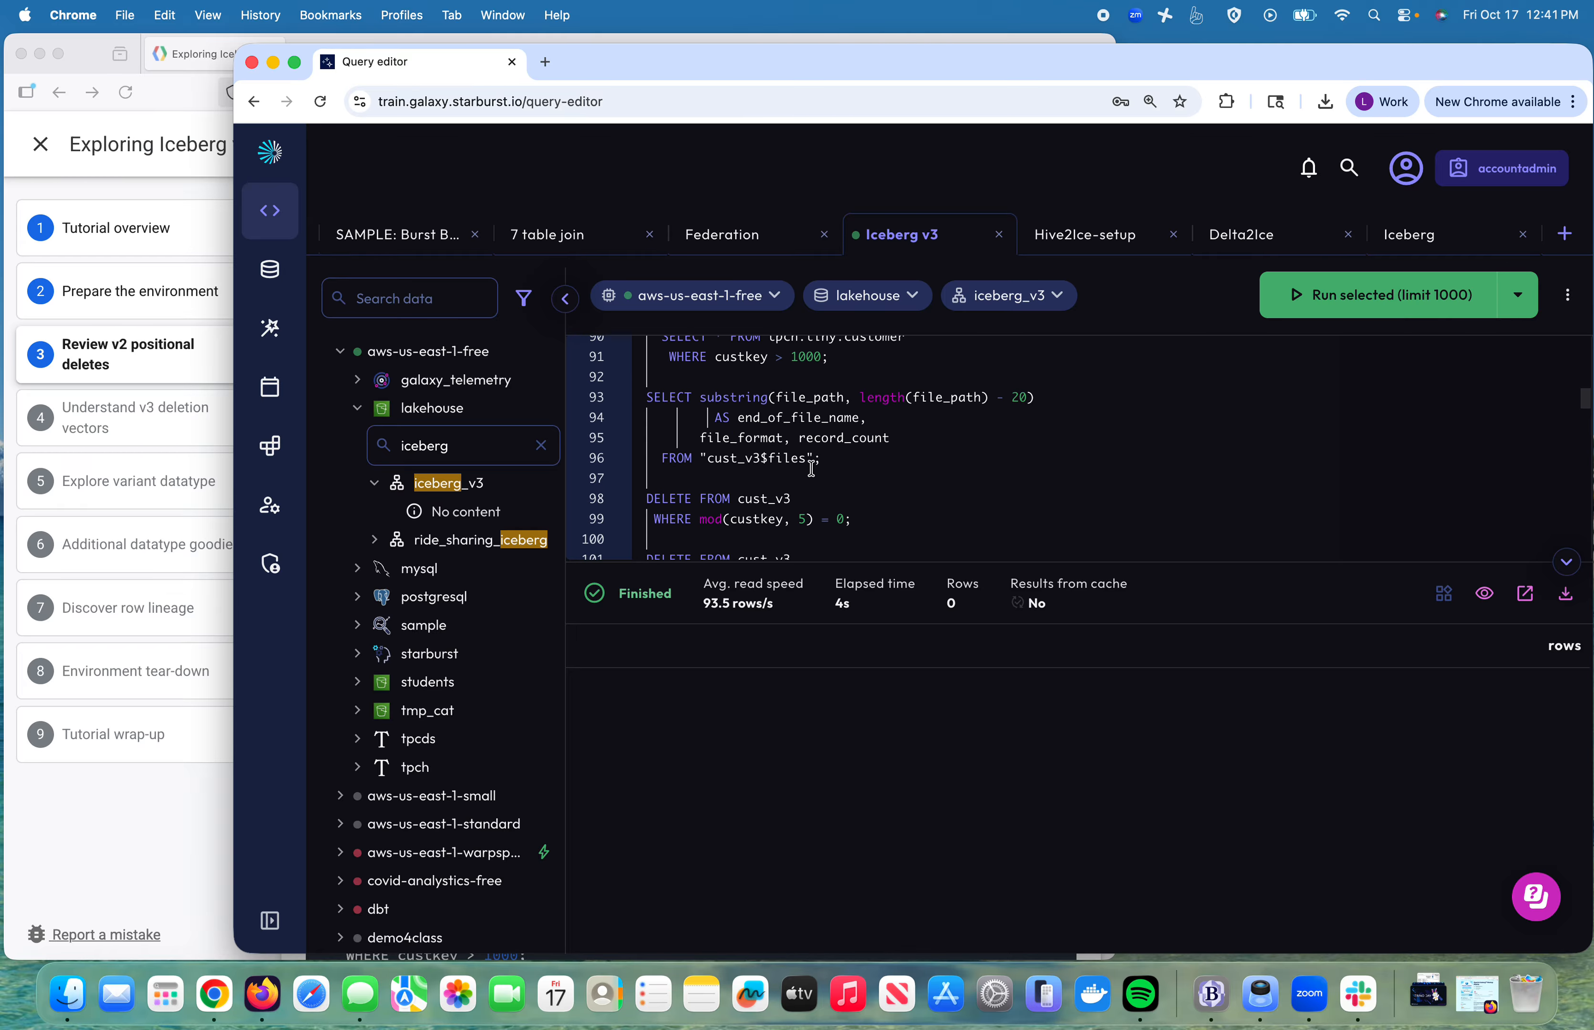
click(791, 459)
click(1420, 302)
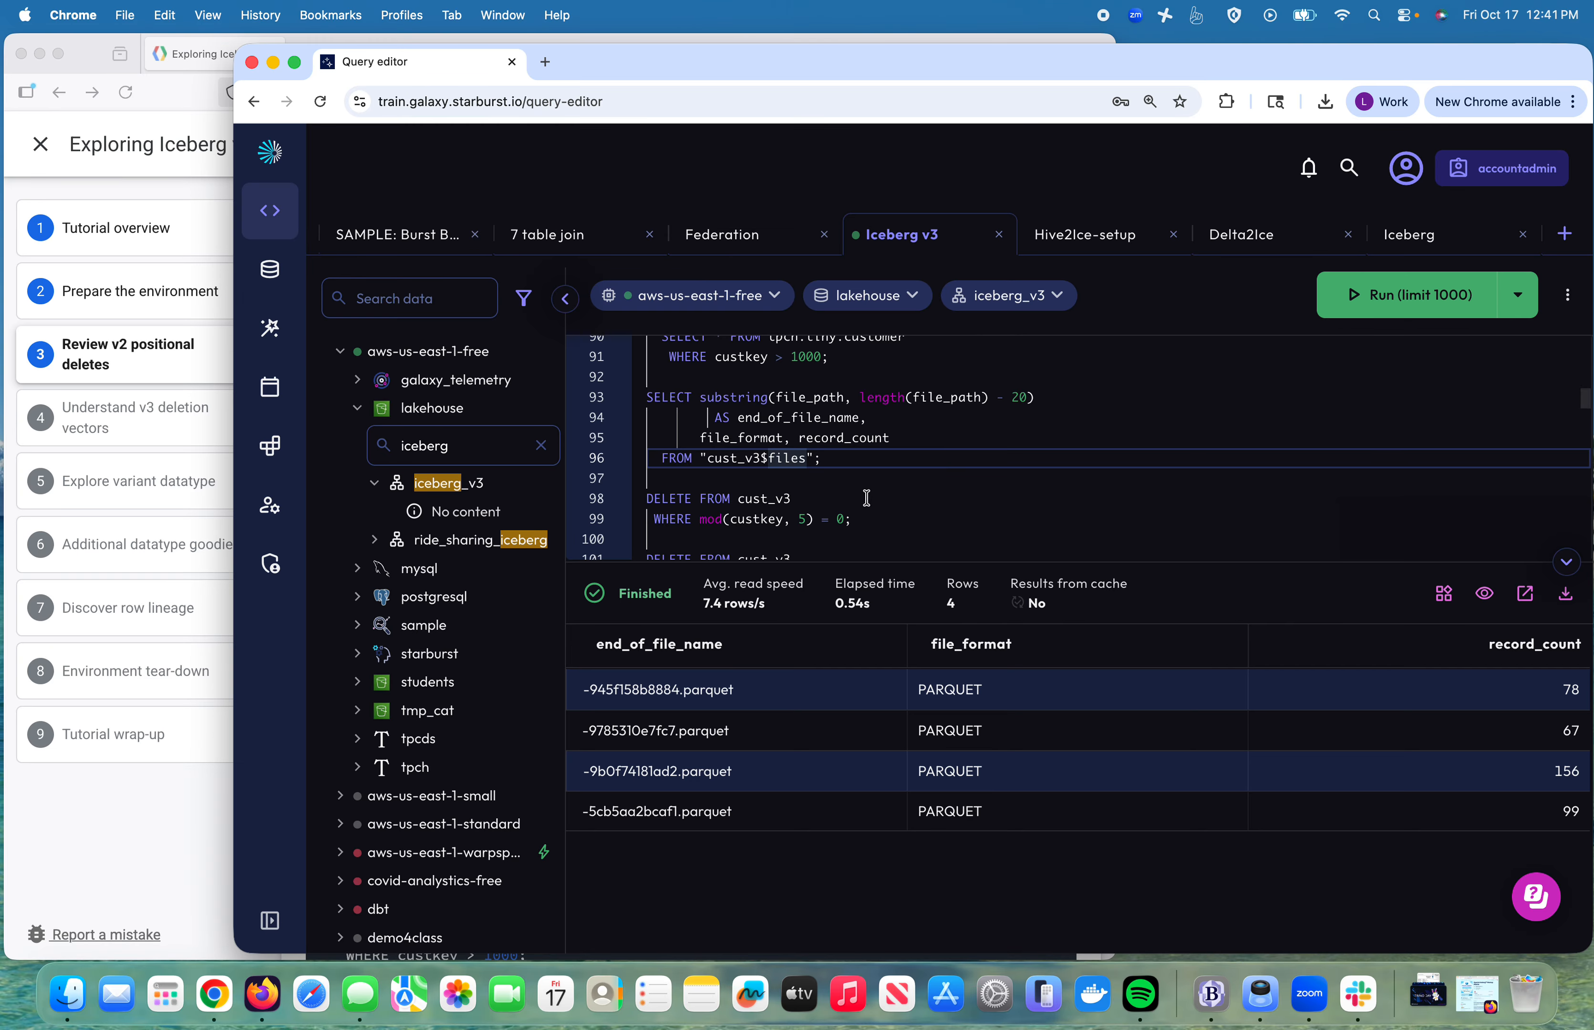
click(116, 352)
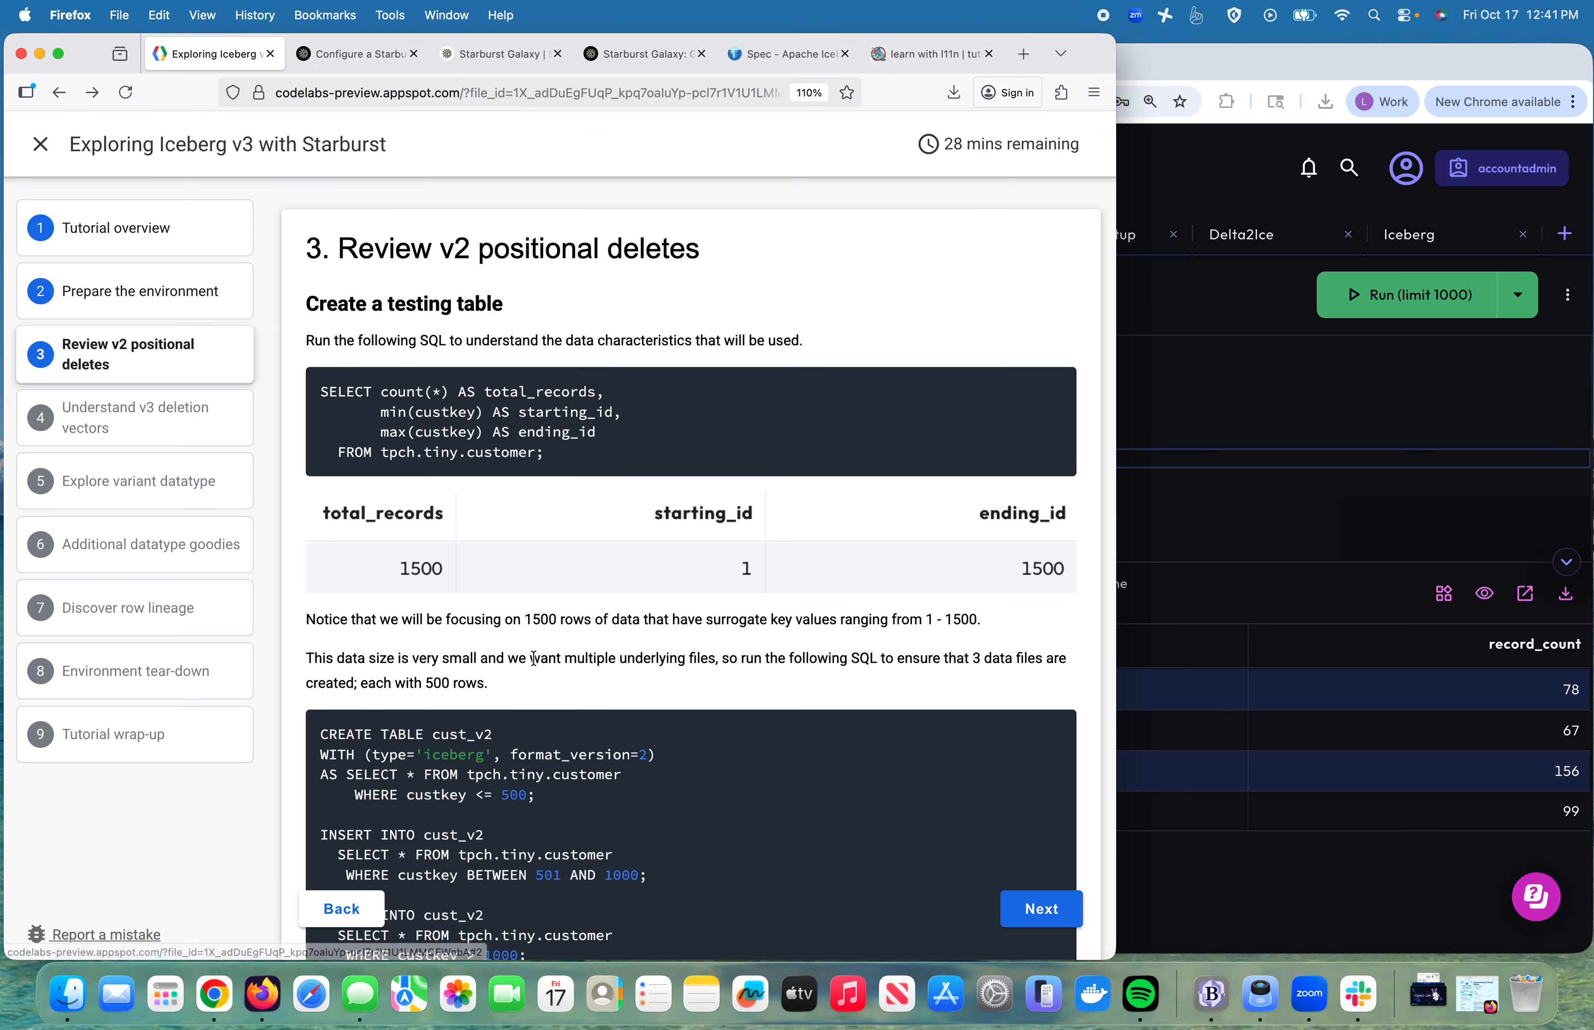
Step: Page through tutorial steps 3 and 4 to reach step 5, Explore variant datatype
scroll(534, 660, down, 20)
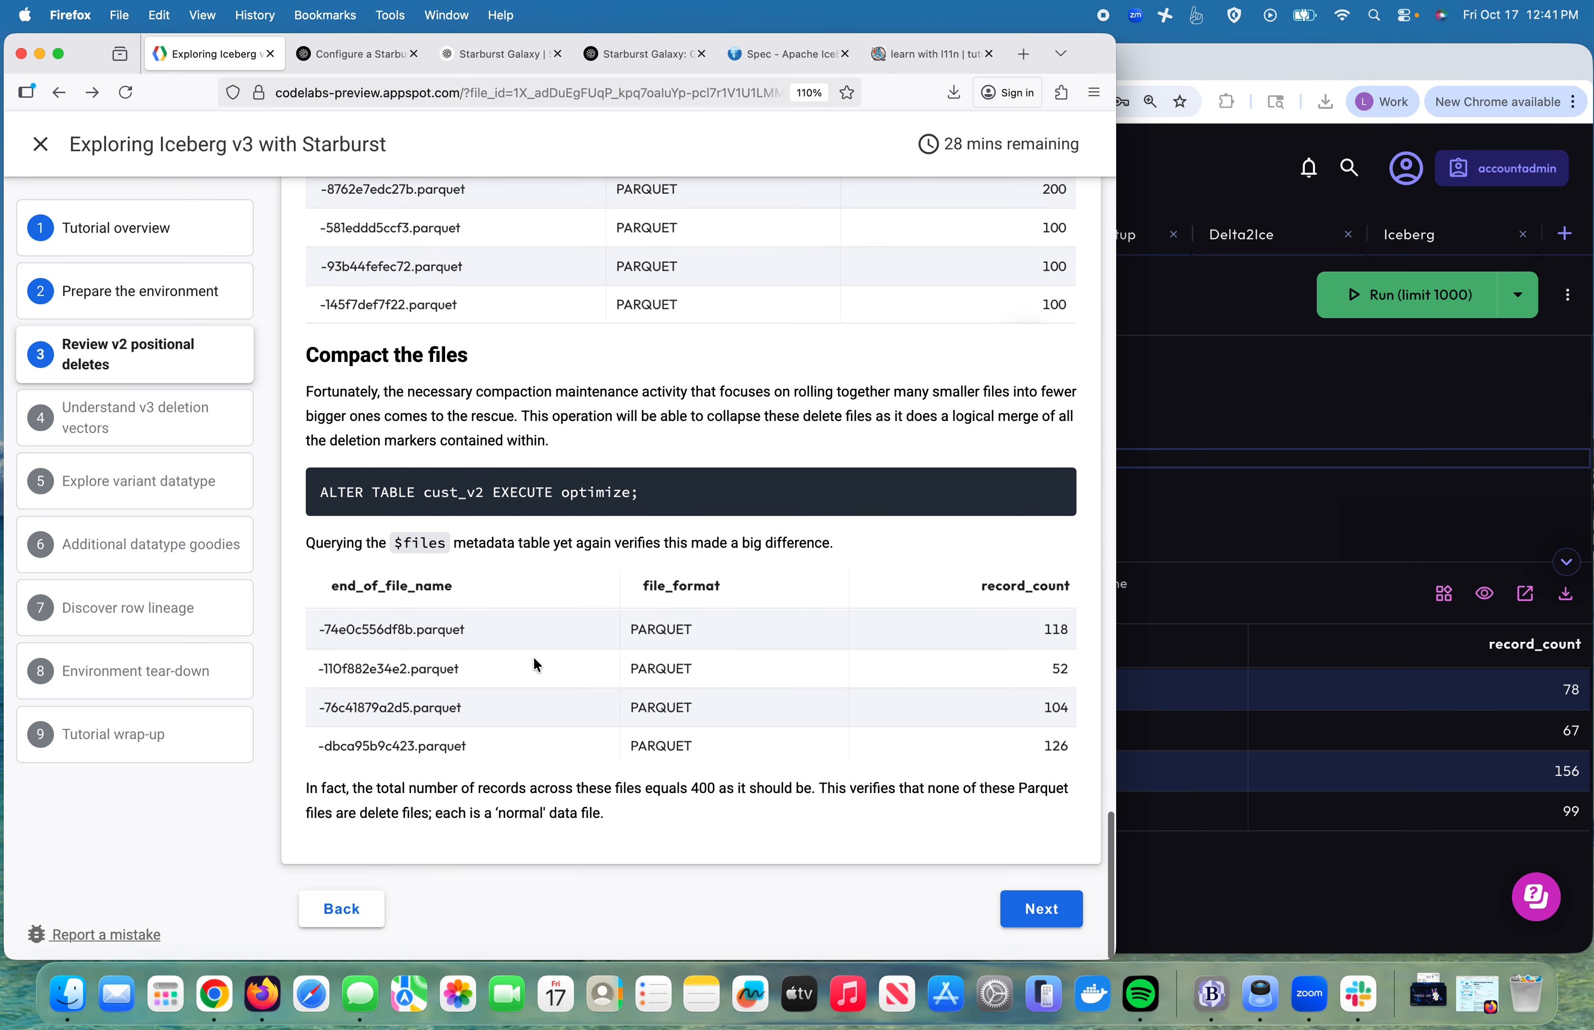
click(1039, 919)
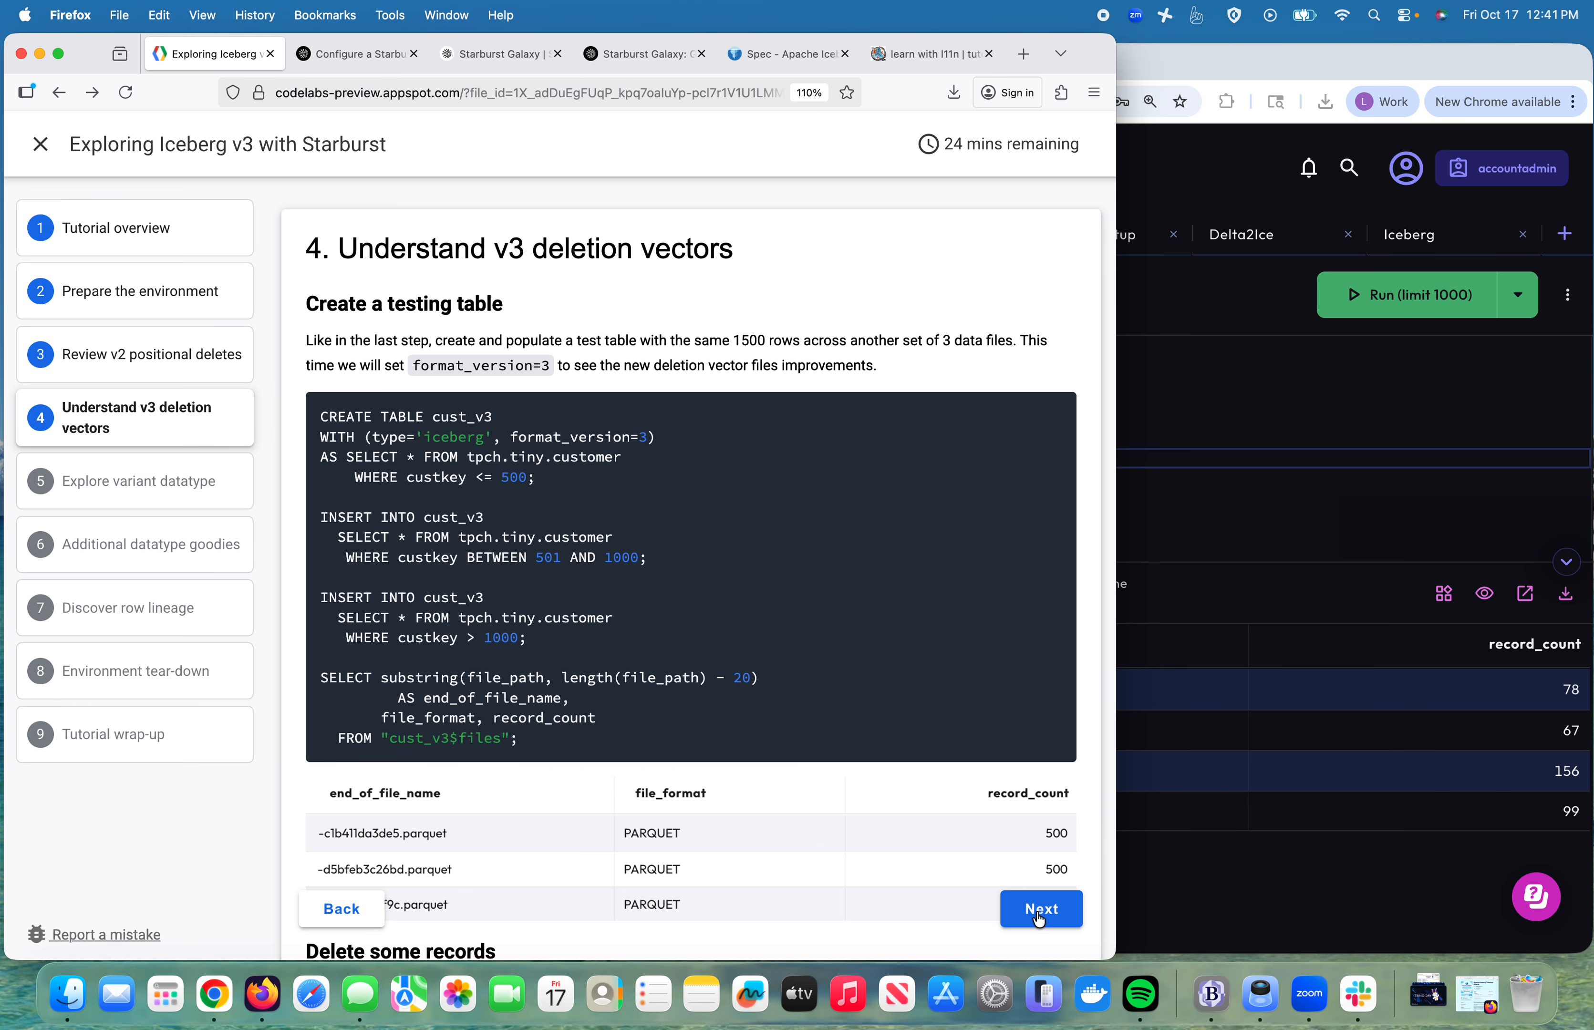
scroll(715, 741, down, 20)
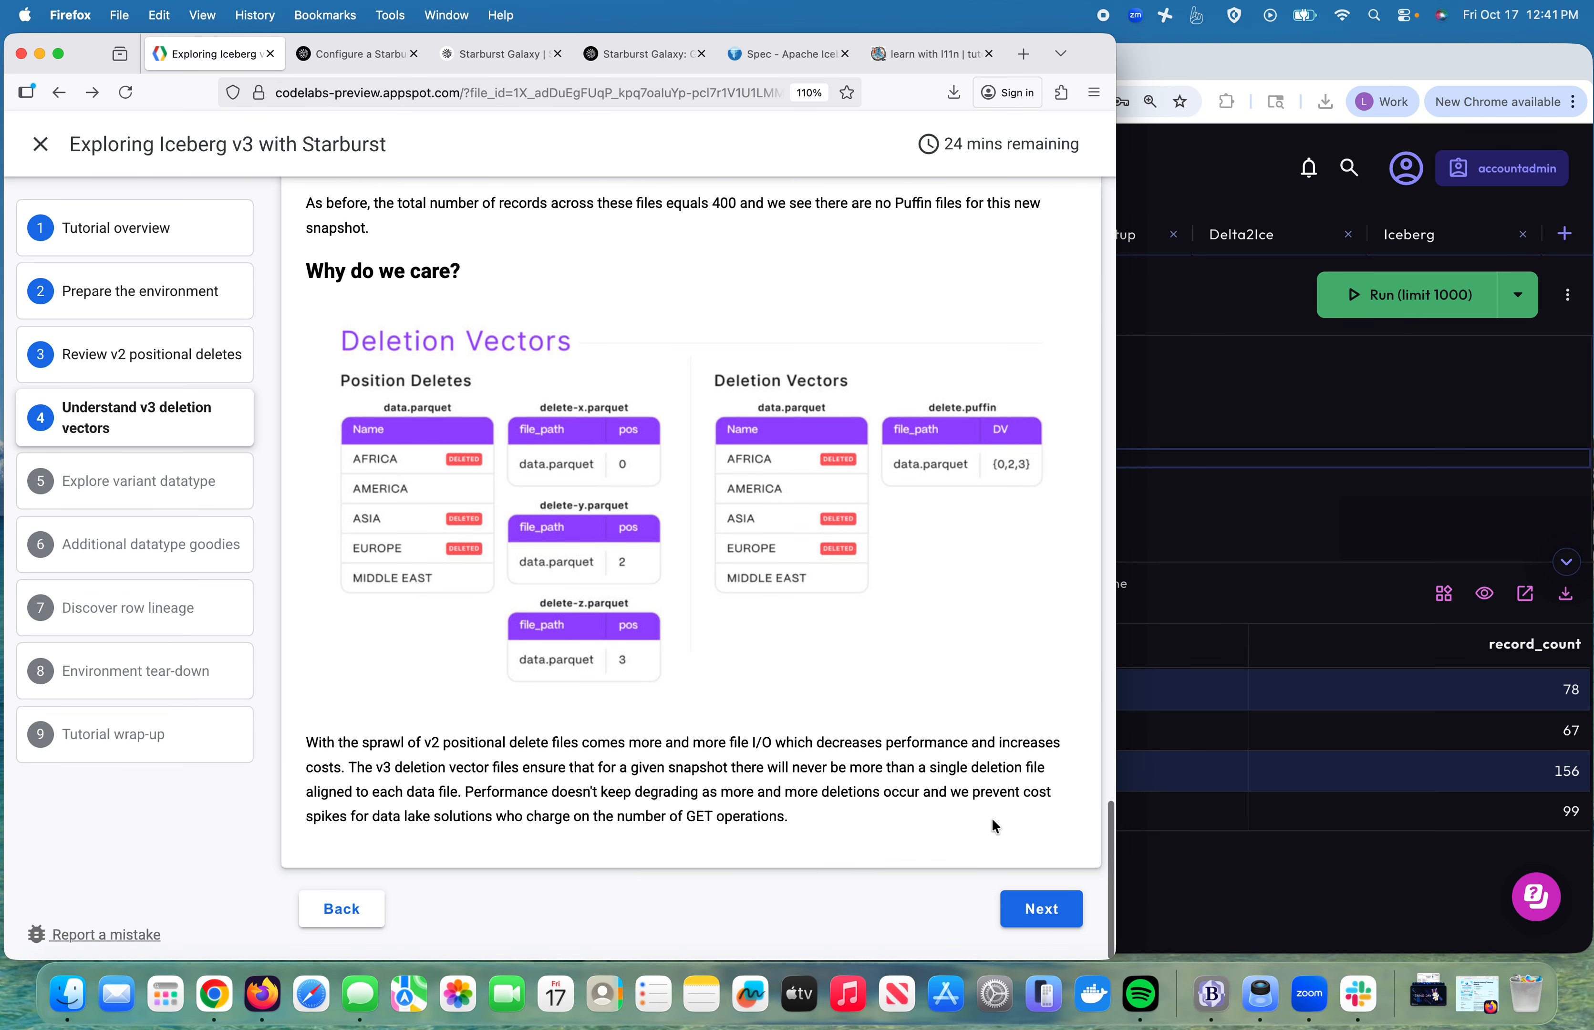
click(1047, 911)
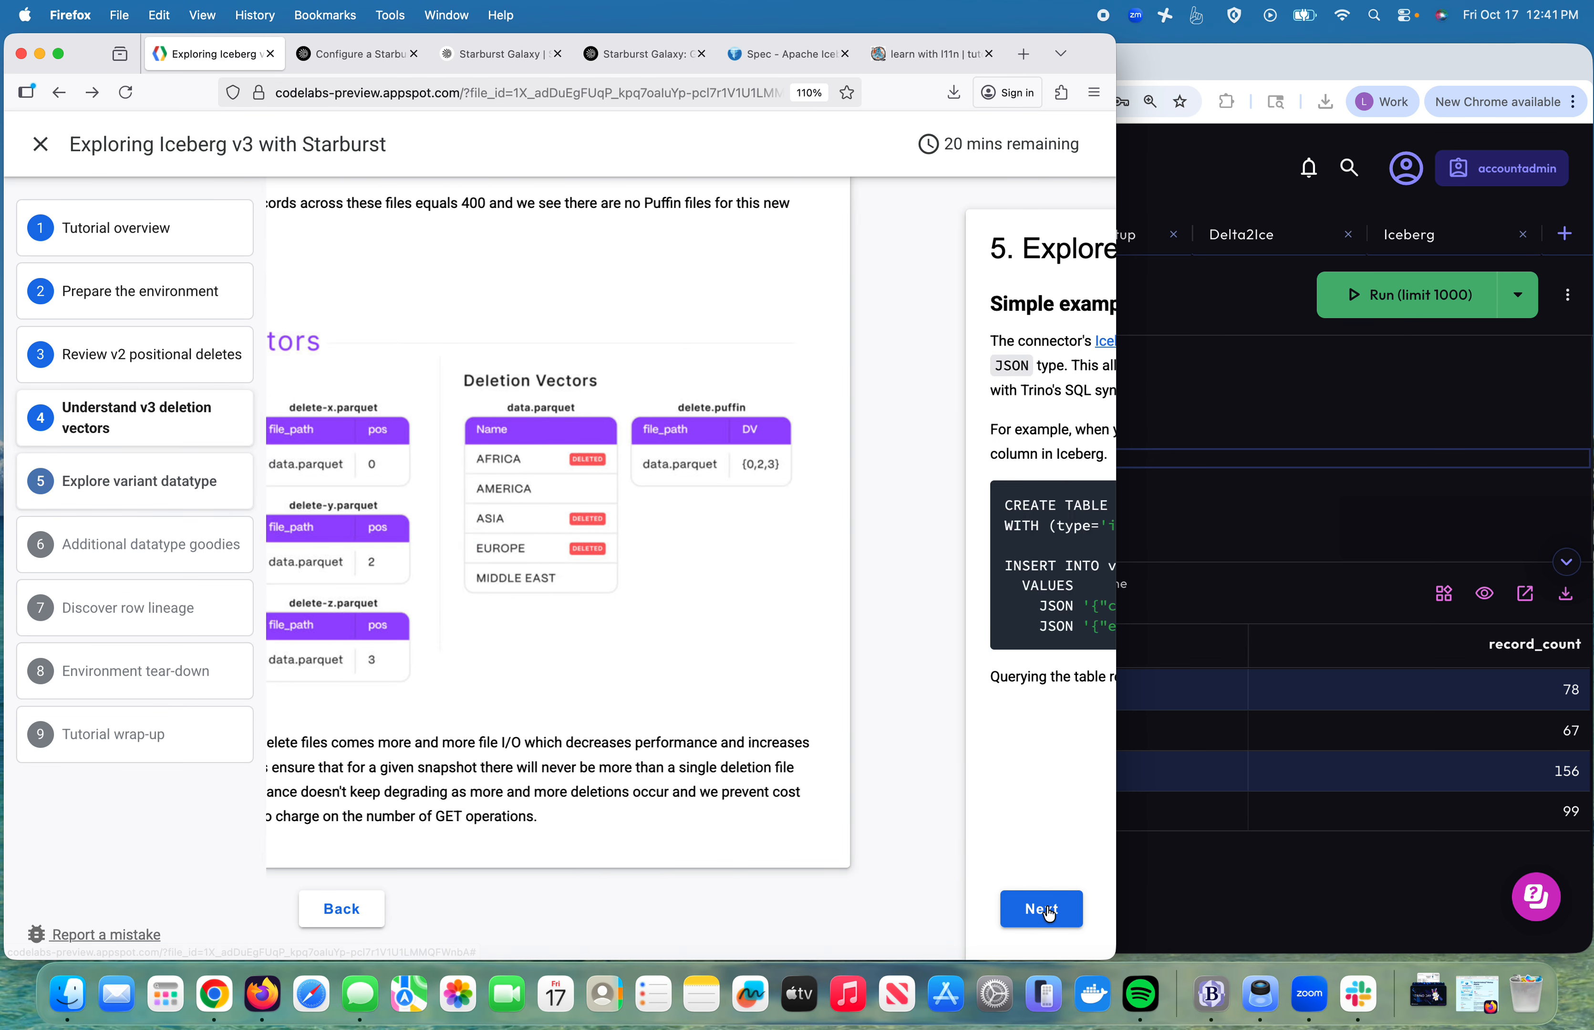
Step: Run CREATE TABLE variant, the two-JSON INSERT and SELECT, then open the Iceberg-to-Trino type mapping docs
click(1201, 421)
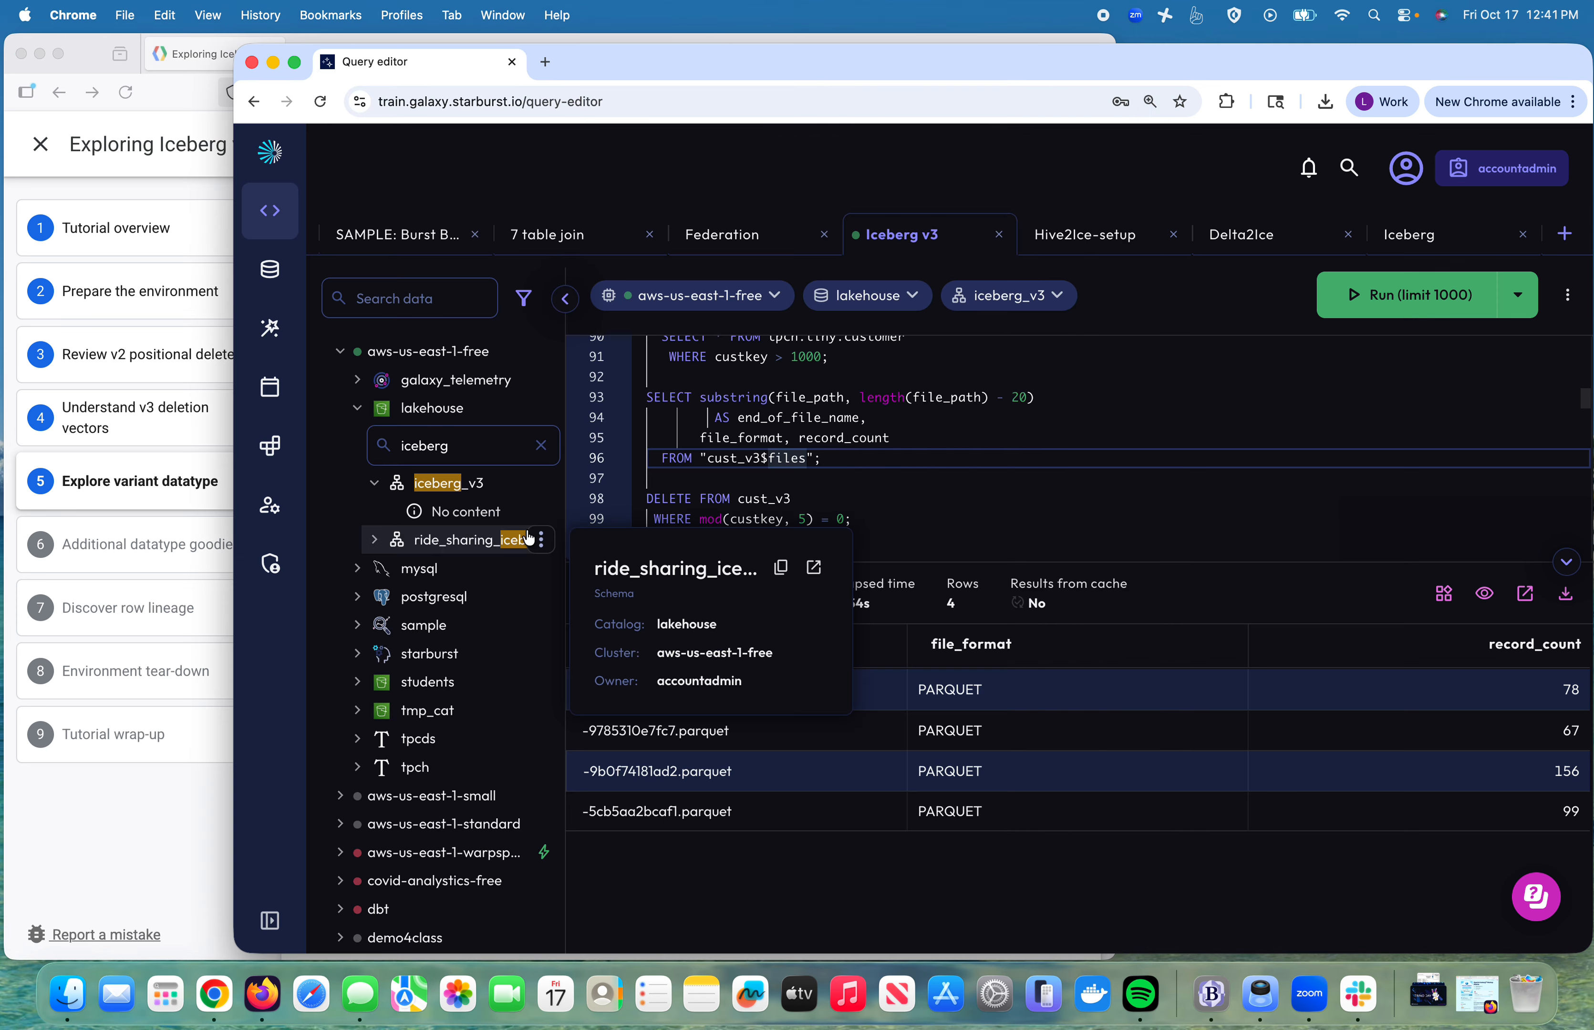
click(854, 499)
scroll(854, 497, down, 5)
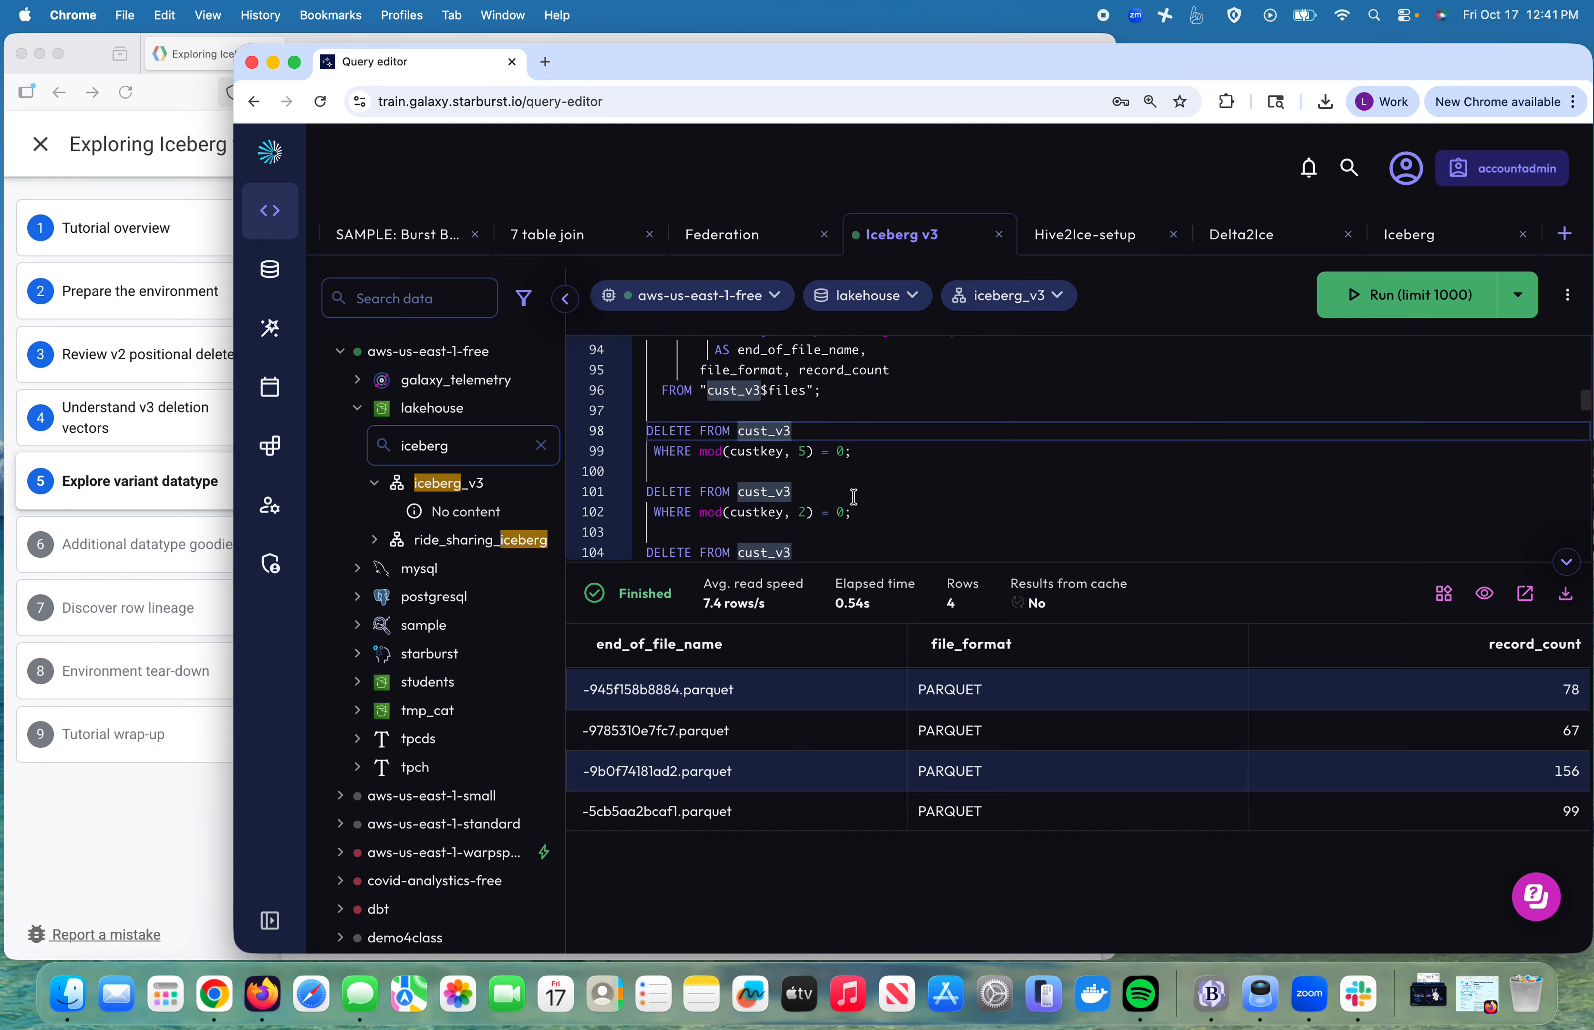
scroll(854, 497, down, 1)
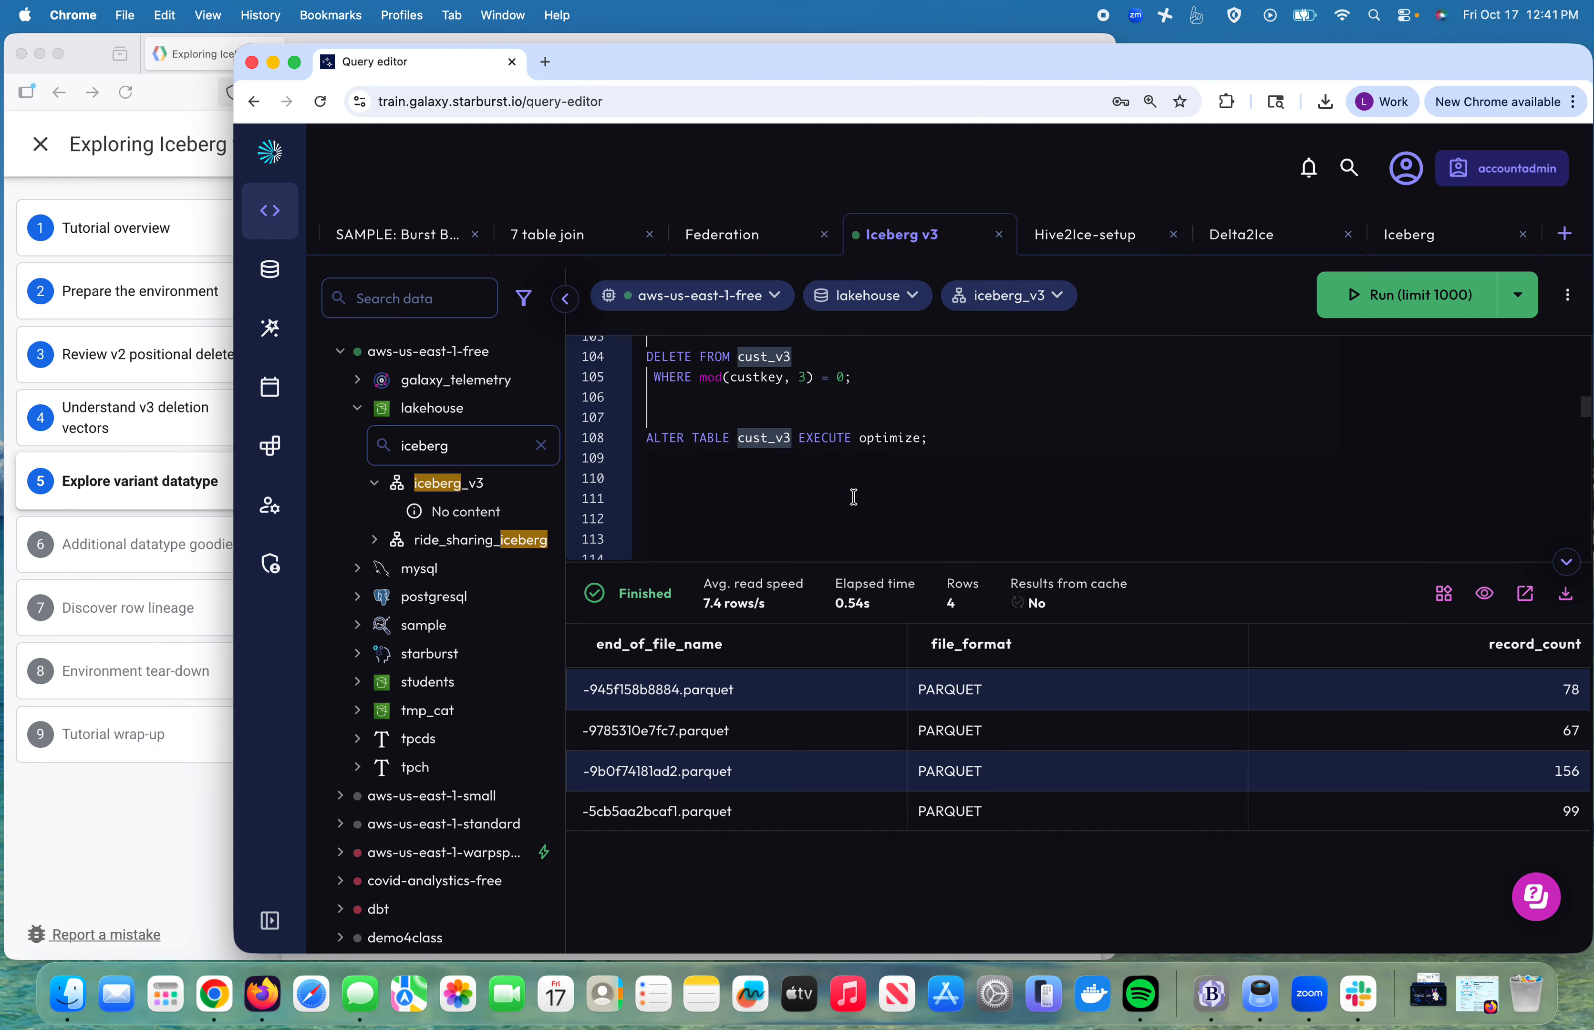
scroll(854, 497, down, 4)
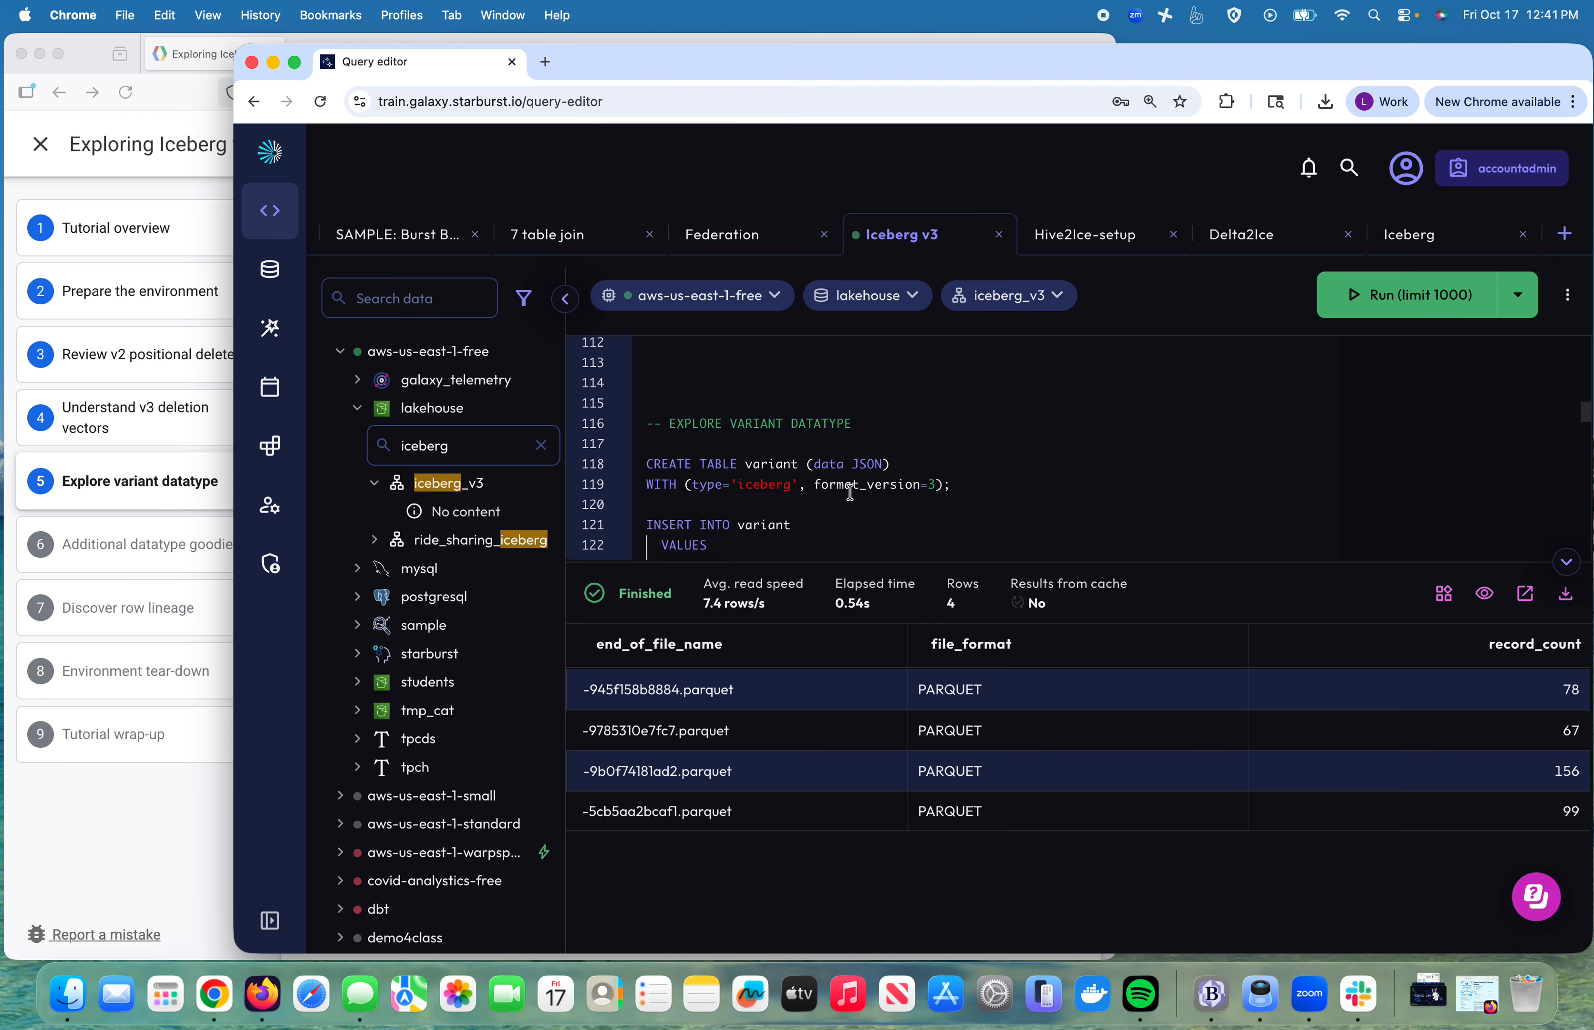
triple_click(804, 399)
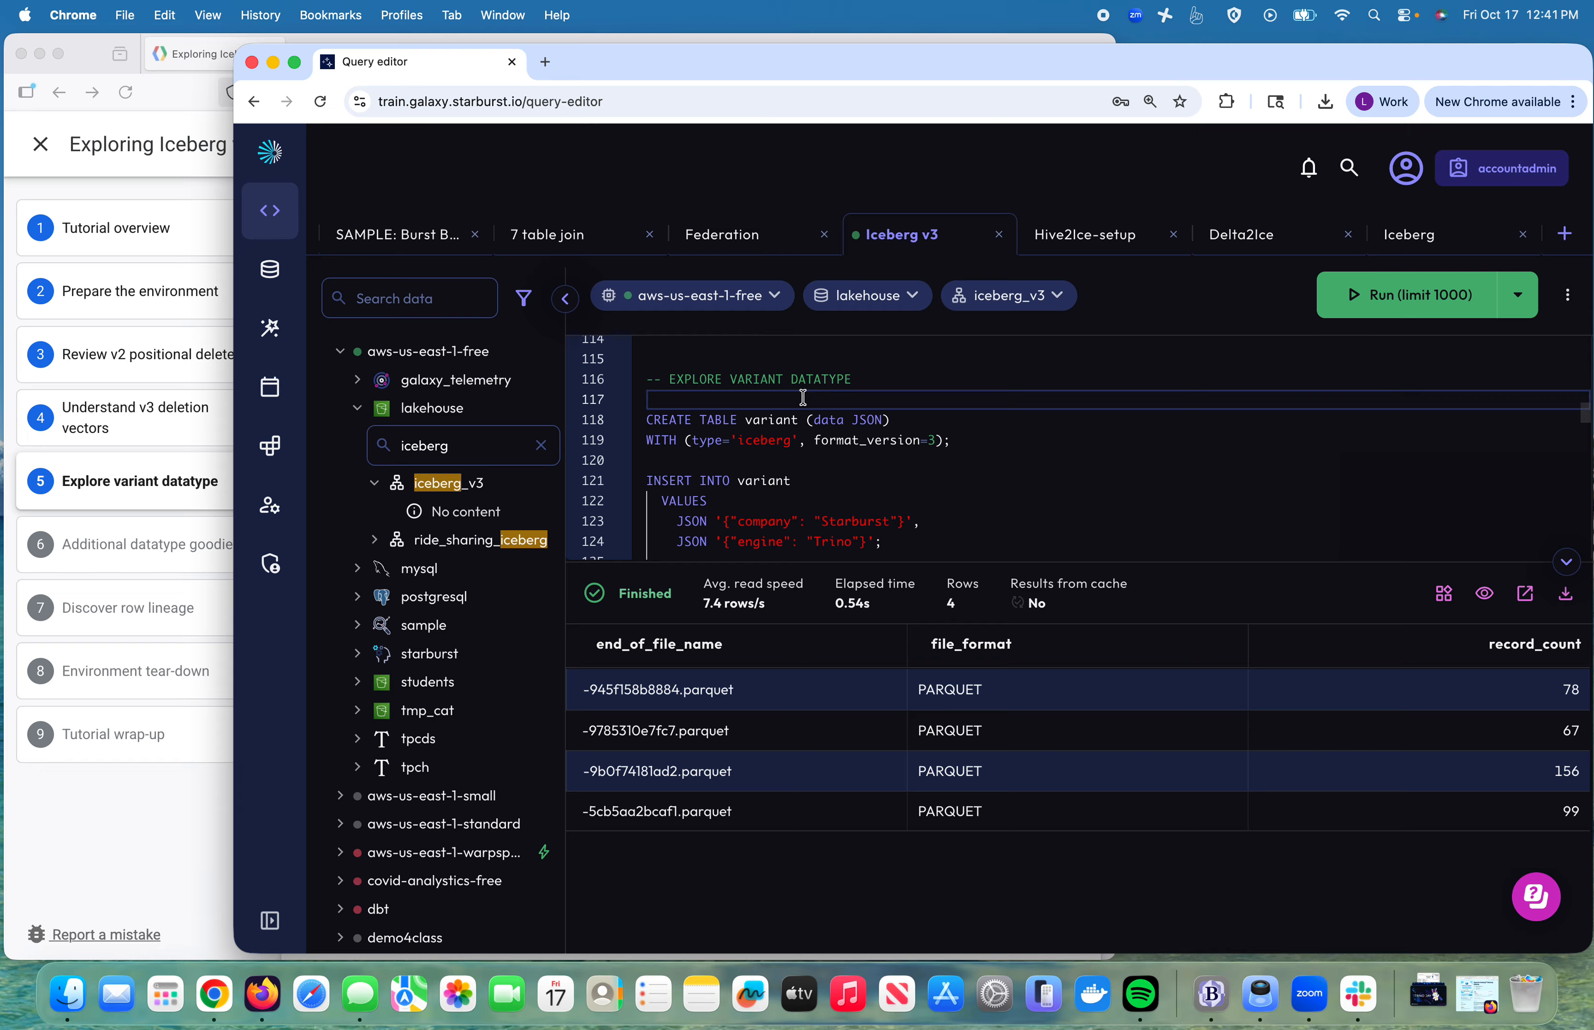
key(shift+Down)
key(shift+Down)
key(shift+Down)
key(shift+Down)
key(shift+Down)
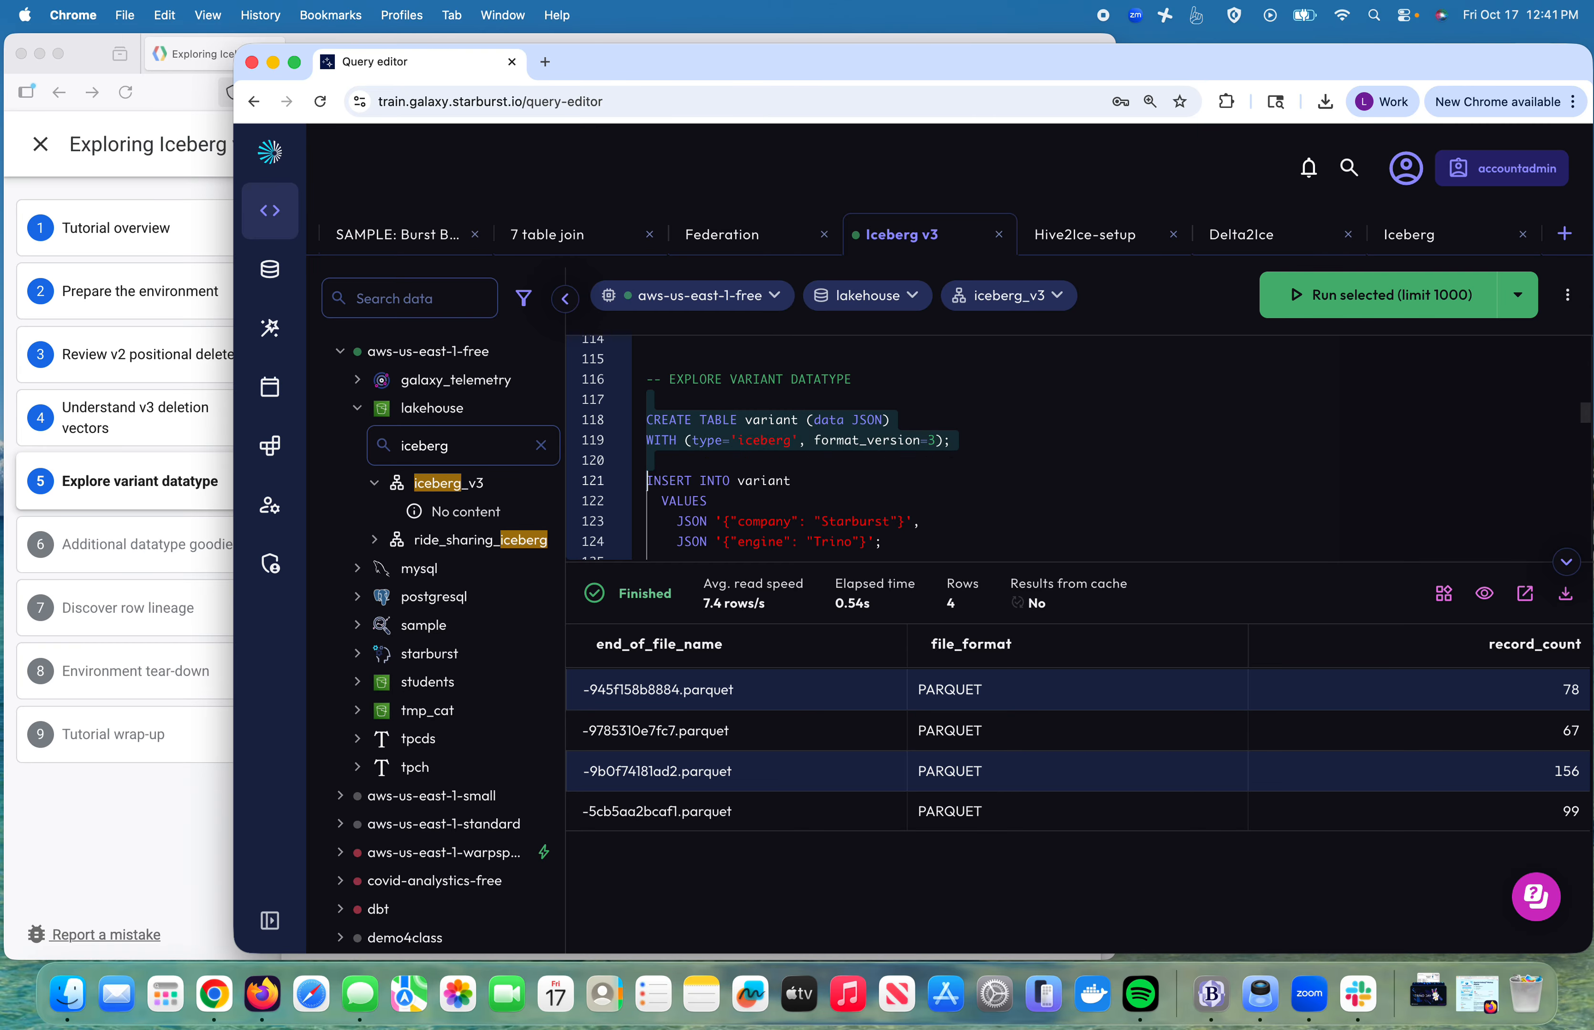
key(shift+Down)
key(shift+Down)
key(shift+Down)
key(shift+Down)
key(shift+Down)
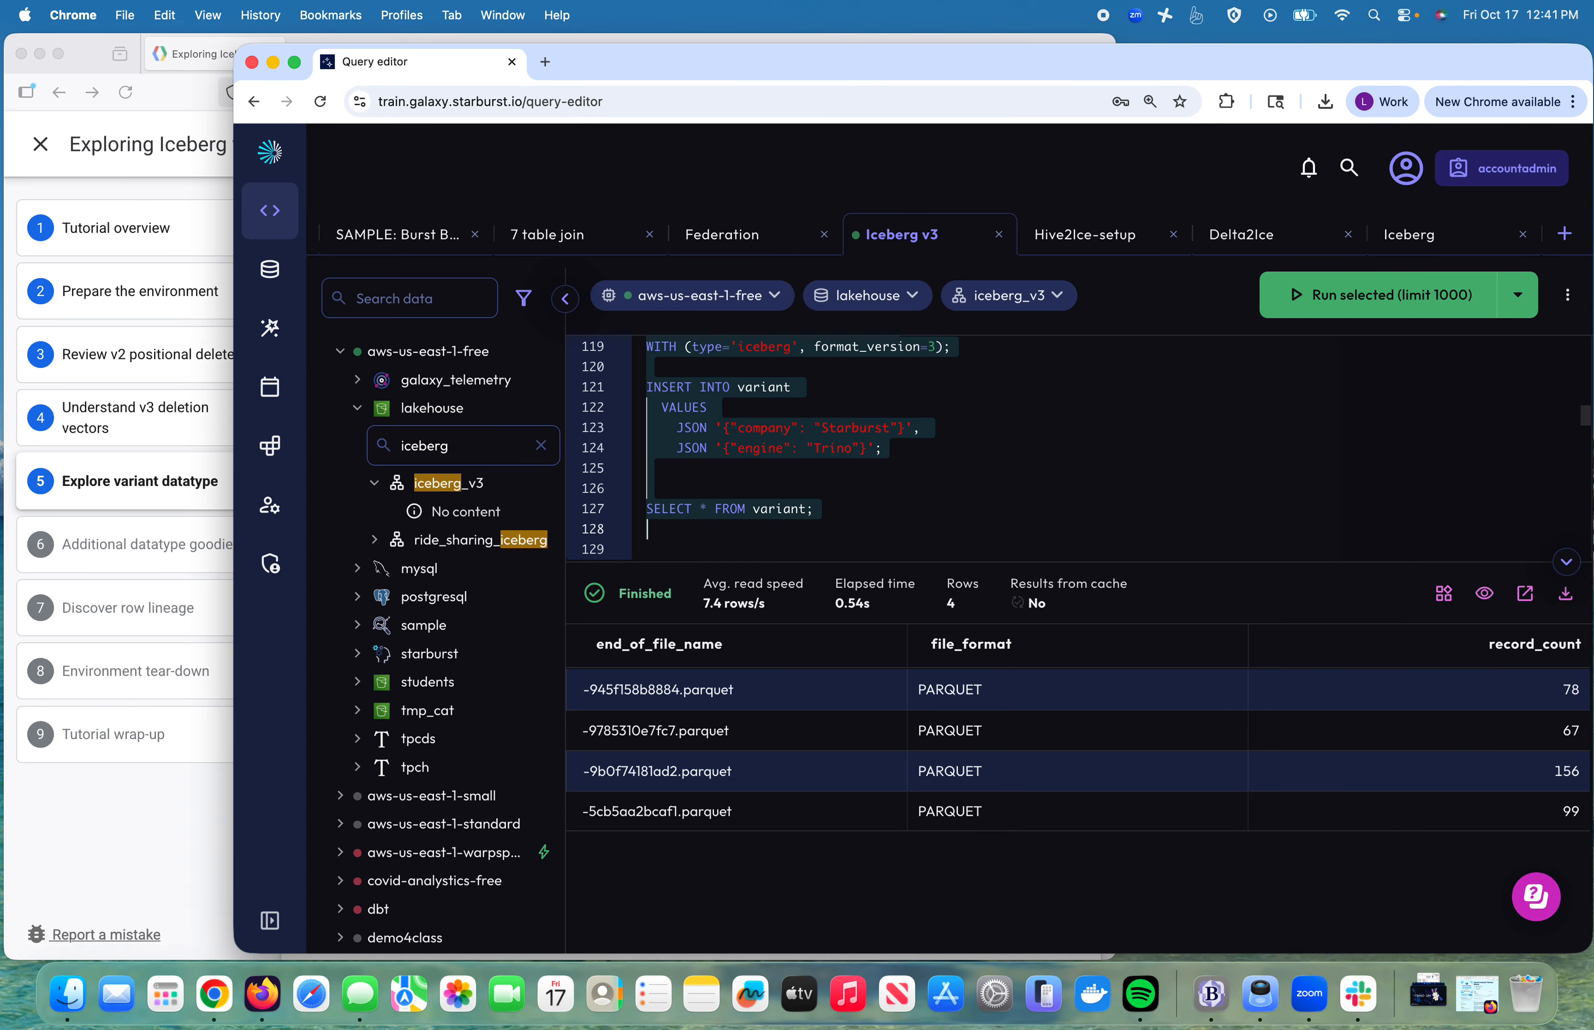
click(1364, 300)
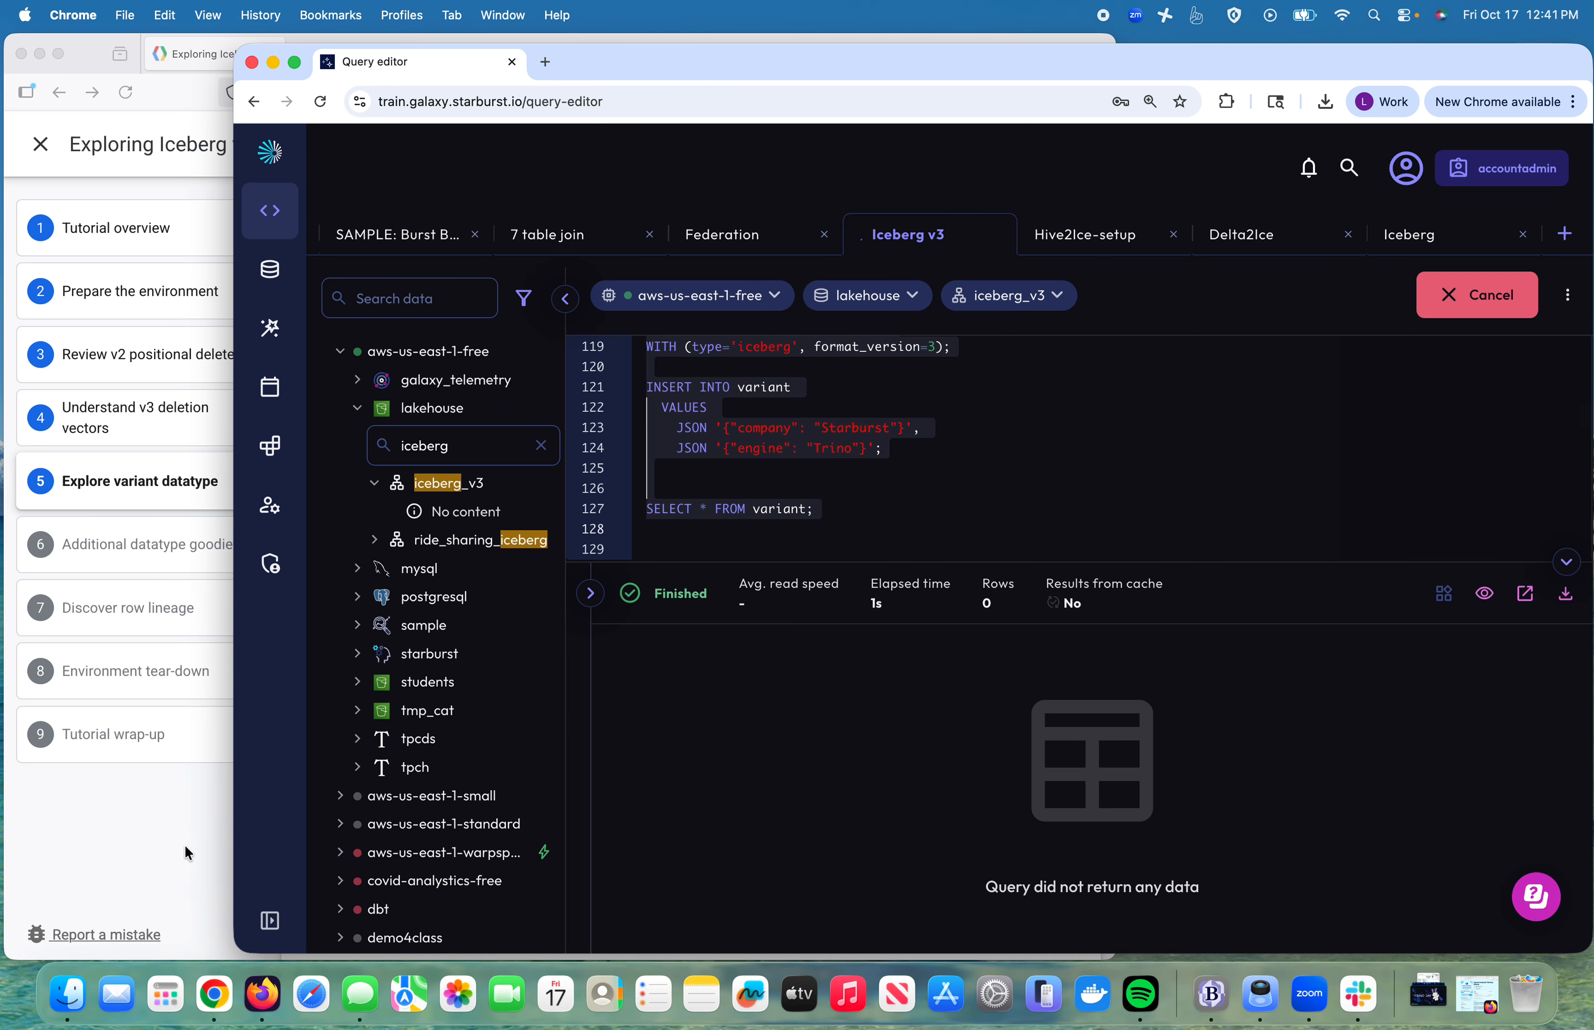
click(184, 845)
click(529, 341)
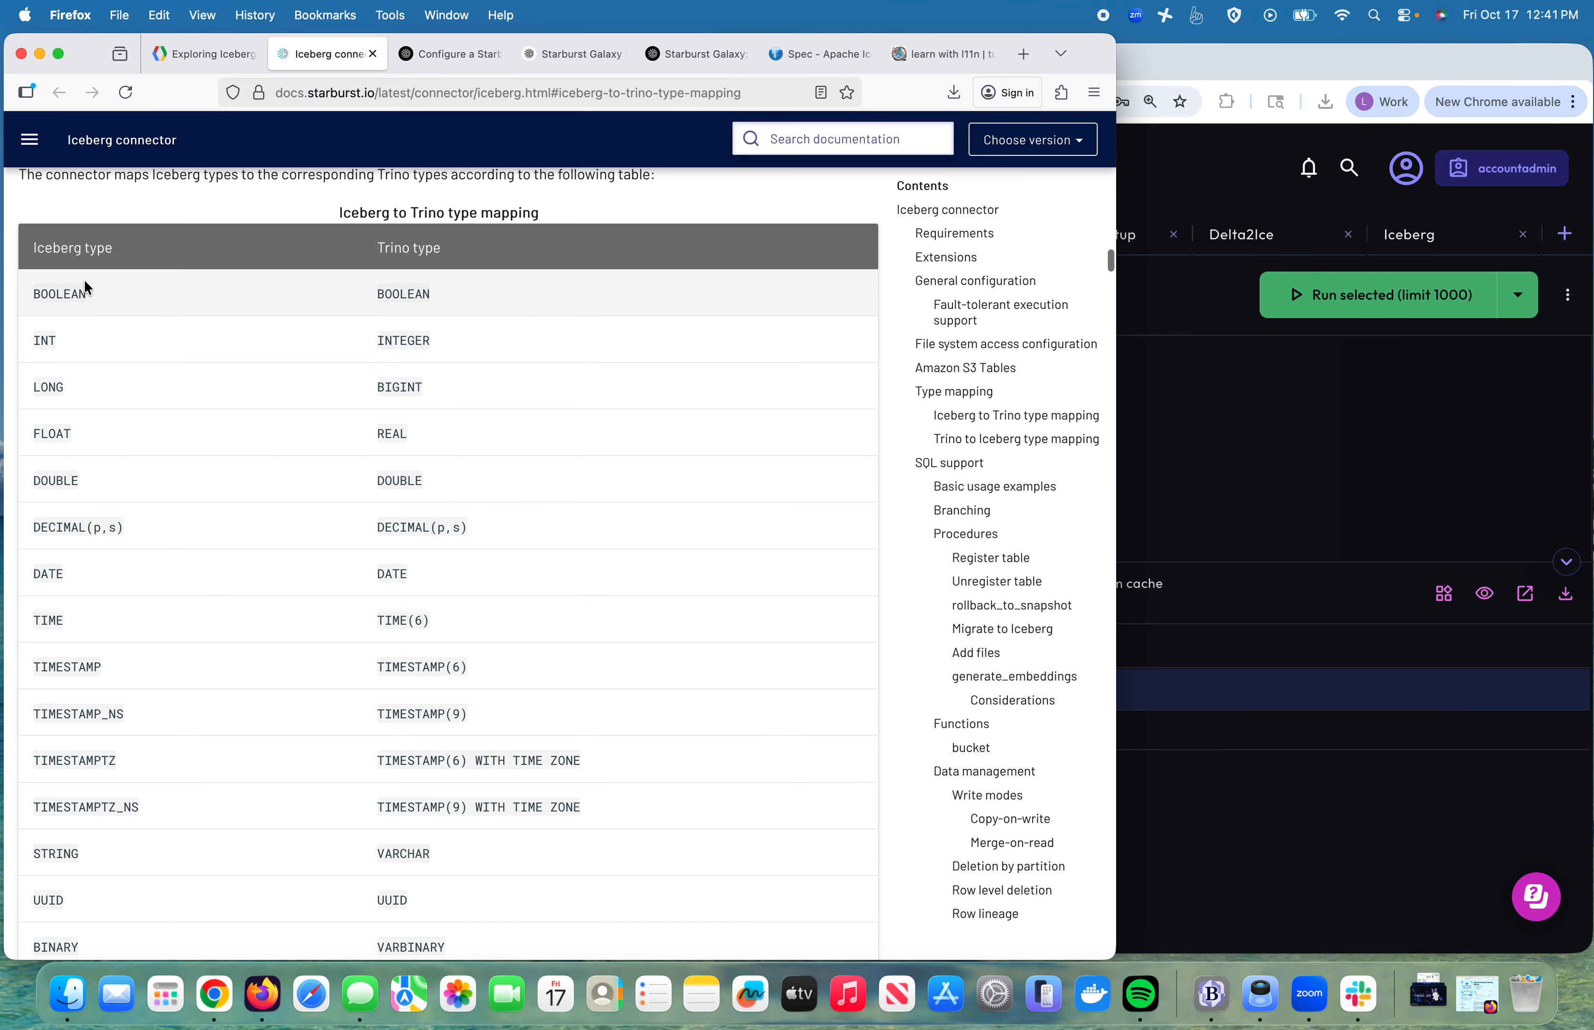
Step: Confirm in the docs that Iceberg VARIANT maps to Trino JSON, then return to the query editor
scroll(64, 751, down, 5)
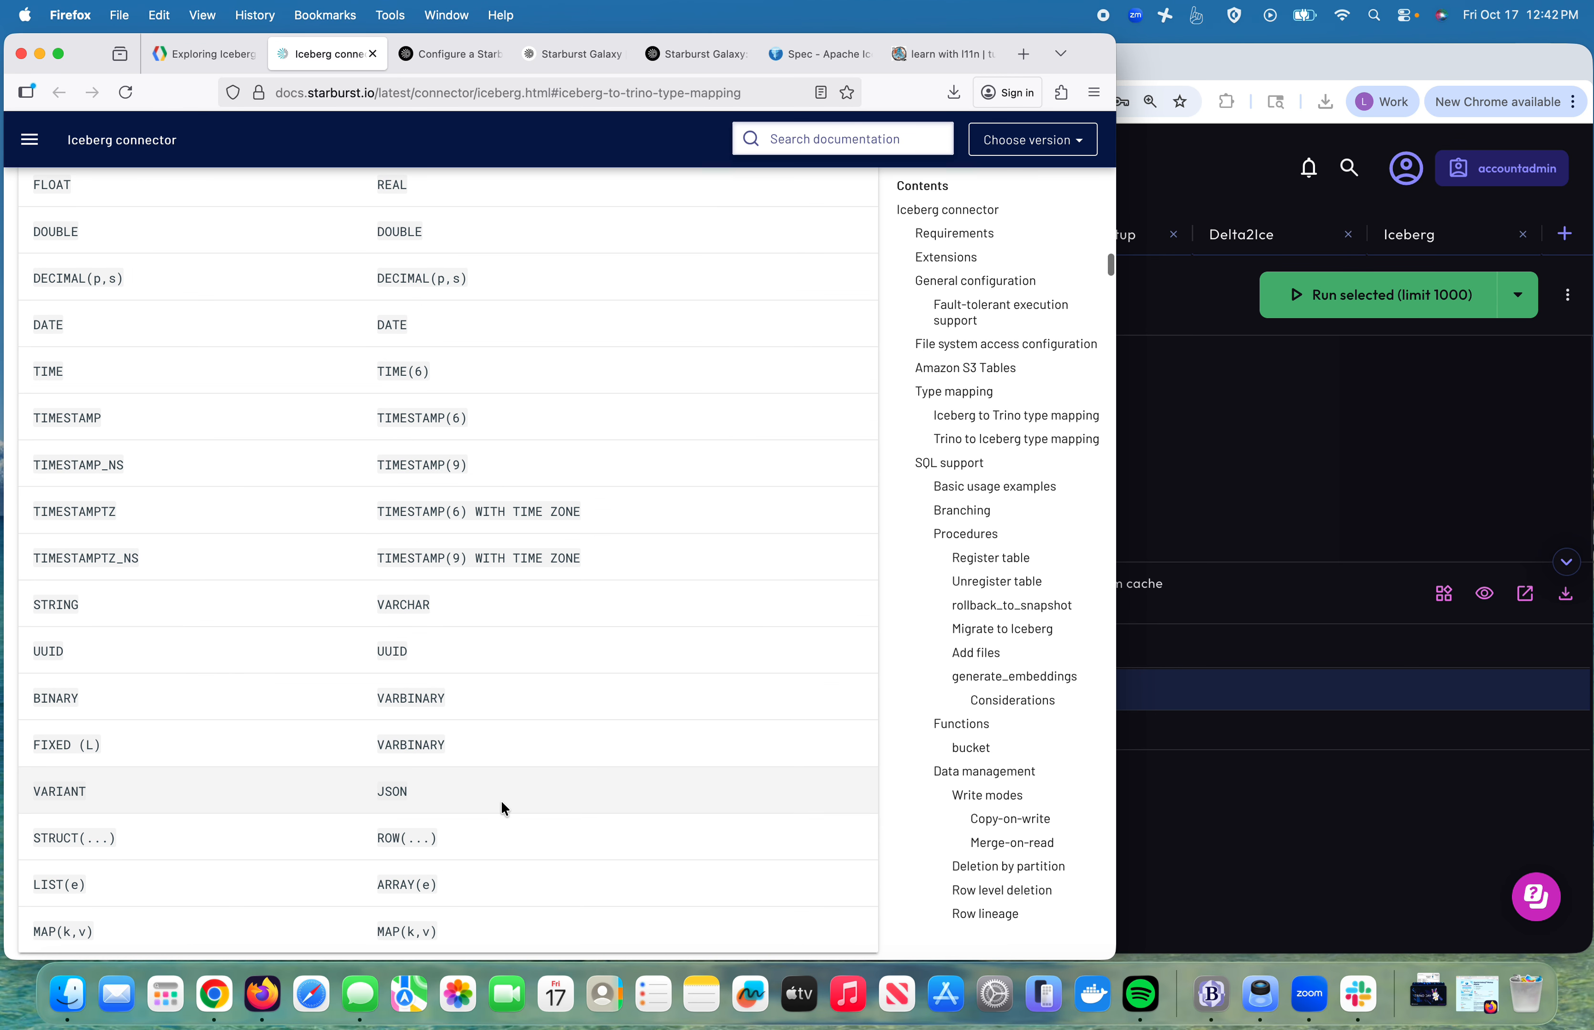
scroll(423, 764, up, 10)
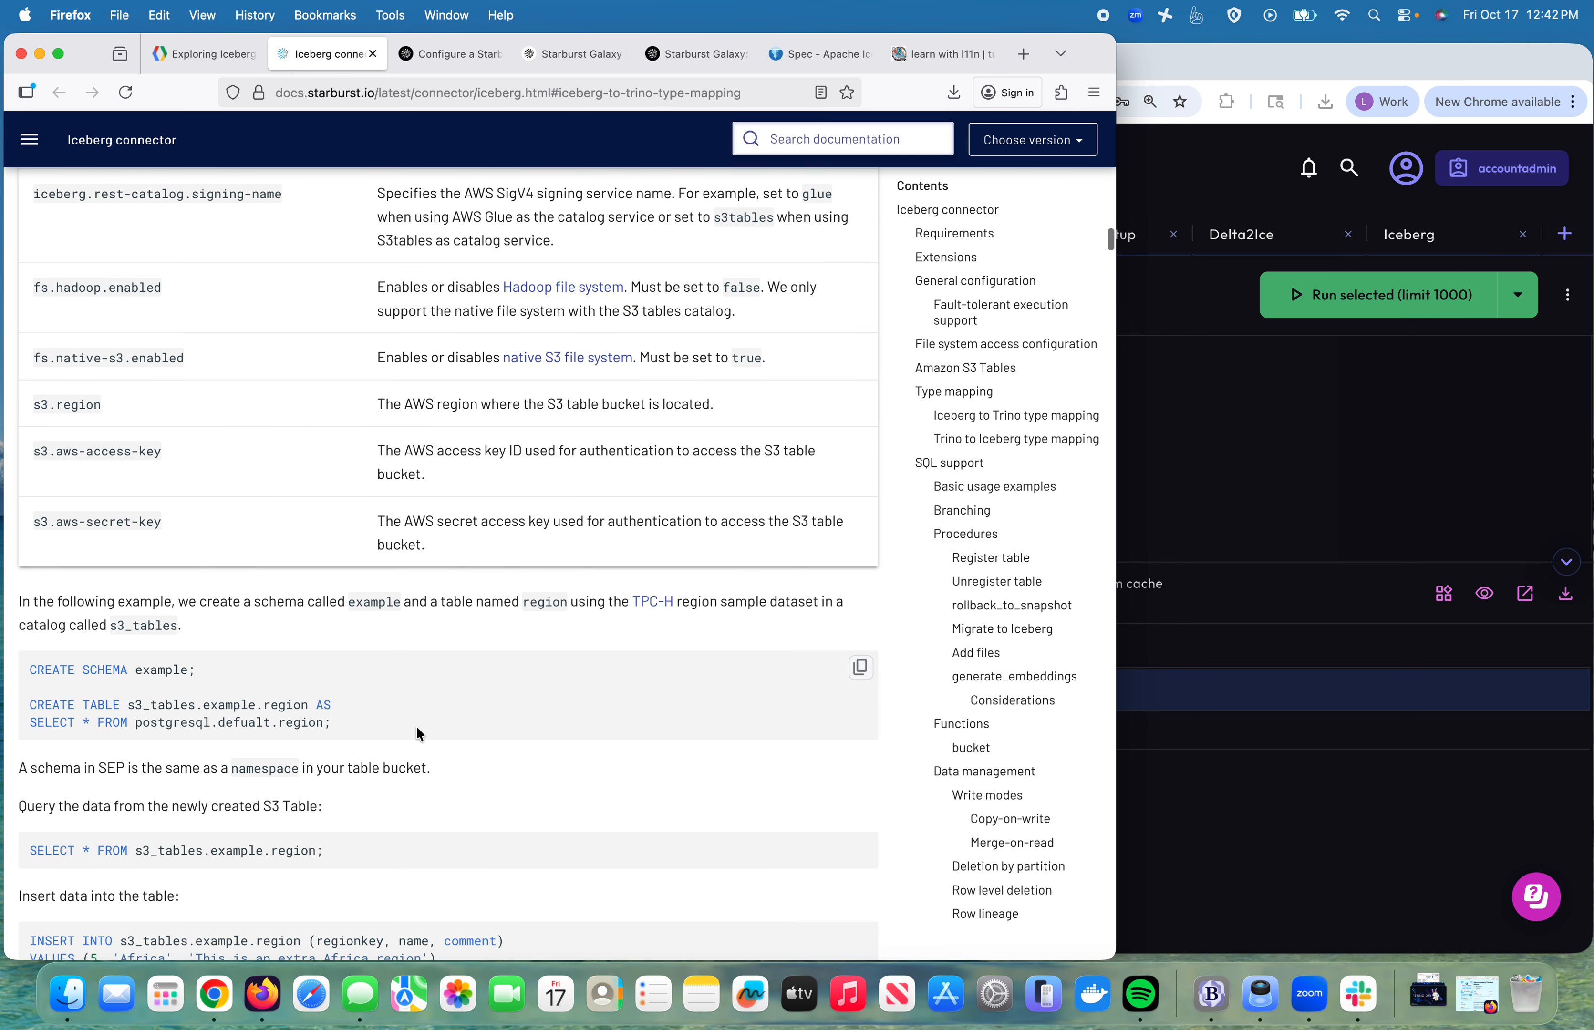
scroll(416, 726, down, 15)
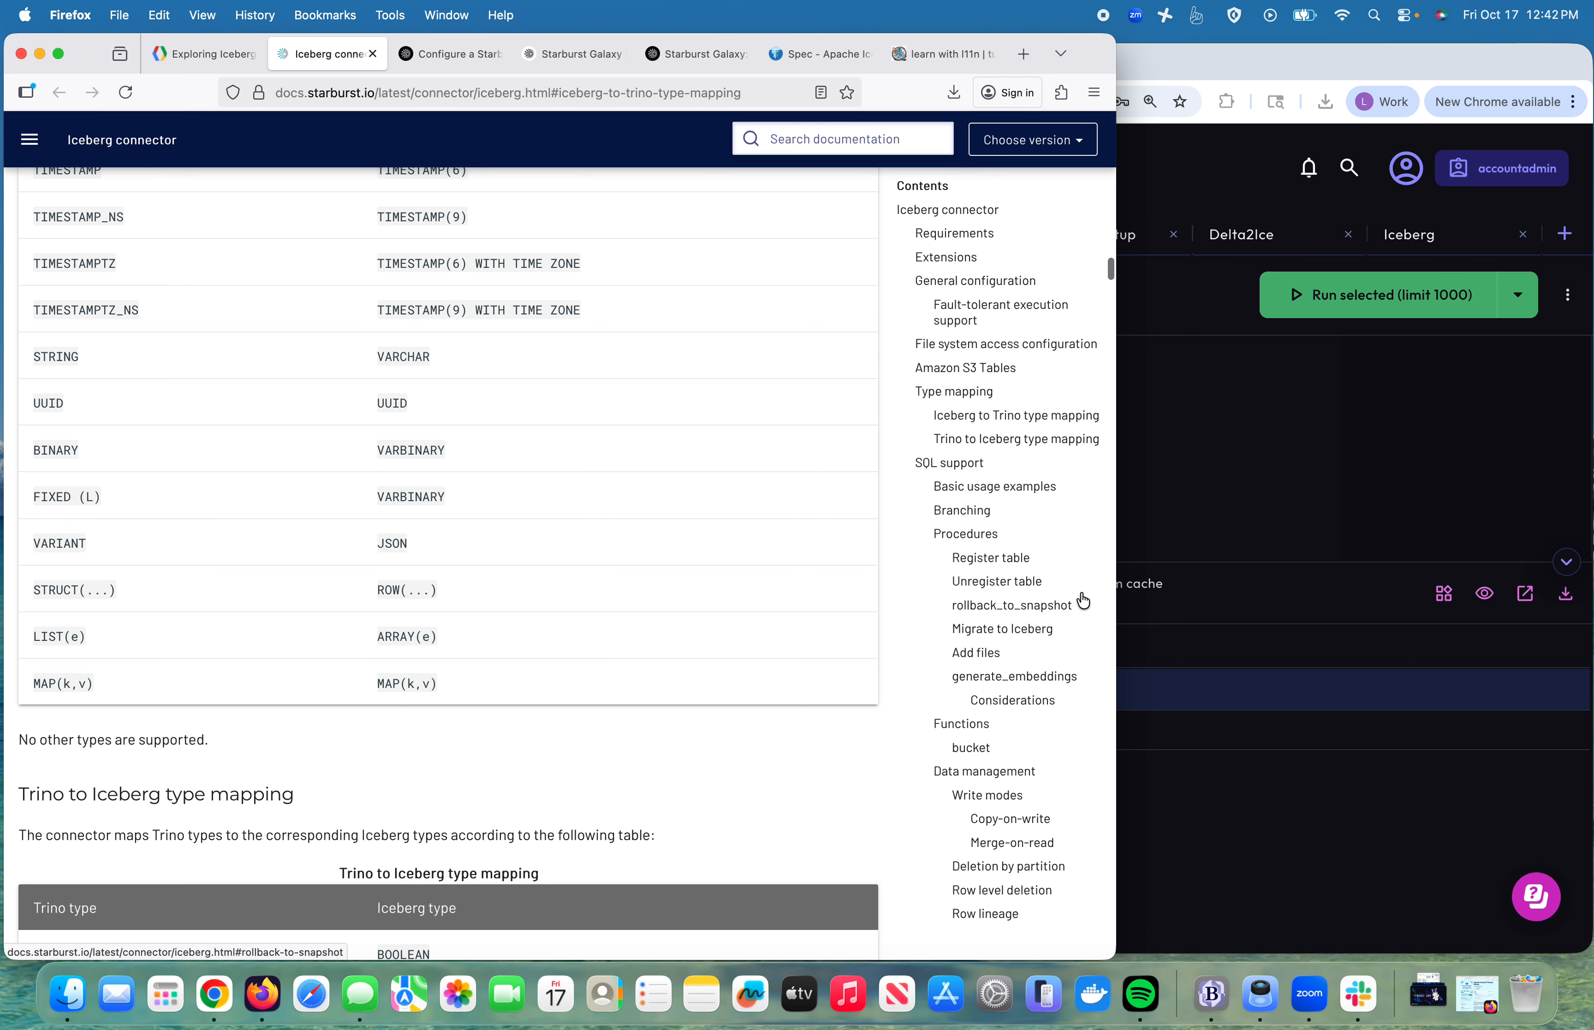
click(1202, 526)
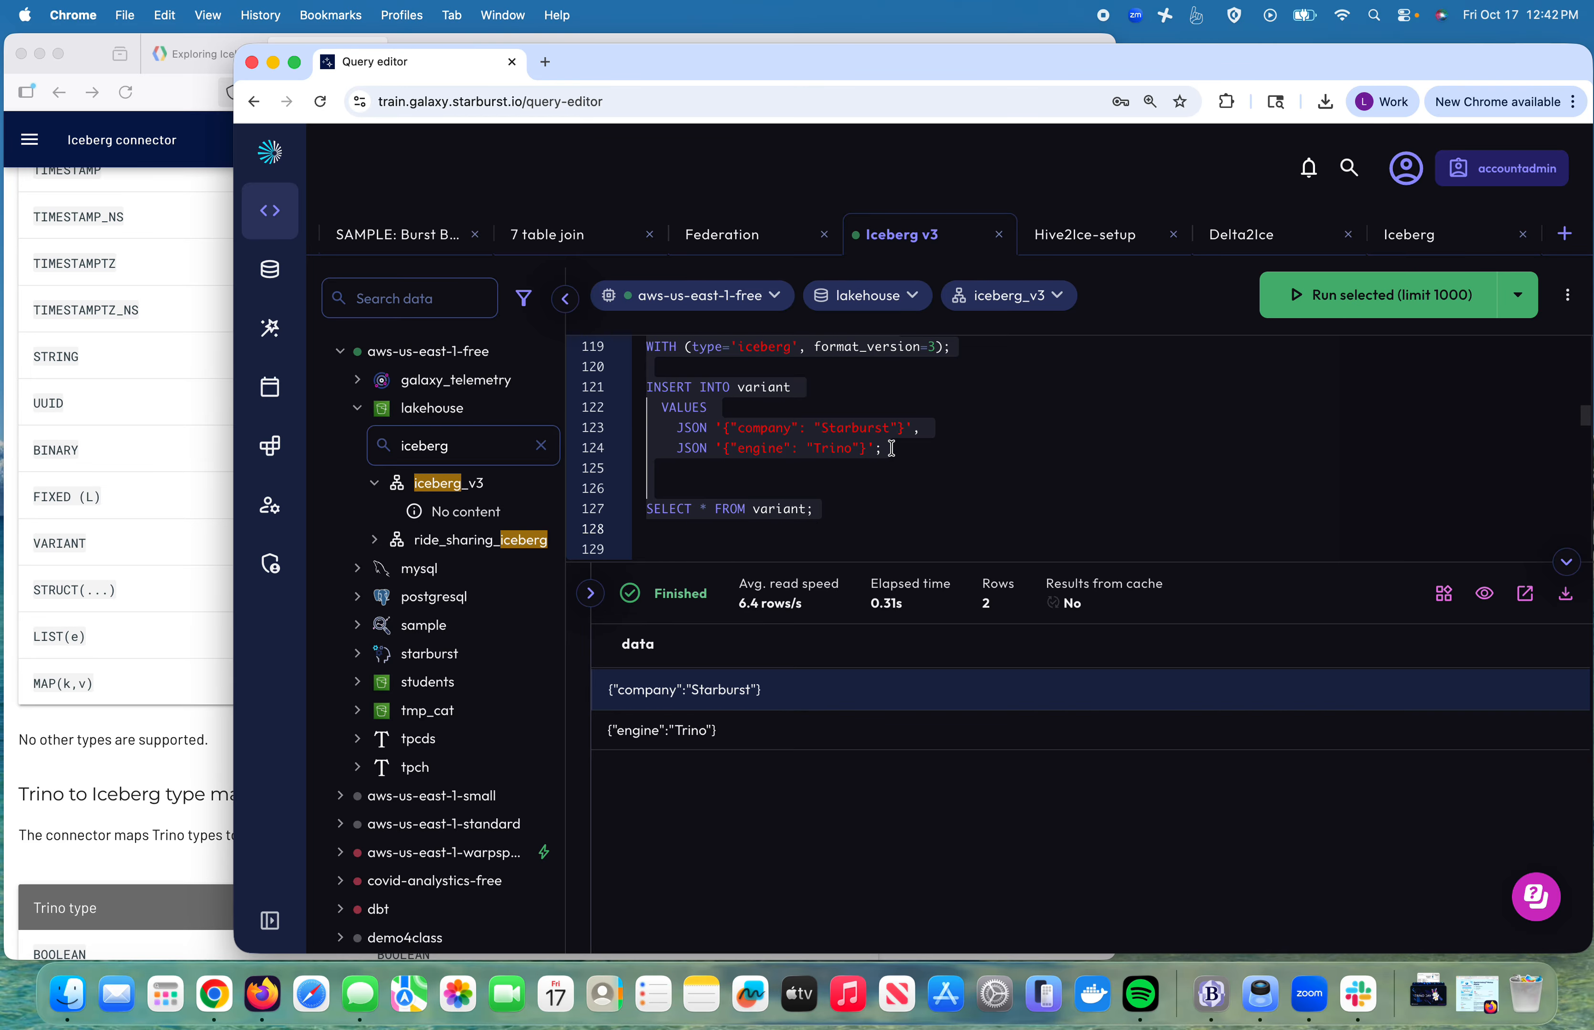
Step: Check the variant table's JSON column definition in the script, then go back to the Exploring Iceberg tutorial
scroll(892, 449, up, 2)
click(829, 382)
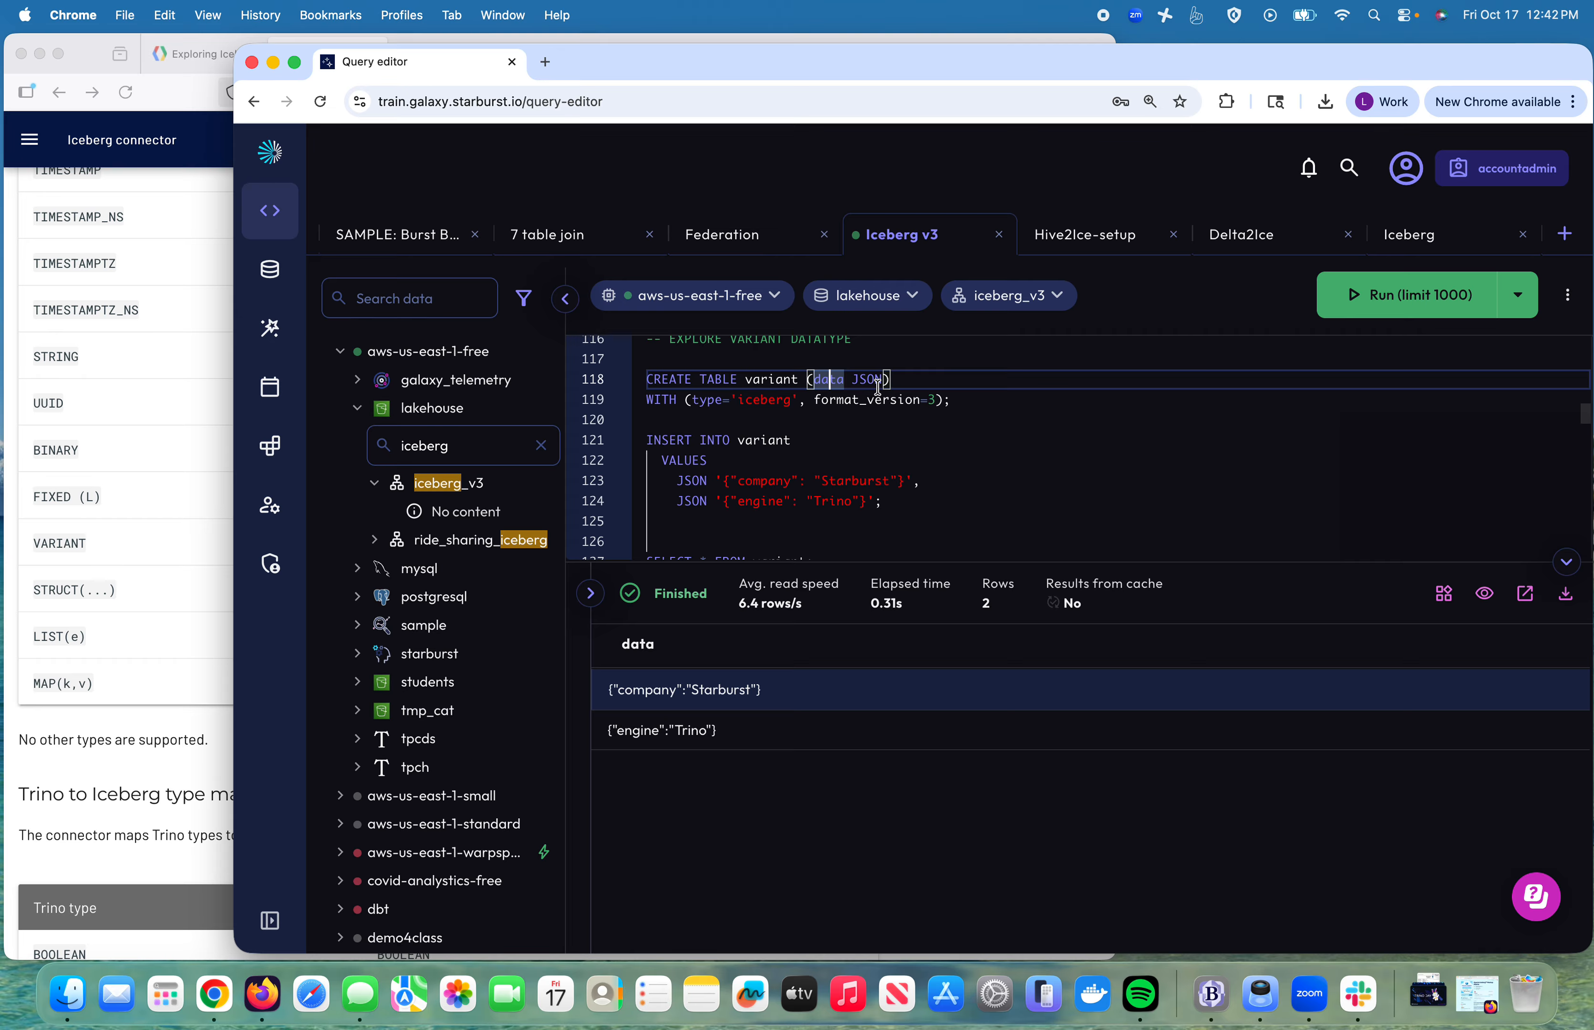
scroll(857, 429, down, 3)
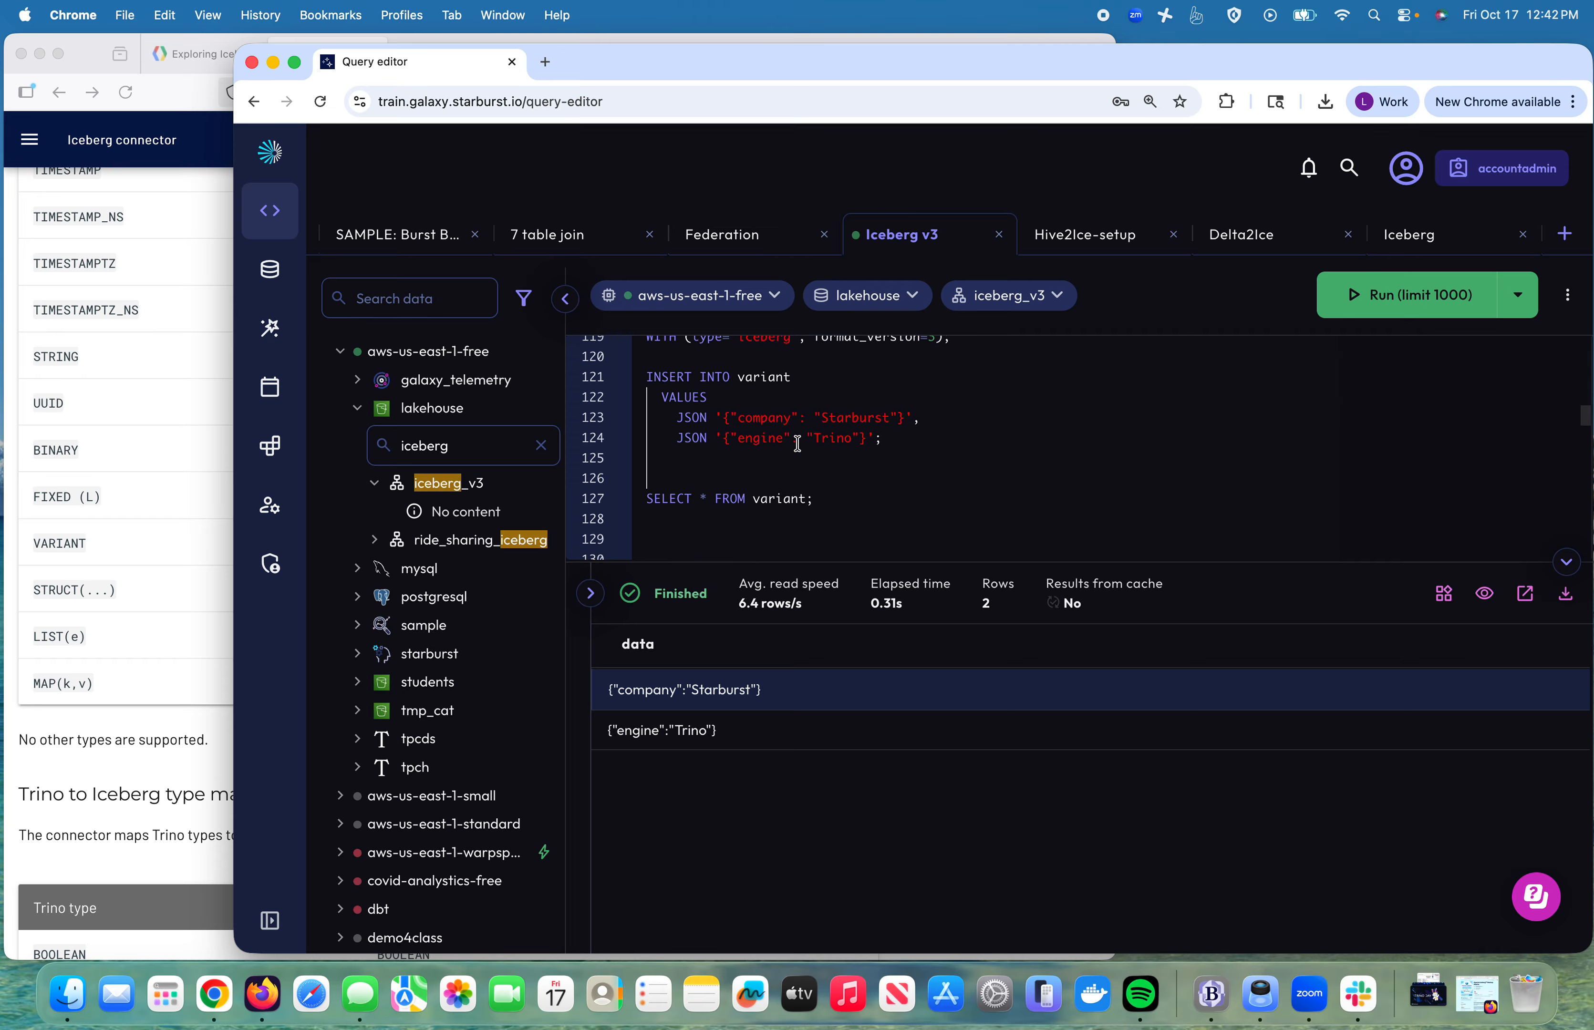
click(202, 55)
scroll(666, 537, down, 5)
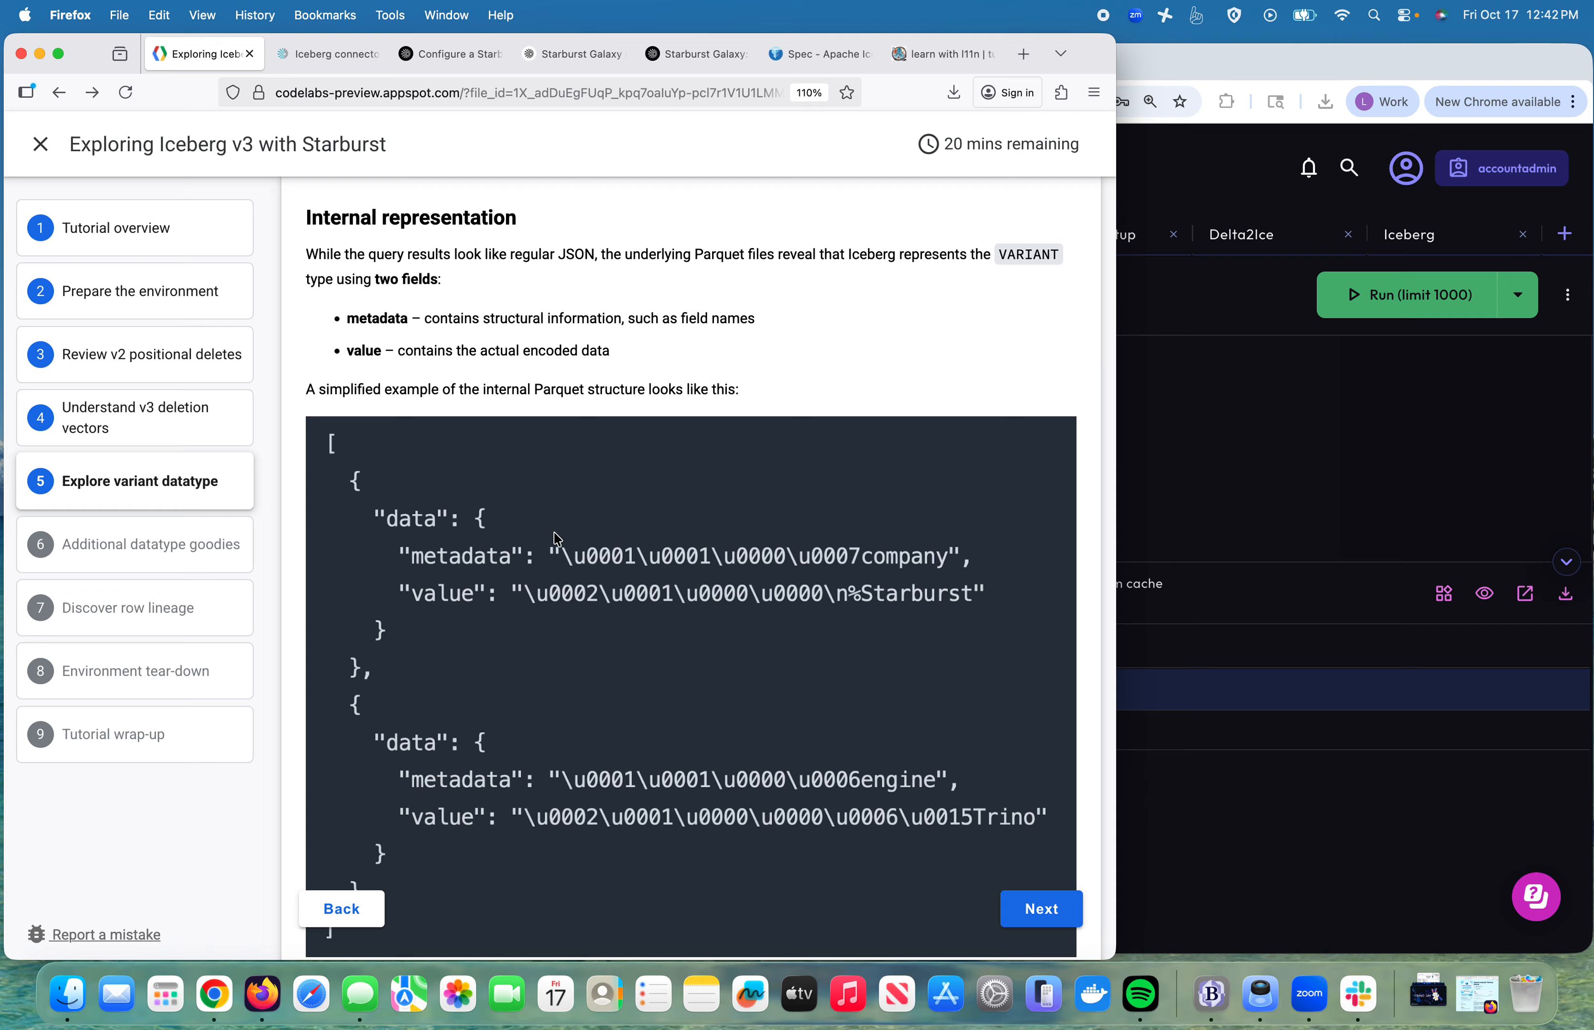
Step: Read the VARIANT notes on metadata and value fields, encoding benefits and multi-engine compatibility, down to the penpals example
drag(666, 260, 815, 278)
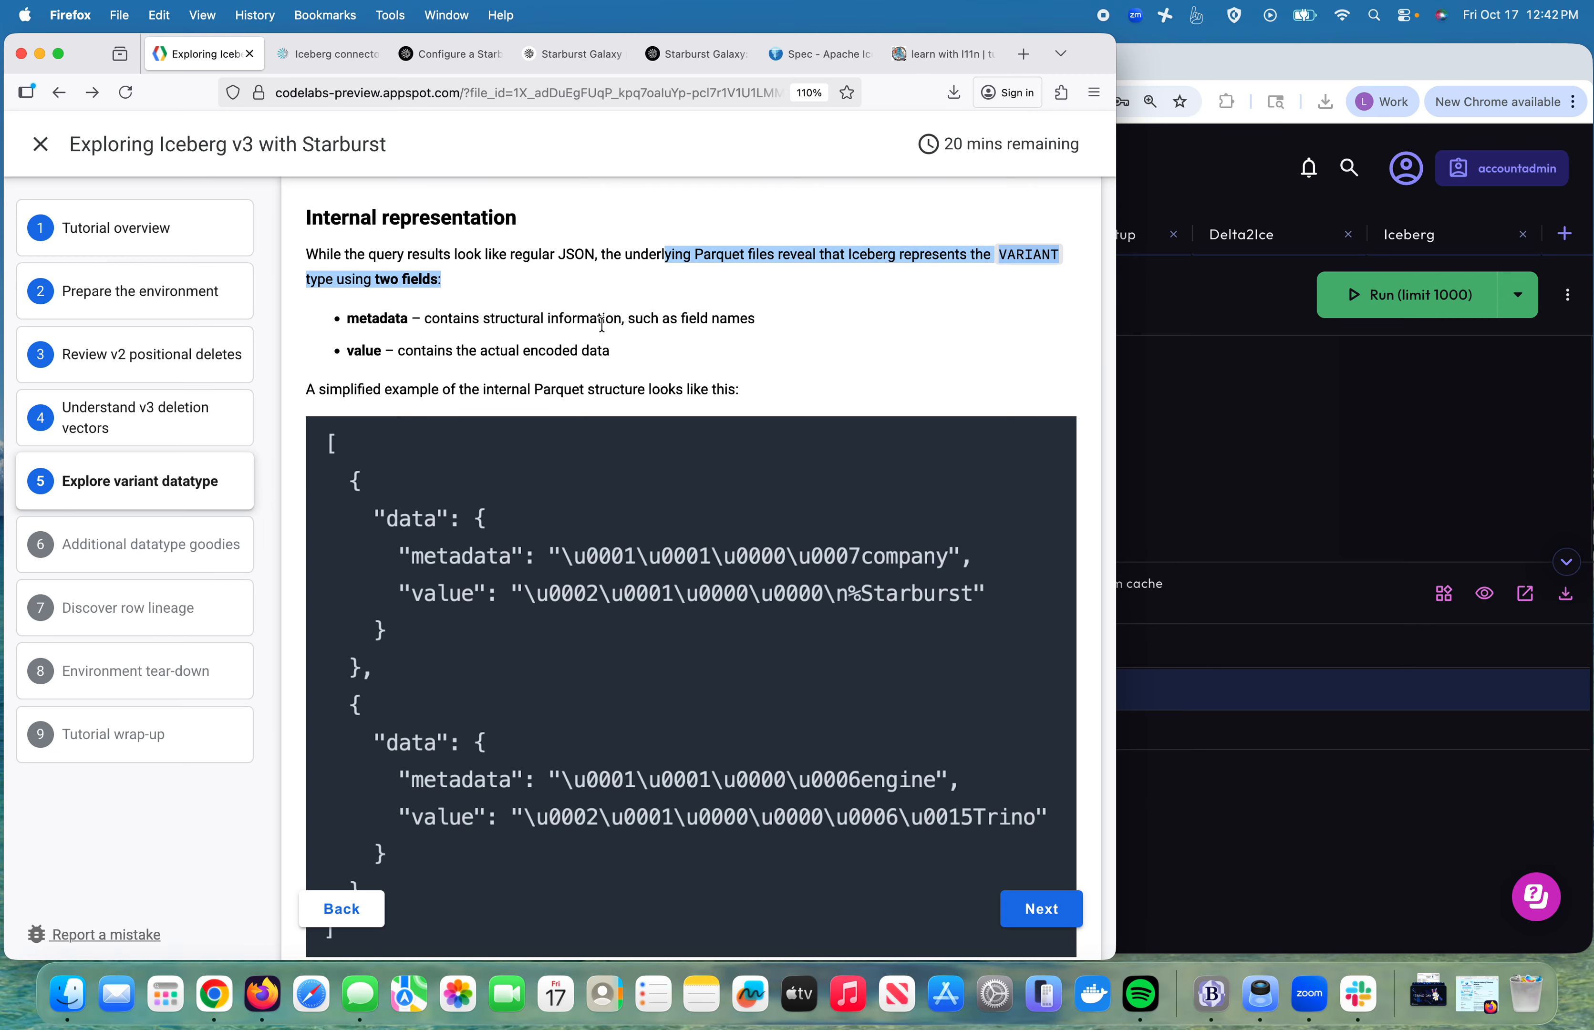
scroll(517, 567, down, 3)
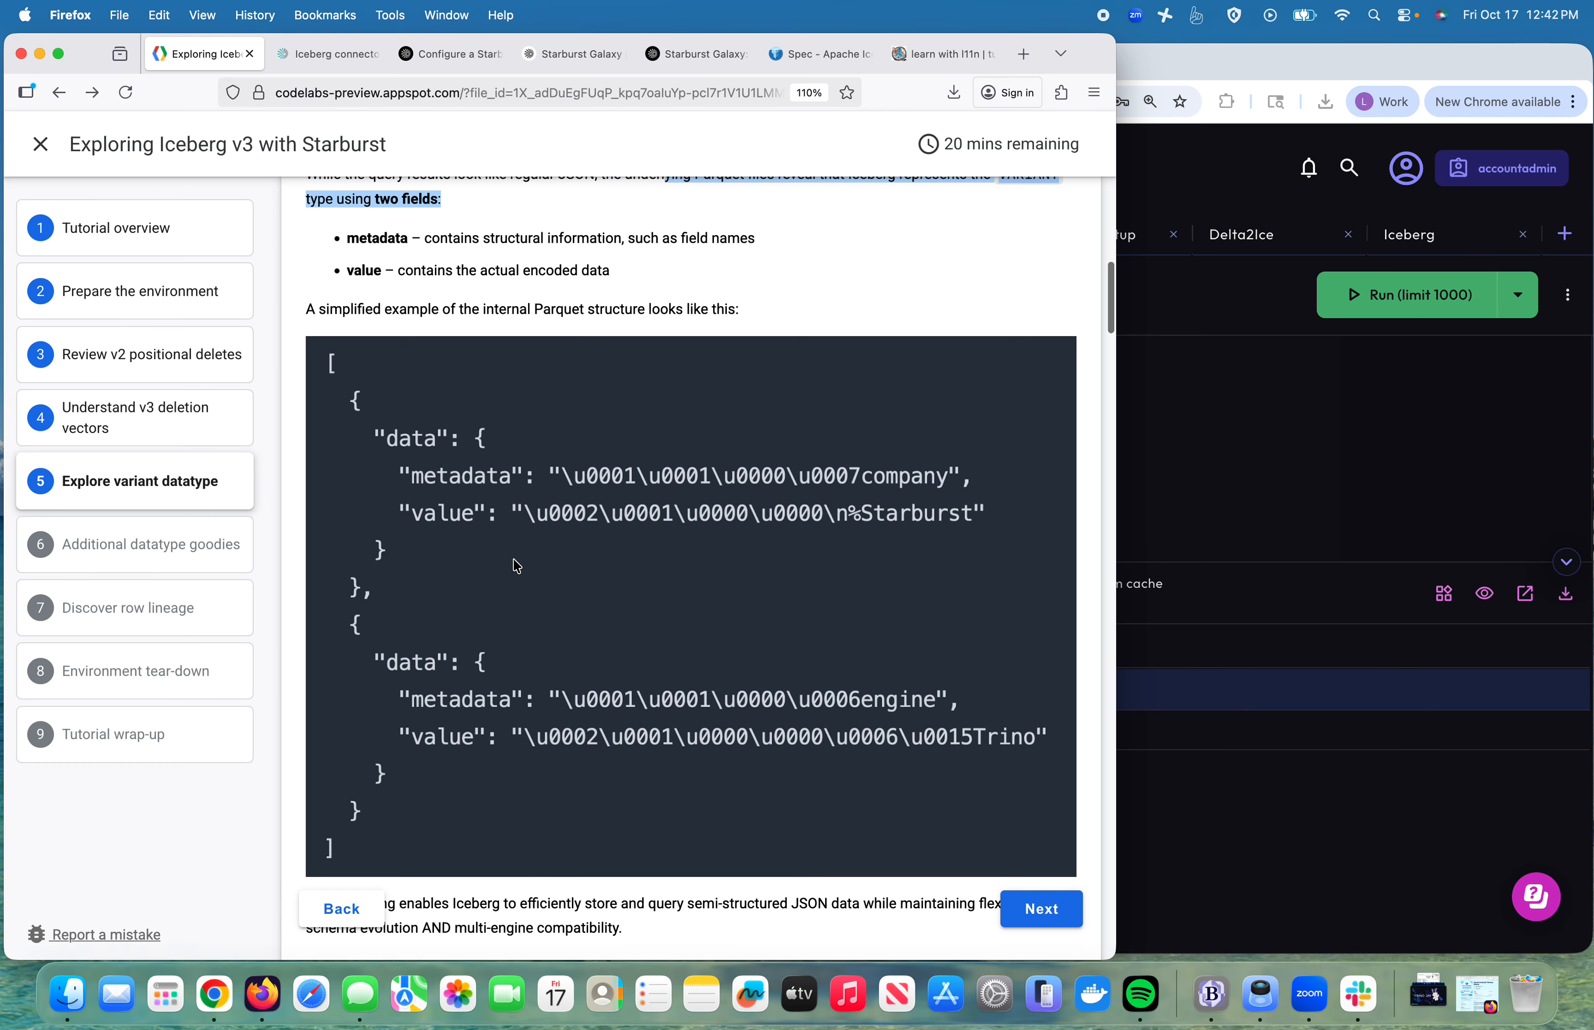
scroll(517, 566, down, 5)
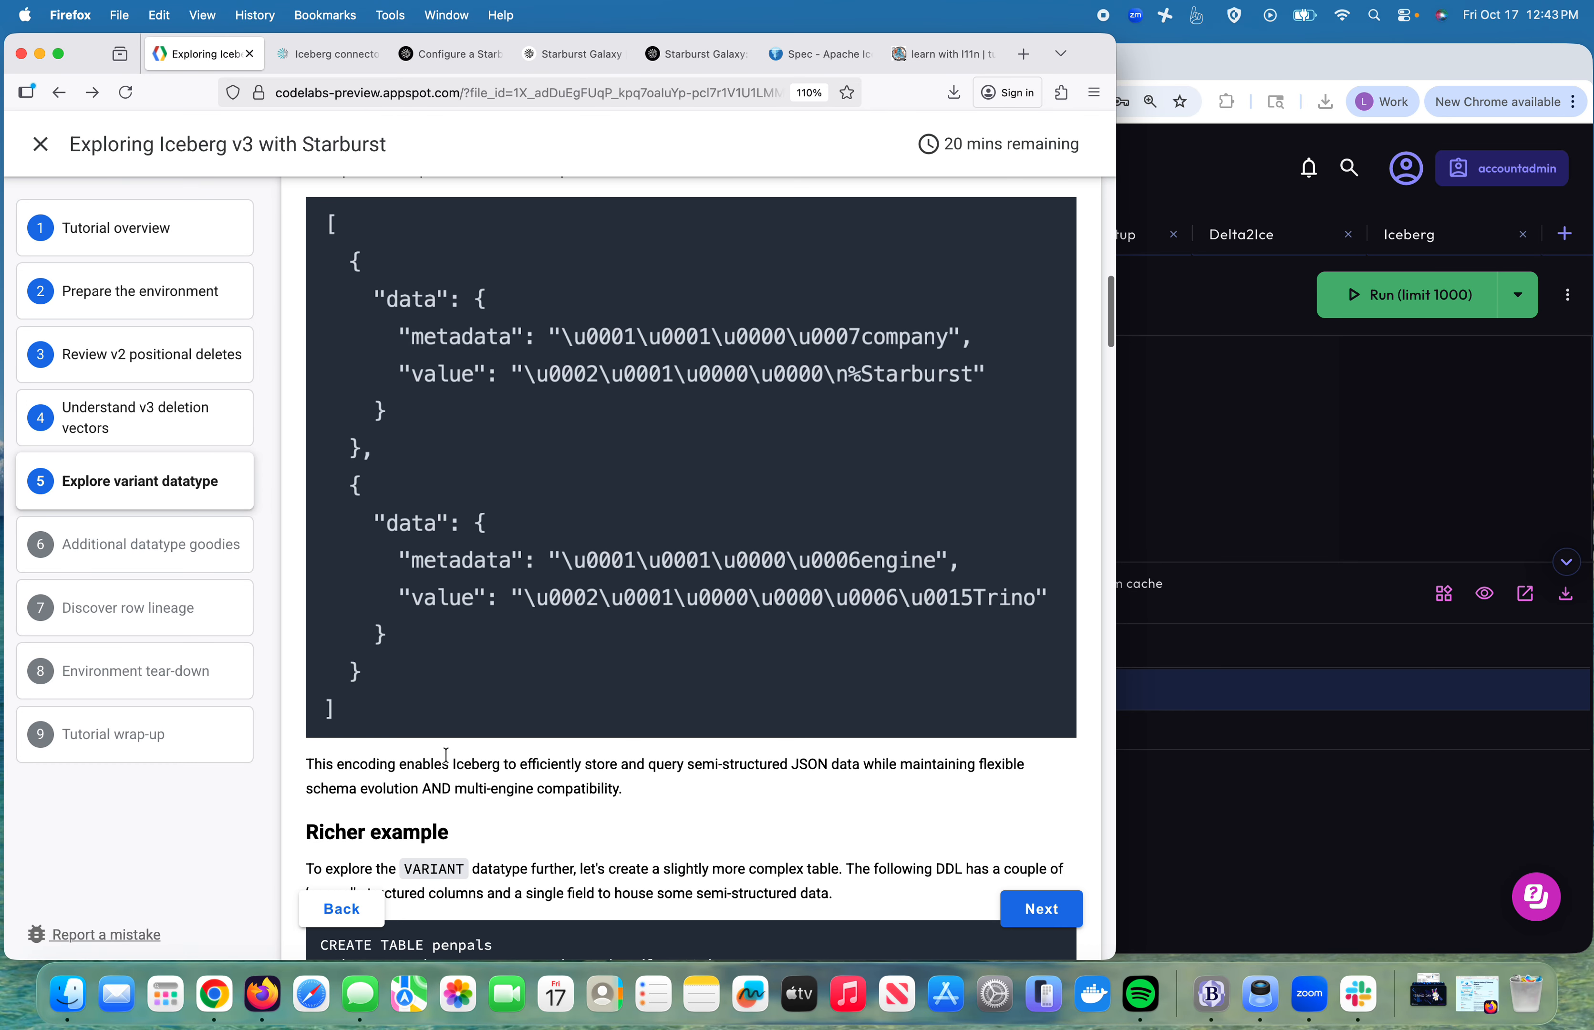
drag(423, 765, 668, 788)
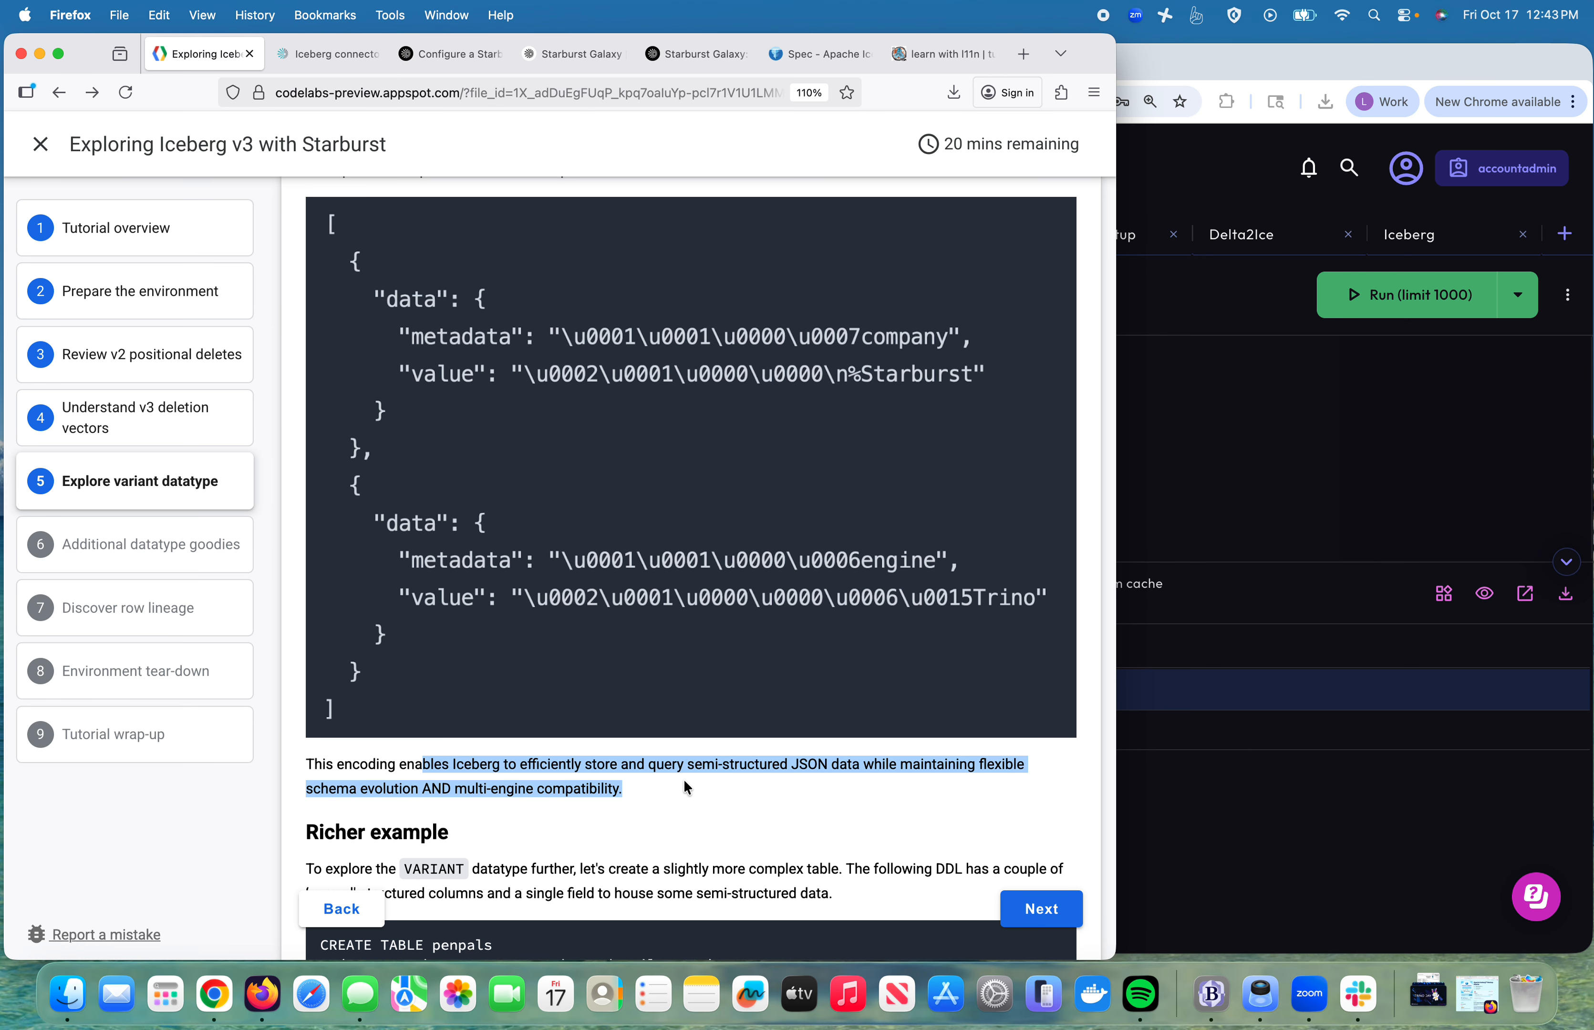
scroll(687, 788, down, 10)
click(555, 526)
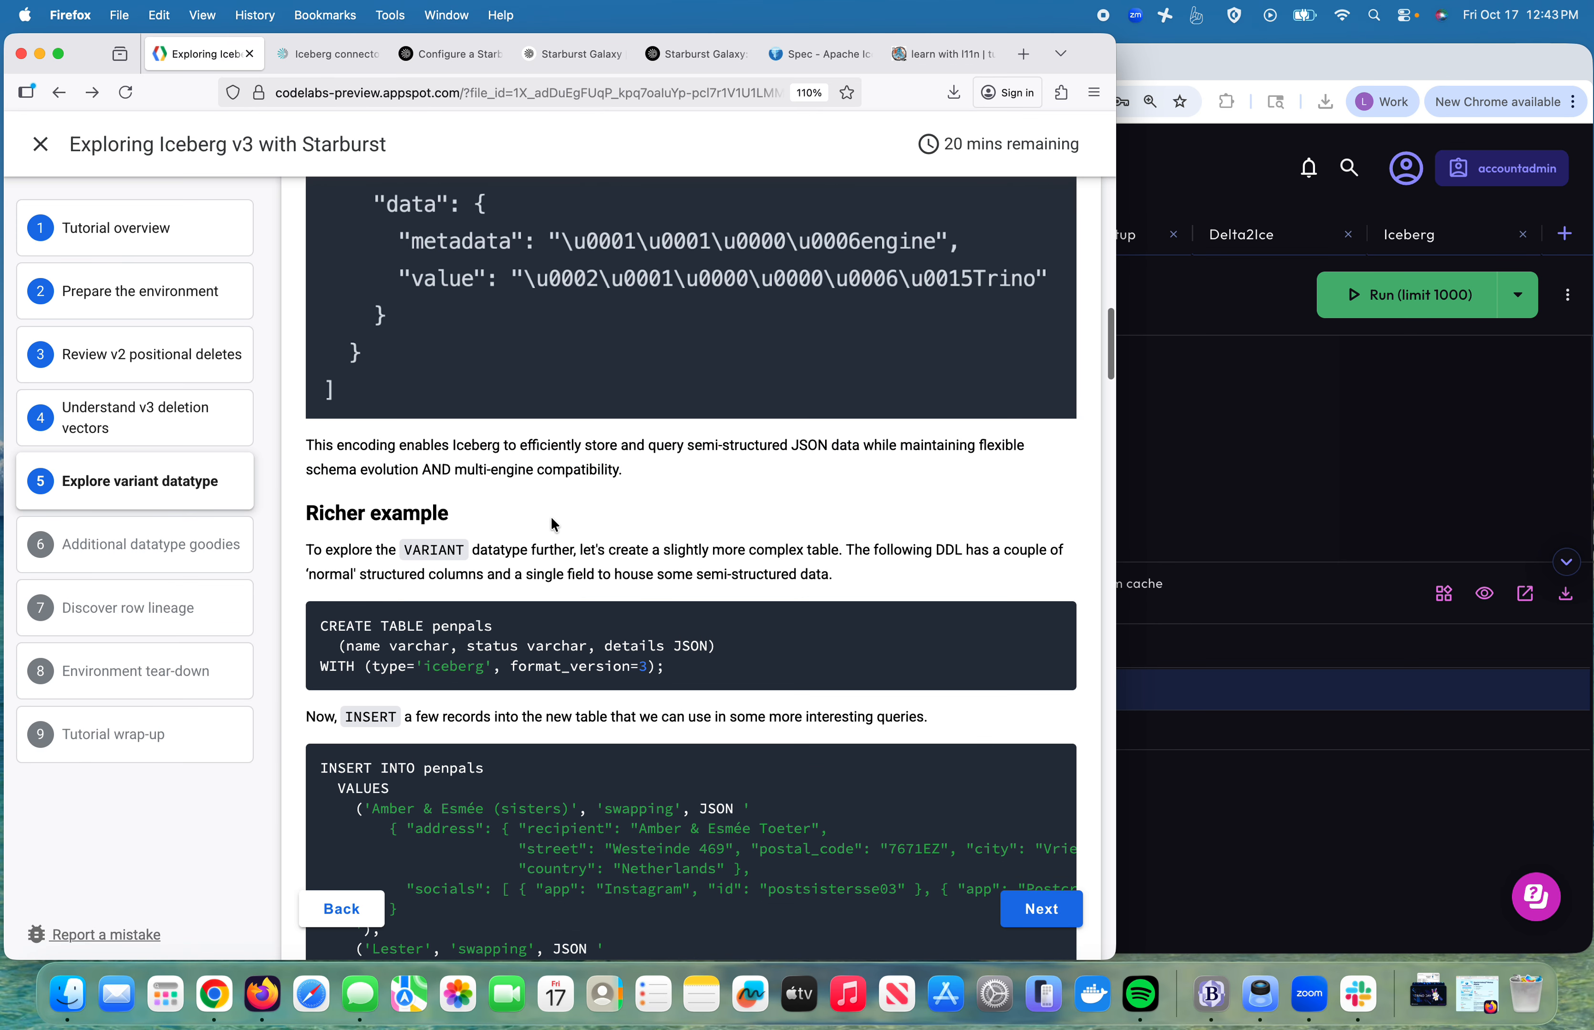
drag(426, 467, 648, 473)
scroll(712, 483, down, 10)
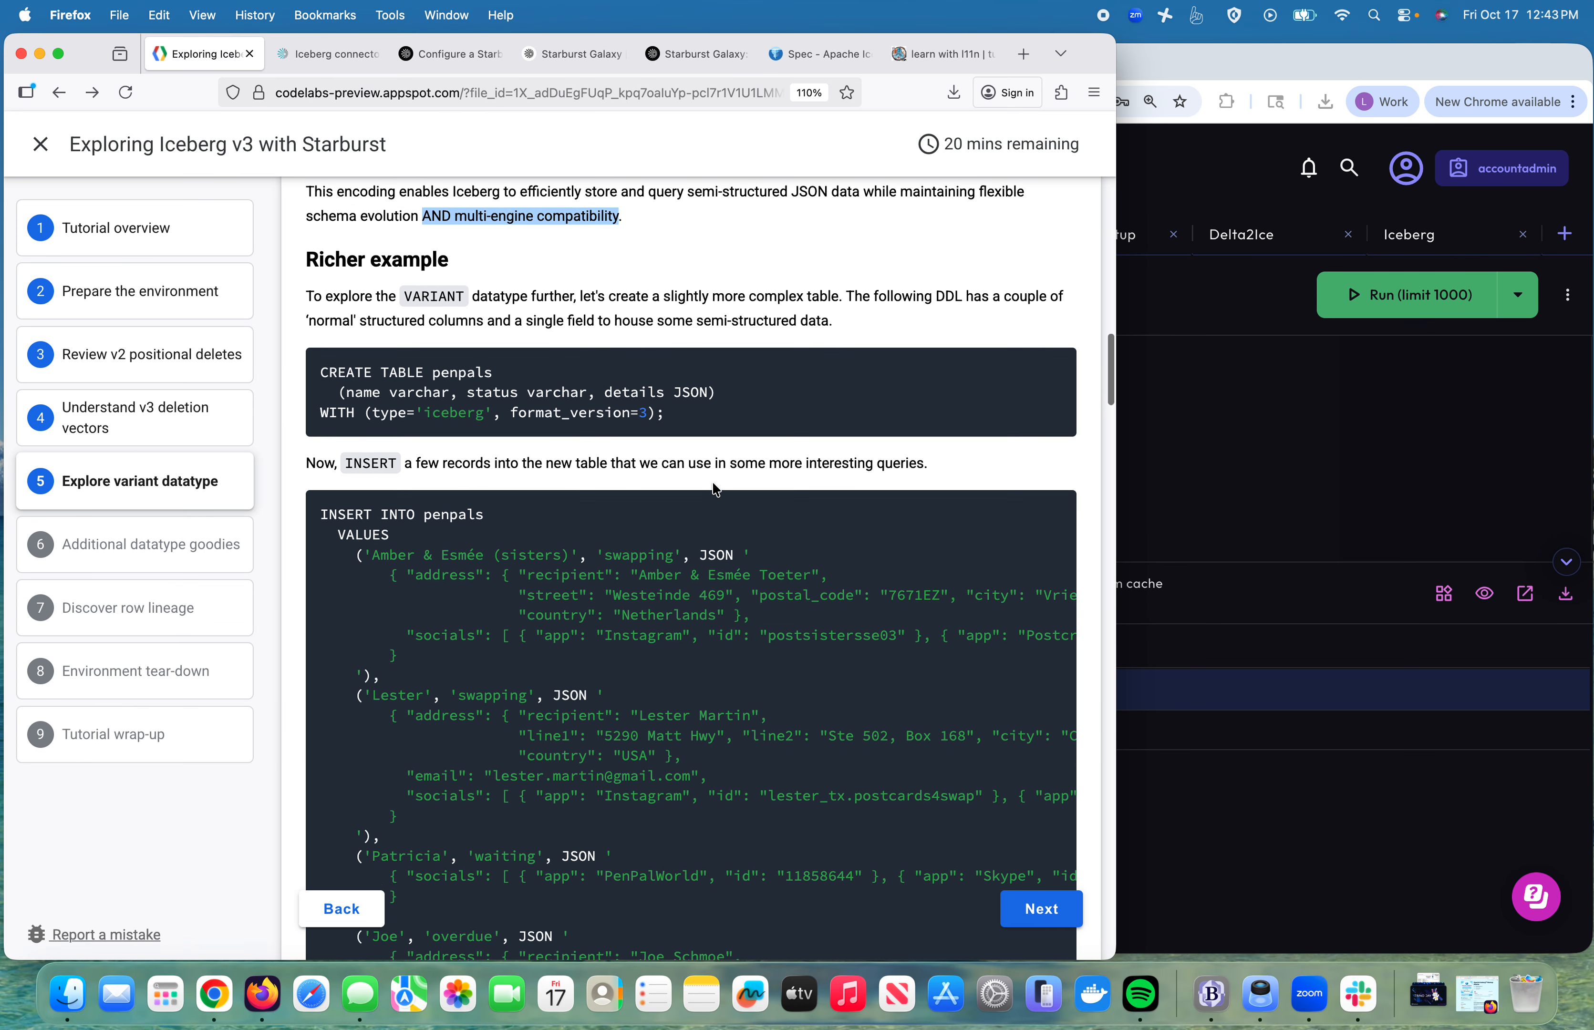
click(1213, 446)
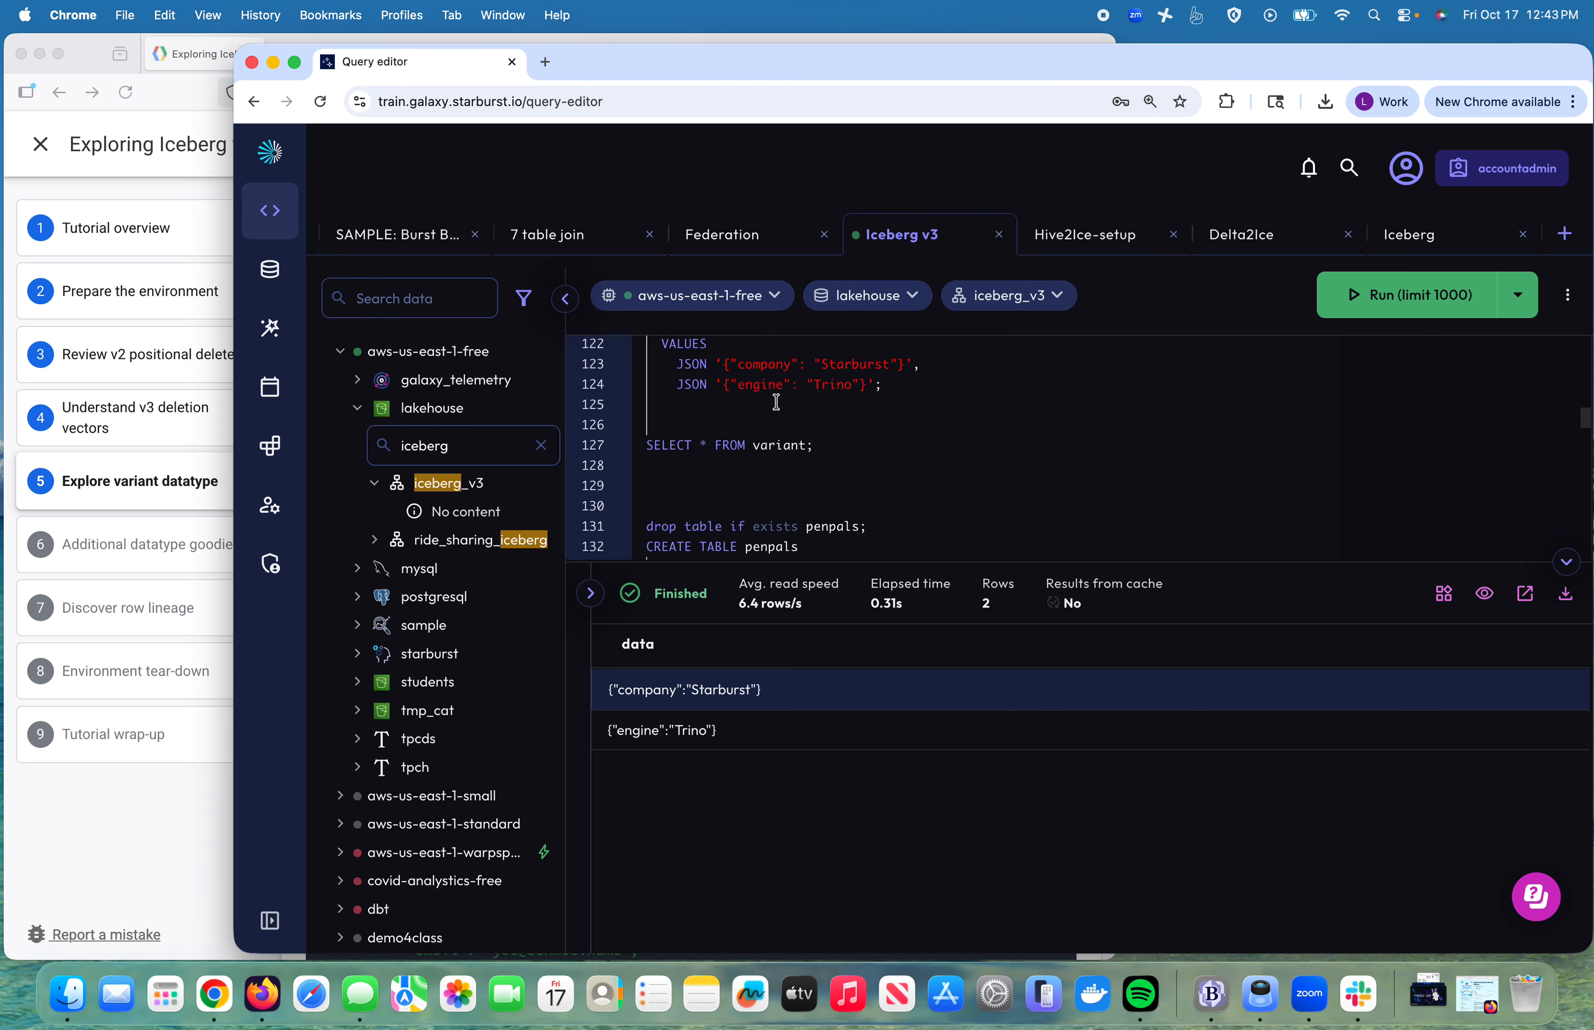
Step: Run the CREATE TABLE penpals statement with name, status and JSON details columns
scroll(847, 465, down, 2)
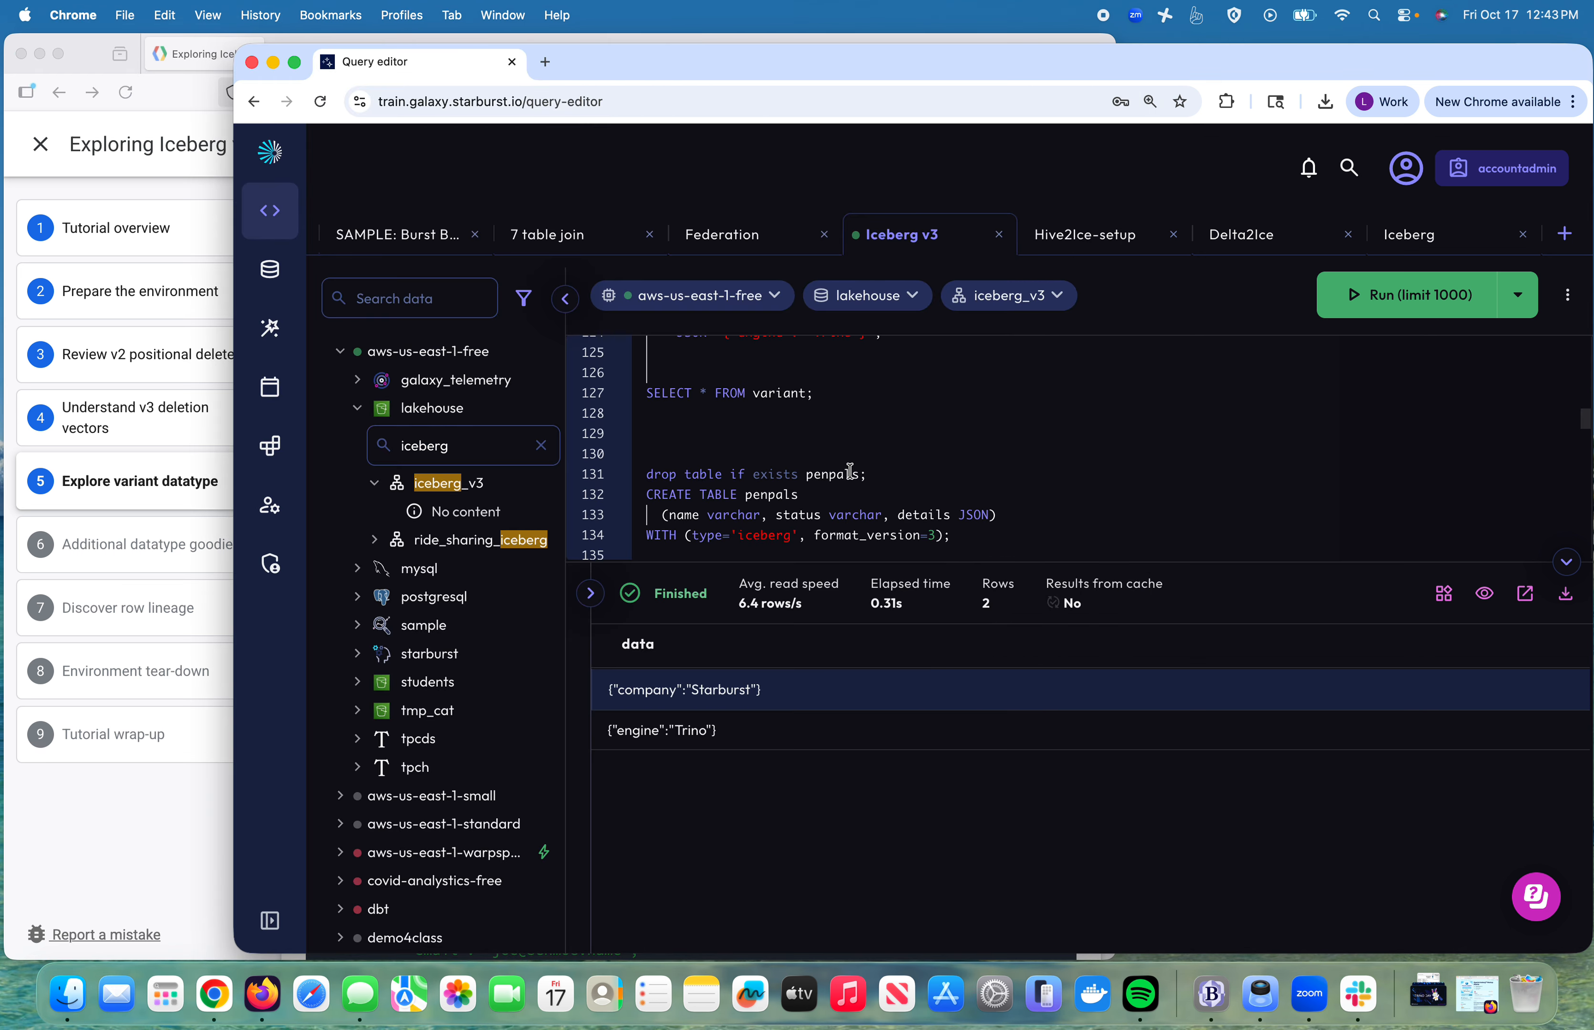
scroll(850, 472, down, 3)
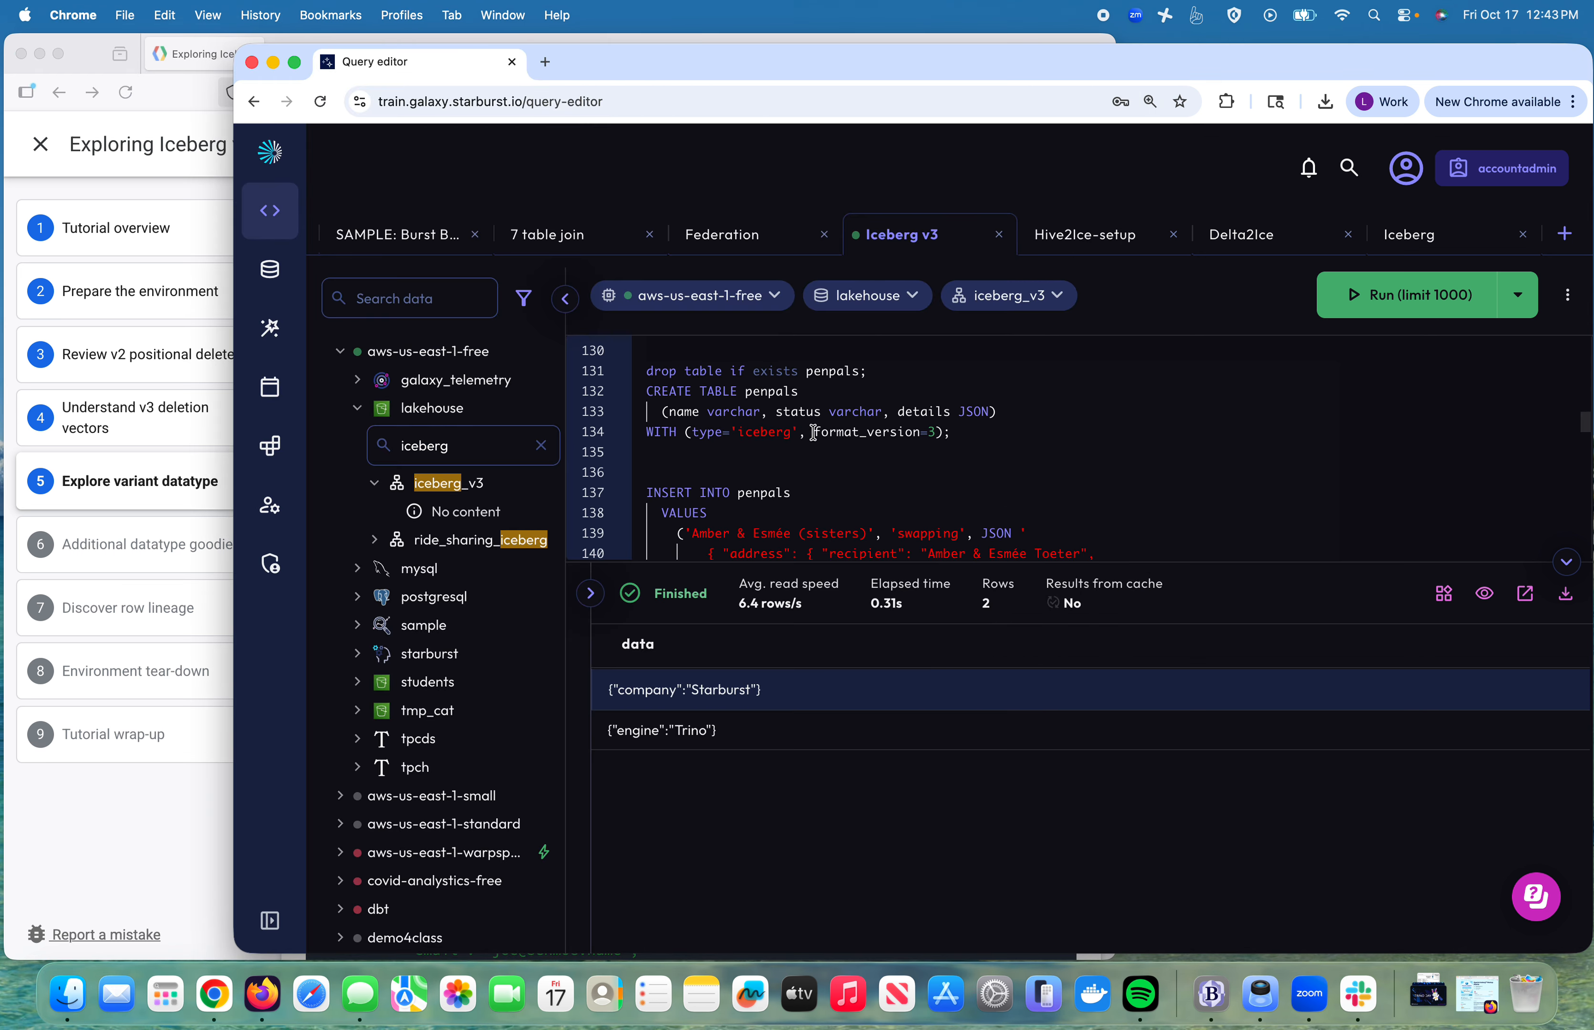
drag(959, 434, 629, 396)
click(1327, 298)
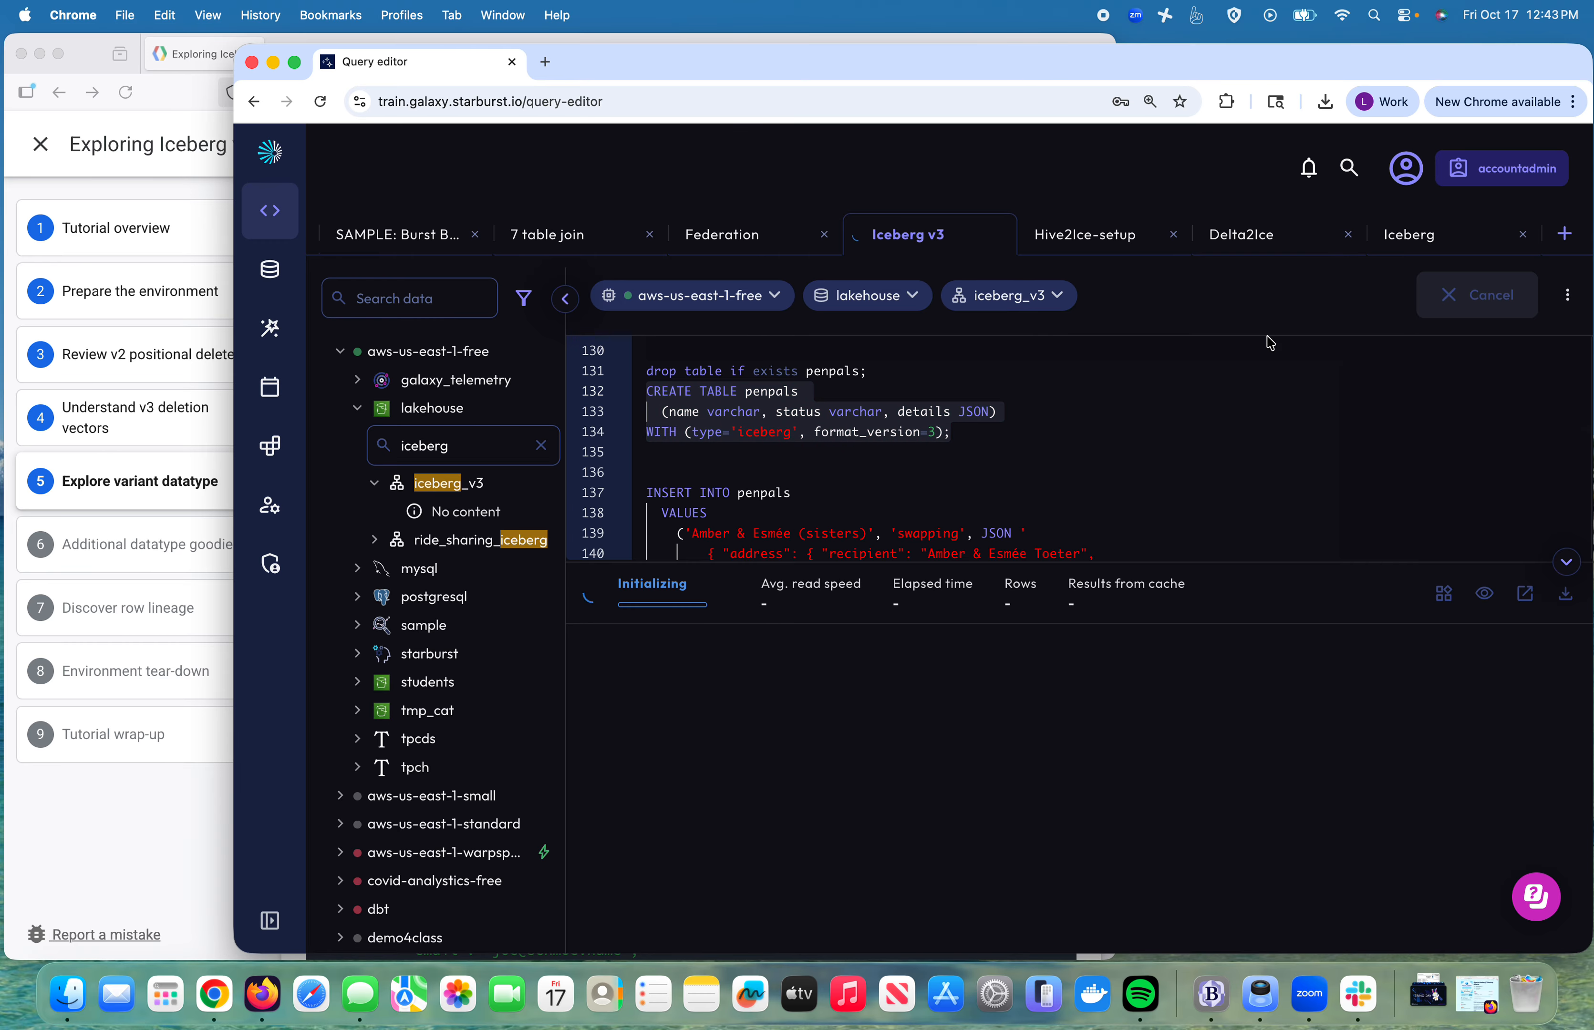
Step: Run the INSERT INTO penpals rows together with SELECT * FROM penpals
click(967, 477)
key(Down)
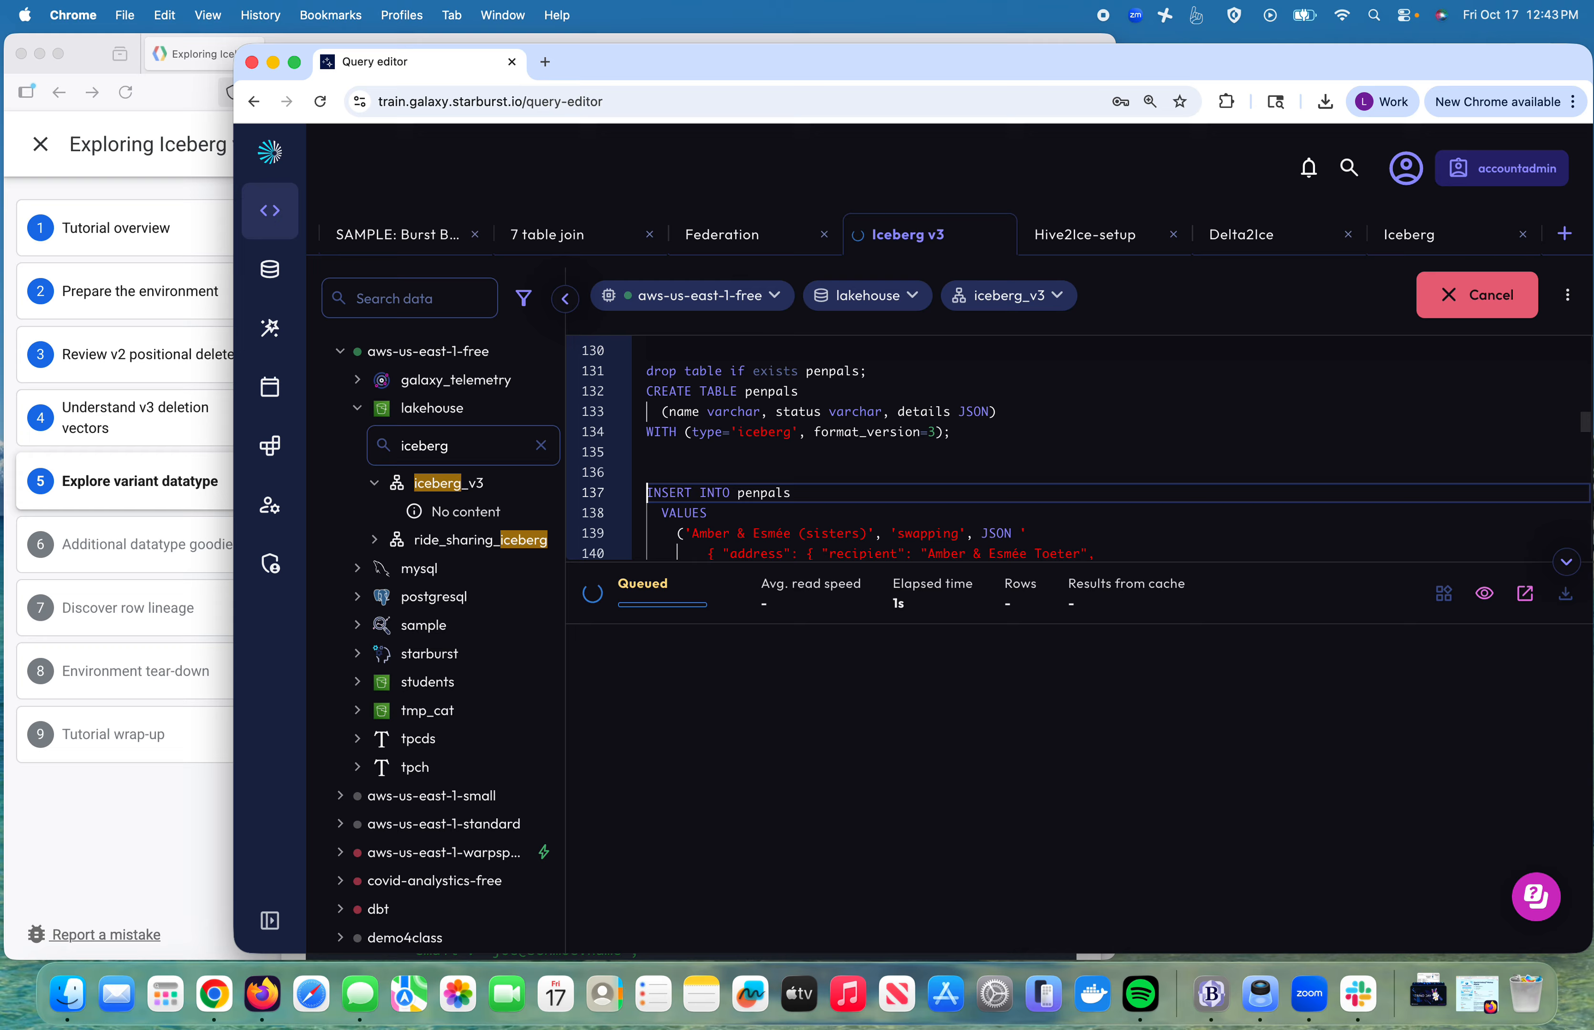
key(Up)
key(Down)
key(shift+Down)
key(shift+Down)
key(shift+Down)
key(shift+Down)
key(shift+Down)
key(shift+Down)
key(shift+Down)
key(shift+Down)
key(shift+Down)
key(shift+Down)
key(shift+Down)
key(shift+Down)
key(shift+Down)
key(shift+Down)
key(shift+Down)
key(shift+Down)
key(shift+Down)
key(shift+Down)
key(shift+Down)
key(shift+Down)
key(shift+Down)
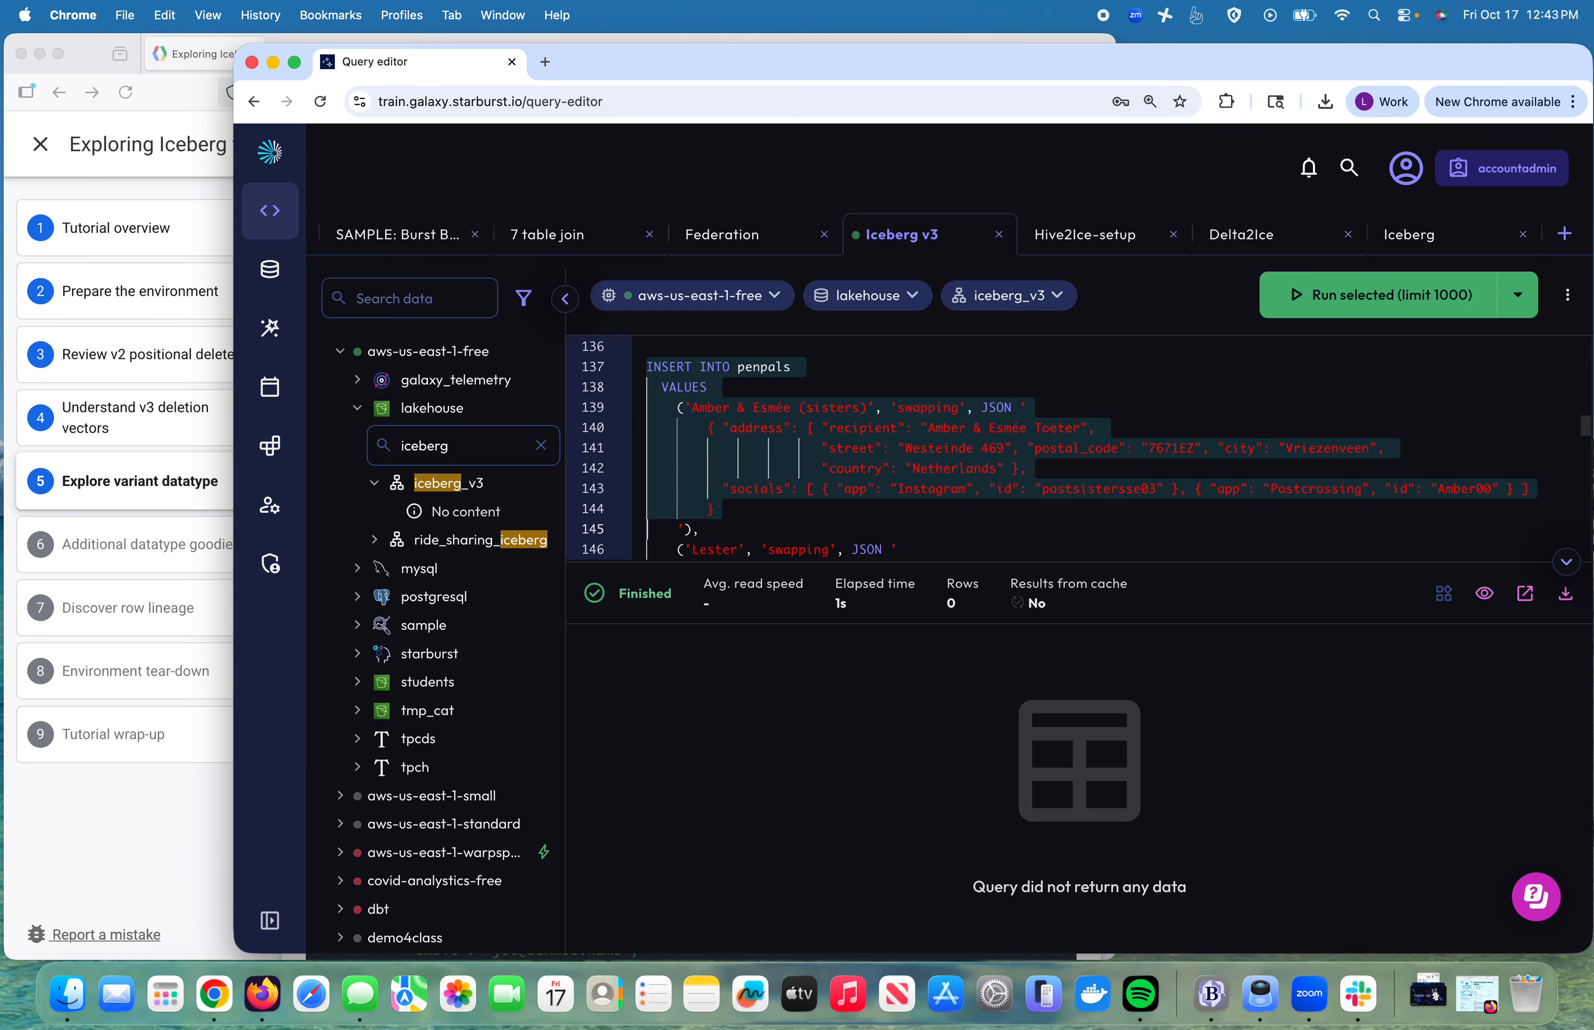
key(shift+Down)
key(shift+Down)
key(shift+Down)
key(shift+Down)
key(shift+Down)
key(shift+Down)
key(shift+Down)
key(shift+Down)
key(shift+Down)
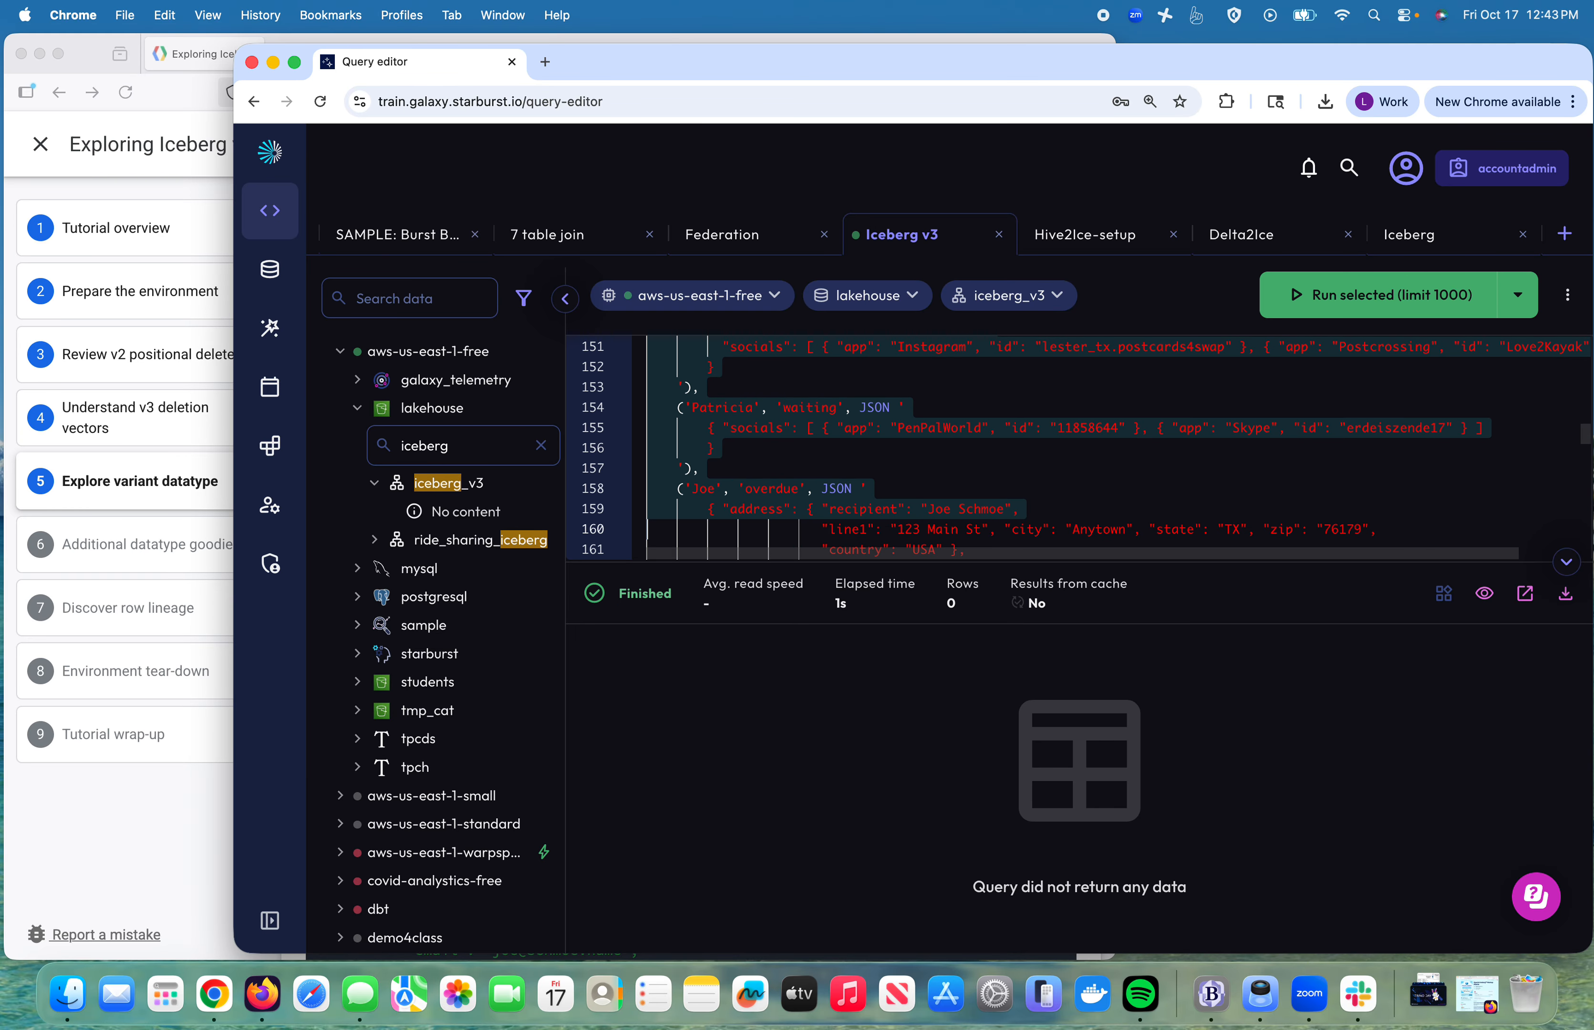
key(shift+Down)
key(shift+Down)
key(shift+Down)
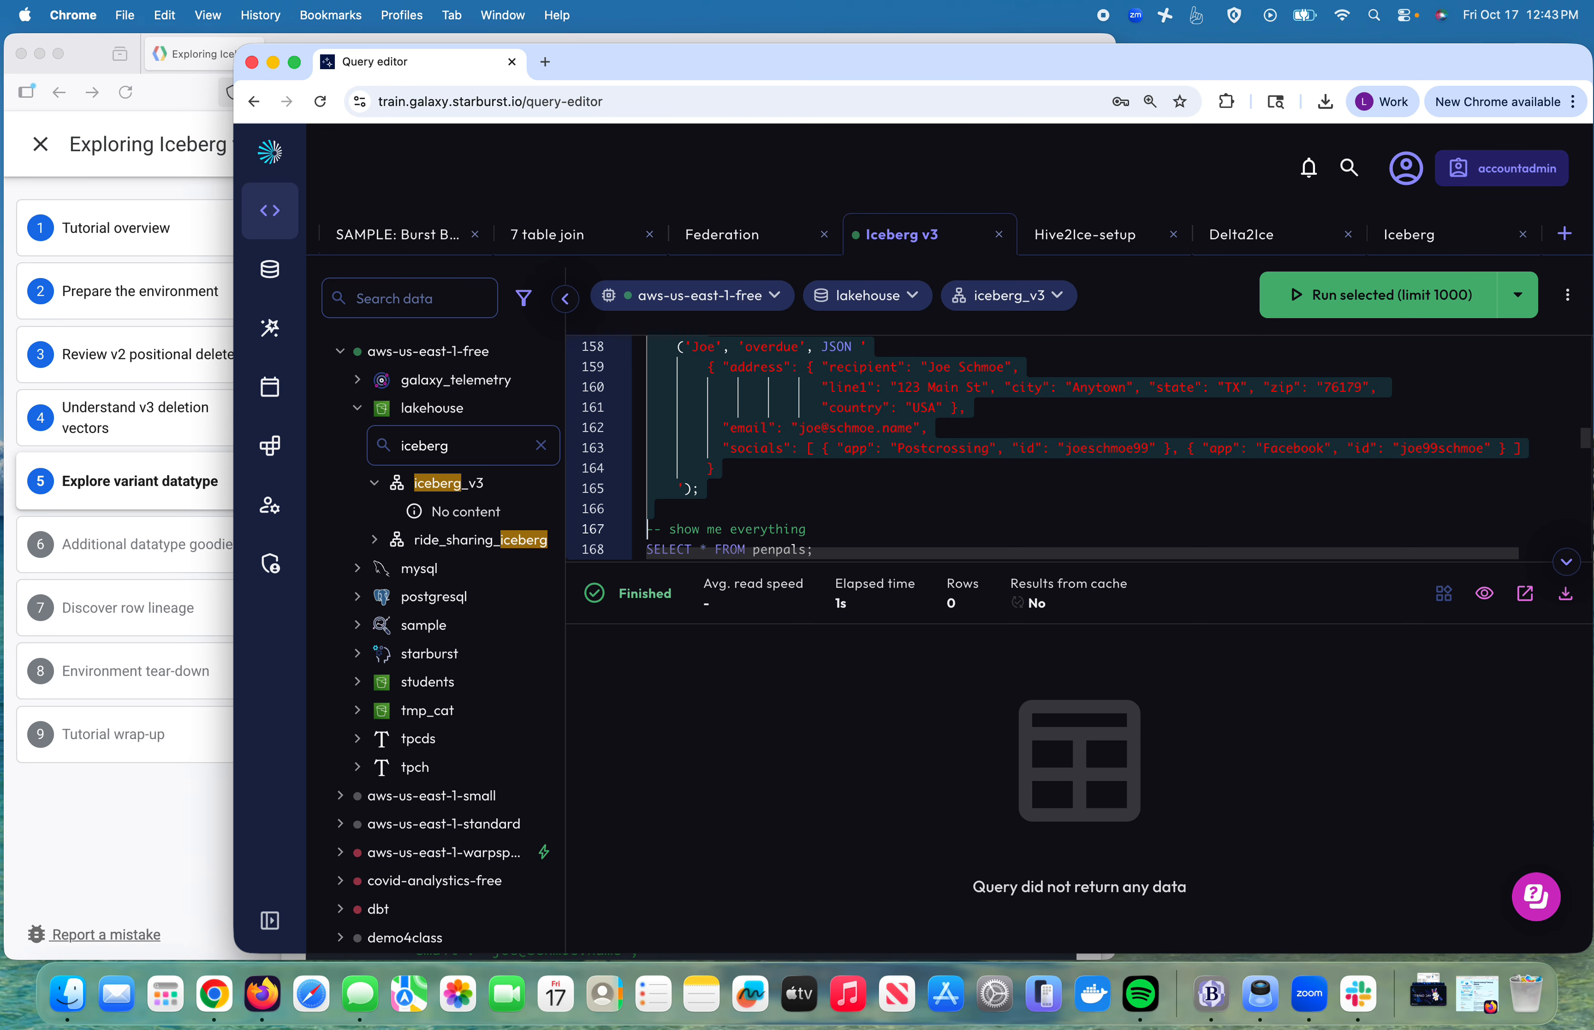
click(1416, 293)
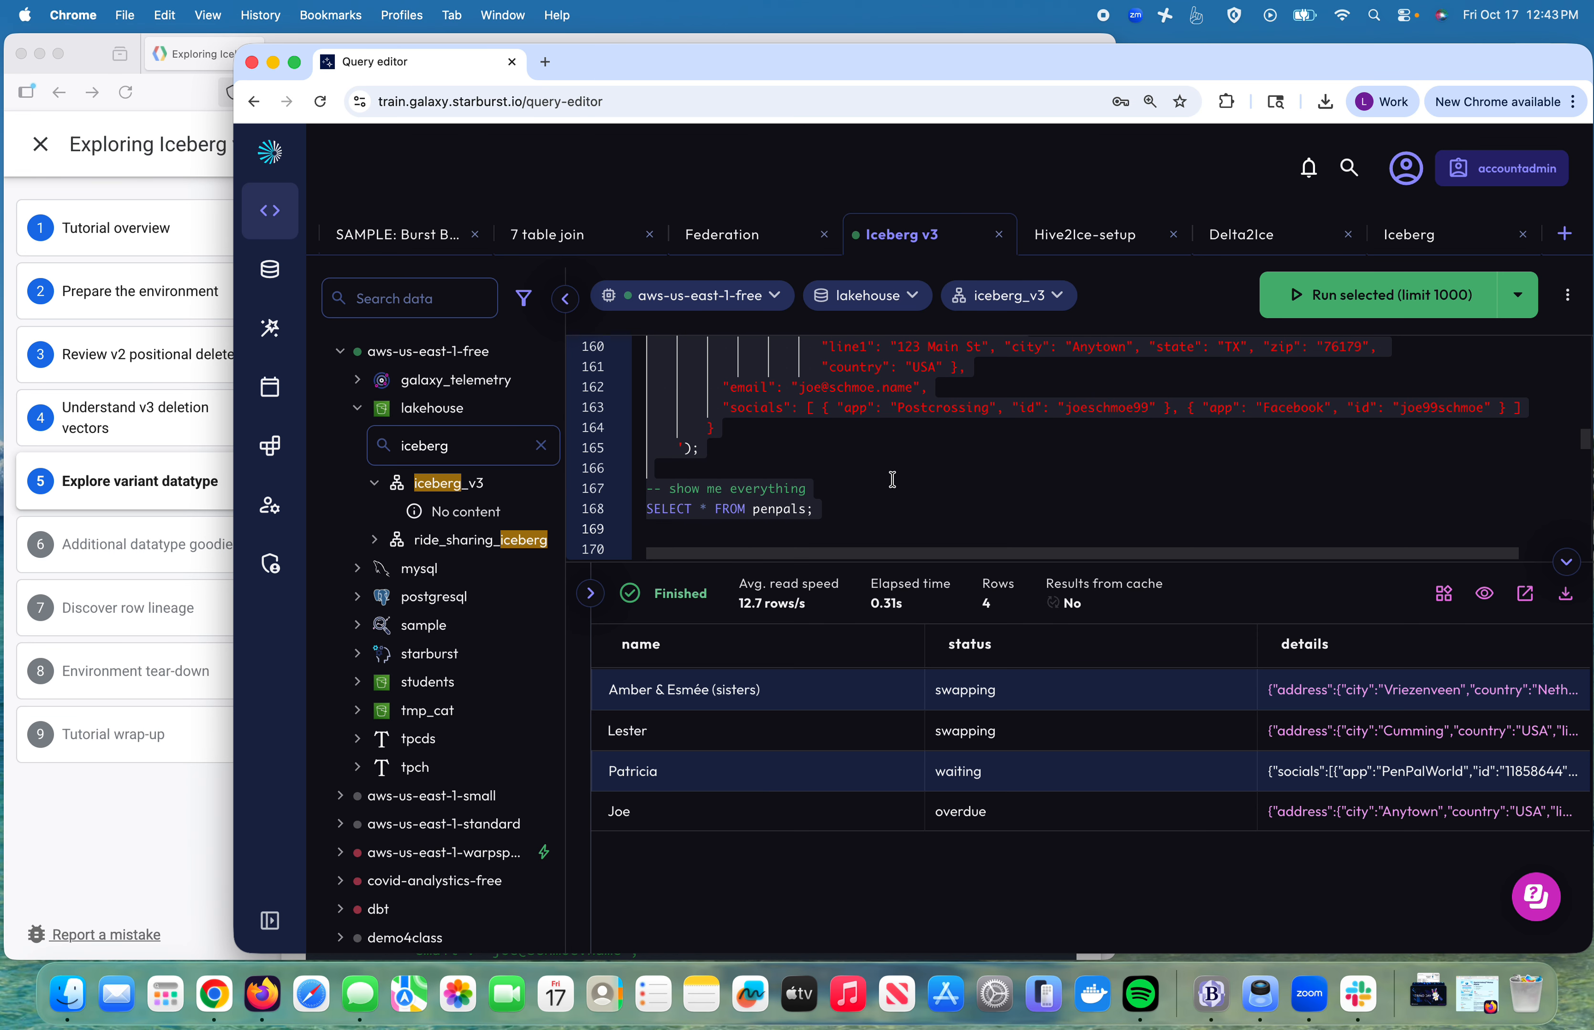
Step: View the first penpals row's full JSON details value, then close the viewer
click(870, 506)
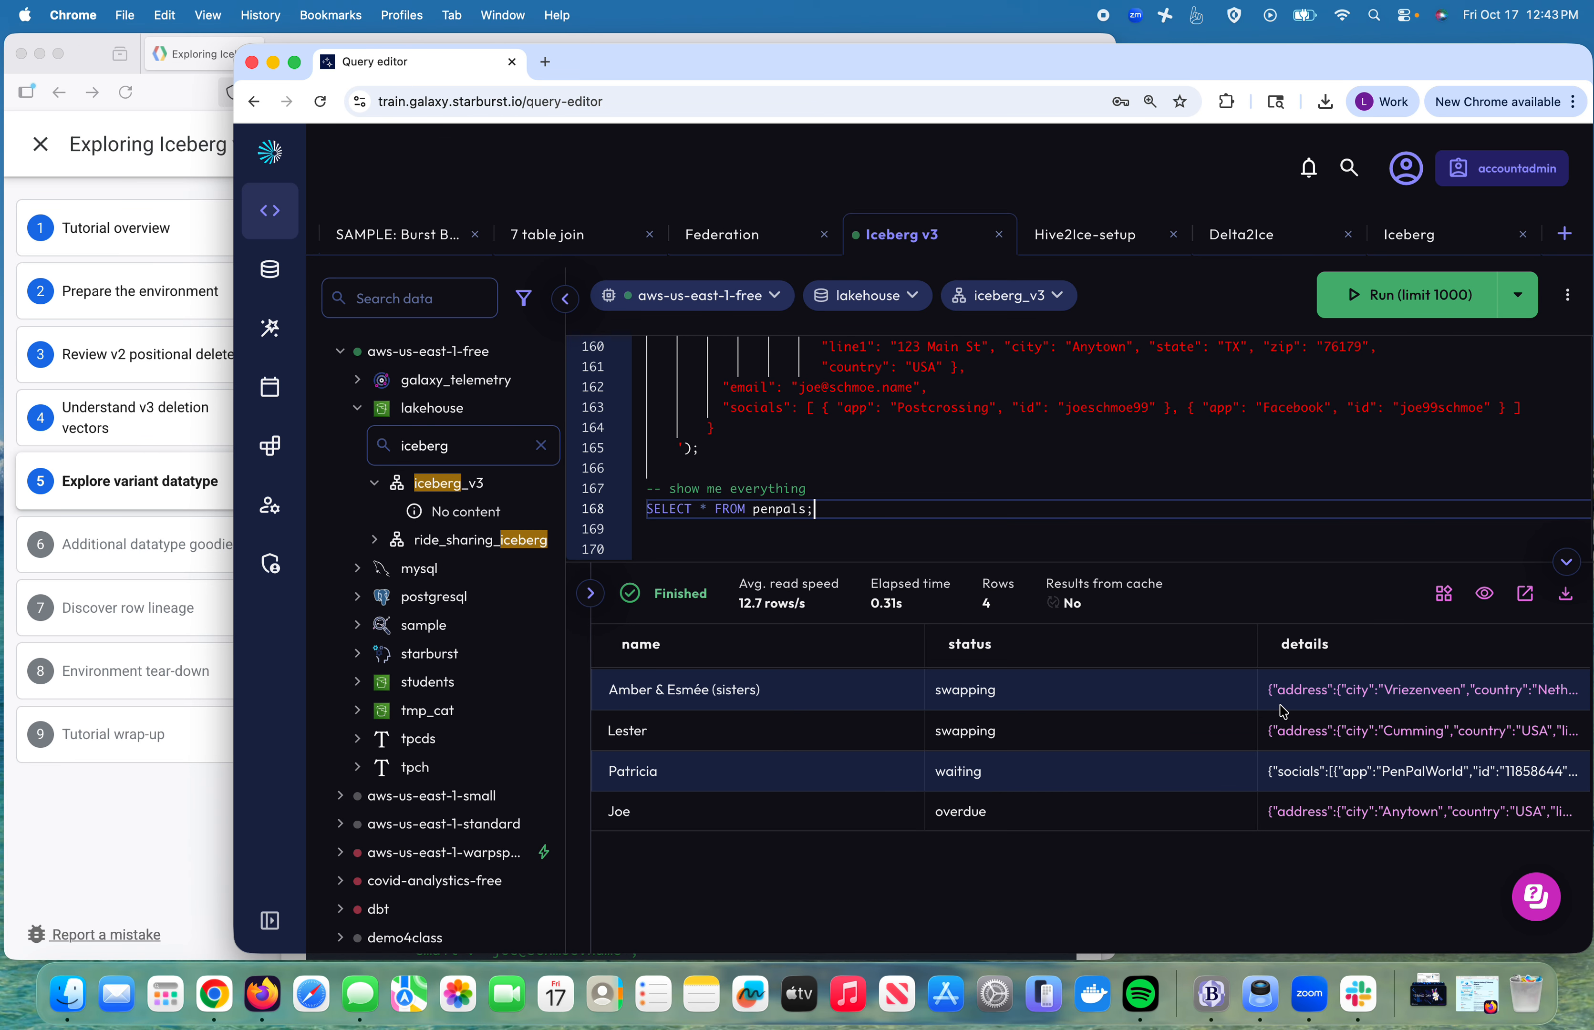
click(1293, 690)
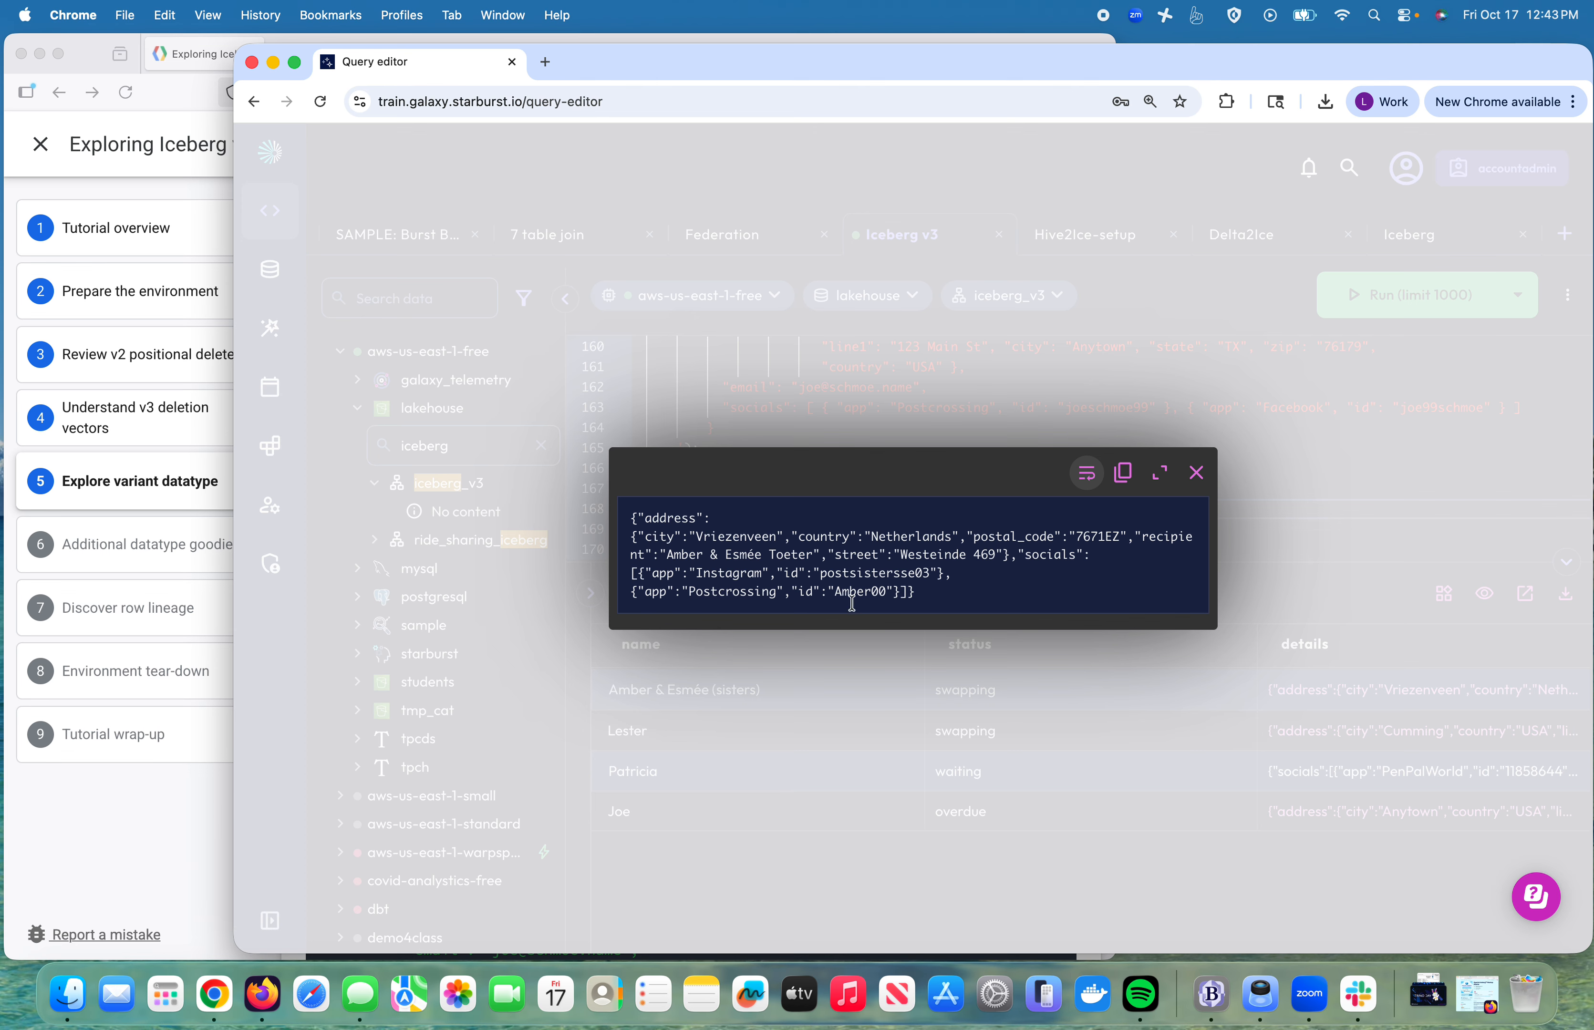
click(1197, 472)
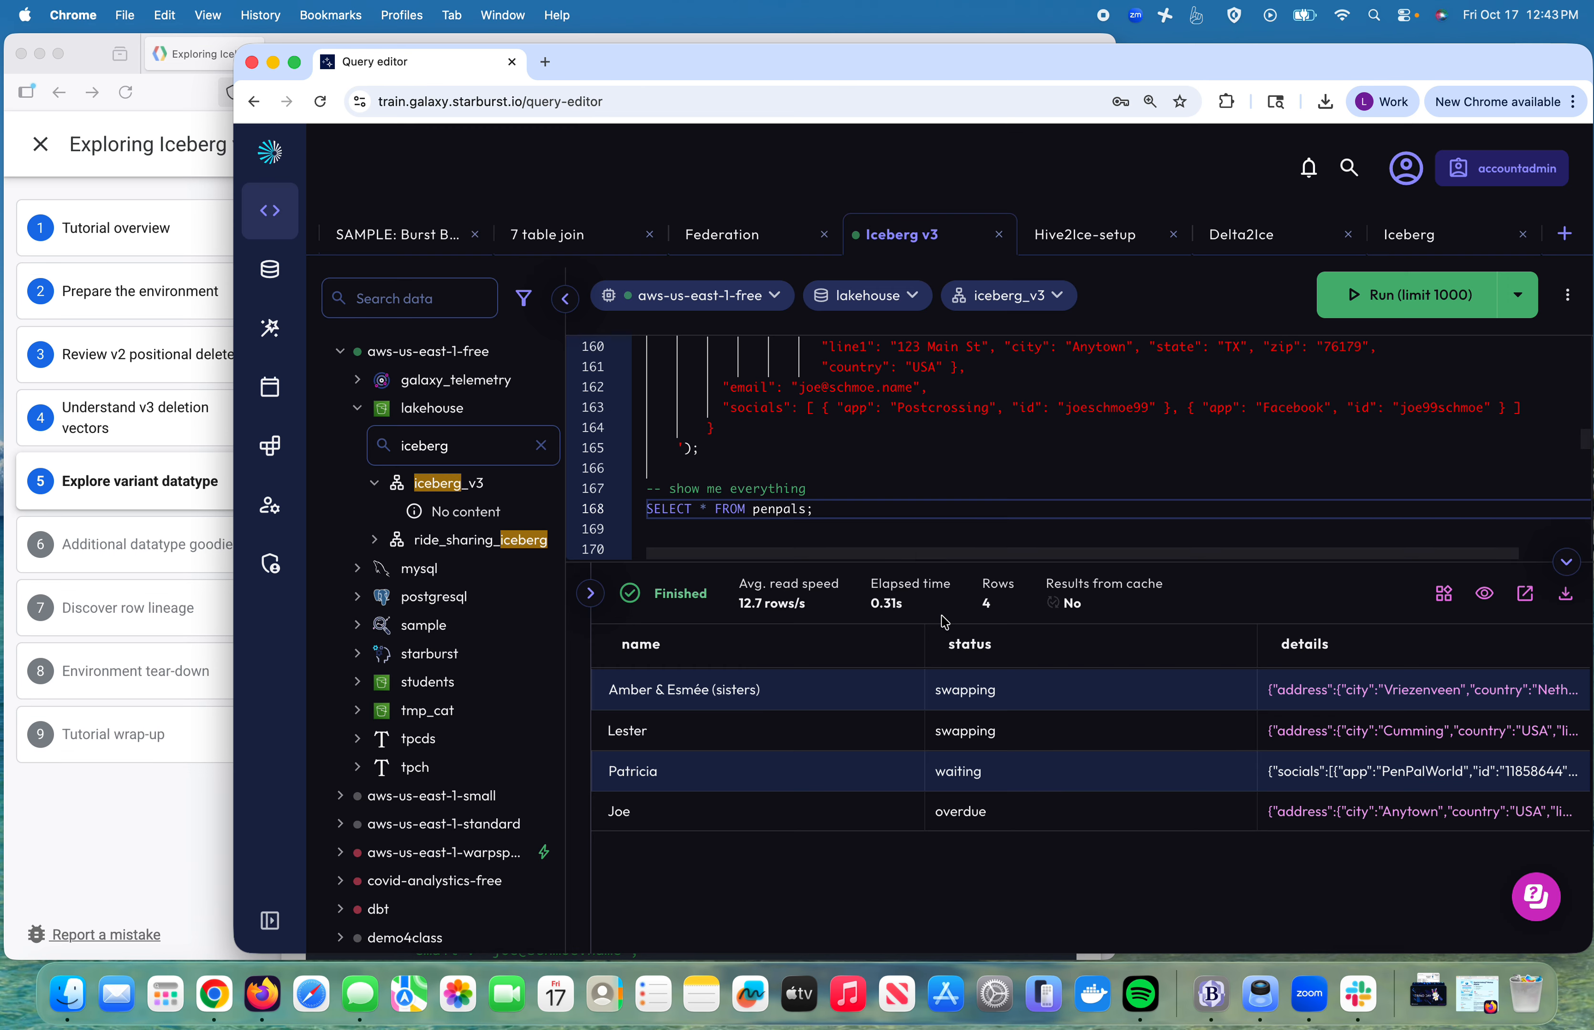
Step: Review the INSERT statements, marking the recipient value in the second insert
scroll(899, 474, up, 3)
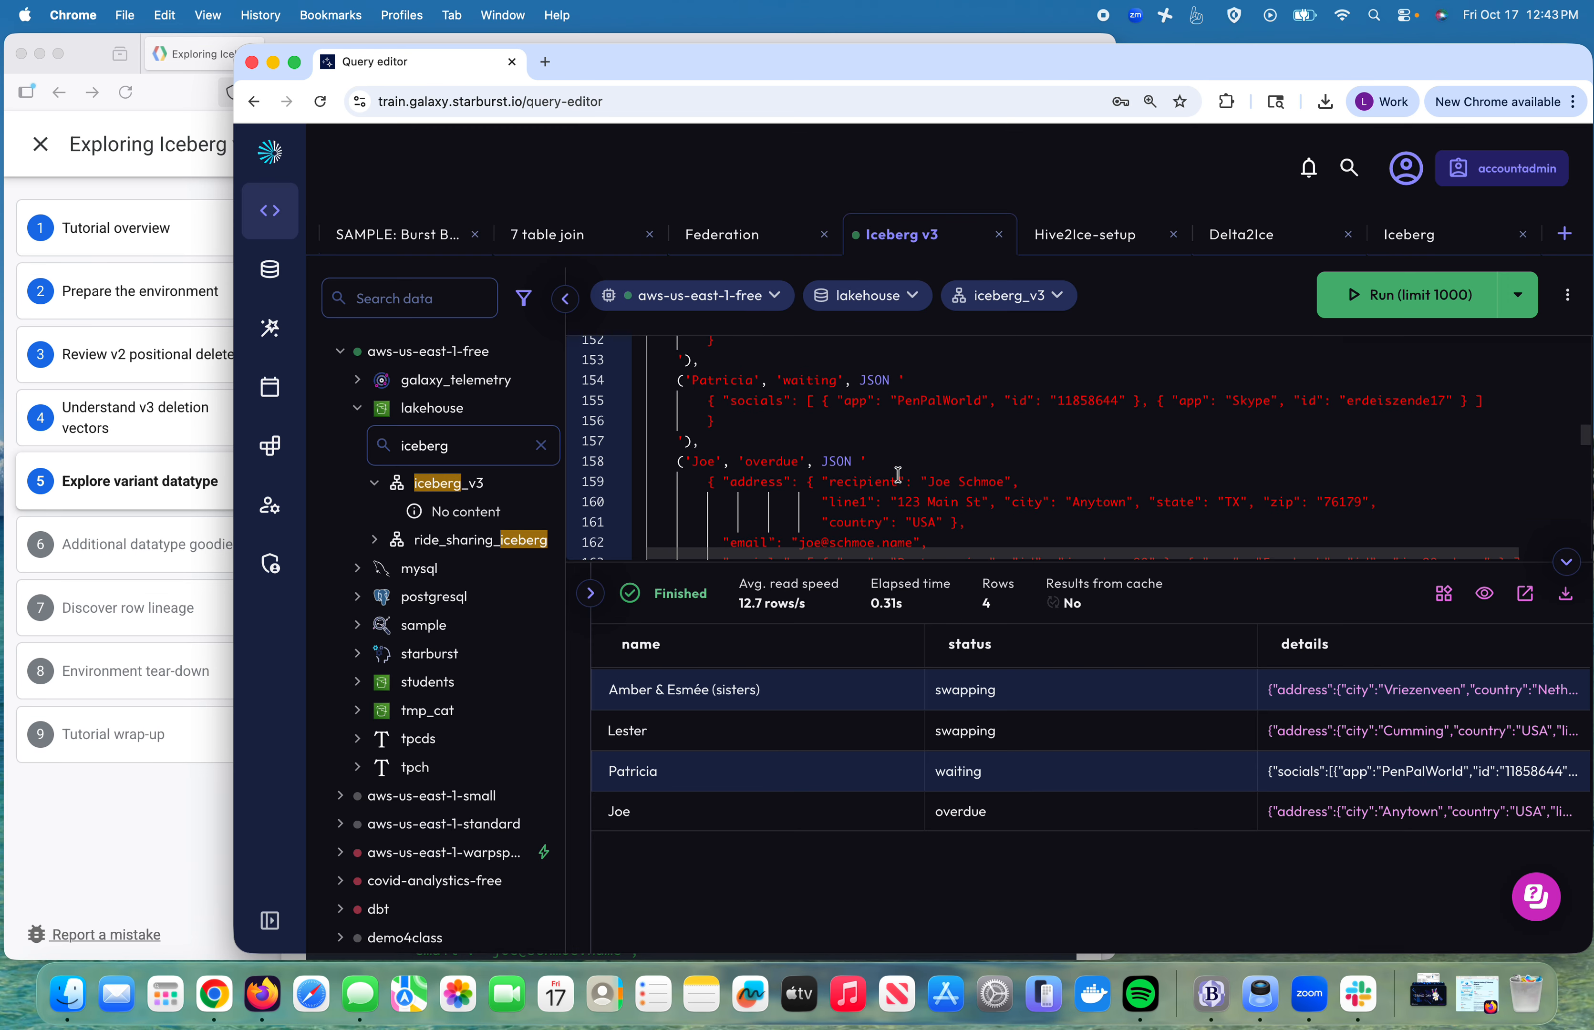
scroll(898, 474, up, 3)
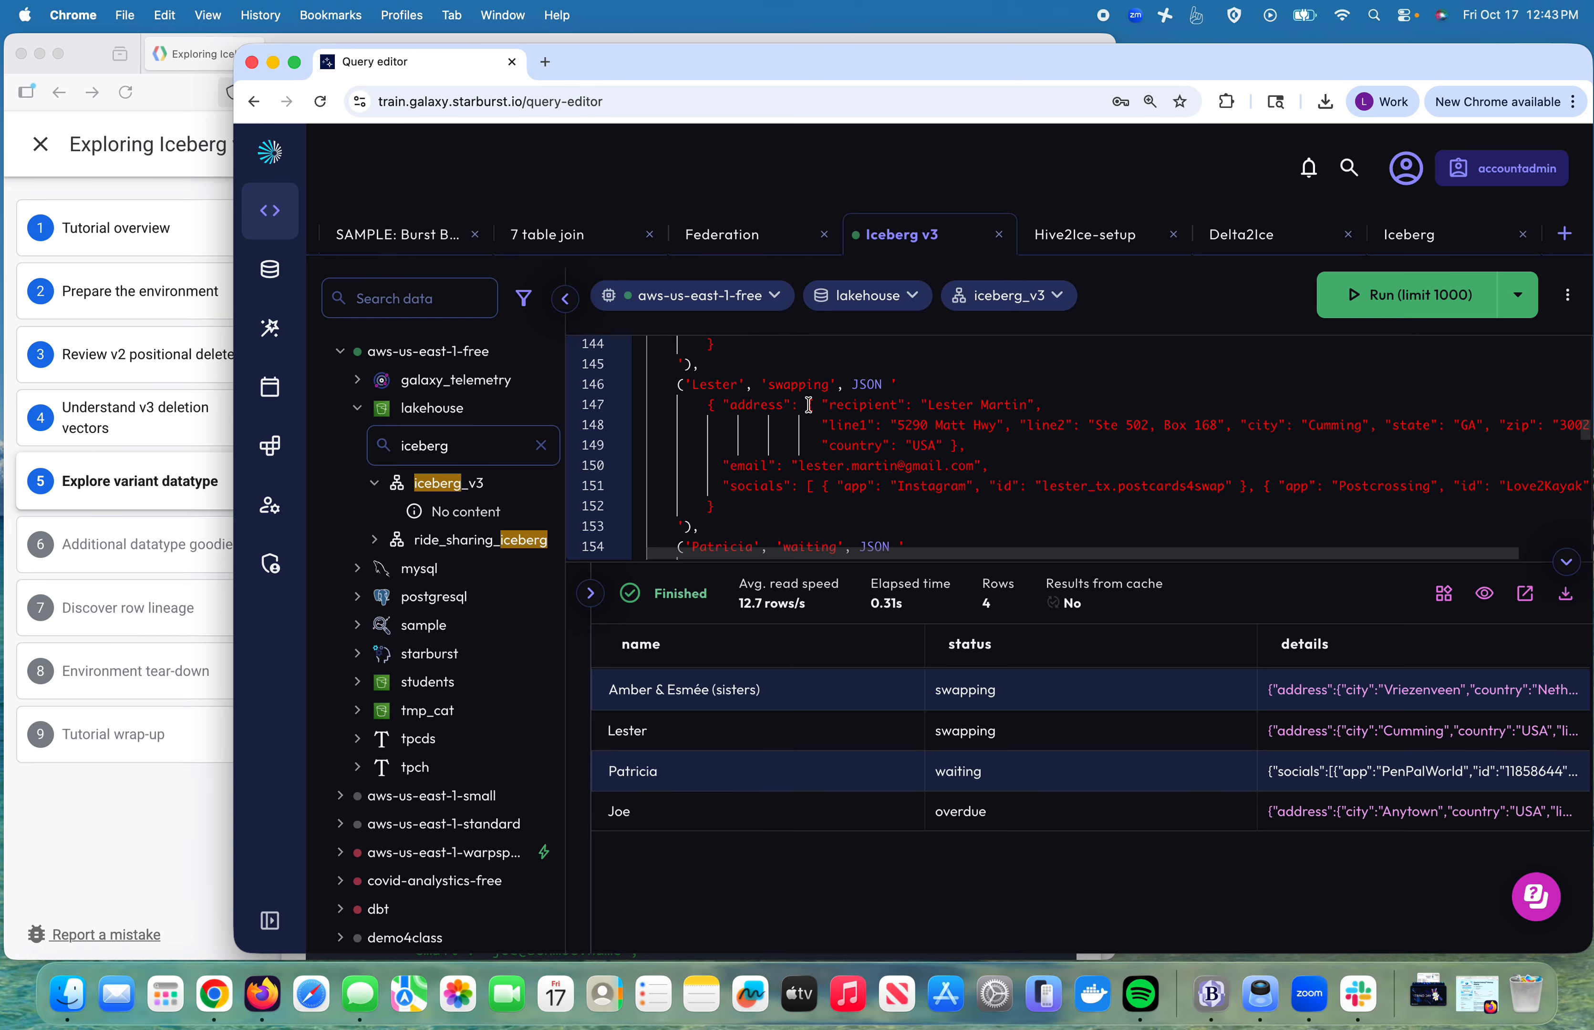
drag(956, 404, 1012, 405)
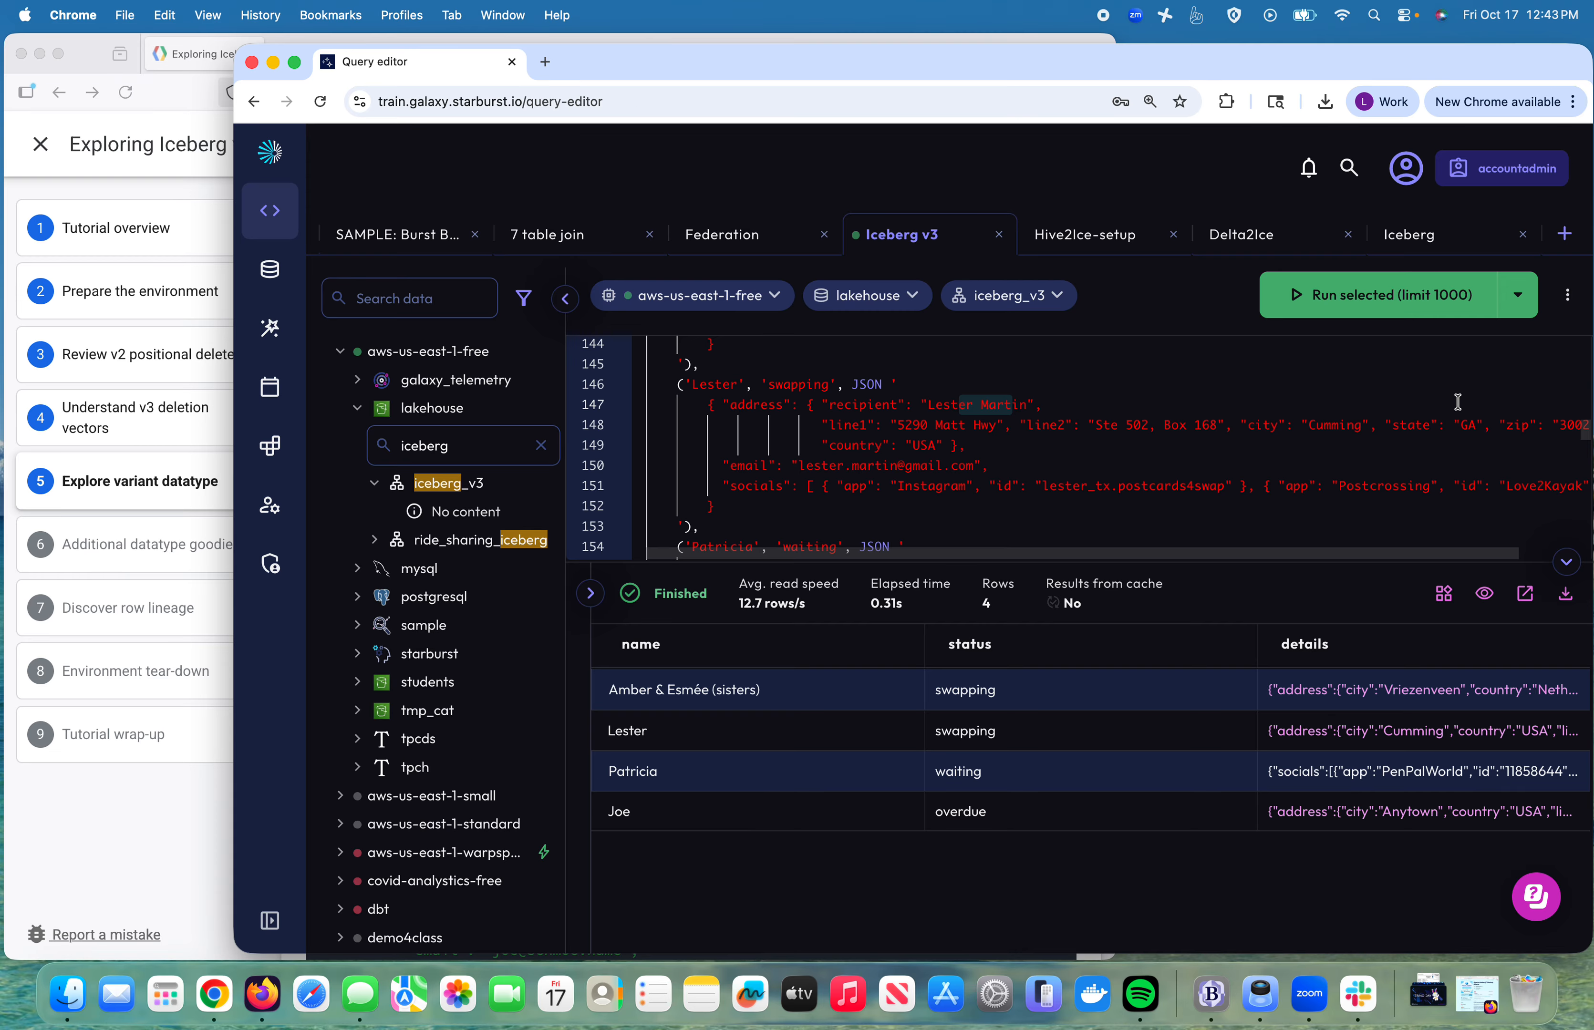
scroll(941, 448, down, 5)
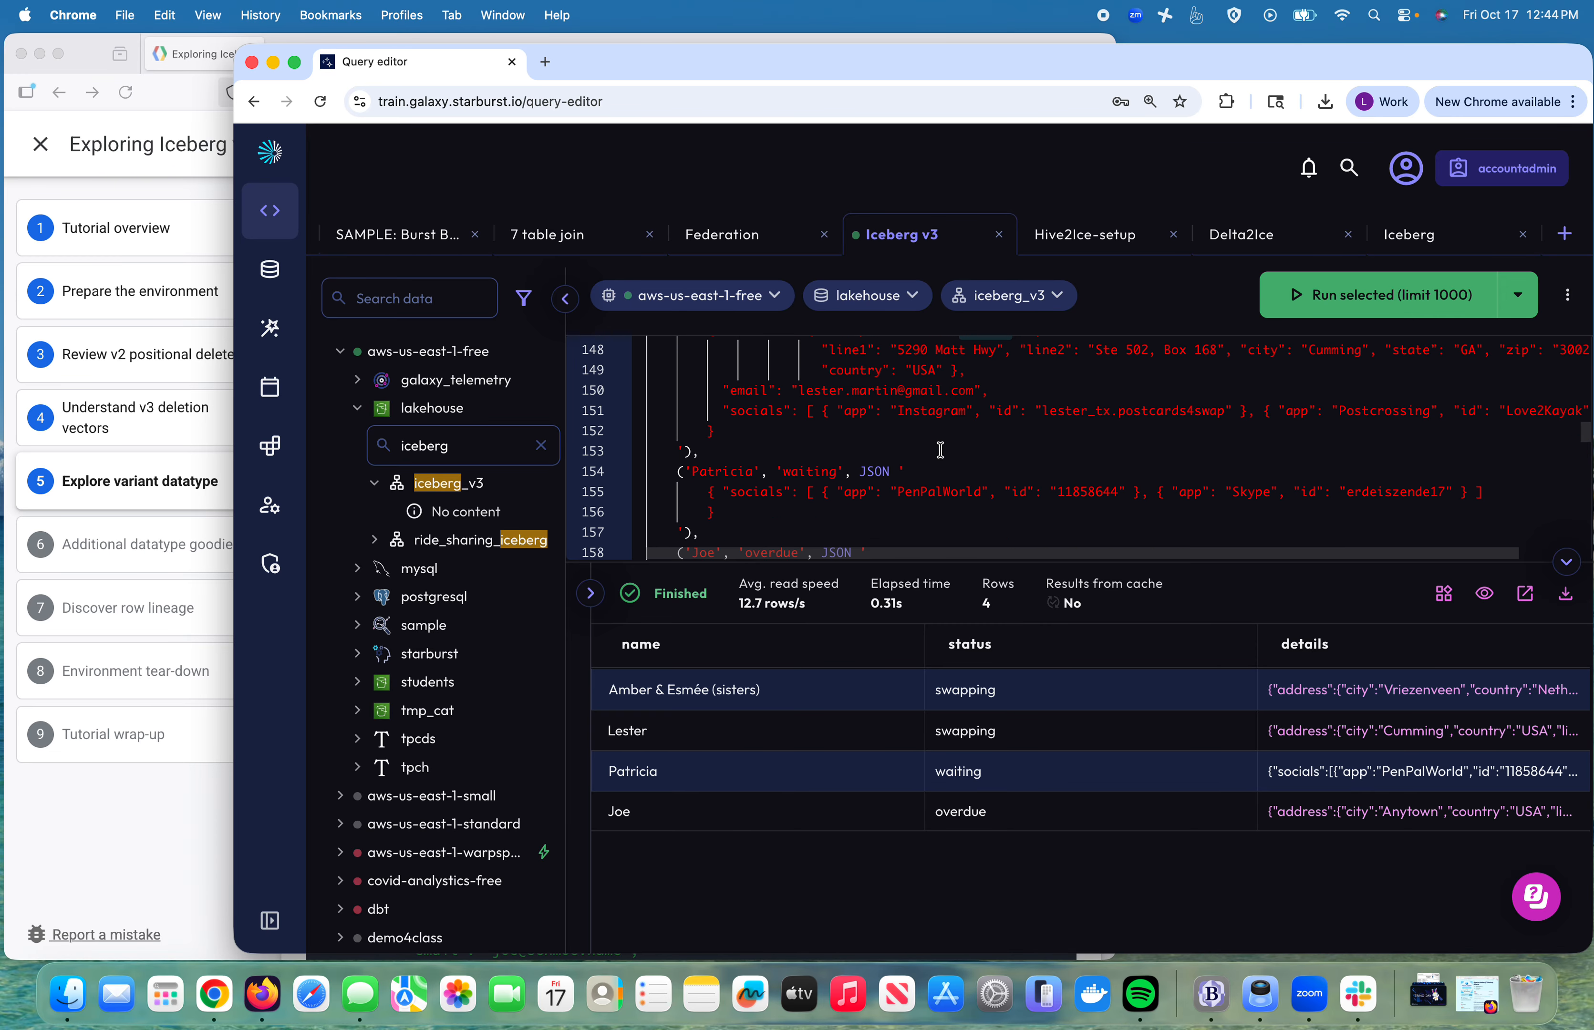
scroll(896, 475, up, 5)
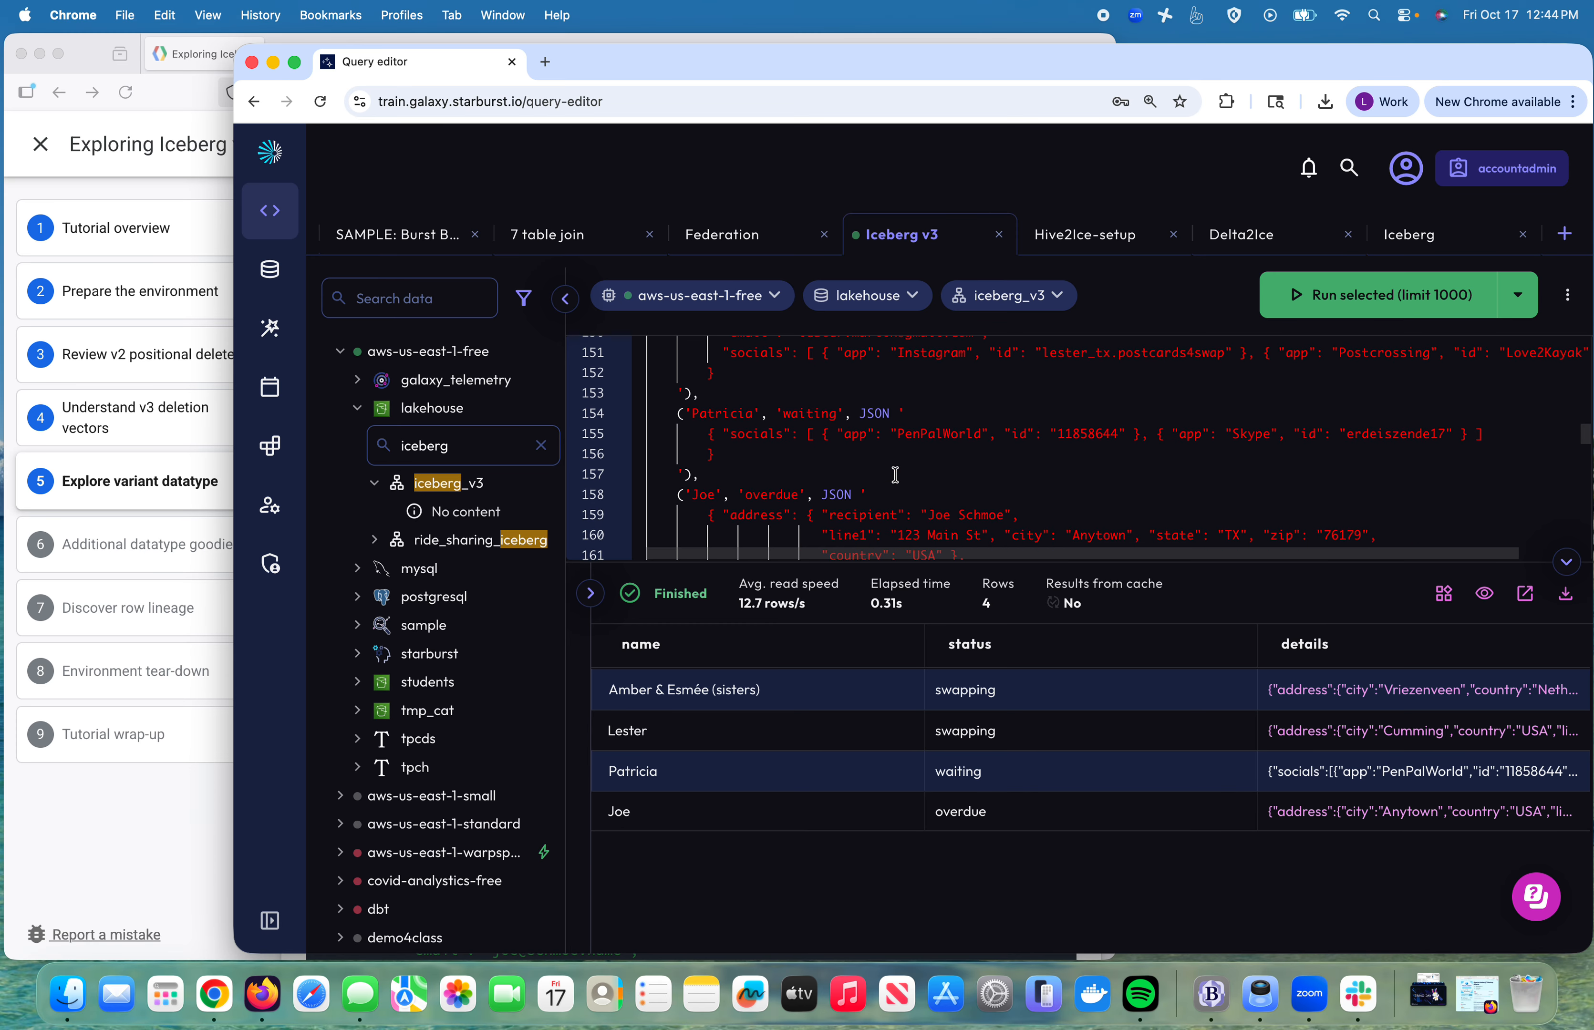
scroll(896, 475, up, 2)
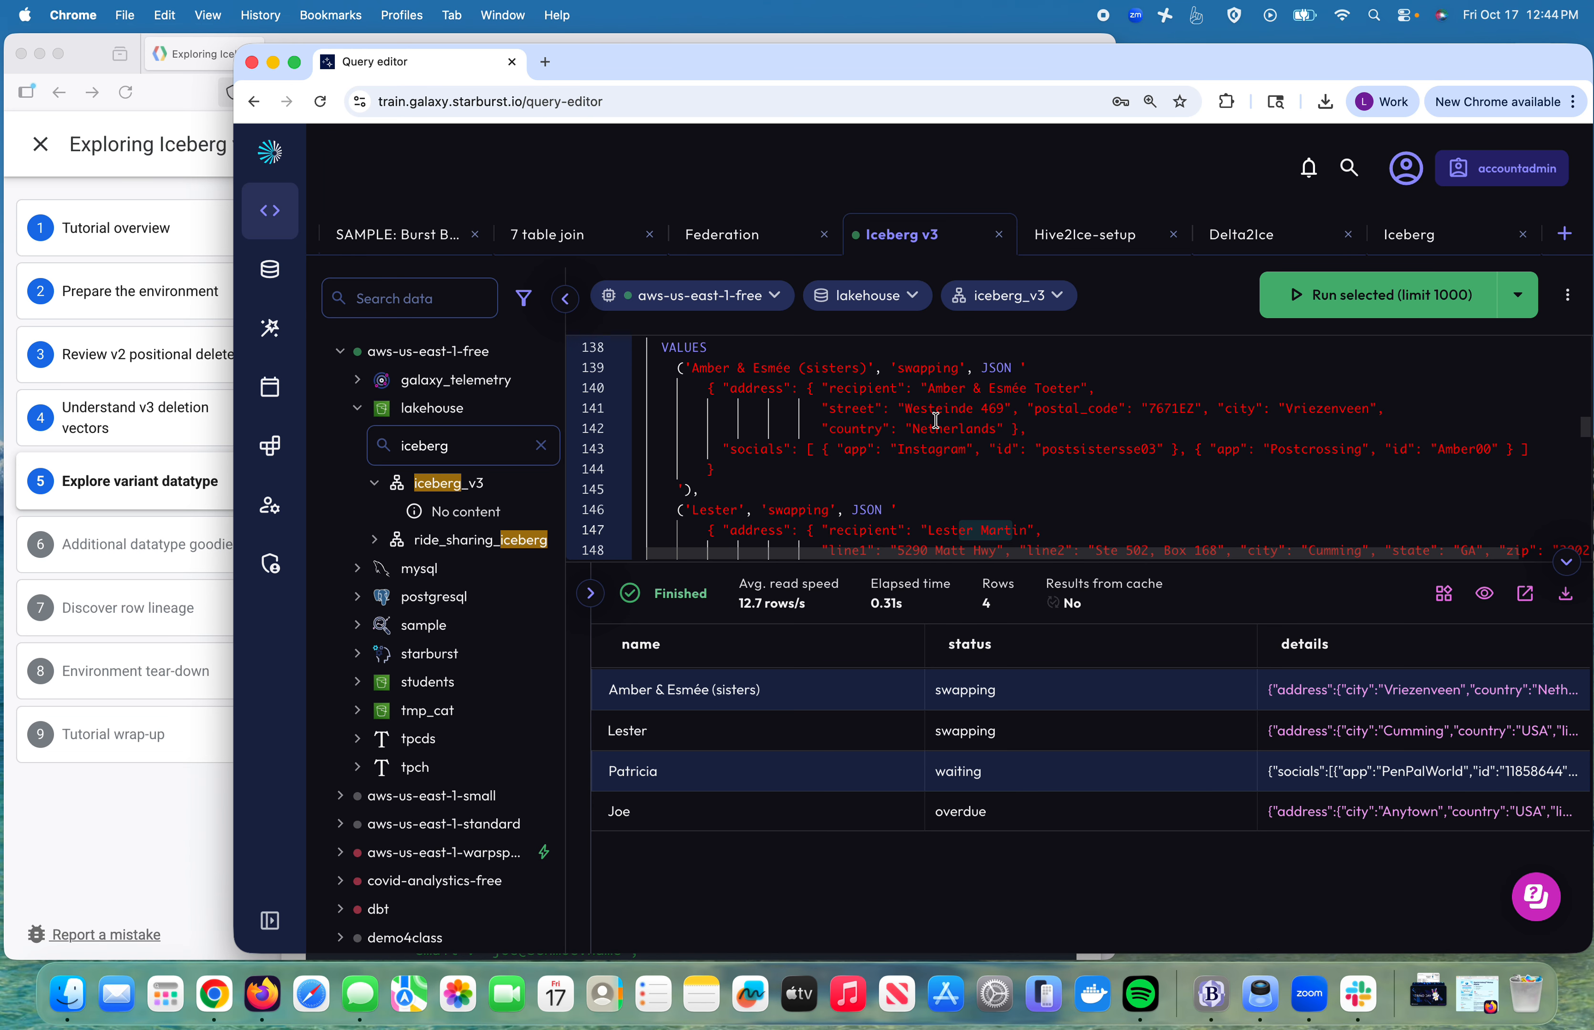
scroll(945, 459, down, 3)
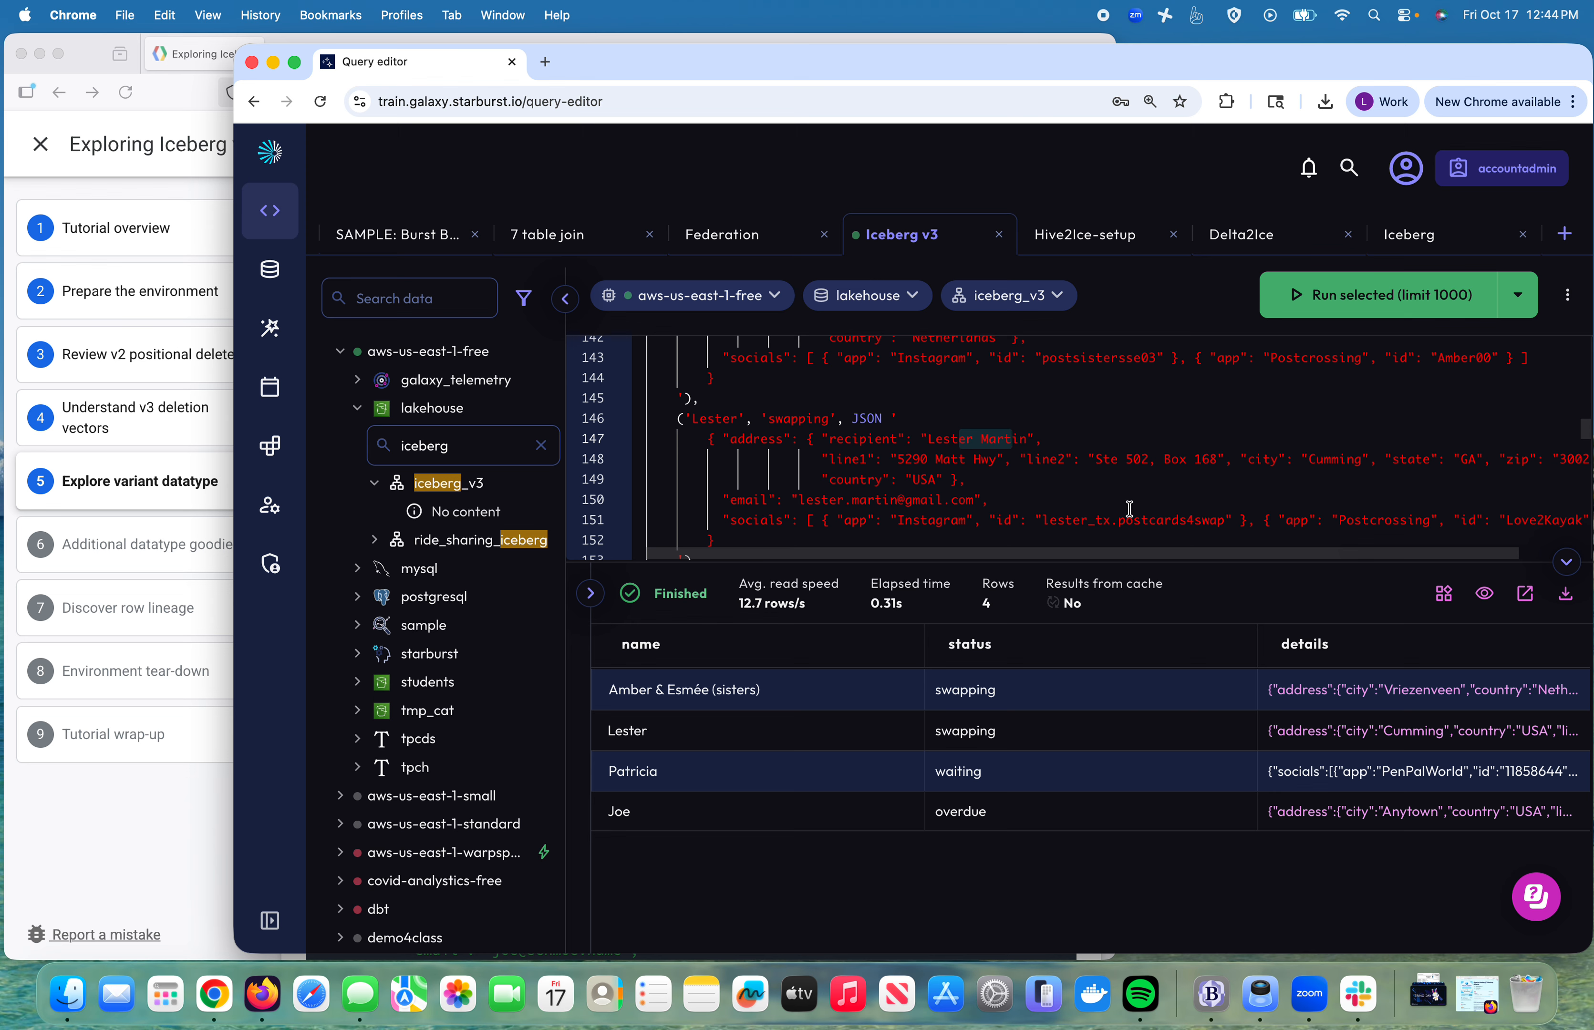
scroll(1130, 502, down, 5)
scroll(1130, 502, down, 2)
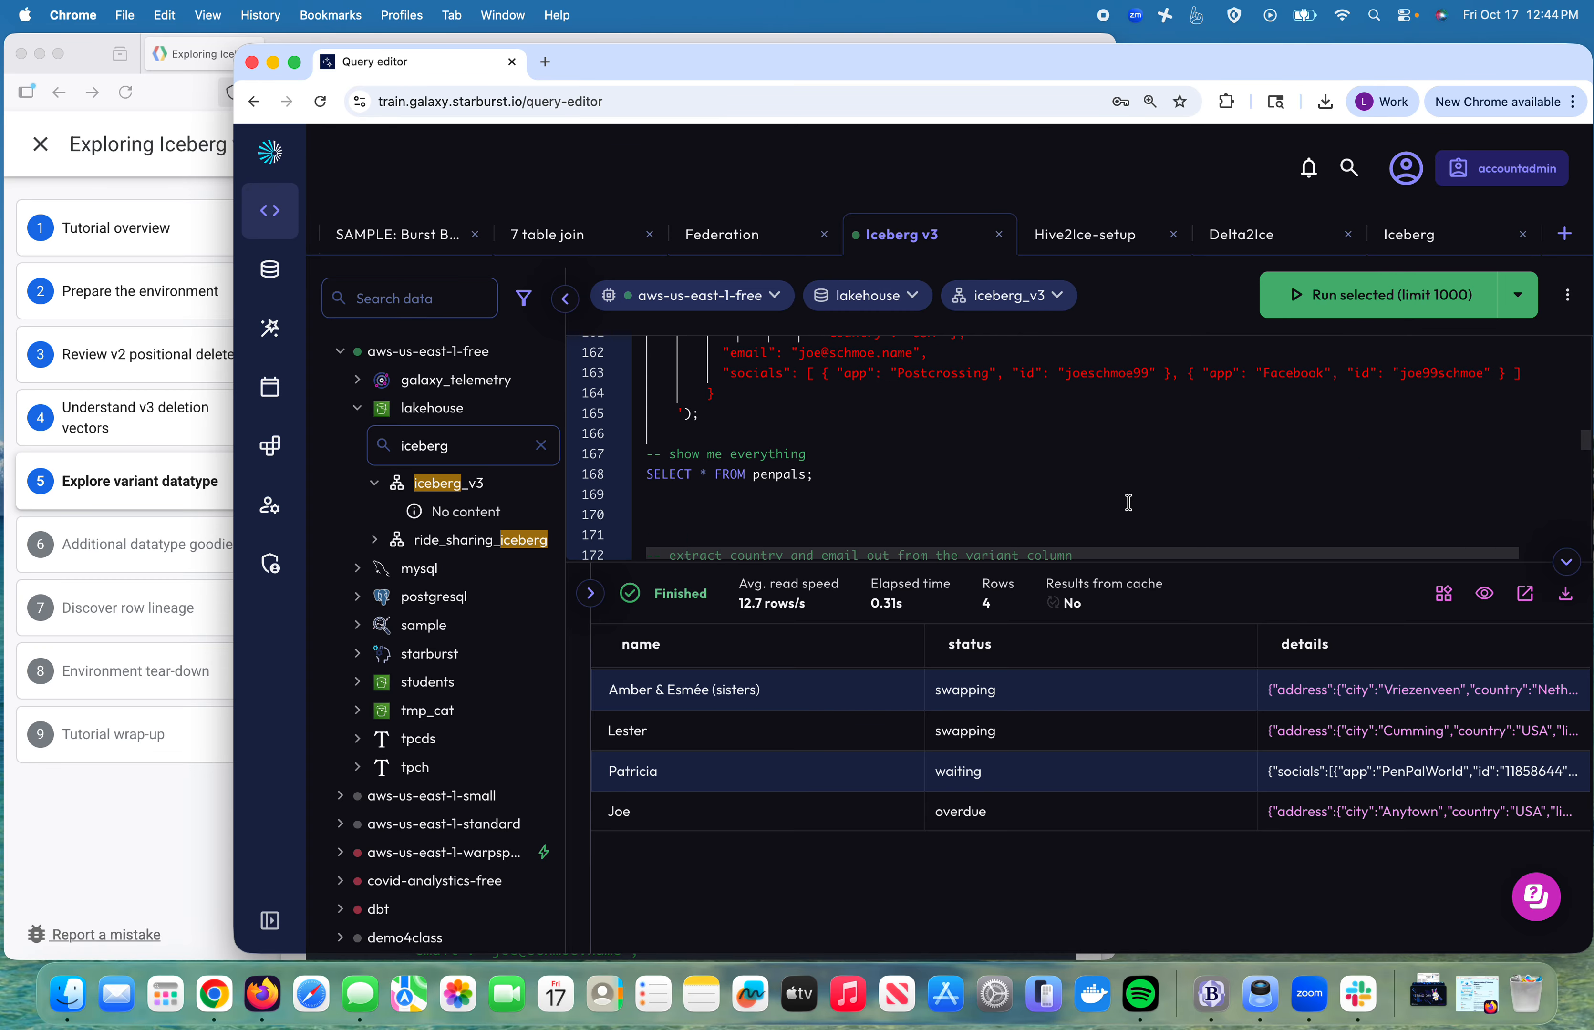
Step: Run the query extracting email and address.country from penpals details, limited to 1000 rows
scroll(1129, 502, down, 5)
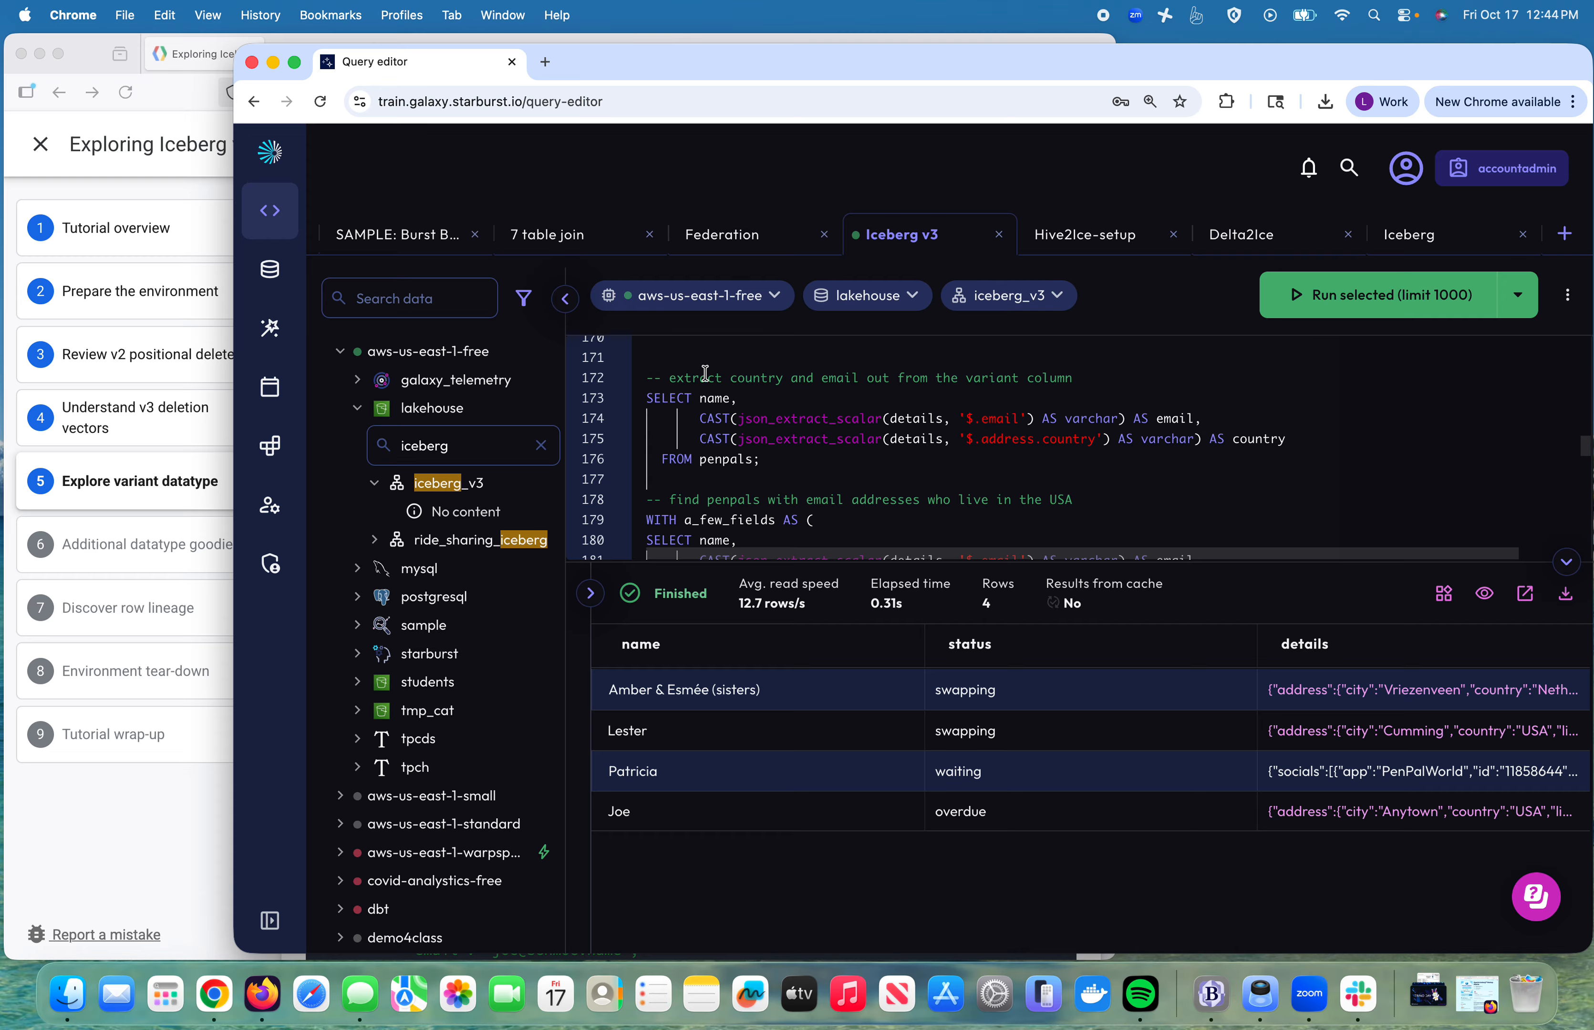
double_click(751, 378)
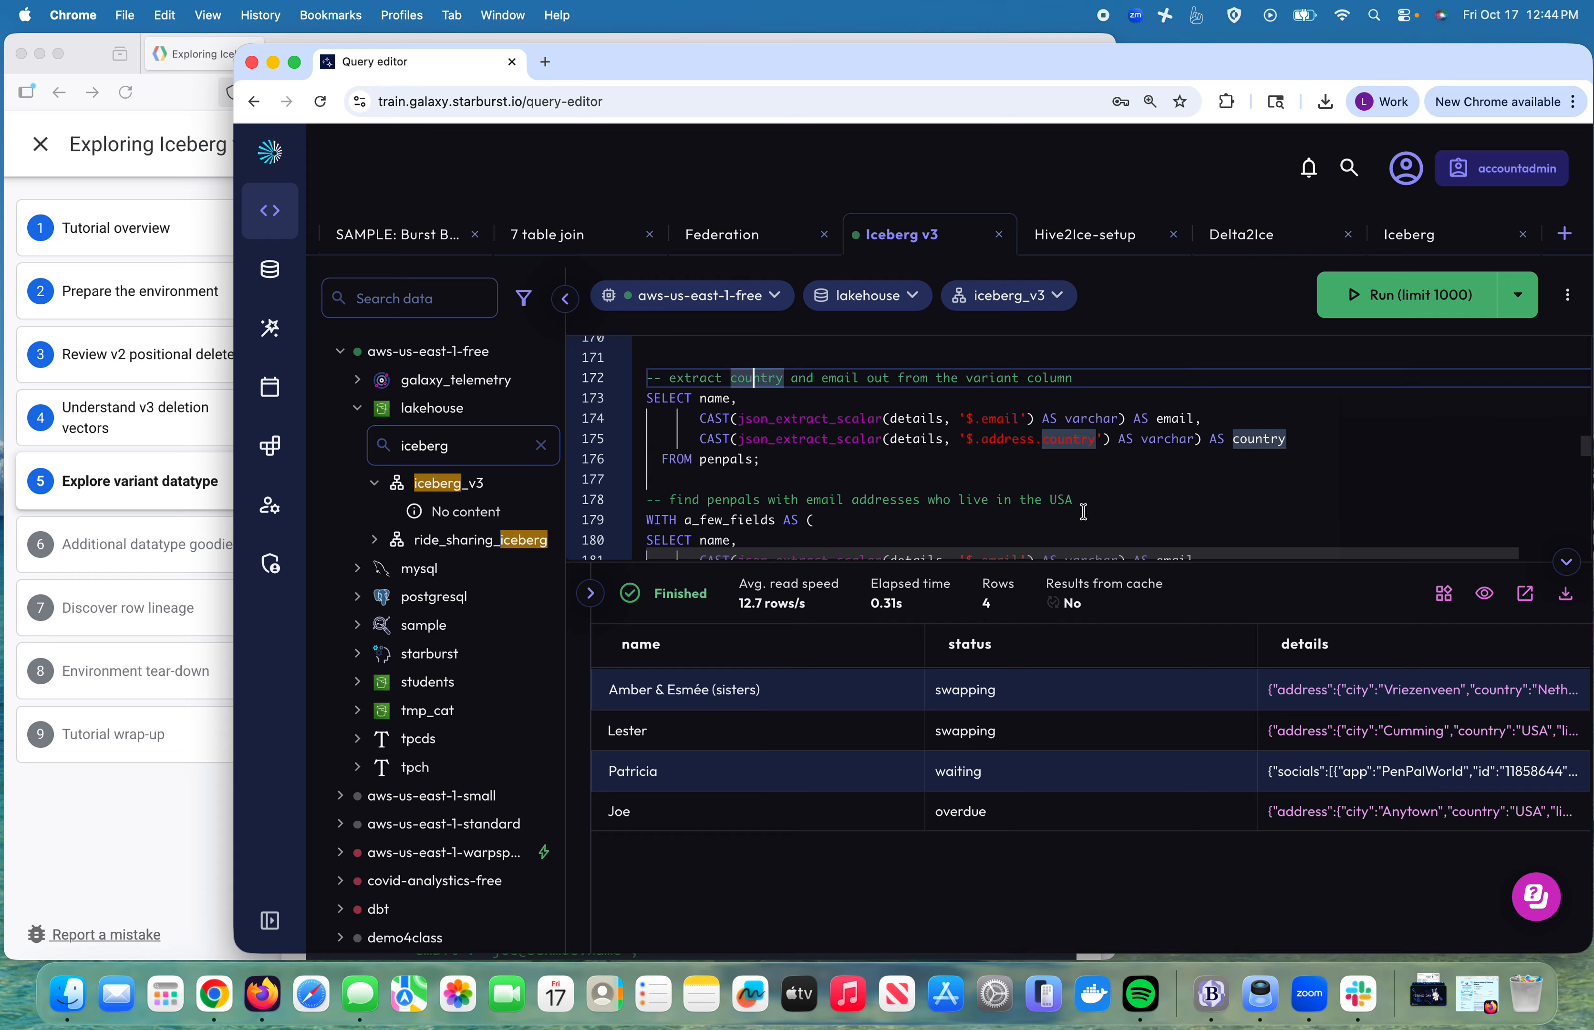
scroll(1026, 449, up, 7)
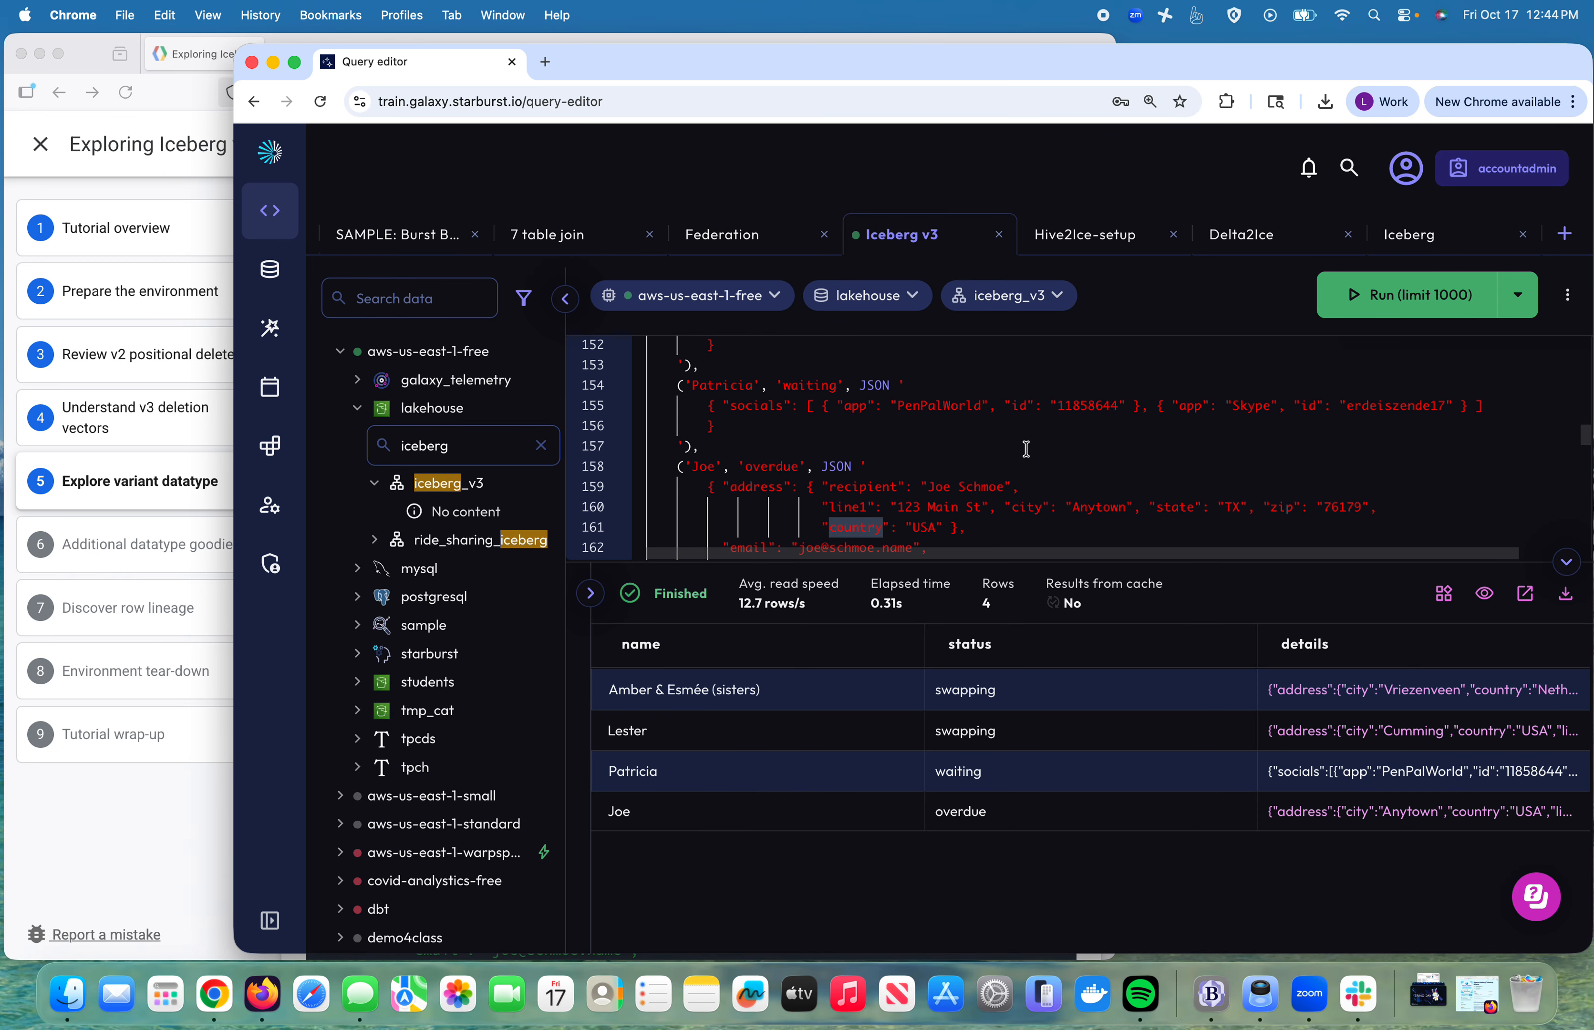
scroll(1026, 449, up, 5)
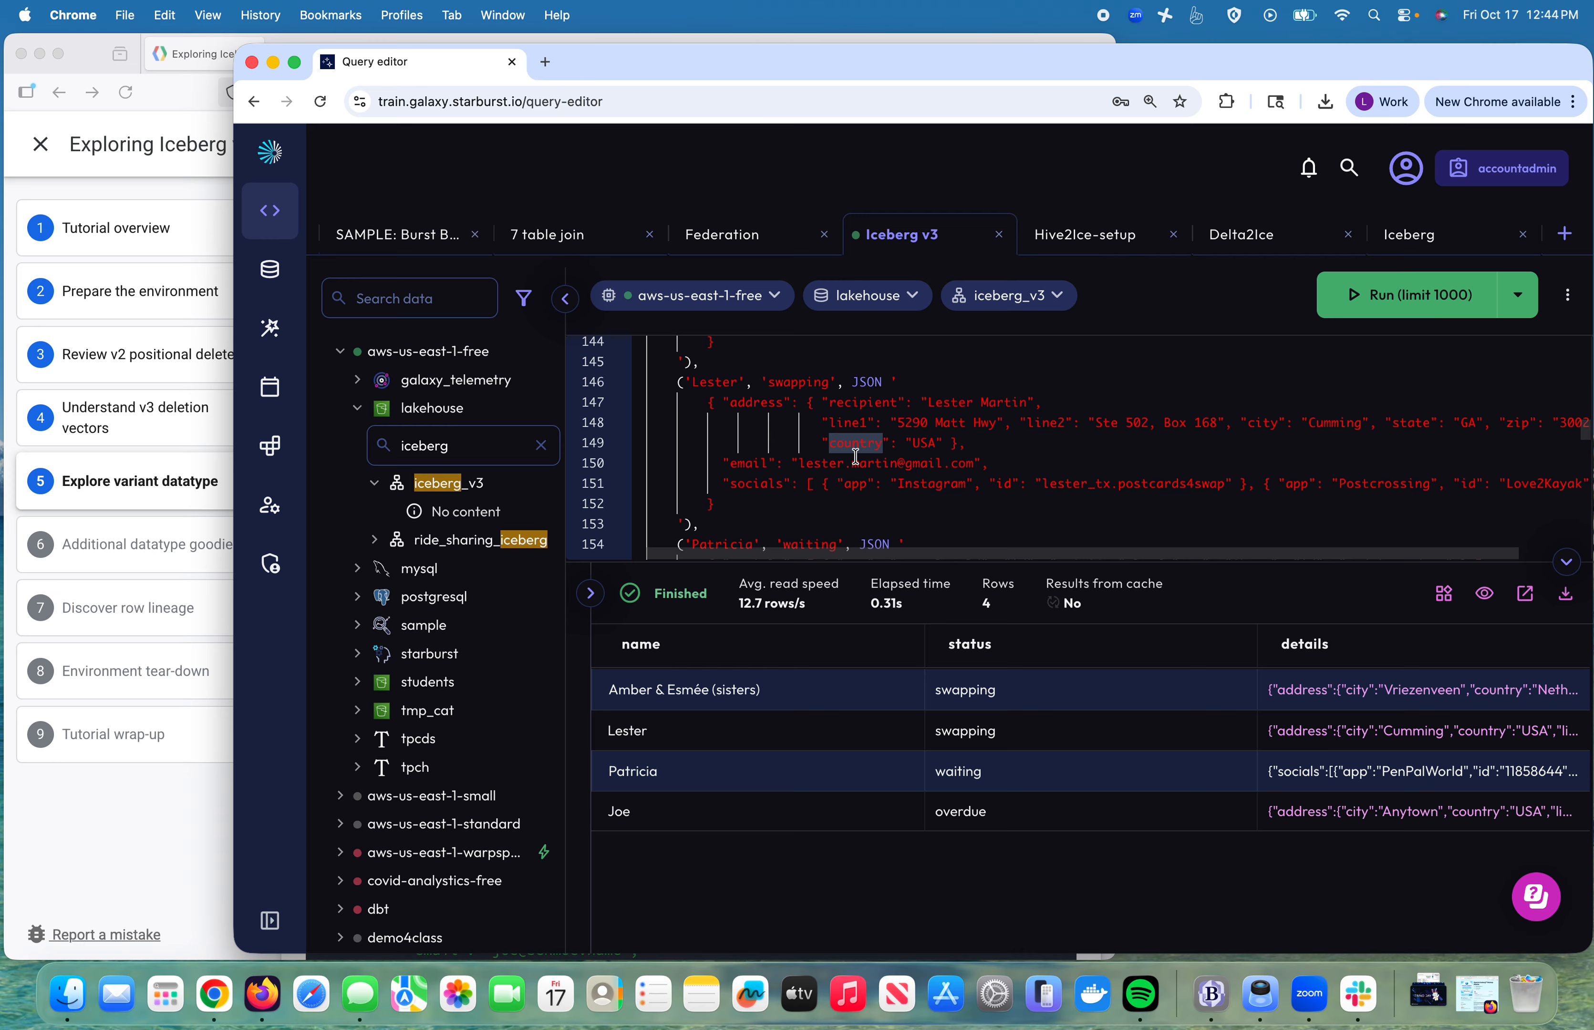
scroll(836, 482, down, 8)
scroll(836, 482, down, 2)
click(803, 474)
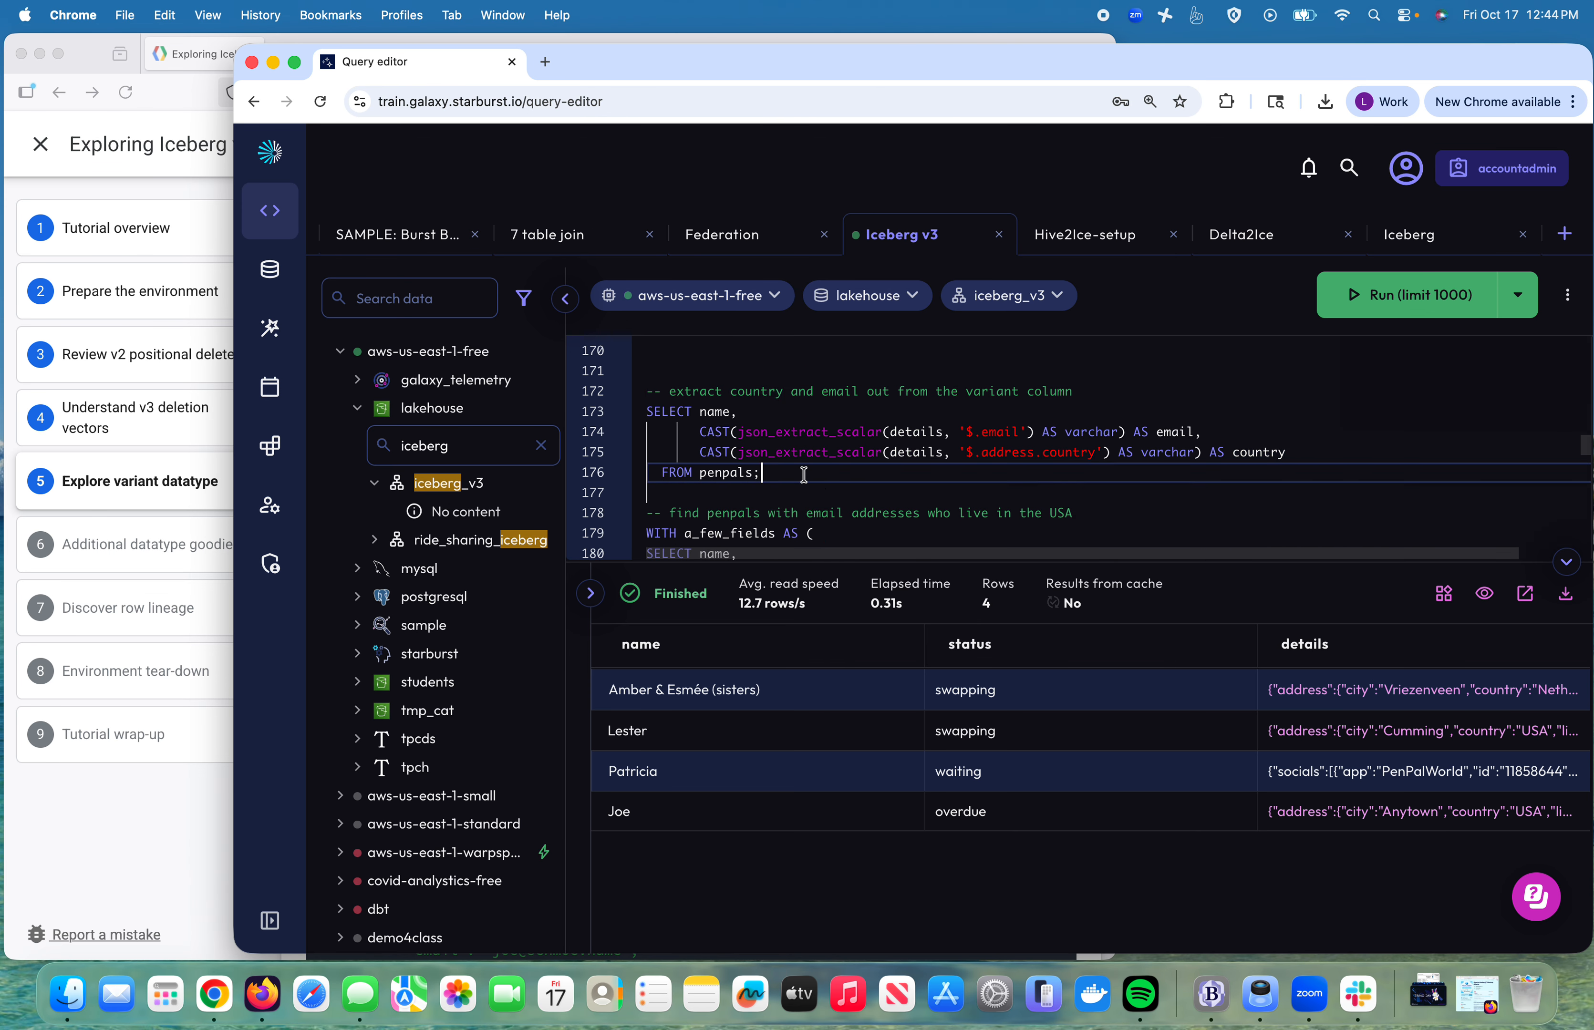
drag(803, 475, 647, 370)
click(1325, 306)
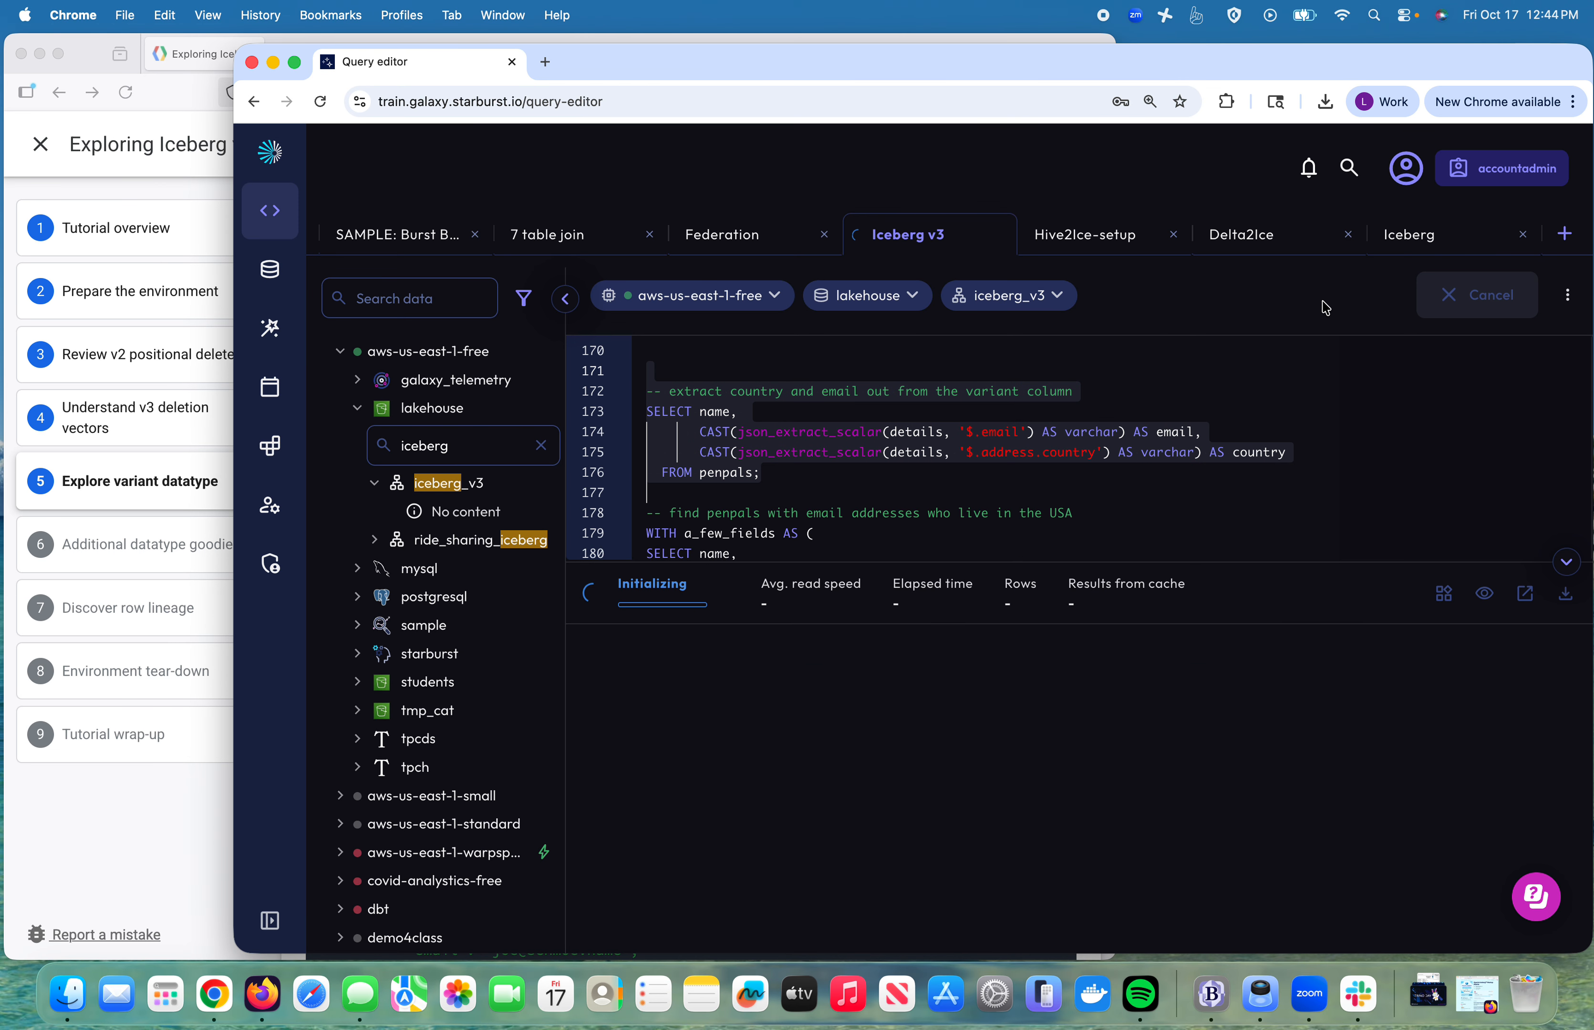